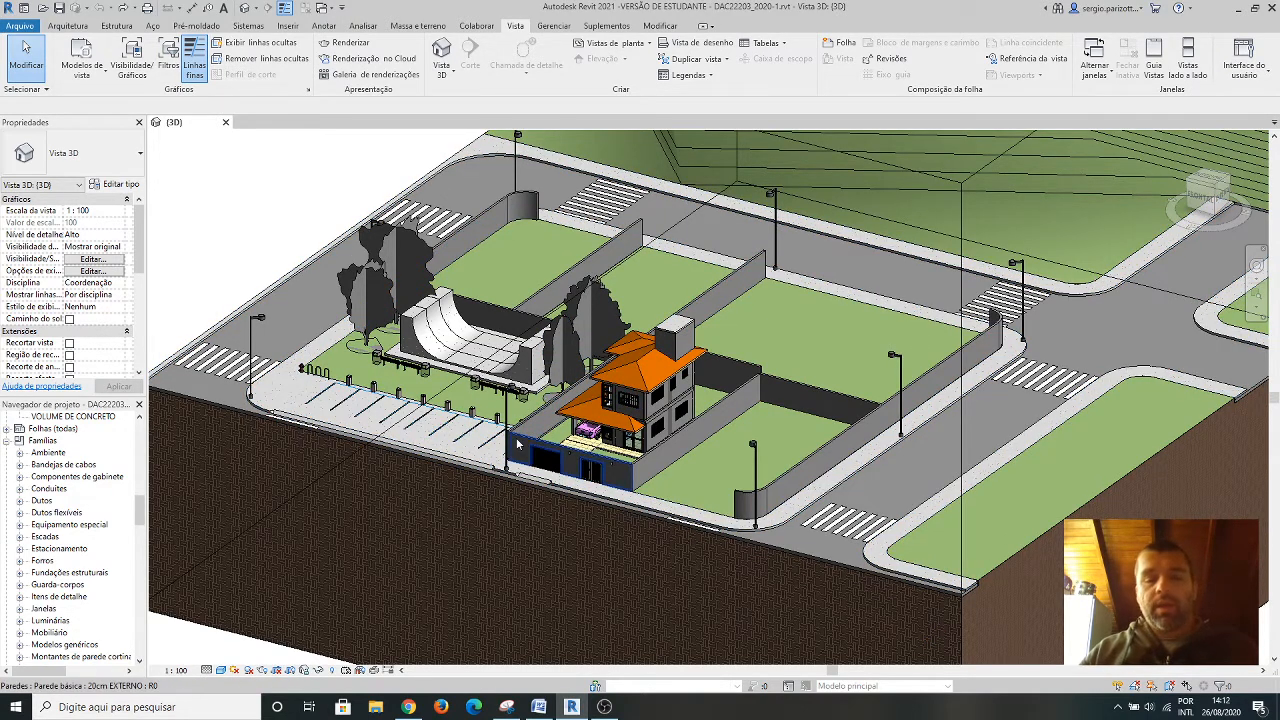
{"action": "scroll", "coordinate": [628, 403], "scroll_direction": "up", "scroll_amount": 2}
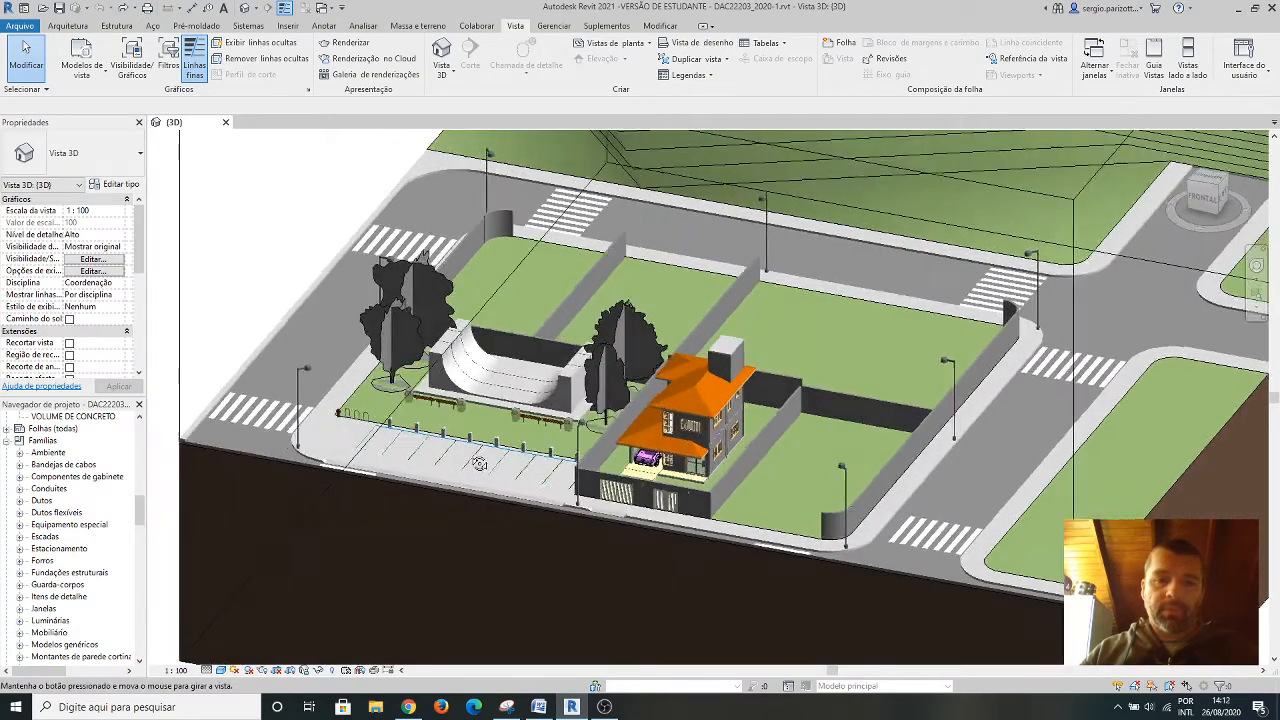
{"action": "middle_click_drag", "start_coordinate": [628, 403], "coordinate": [560, 373]}
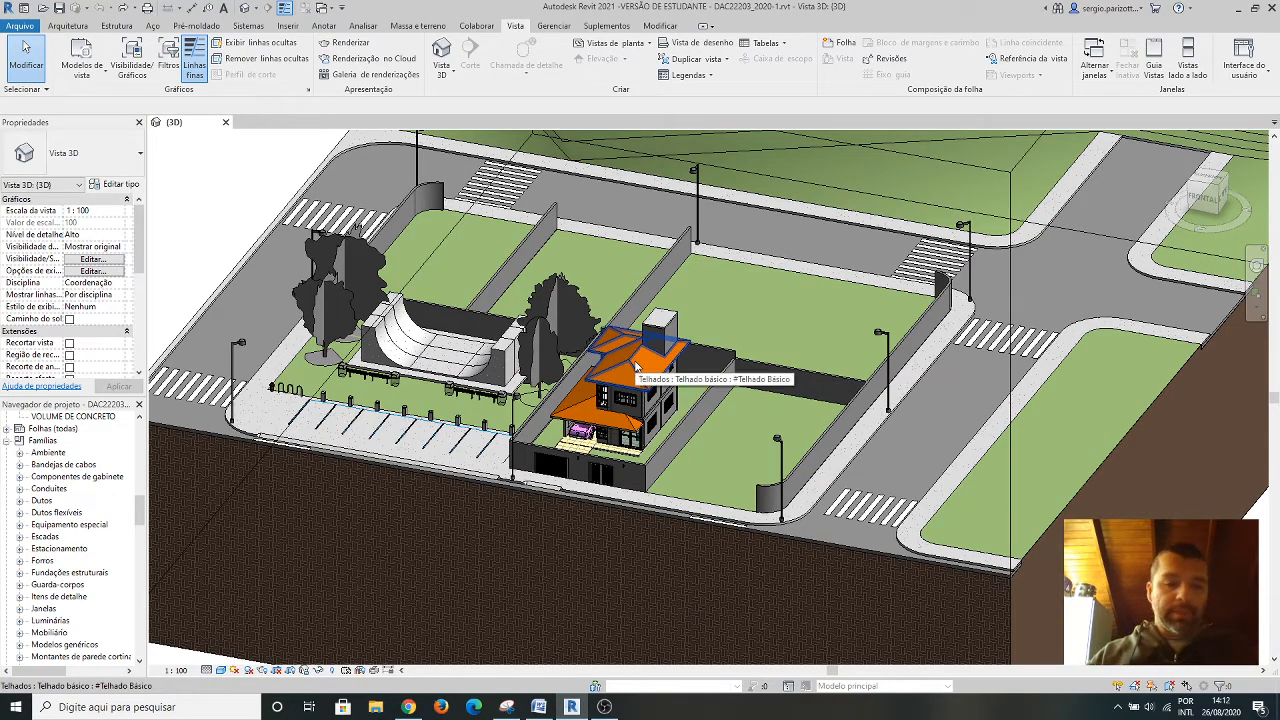
{"action": "middle_click_drag", "start_coordinate": [636, 366], "coordinate": [670, 372], "text": "shift"}
{"action": "middle_click_drag", "start_coordinate": [624, 436], "coordinate": [741, 291], "text": "shift"}
{"action": "middle_click_drag", "start_coordinate": [801, 338], "coordinate": [600, 365], "text": "shift"}
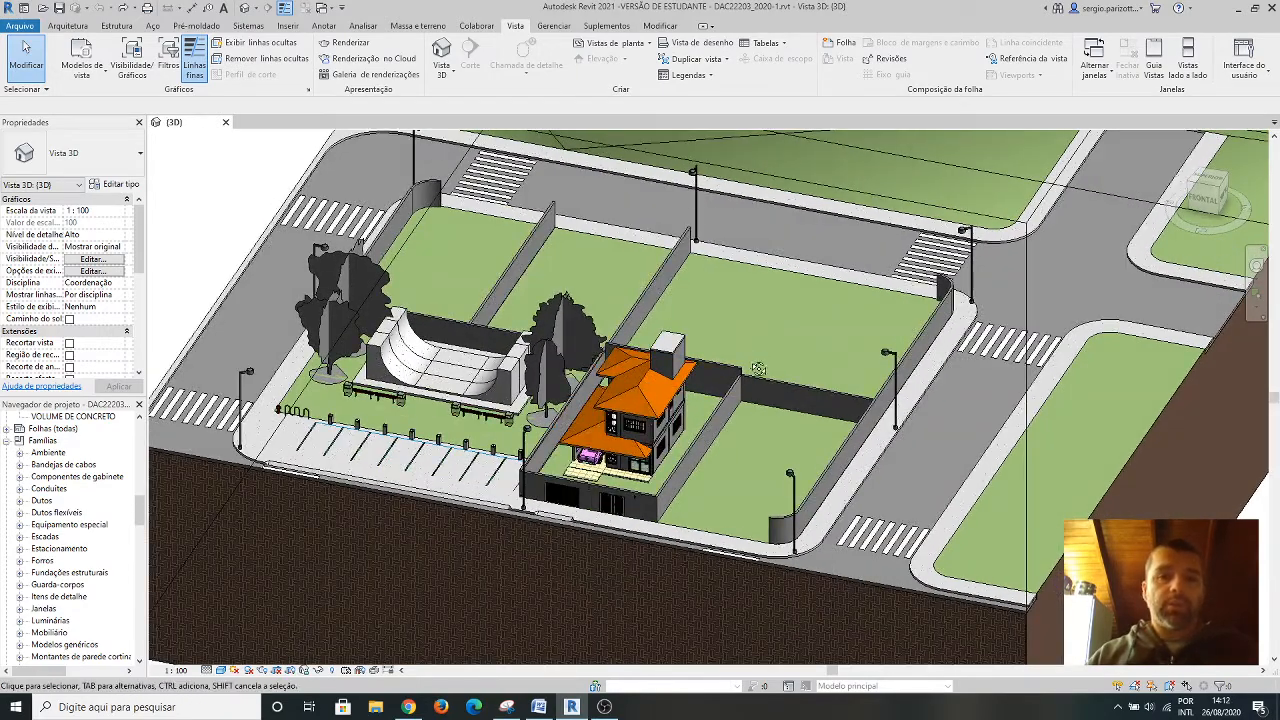
{"action": "middle_click_drag", "start_coordinate": [752, 366], "coordinate": [813, 375], "text": "shift"}
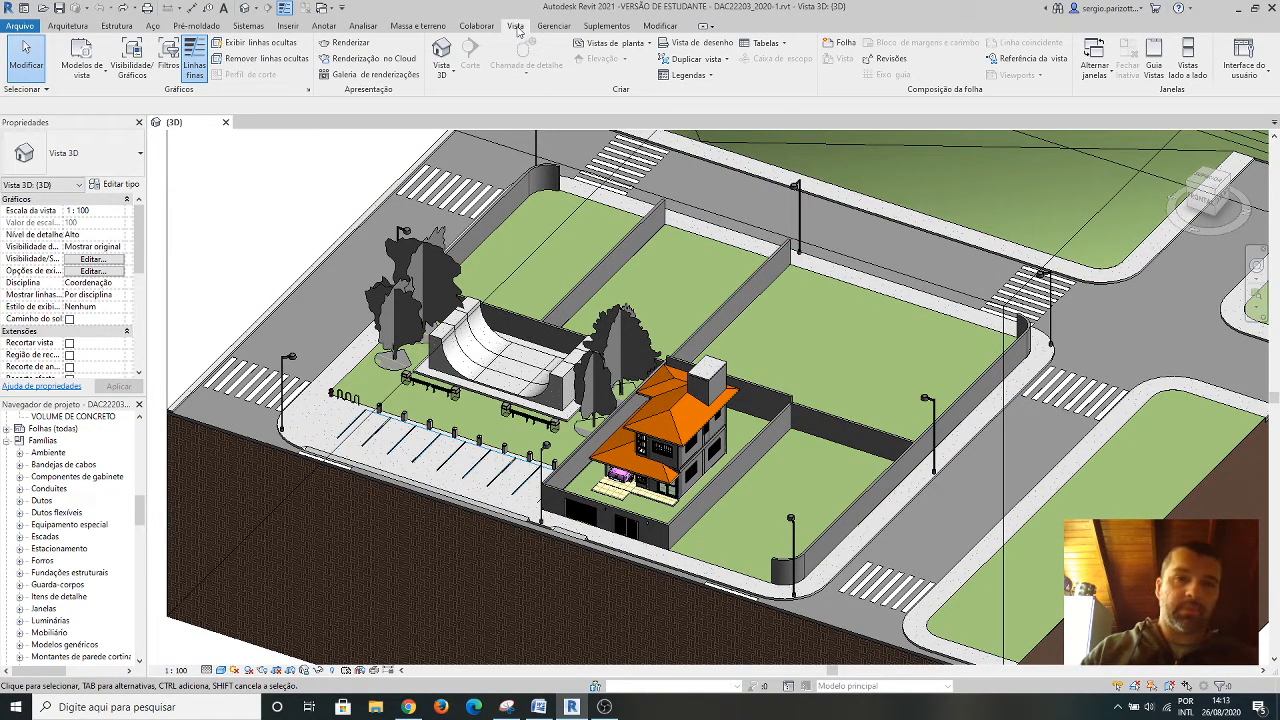
{"action": "key", "text": "ctrl"}
{"action": "key", "text": "ctrl"}
{"action": "key", "text": "ctrl"}
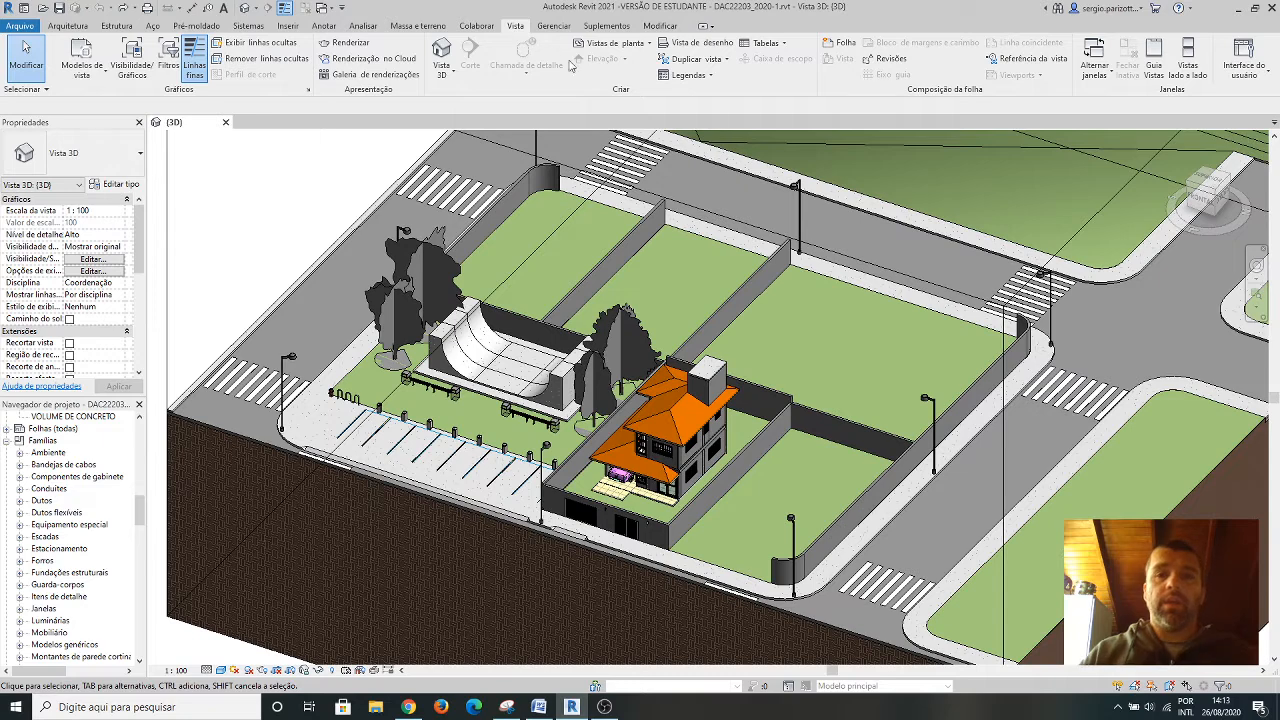
Start a new quantity schedule and limit its category filter to Arquitetura, excluding Infraestrutura, Tubulação, Elétrica, Mecânica and Estrutura.
{"action": "left_click", "coordinate": [785, 44]}
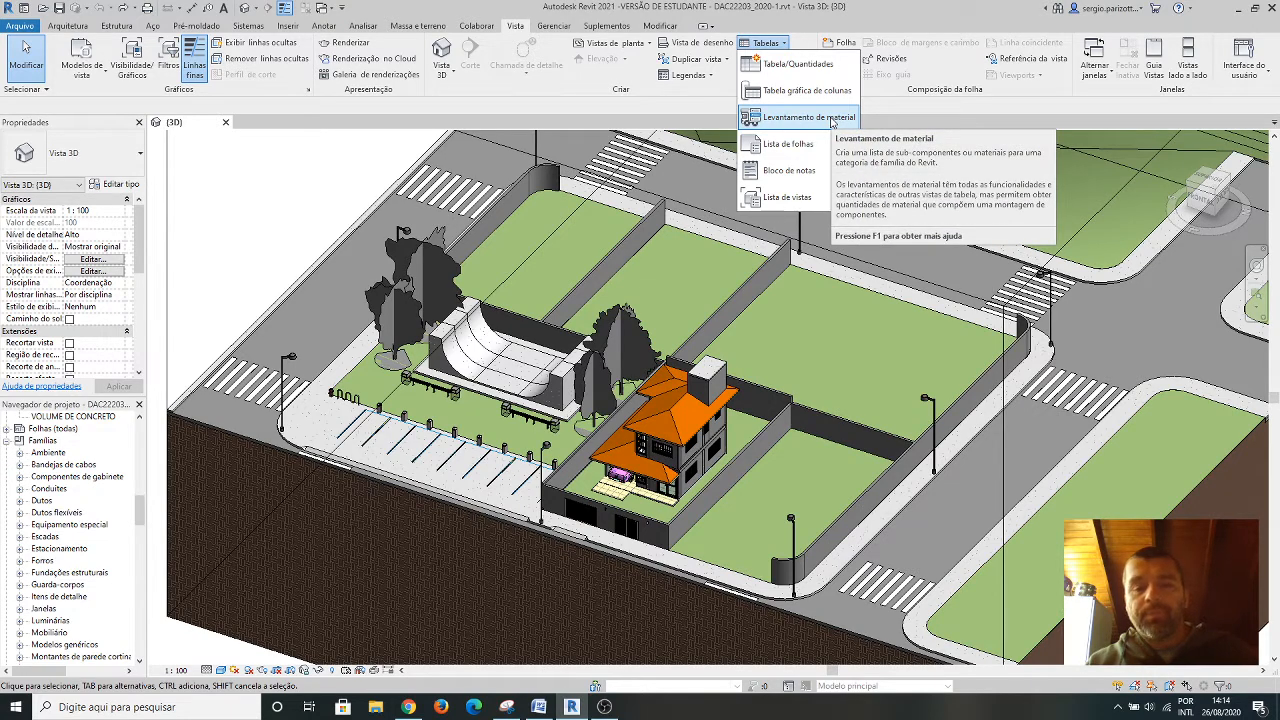
{"action": "left_click", "coordinate": [782, 72]}
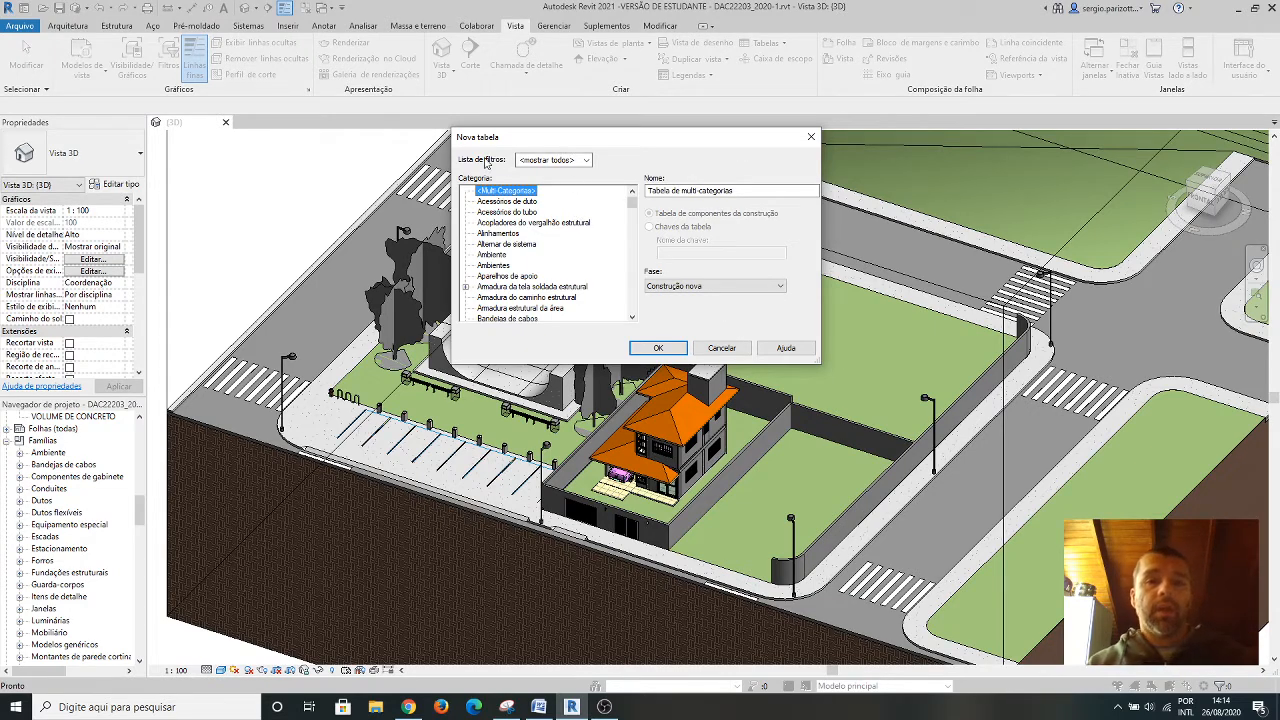
{"action": "left_click", "coordinate": [587, 160]}
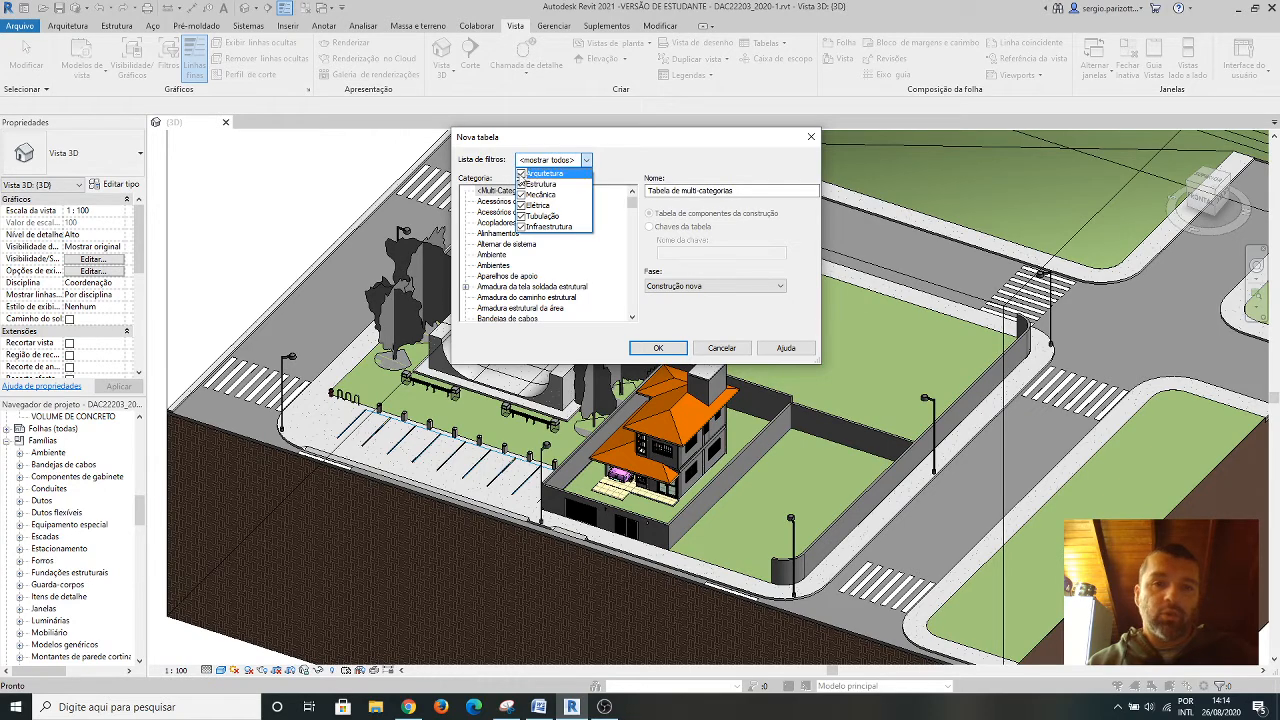
{"action": "left_click", "coordinate": [521, 227]}
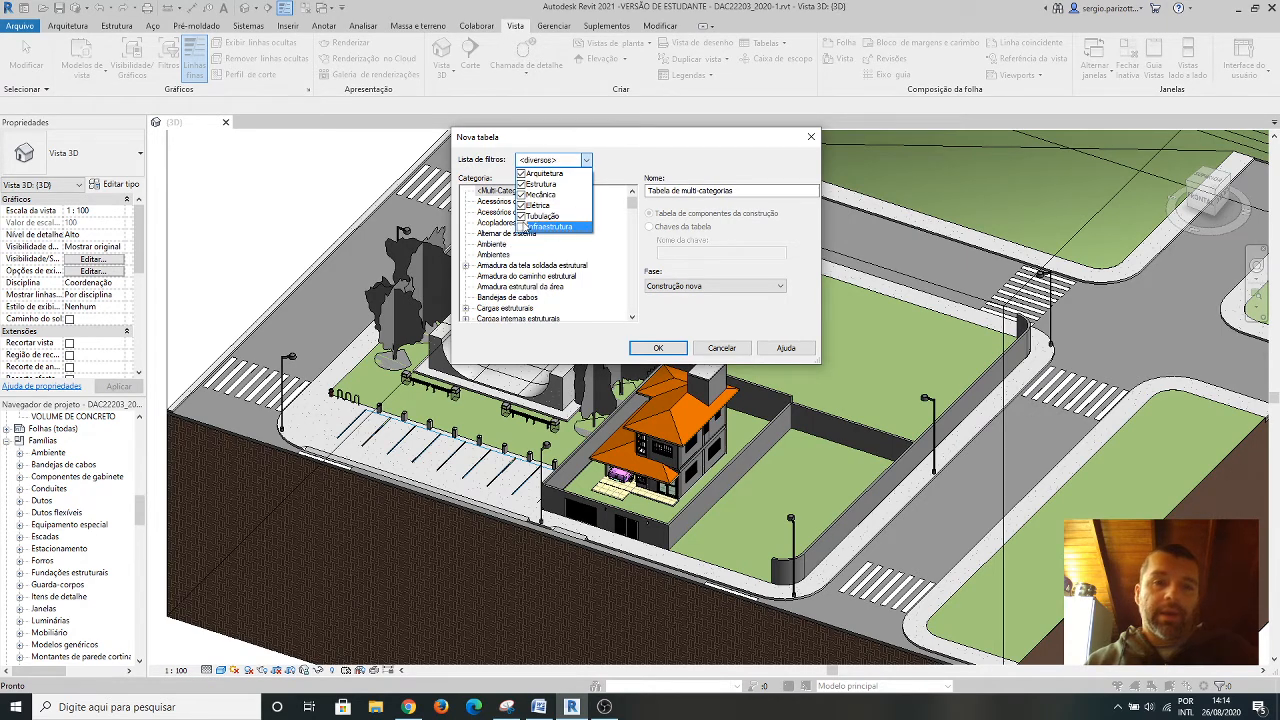
{"action": "left_click", "coordinate": [521, 216]}
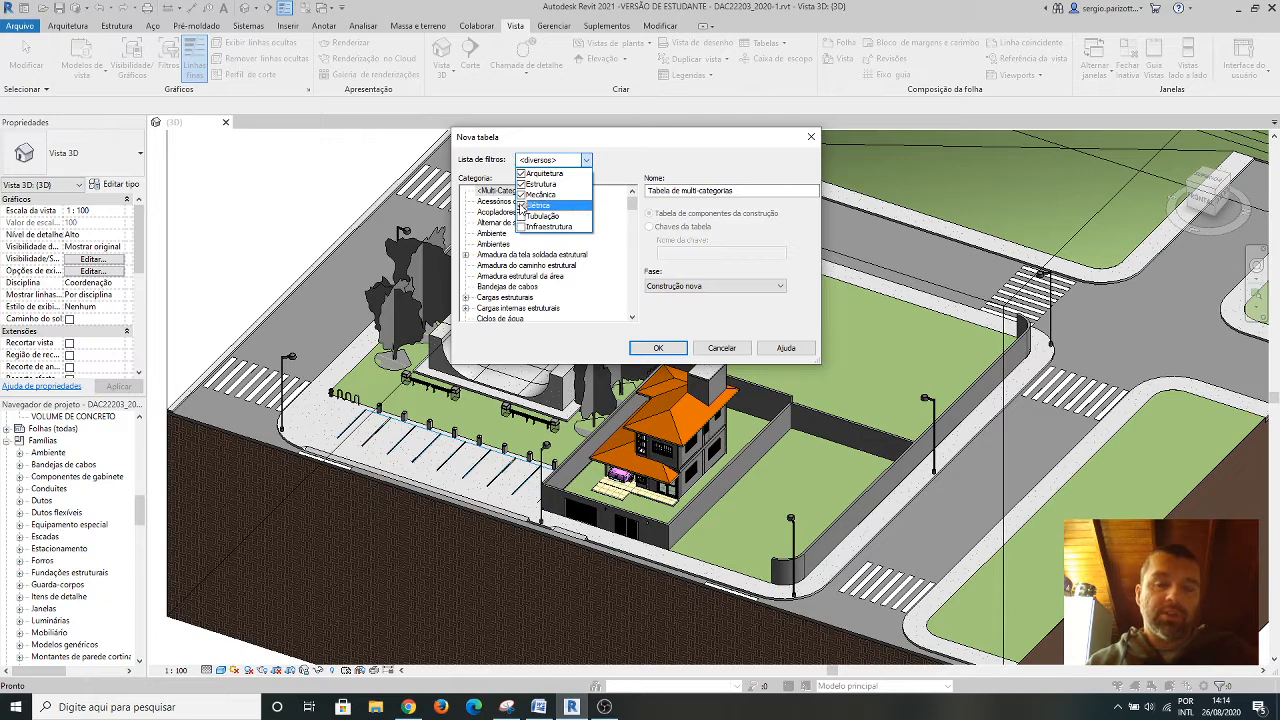
{"action": "left_click", "coordinate": [521, 205]}
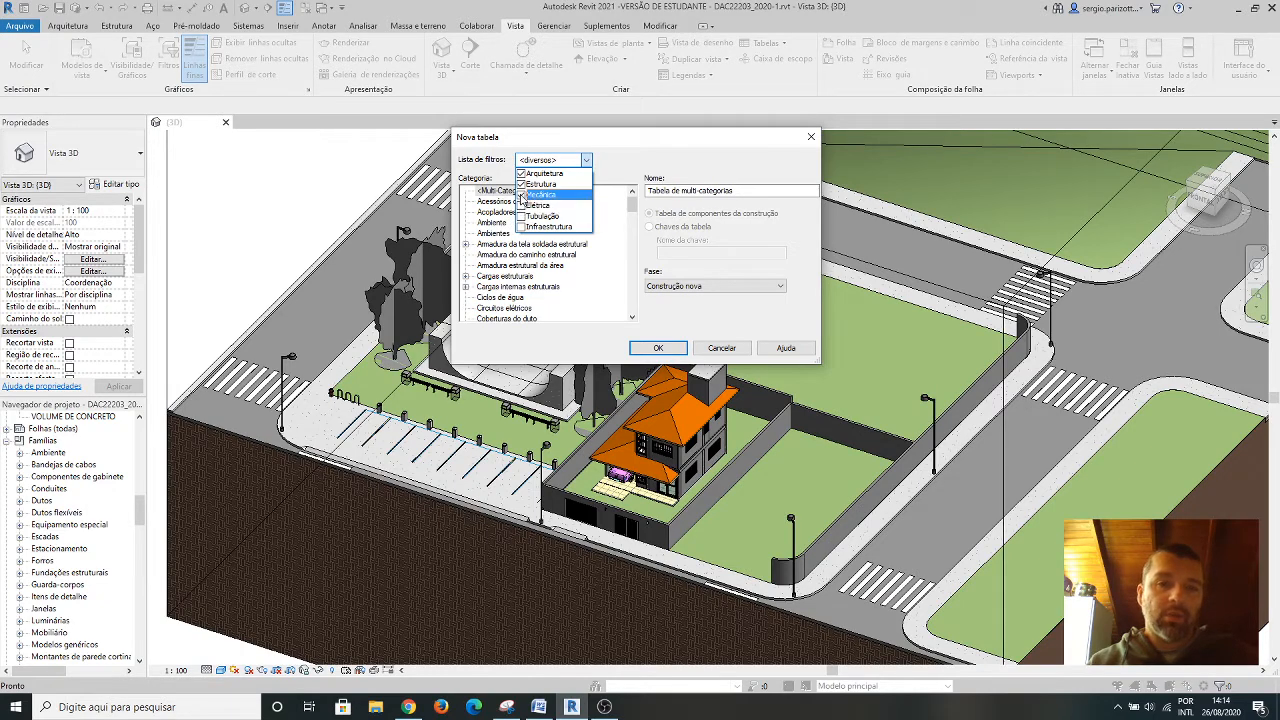
{"action": "left_click", "coordinate": [521, 195]}
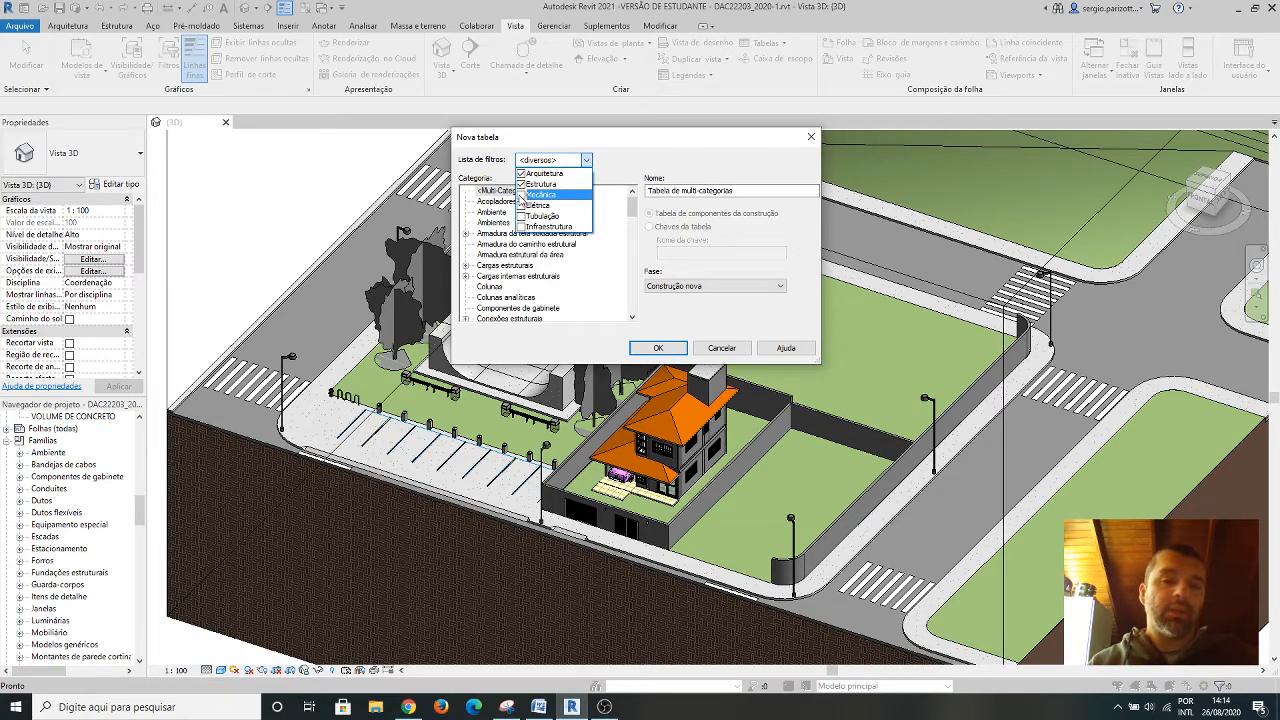
{"action": "left_click", "coordinate": [521, 185]}
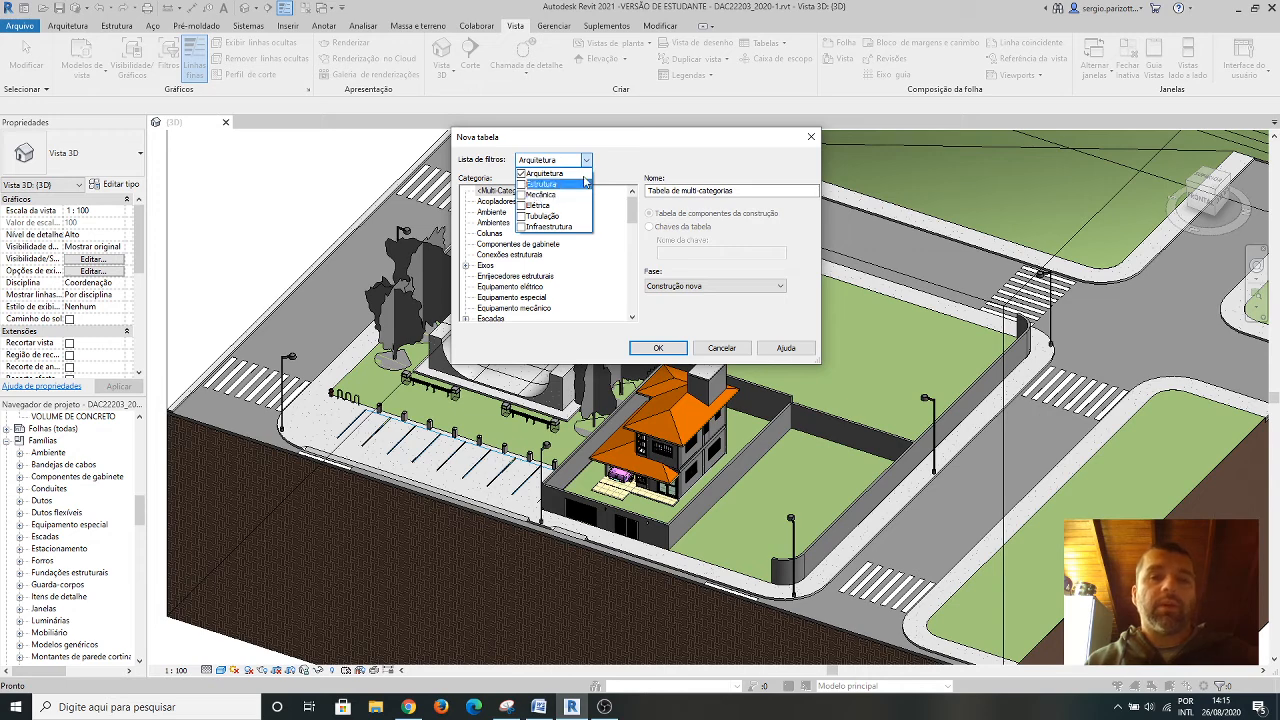
{"action": "left_click", "coordinate": [521, 174]}
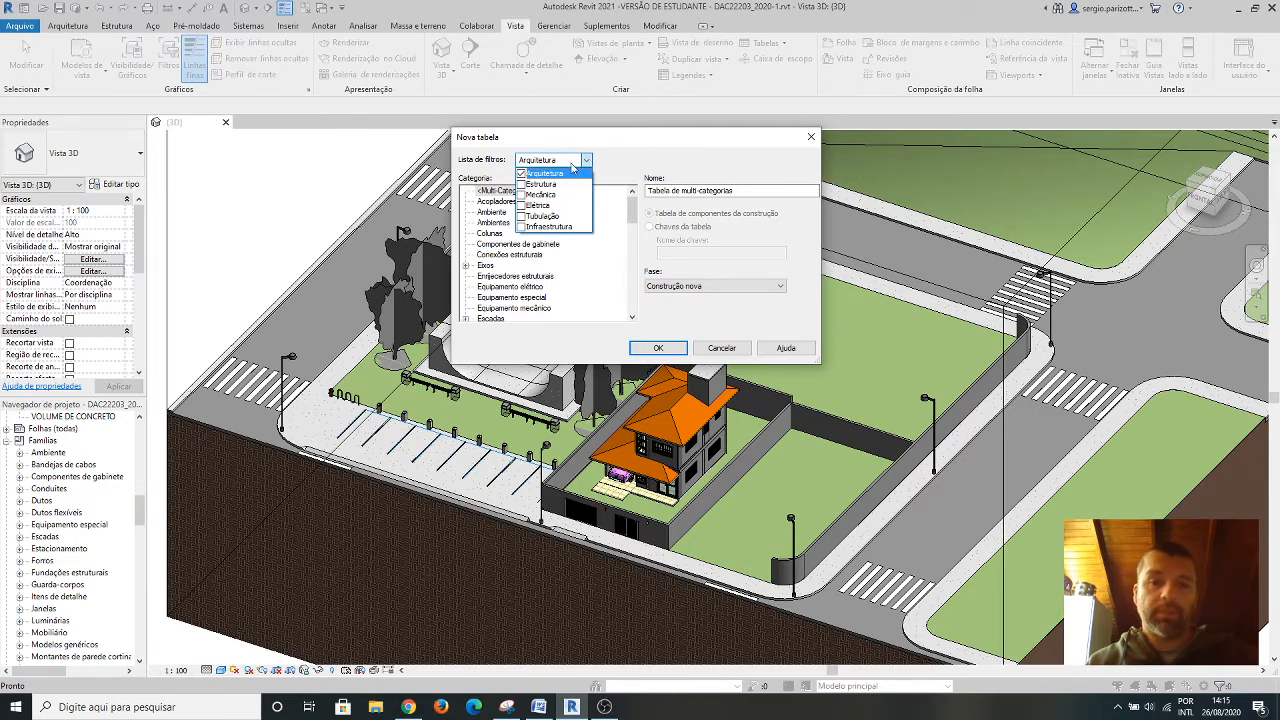
{"action": "left_click", "coordinate": [585, 160]}
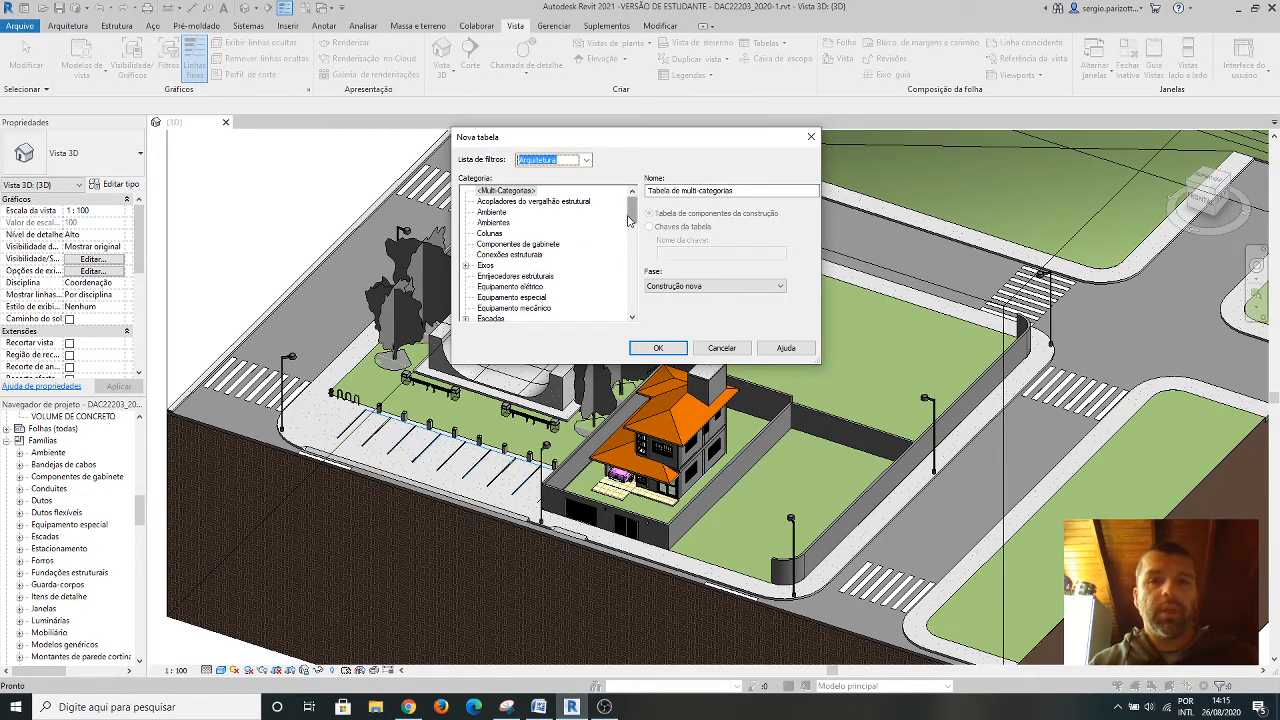
Create a building component schedule for the Paredes category with the phase Construção nova.
{"action": "left_click_drag", "start_coordinate": [637, 215], "coordinate": [633, 274]}
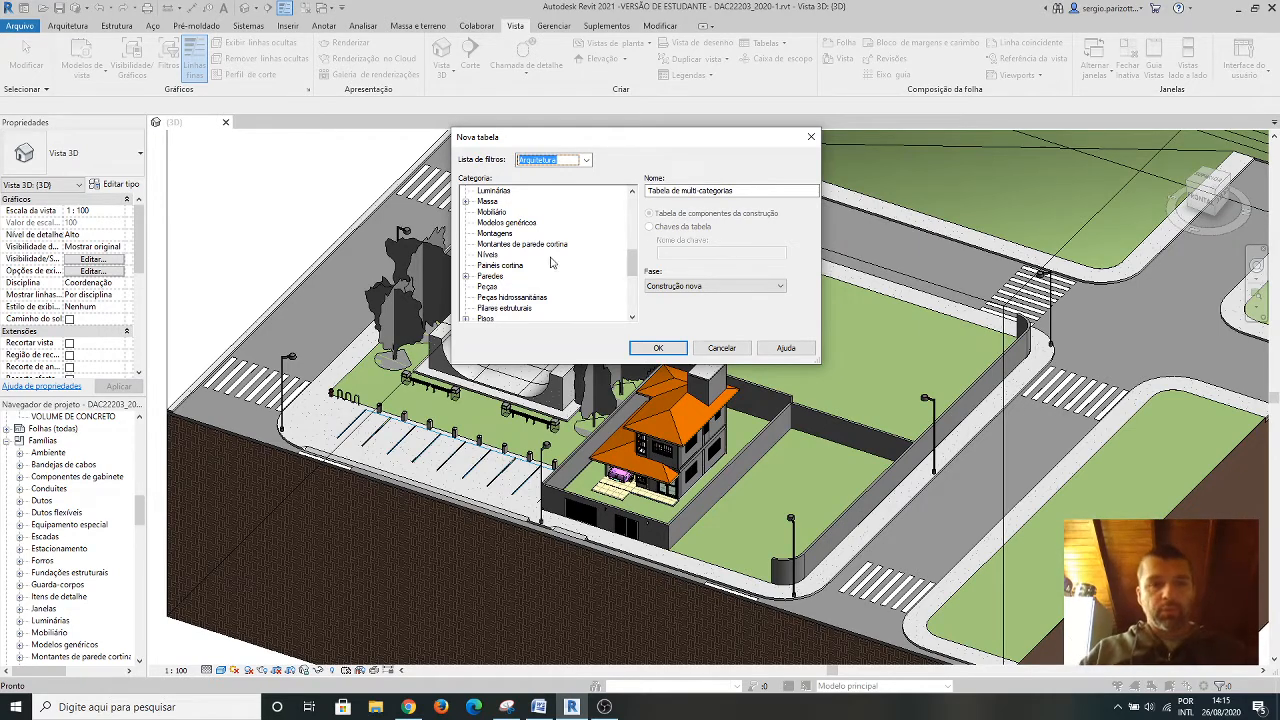
{"action": "scroll", "coordinate": [495, 262], "scroll_direction": "down", "scroll_amount": 1}
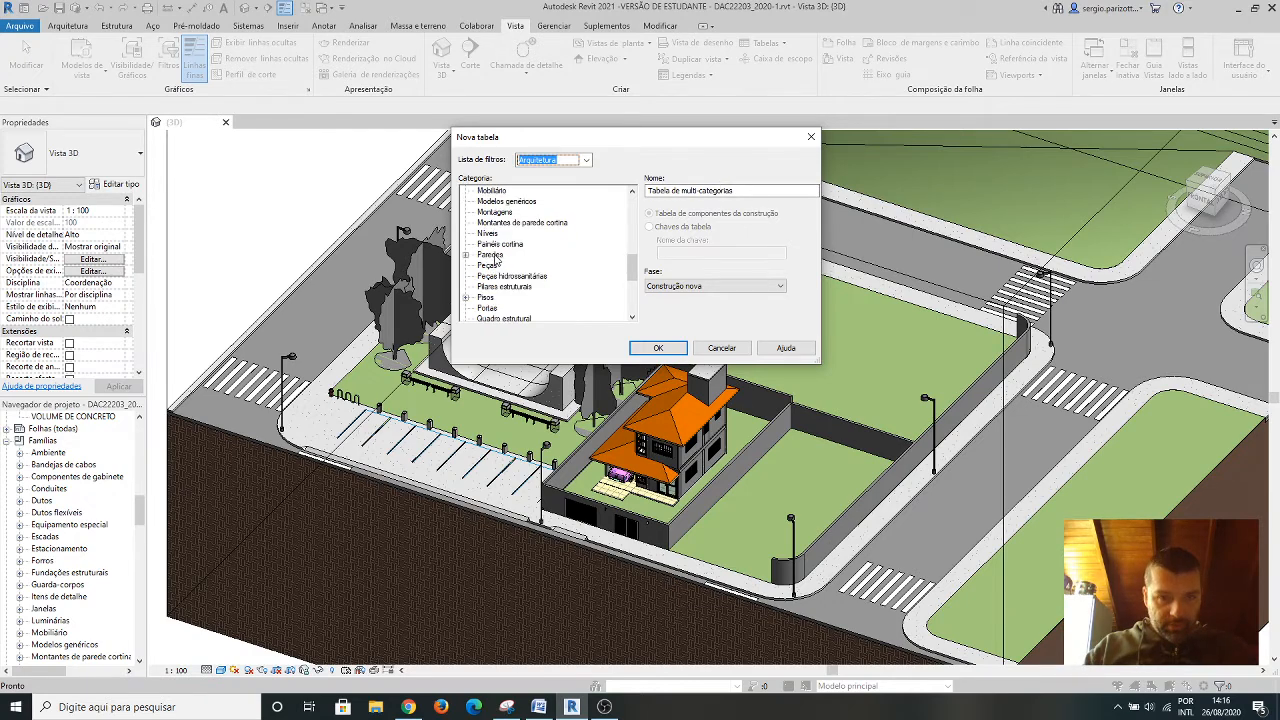
{"action": "scroll", "coordinate": [500, 258], "scroll_direction": "down", "scroll_amount": 2}
{"action": "scroll", "coordinate": [510, 252], "scroll_direction": "up", "scroll_amount": 3}
{"action": "scroll", "coordinate": [518, 242], "scroll_direction": "down", "scroll_amount": 2}
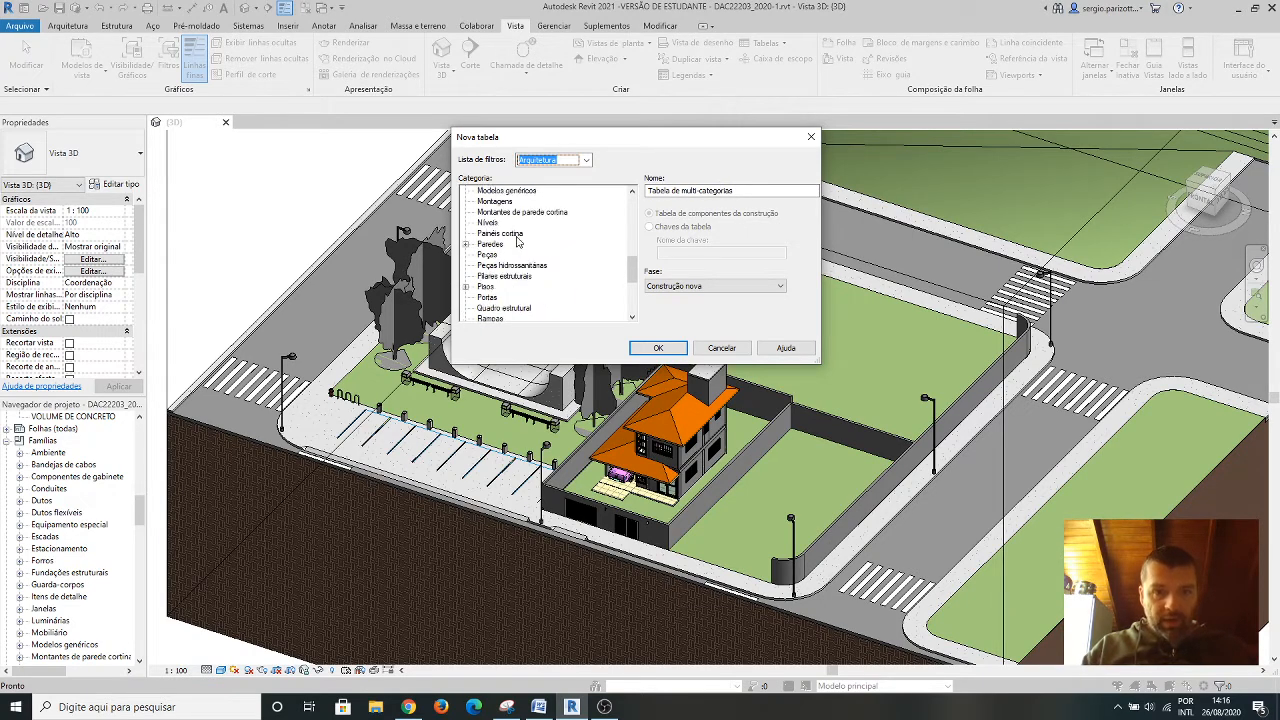
{"action": "left_click", "coordinate": [490, 245]}
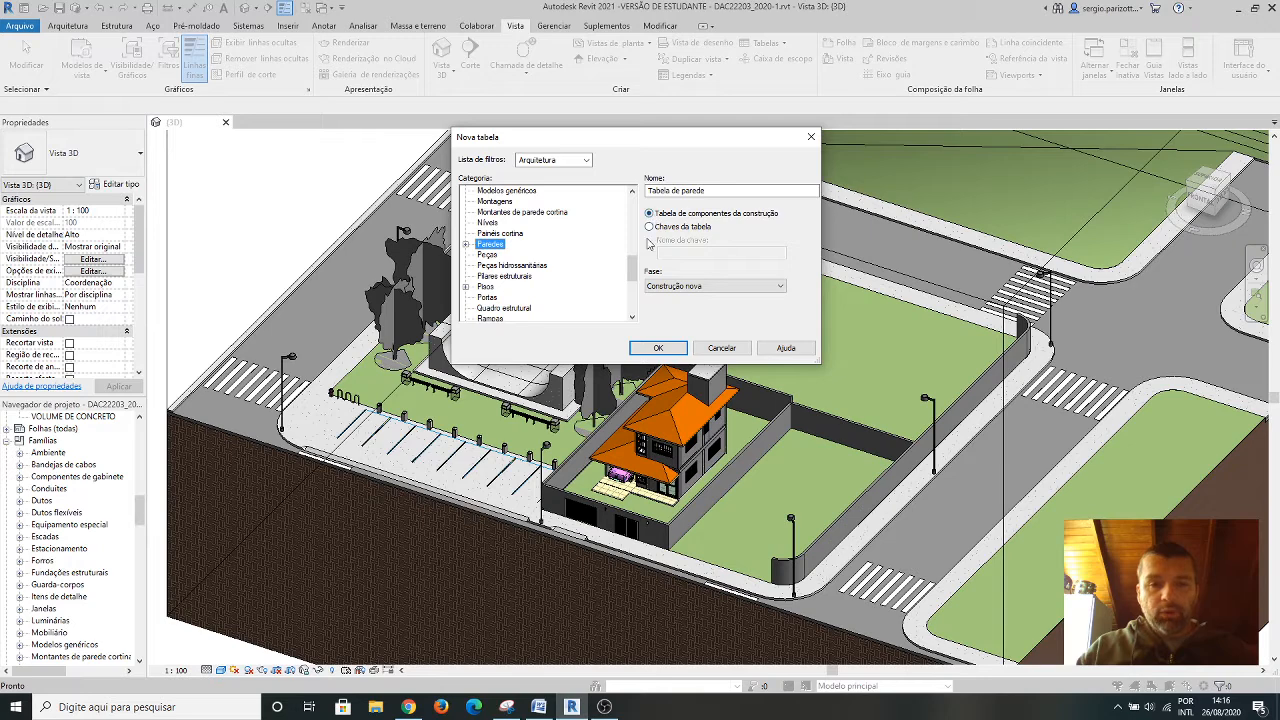
{"action": "left_click", "coordinate": [783, 288]}
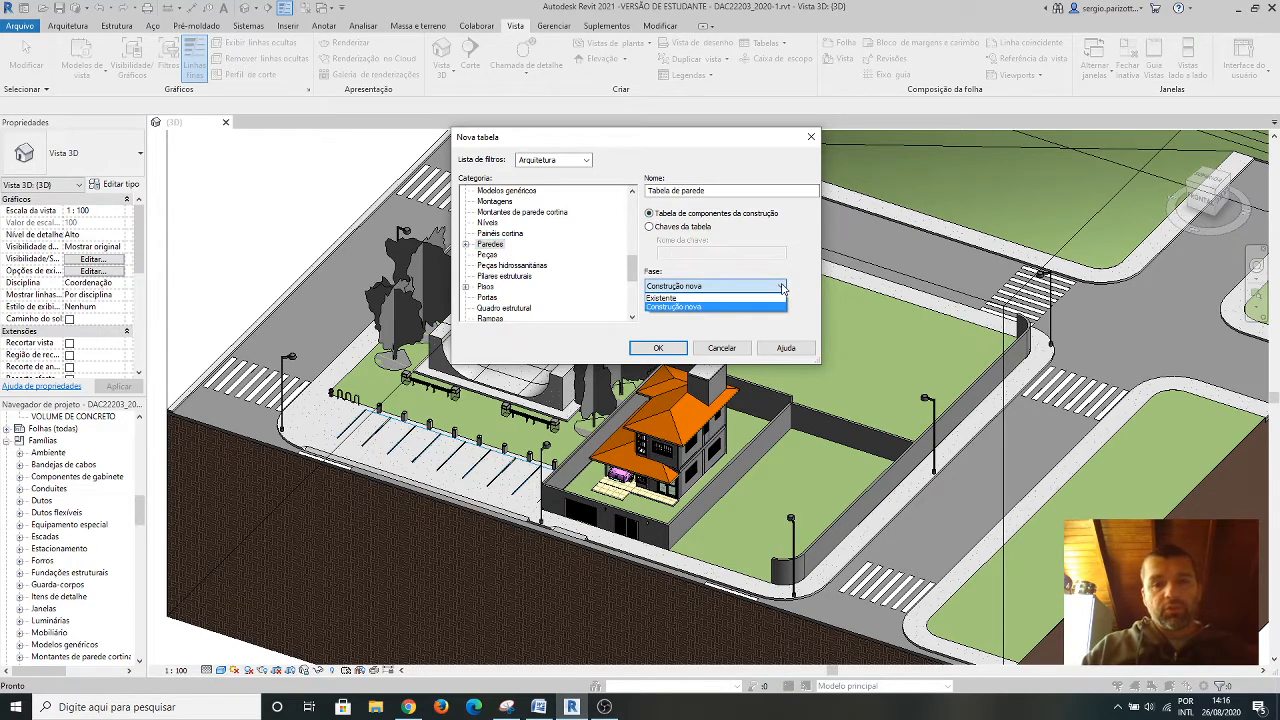
{"action": "left_click", "coordinate": [709, 298]}
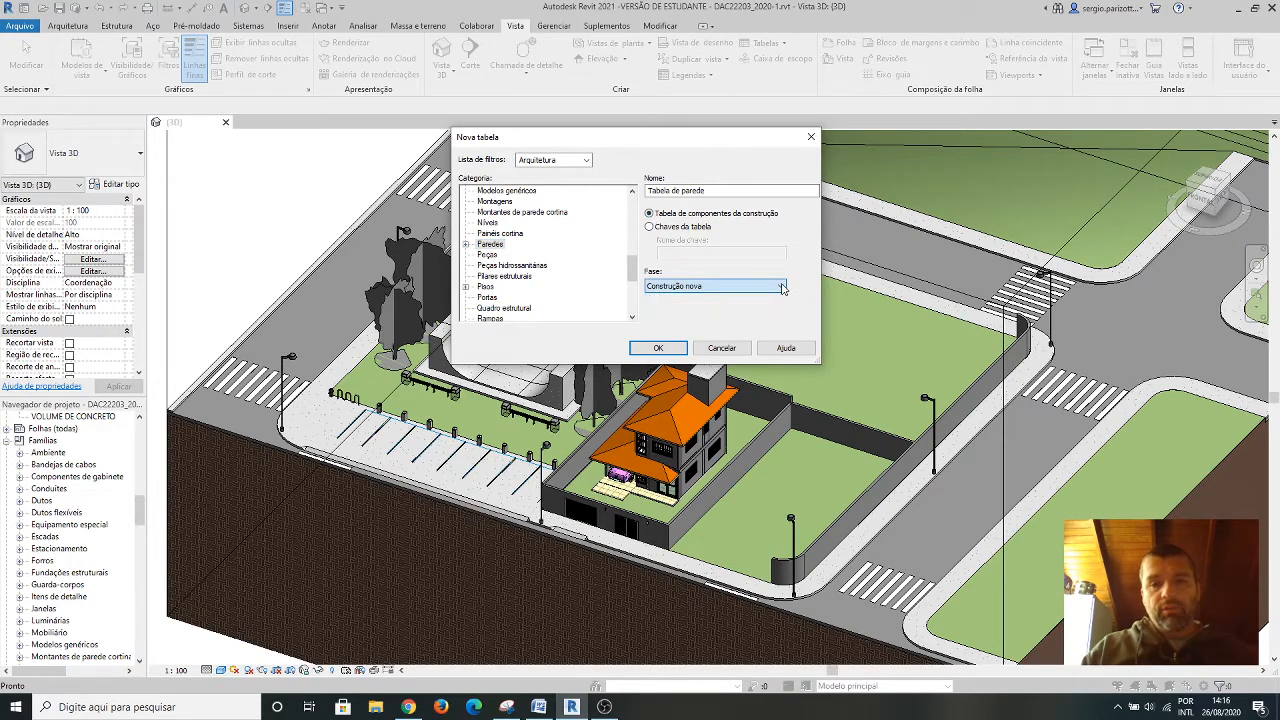
{"action": "left_click", "coordinate": [658, 348]}
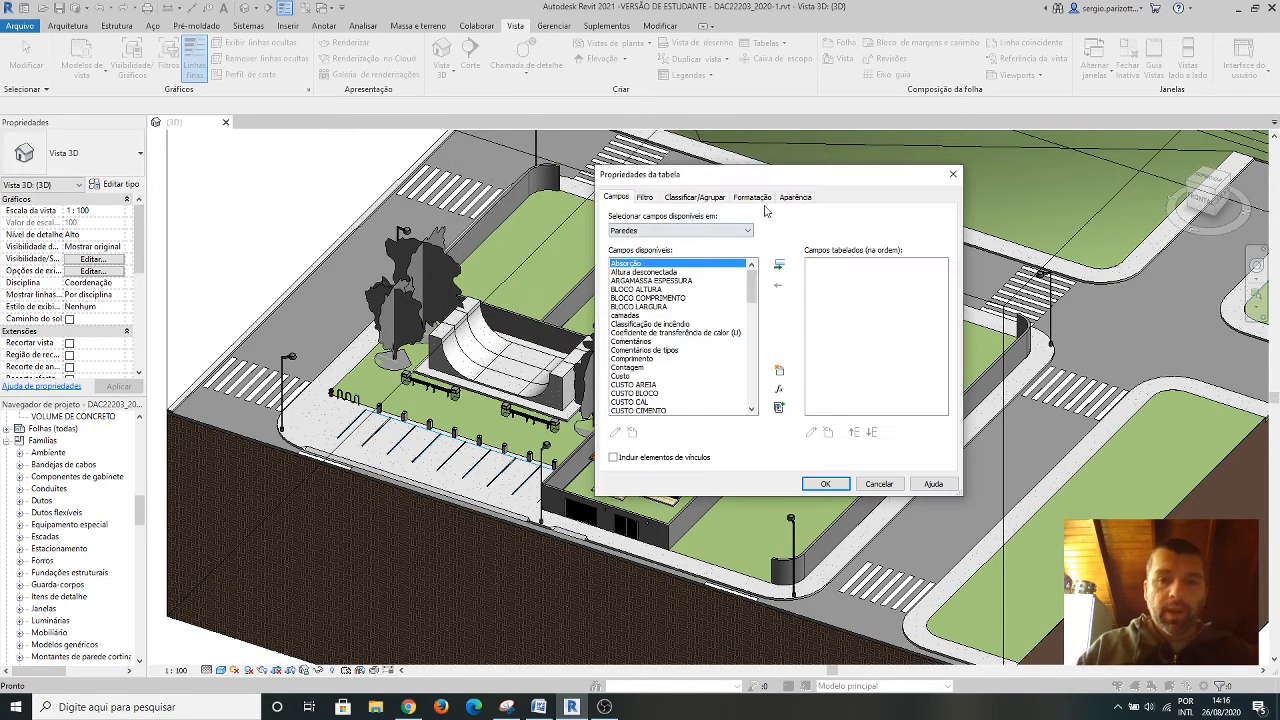
Add the second of the two Tipo fields and the Área field to the wall schedule.
{"action": "left_click_drag", "start_coordinate": [774, 183], "coordinate": [664, 176]}
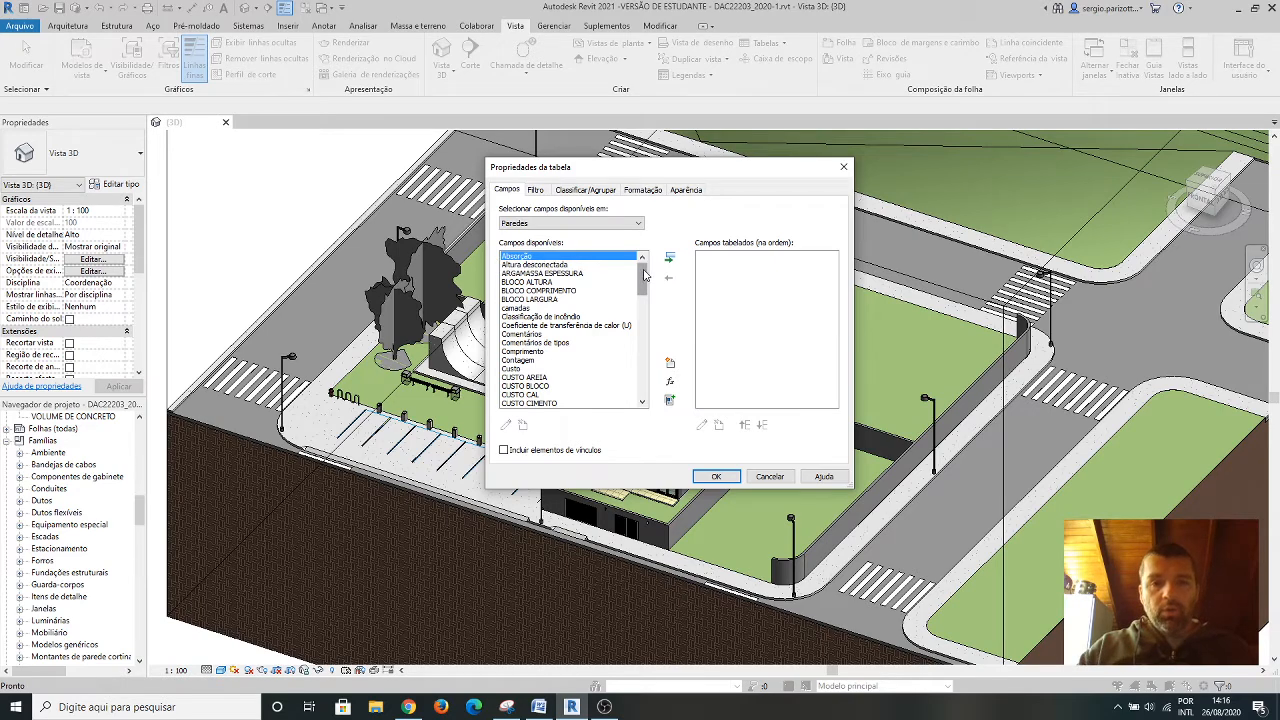
{"action": "left_click_drag", "start_coordinate": [644, 276], "coordinate": [641, 387]}
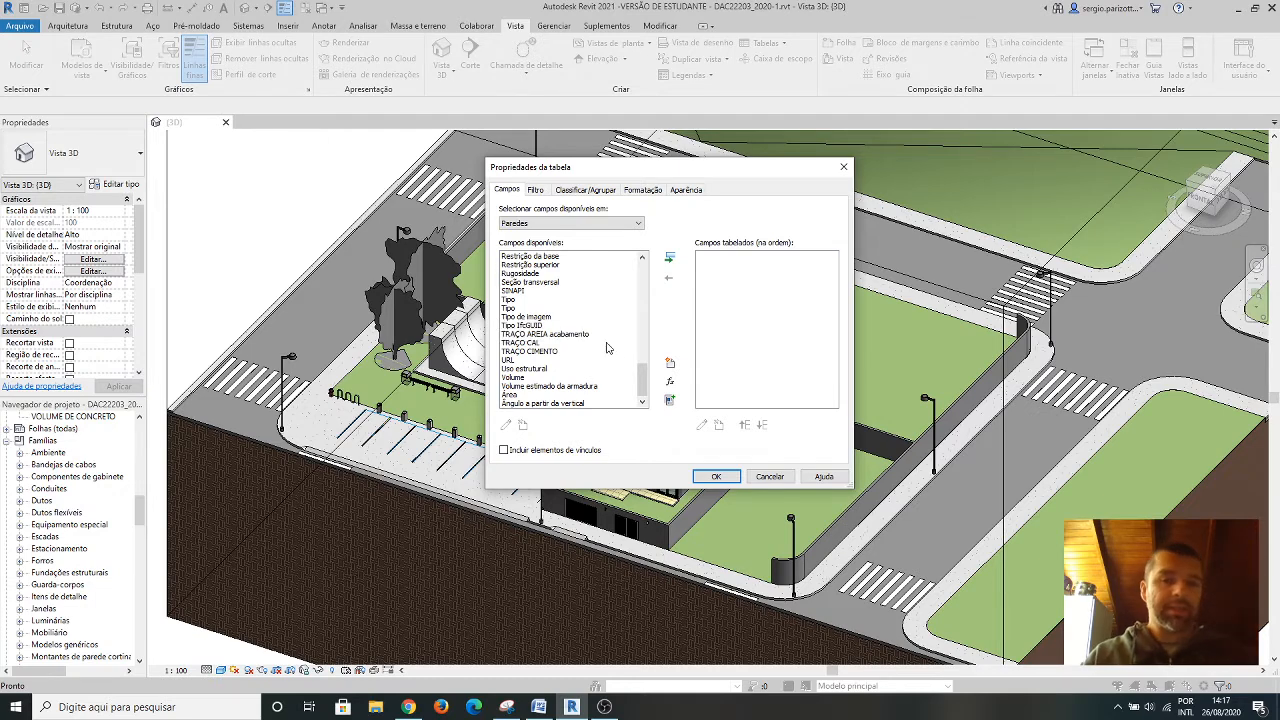
{"action": "left_click_drag", "start_coordinate": [643, 381], "coordinate": [643, 377]}
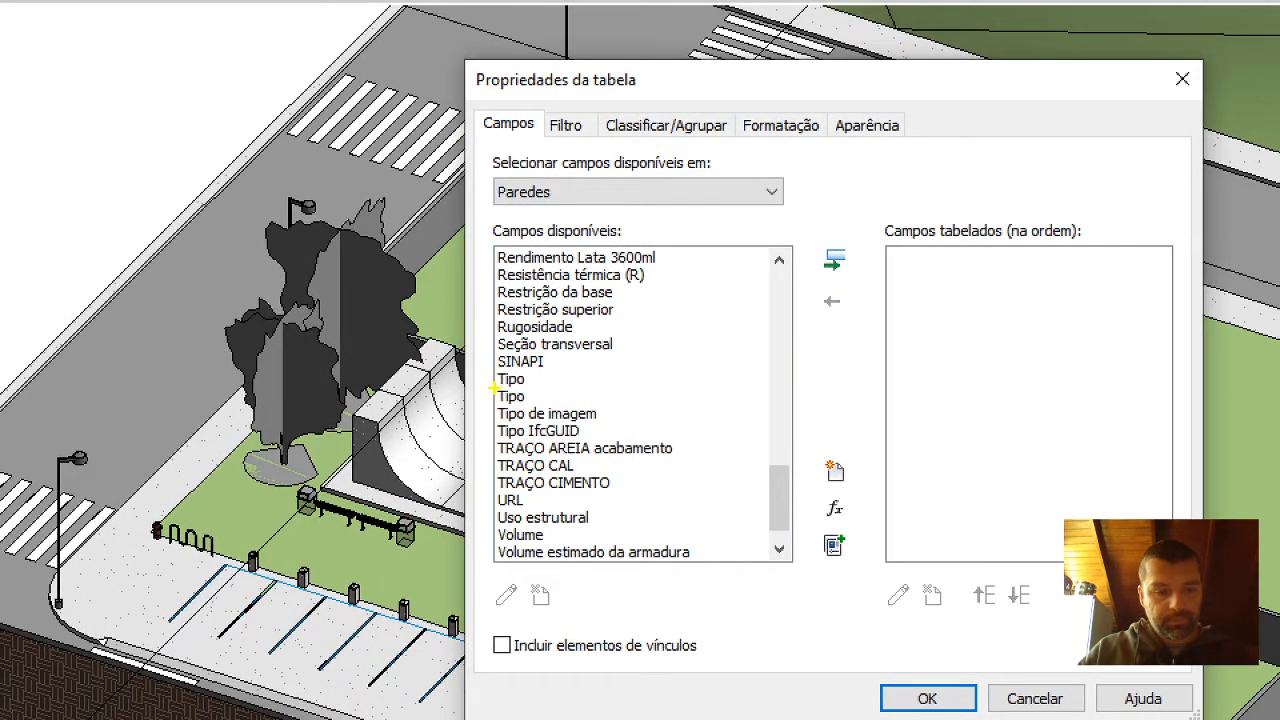
{"action": "left_click_drag", "start_coordinate": [495, 388], "coordinate": [542, 409], "text": "ctrl"}
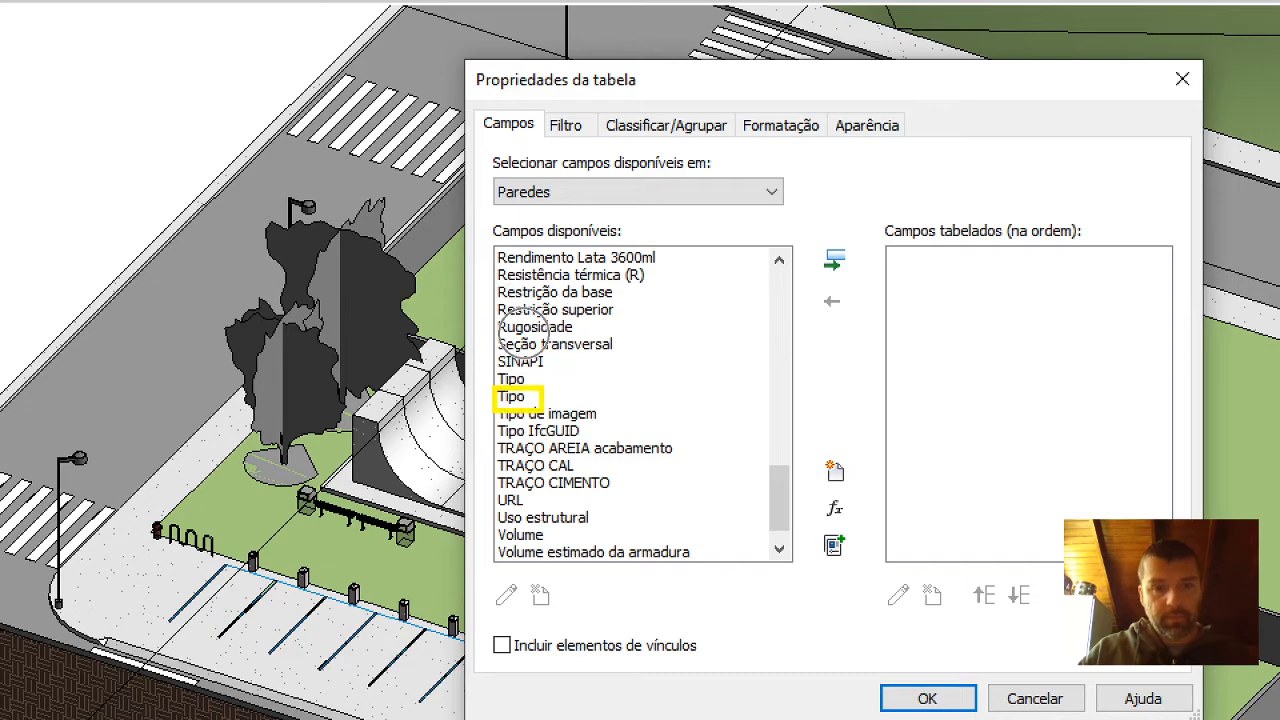
{"action": "key", "text": "Escape"}
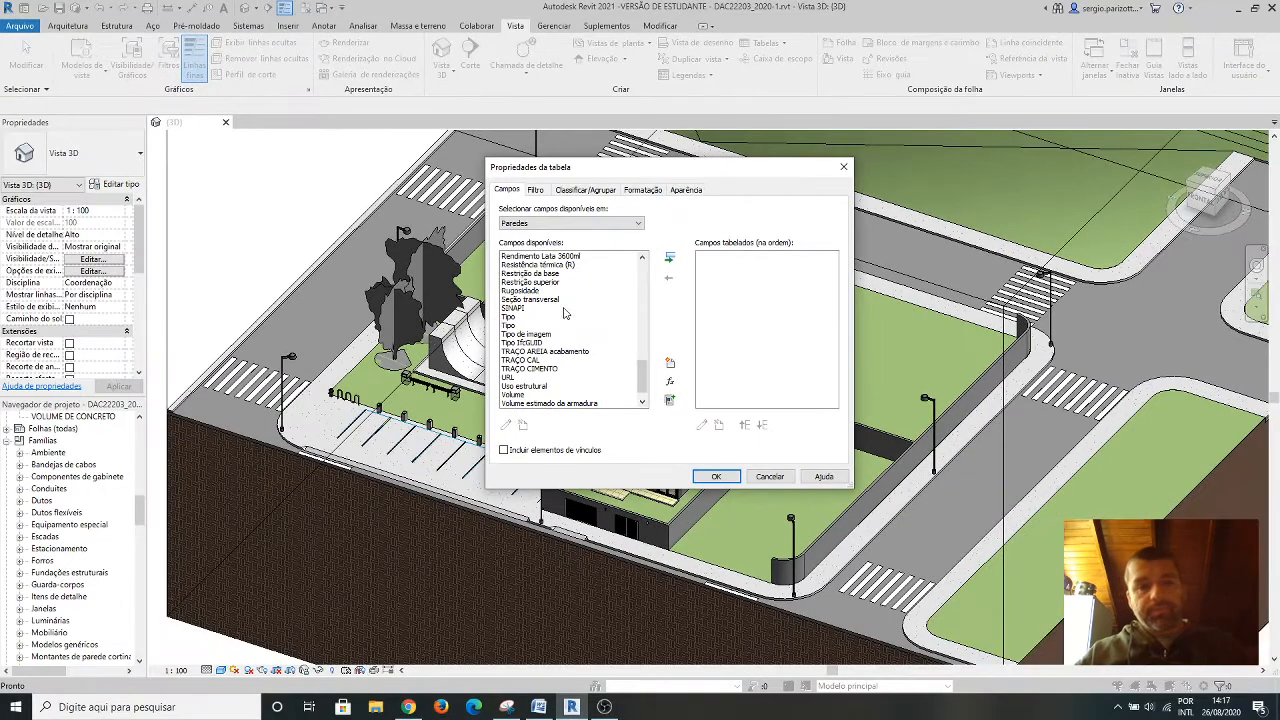
{"action": "left_click", "coordinate": [513, 325]}
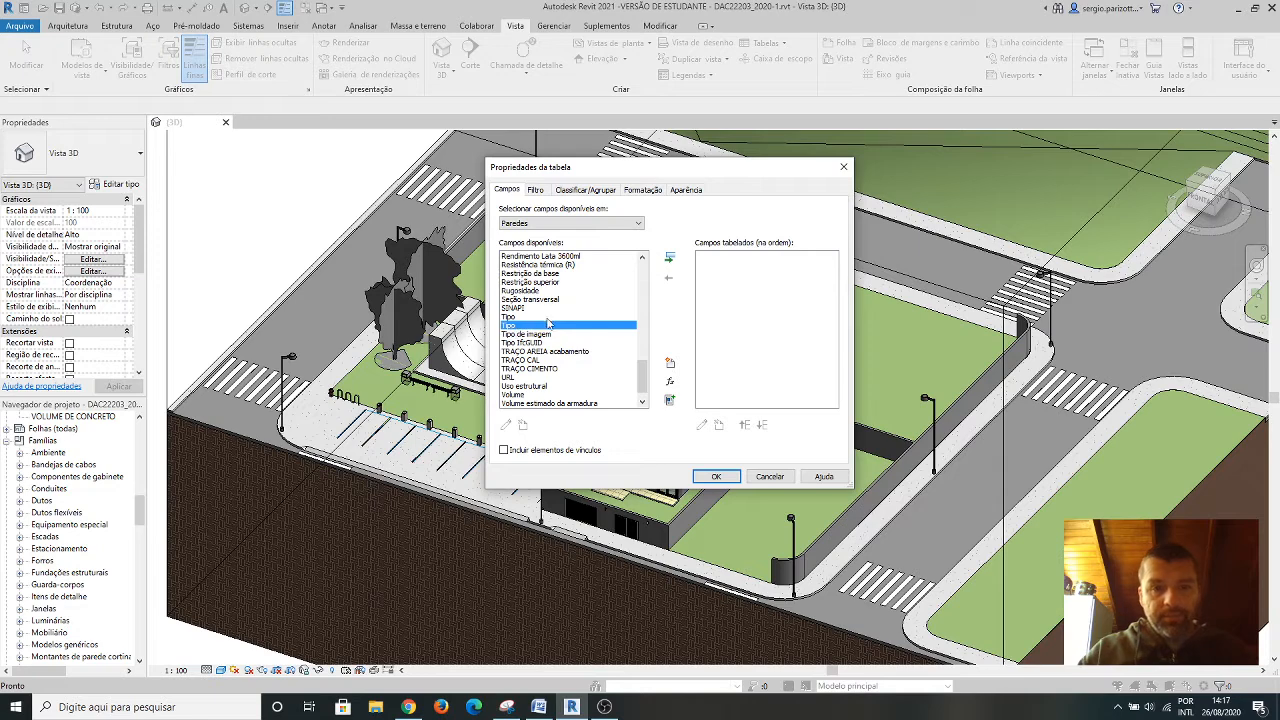
{"action": "left_click", "coordinate": [670, 259]}
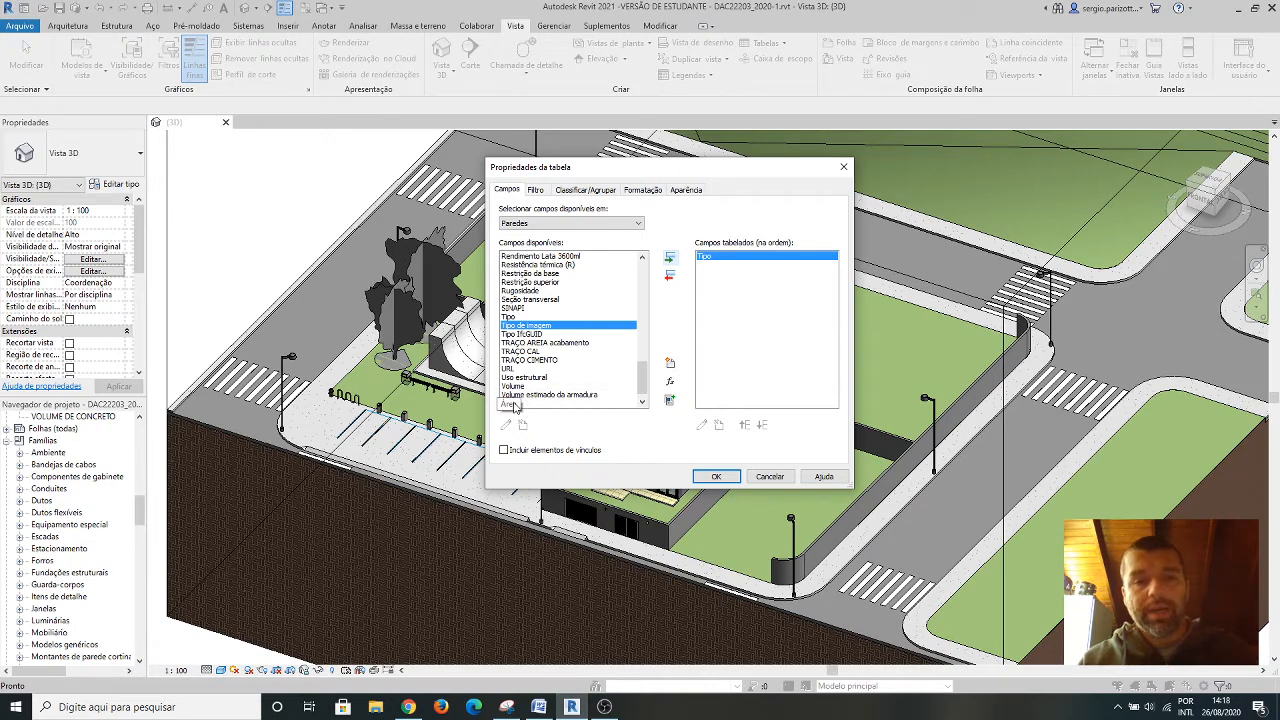
{"action": "left_click", "coordinate": [513, 403]}
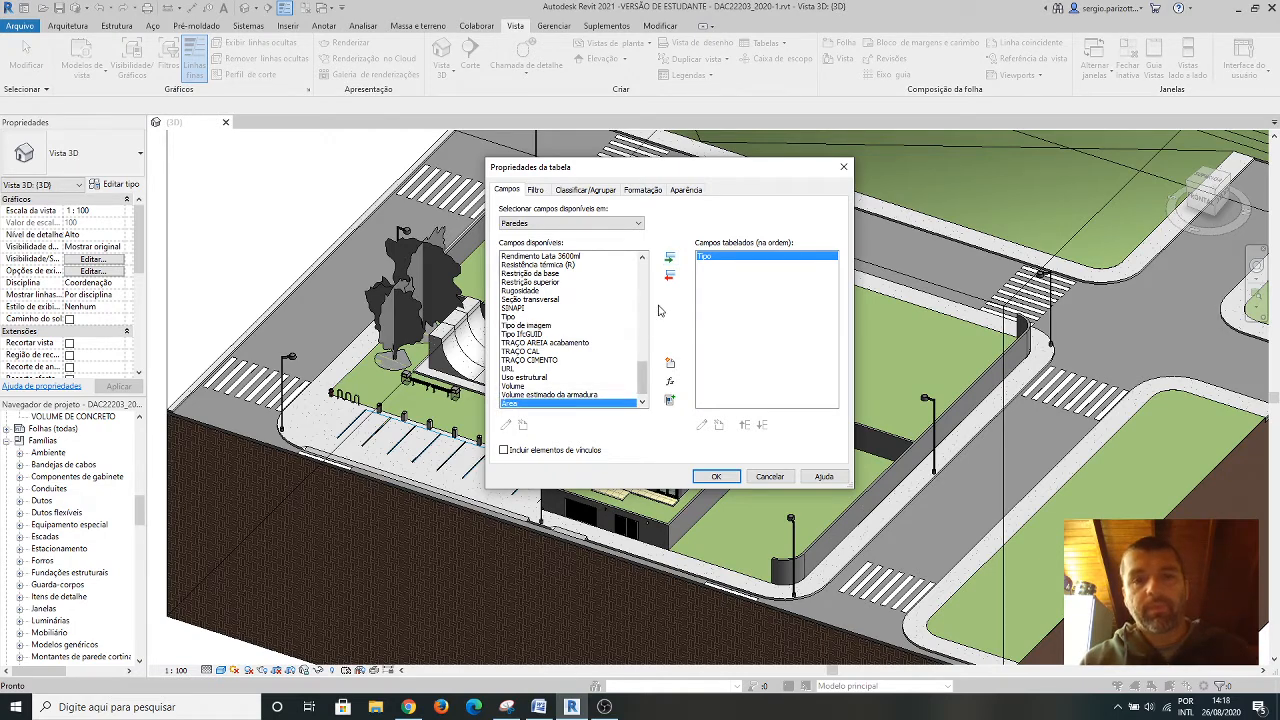
{"action": "left_click", "coordinate": [671, 258]}
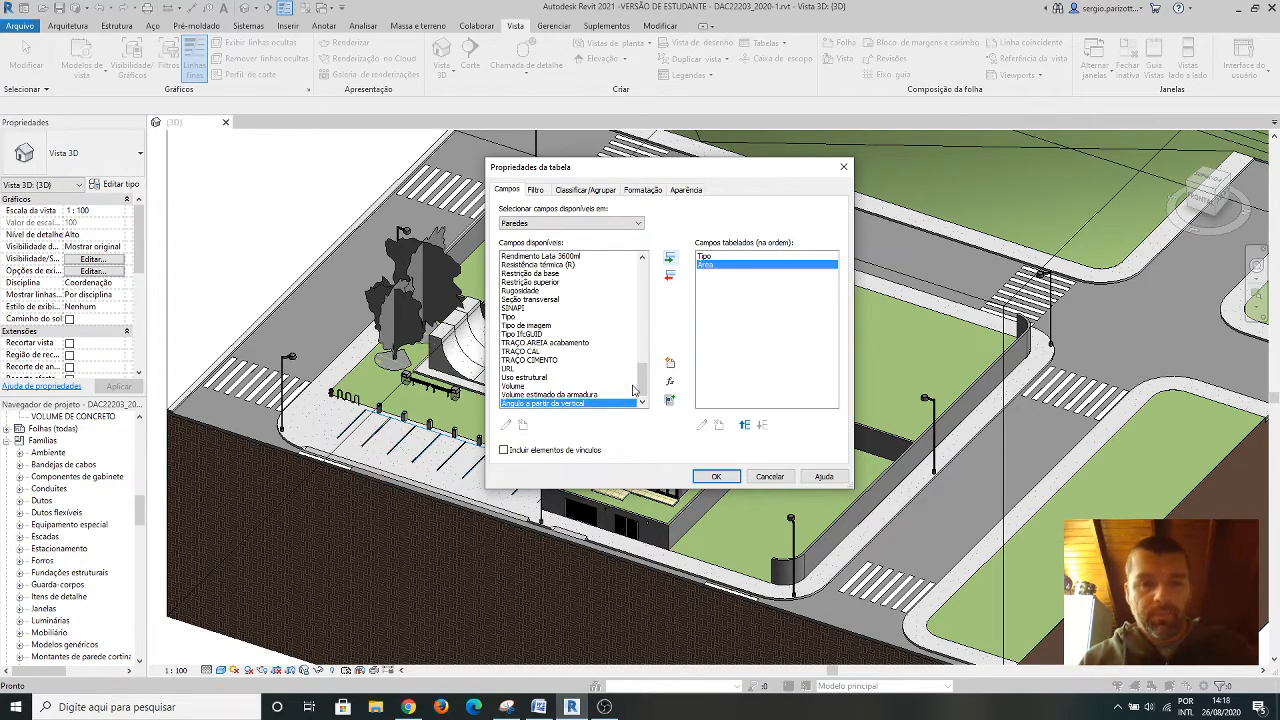
Add the Altura desconectada field to the wall schedule after Área.
{"action": "left_click_drag", "start_coordinate": [641, 384], "coordinate": [646, 269]}
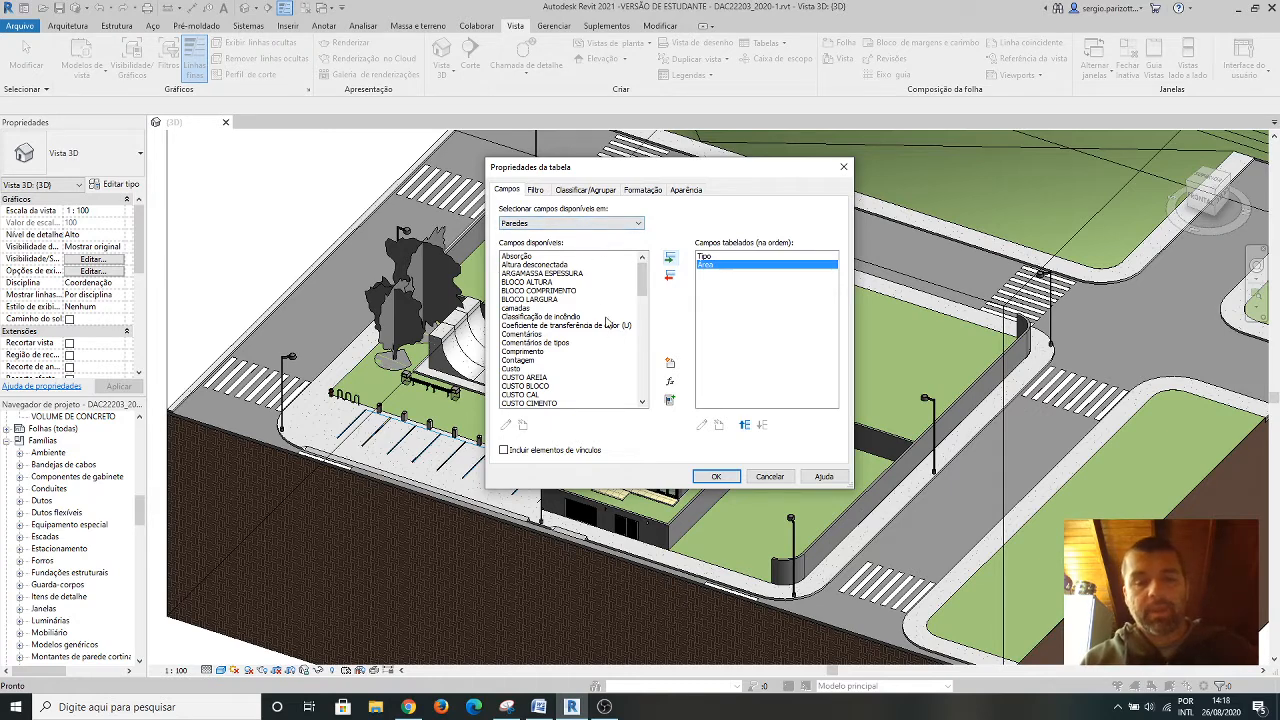
{"action": "left_click_drag", "start_coordinate": [618, 293], "coordinate": [578, 322]}
{"action": "scroll", "coordinate": [570, 325], "scroll_direction": "down", "scroll_amount": 4}
{"action": "scroll", "coordinate": [566, 327], "scroll_direction": "down", "scroll_amount": 7}
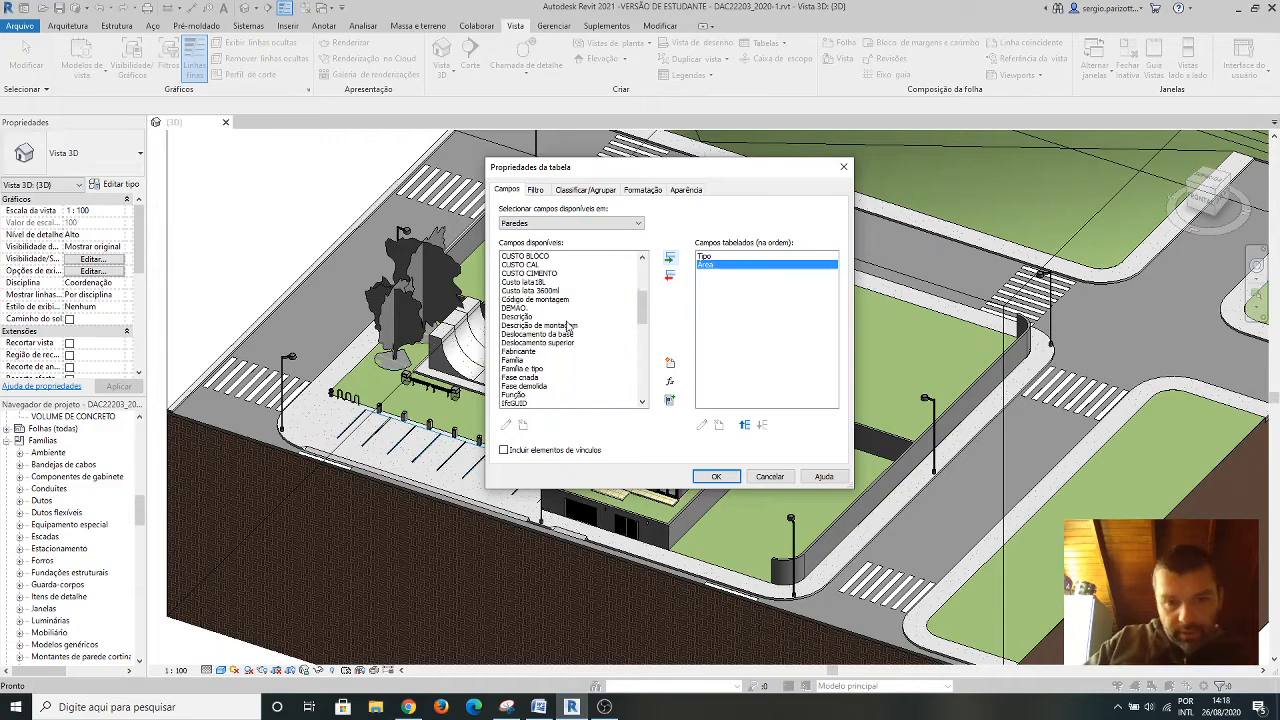
{"action": "scroll", "coordinate": [568, 325], "scroll_direction": "down", "scroll_amount": 3}
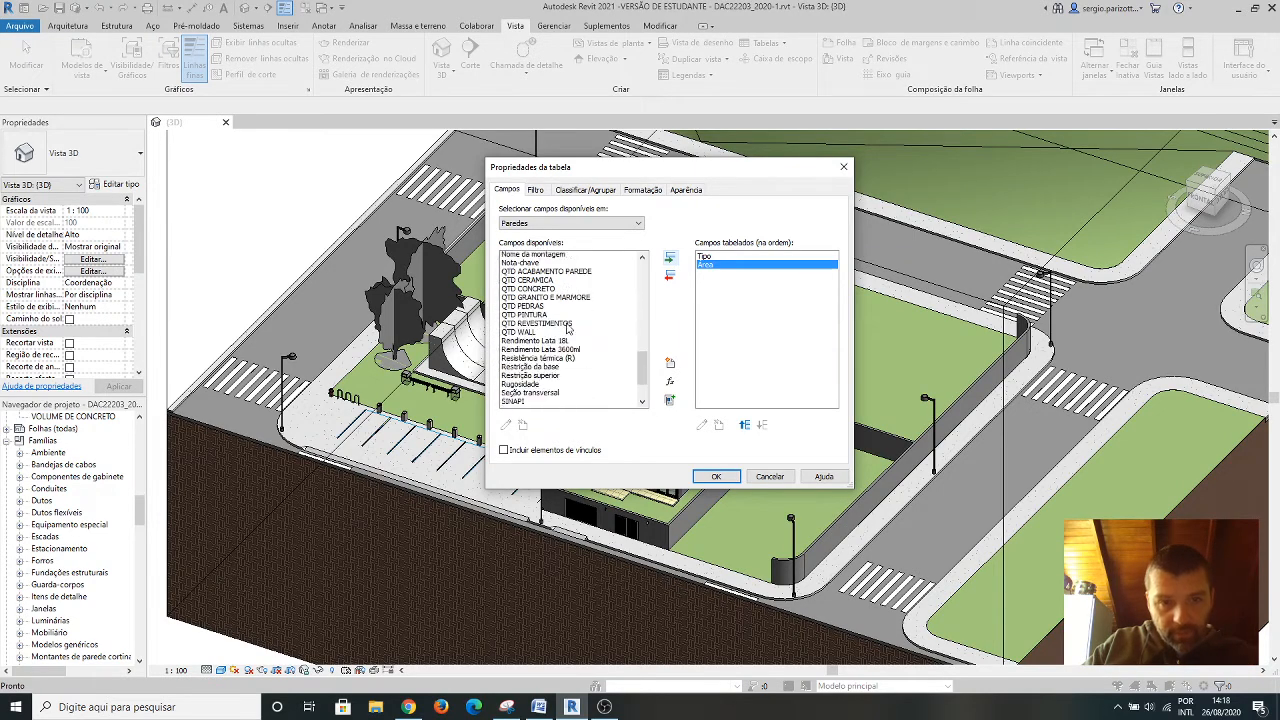
{"action": "scroll", "coordinate": [570, 318], "scroll_direction": "up", "scroll_amount": 12}
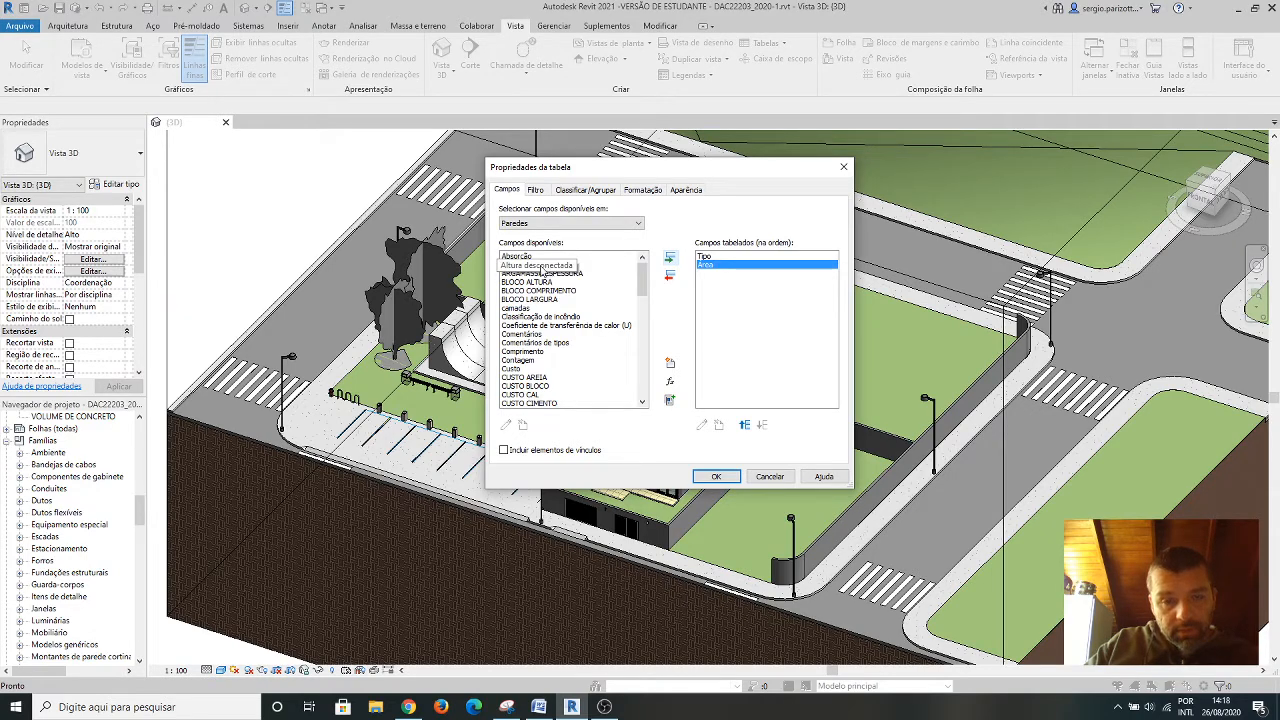
{"action": "left_click", "coordinate": [538, 265]}
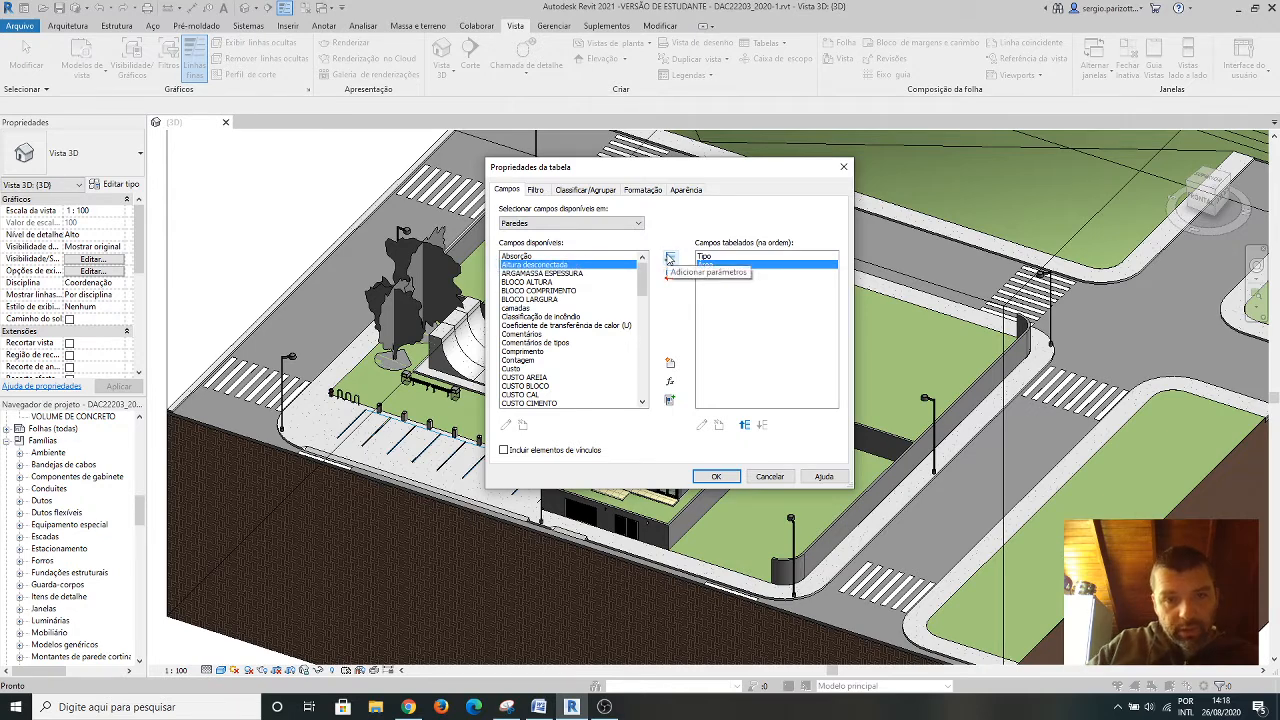
{"action": "left_click", "coordinate": [670, 259]}
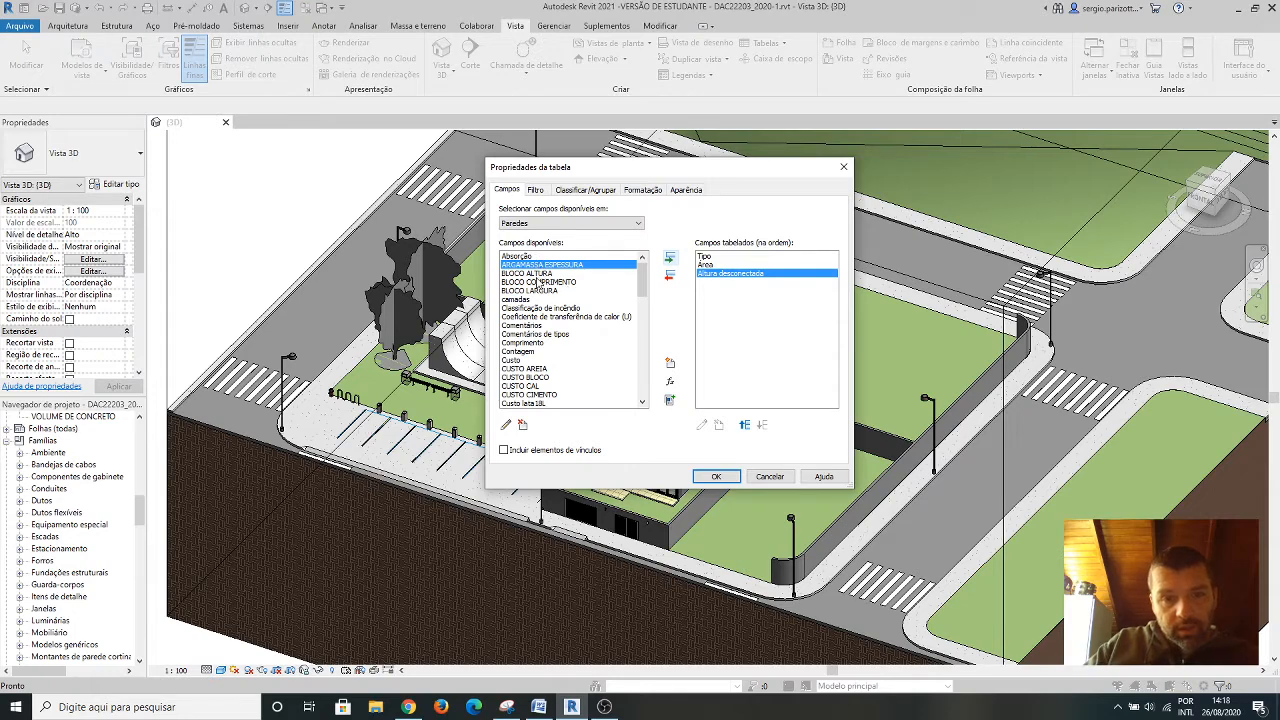
Look through the remaining available wall fields, from the cost and description parameters to the quantity, type and volume ones.
{"action": "scroll", "coordinate": [527, 304], "scroll_direction": "down", "scroll_amount": 2}
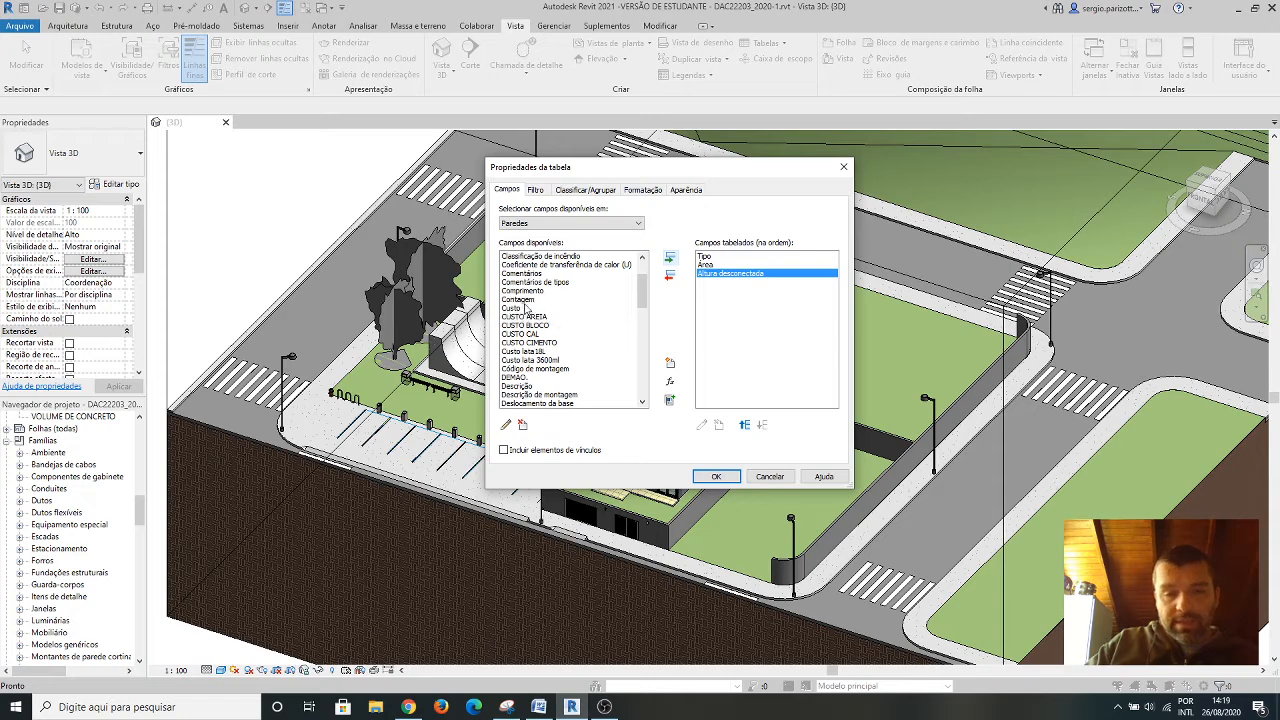
{"action": "scroll", "coordinate": [538, 310], "scroll_direction": "down", "scroll_amount": 2}
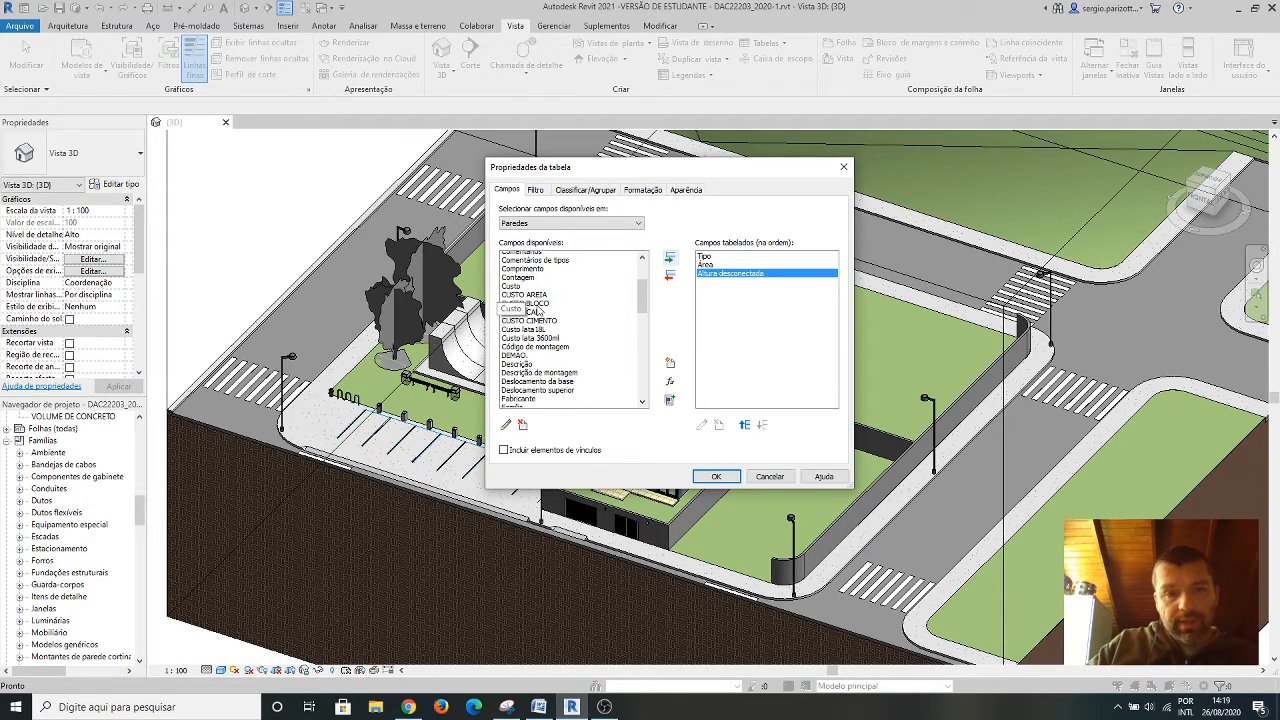
{"action": "scroll", "coordinate": [548, 291], "scroll_direction": "down", "scroll_amount": 2}
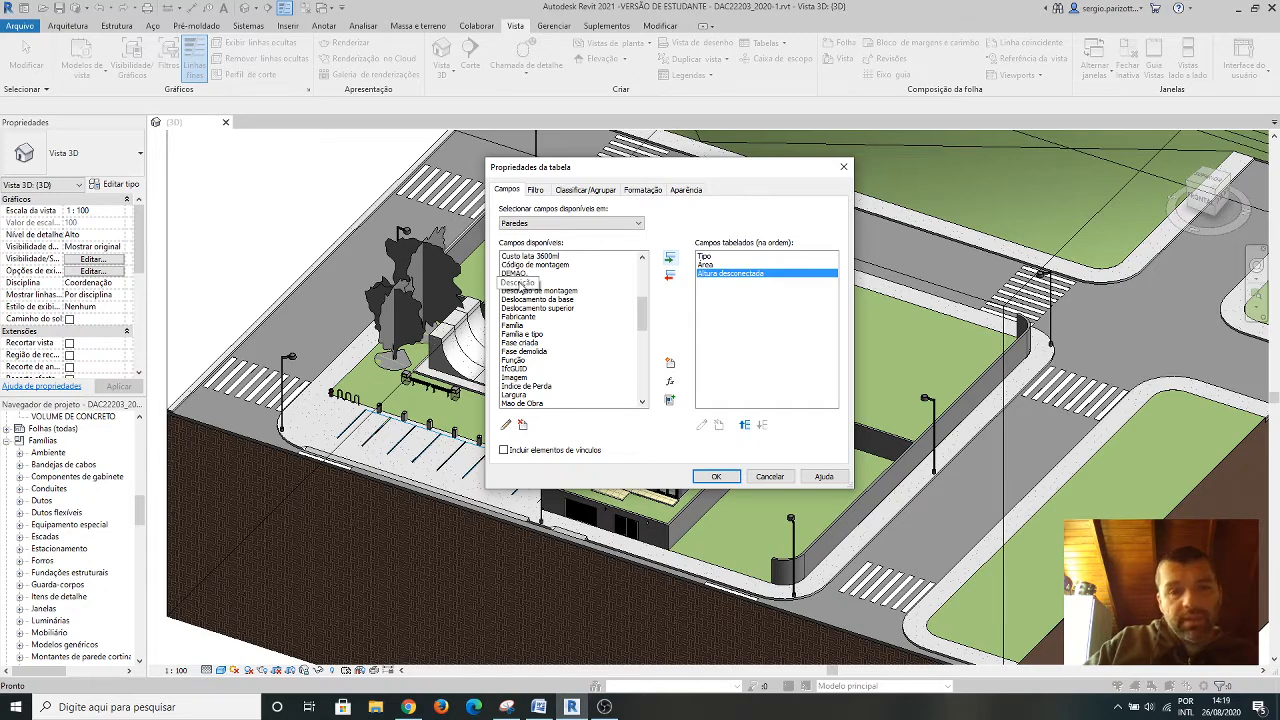
{"action": "left_click", "coordinate": [522, 284]}
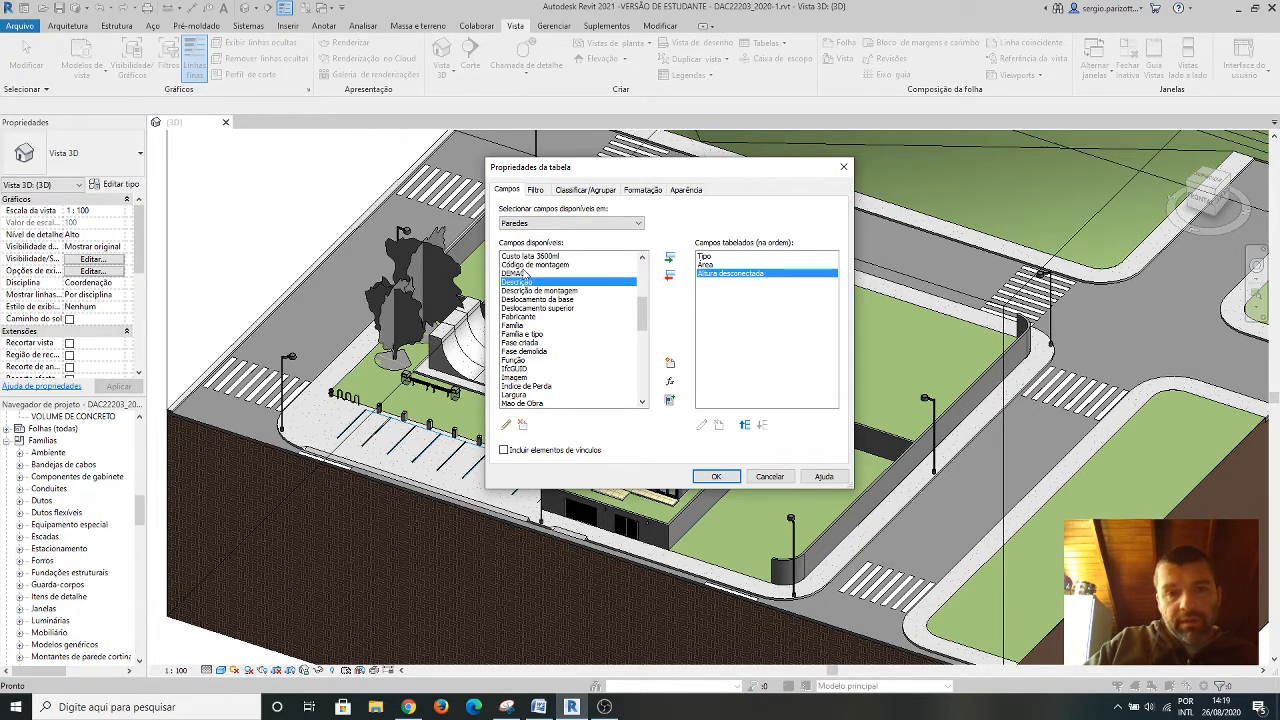
{"action": "scroll", "coordinate": [542, 316], "scroll_direction": "down", "scroll_amount": 2}
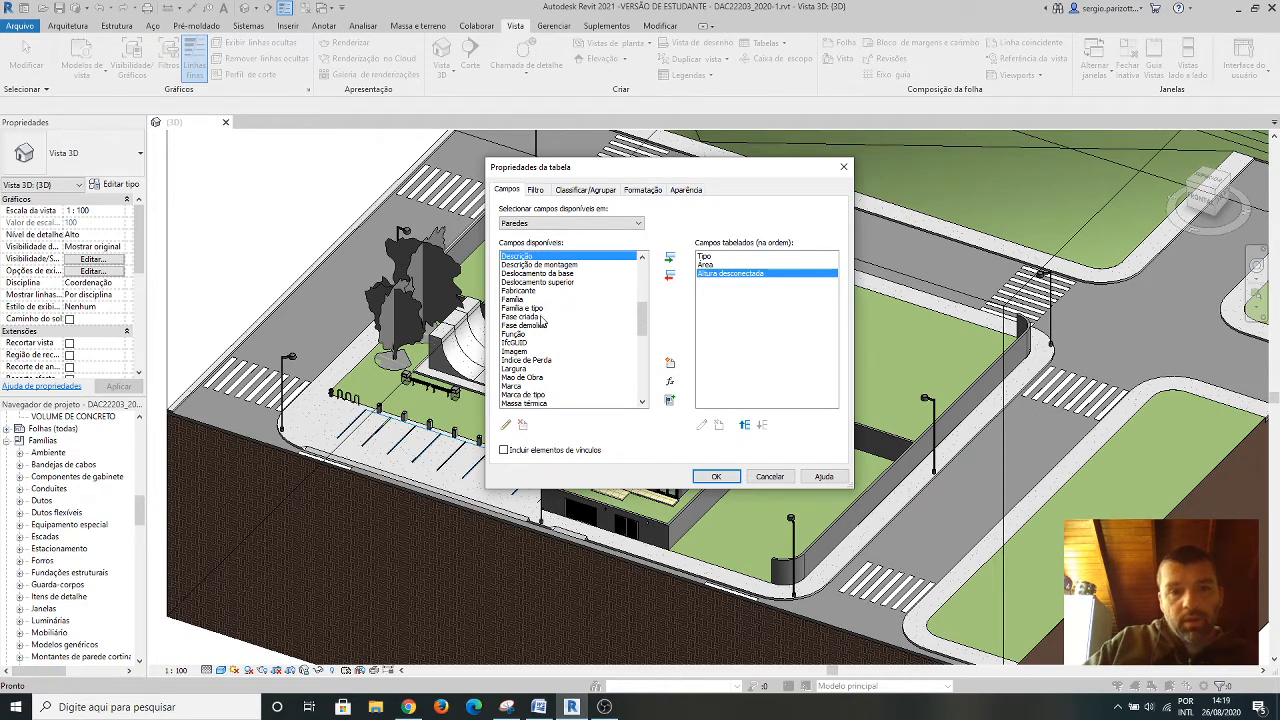
{"action": "scroll", "coordinate": [532, 305], "scroll_direction": "down", "scroll_amount": 1}
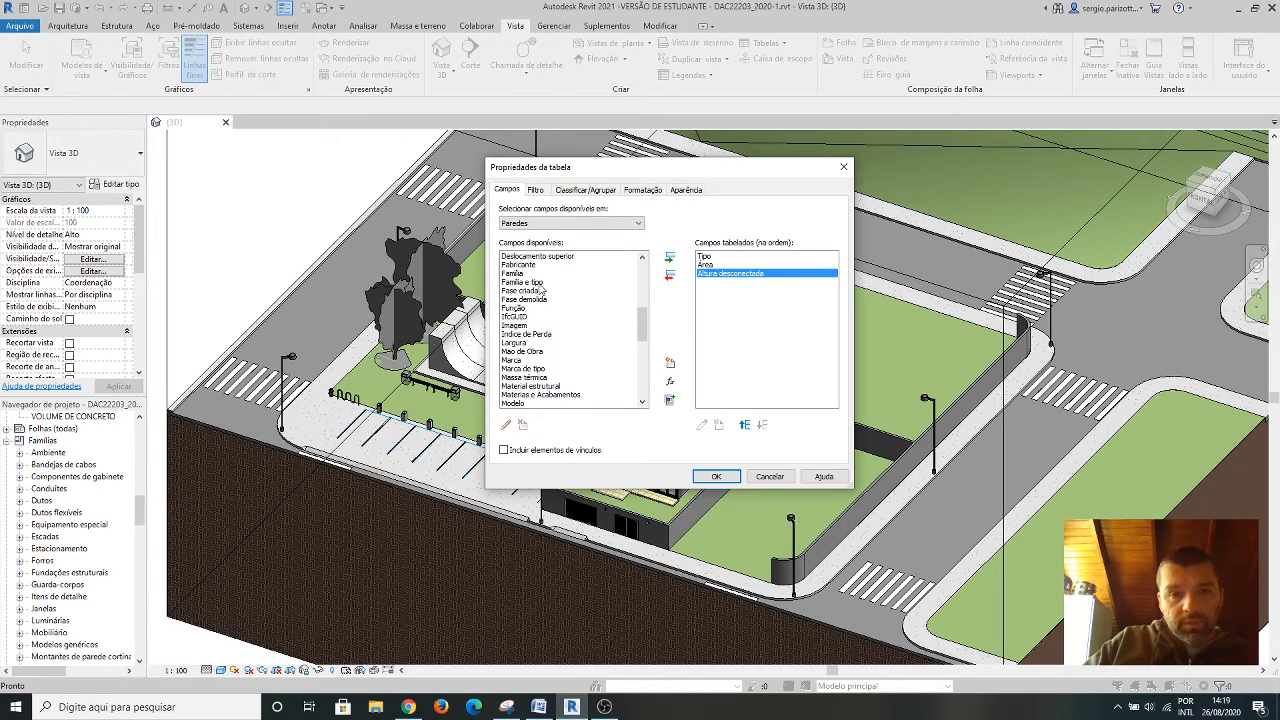
{"action": "scroll", "coordinate": [541, 292], "scroll_direction": "down", "scroll_amount": 3}
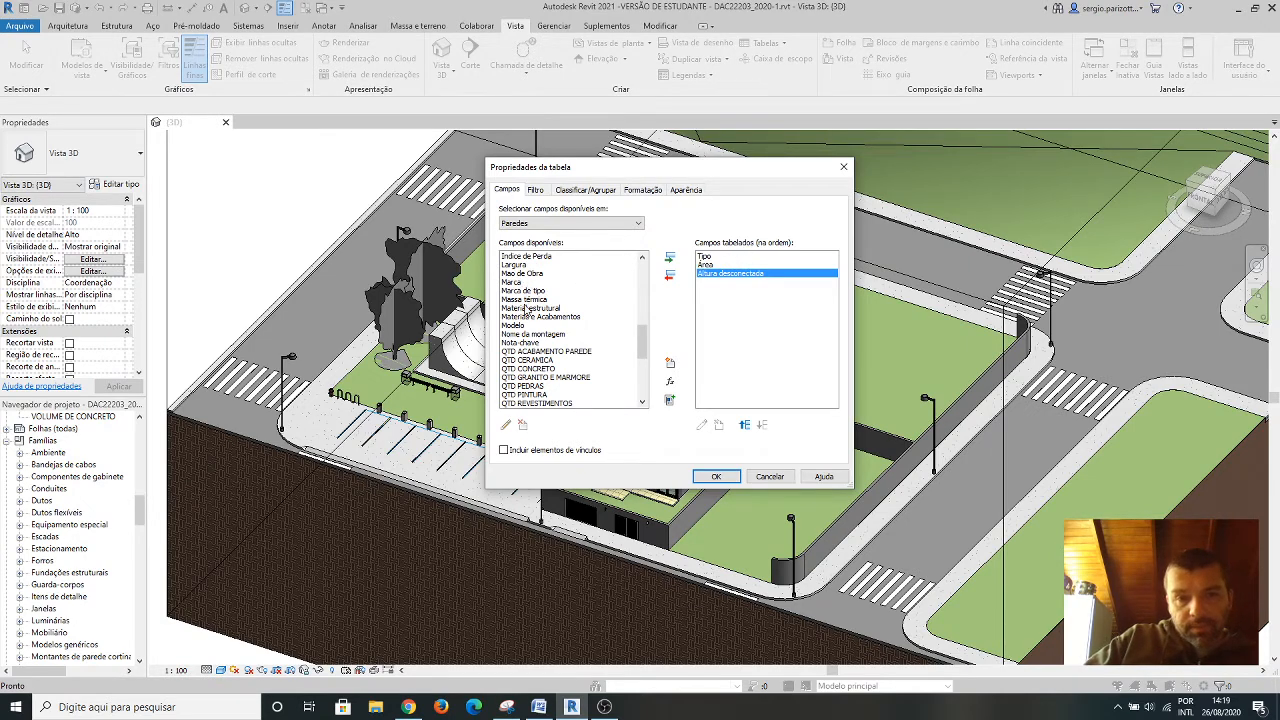
{"action": "scroll", "coordinate": [553, 313], "scroll_direction": "down", "scroll_amount": 3}
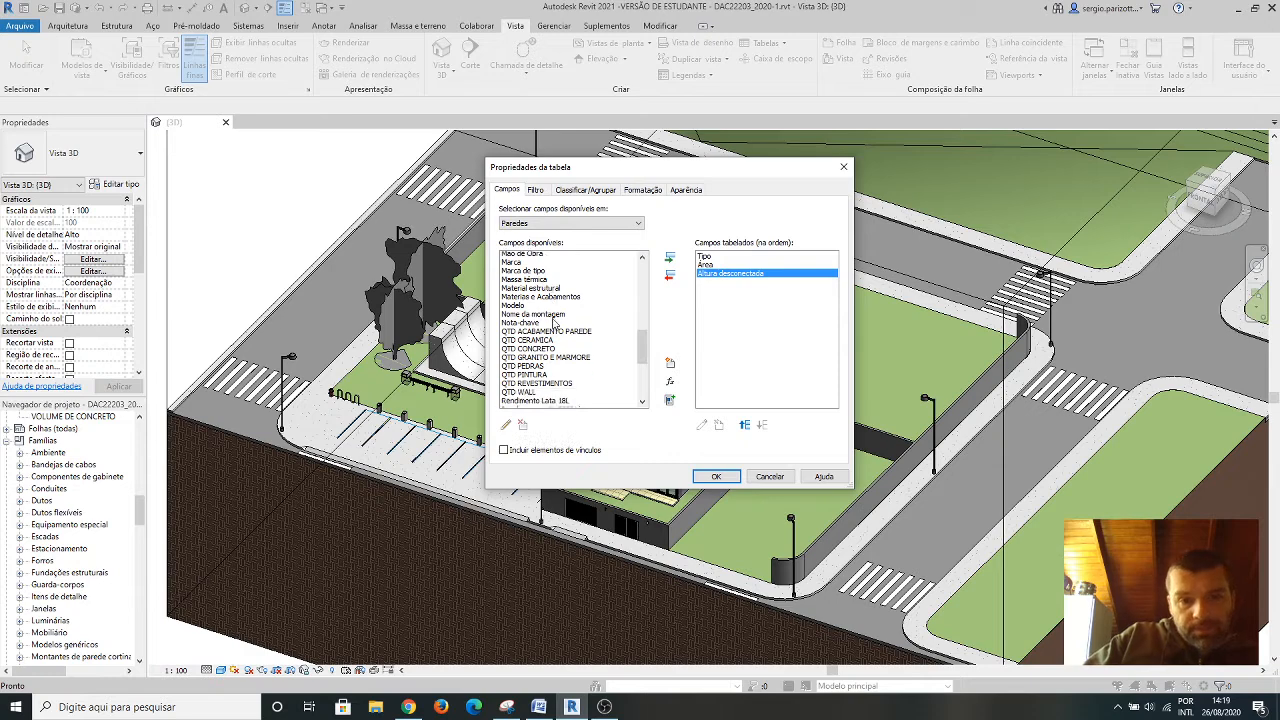
{"action": "scroll", "coordinate": [540, 298], "scroll_direction": "down", "scroll_amount": 3}
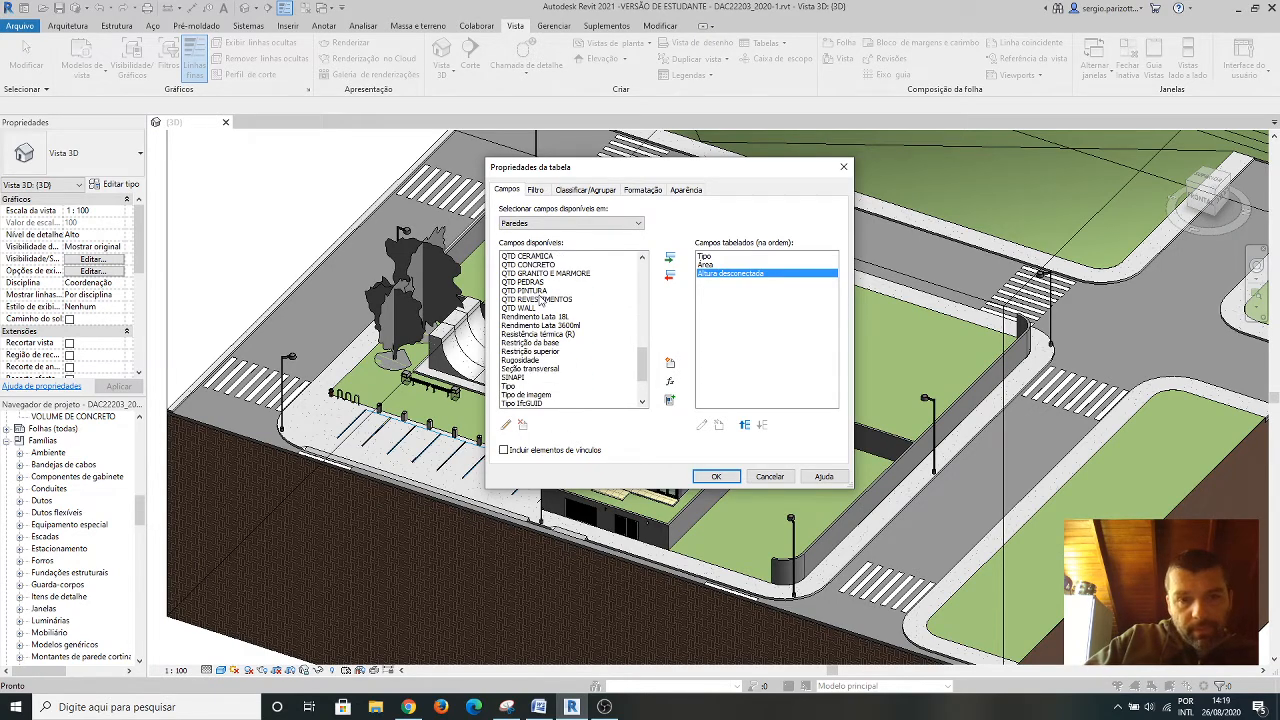
{"action": "scroll", "coordinate": [530, 322], "scroll_direction": "down", "scroll_amount": 1}
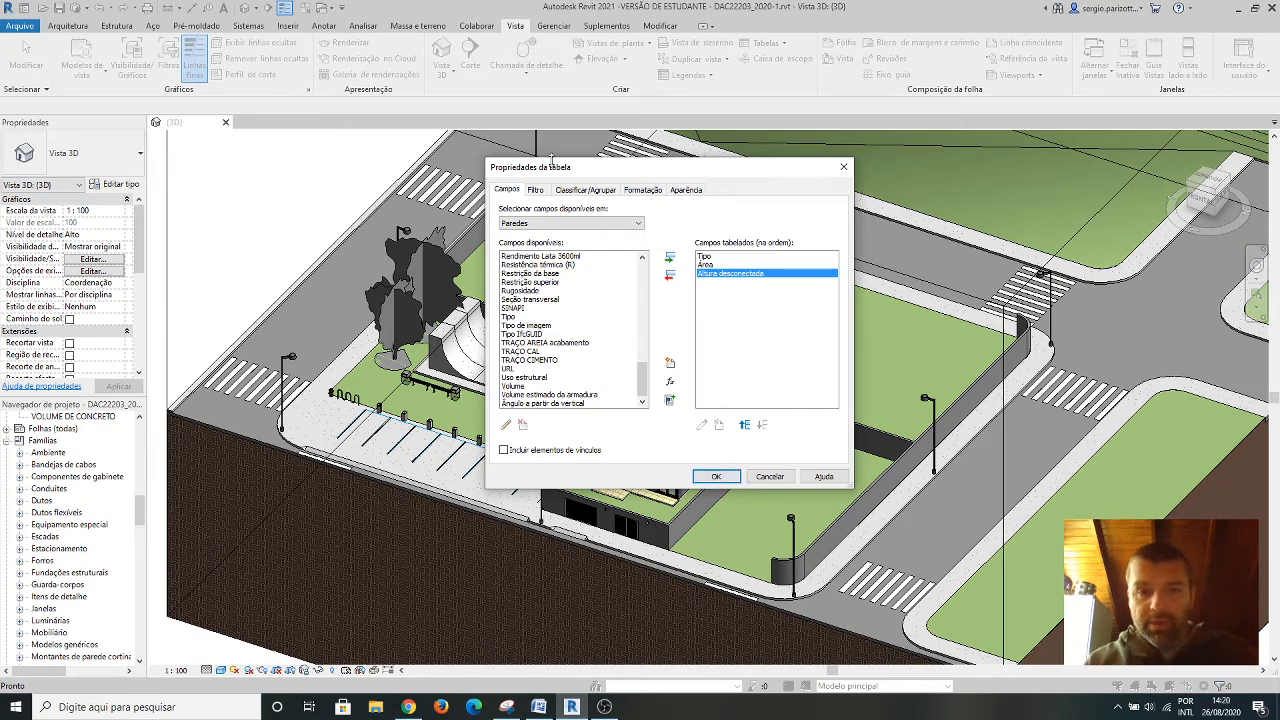
Check the filter, sorting, formatting and appearance settings, generate the wall schedule and look through its rows.
{"action": "left_click", "coordinate": [535, 190]}
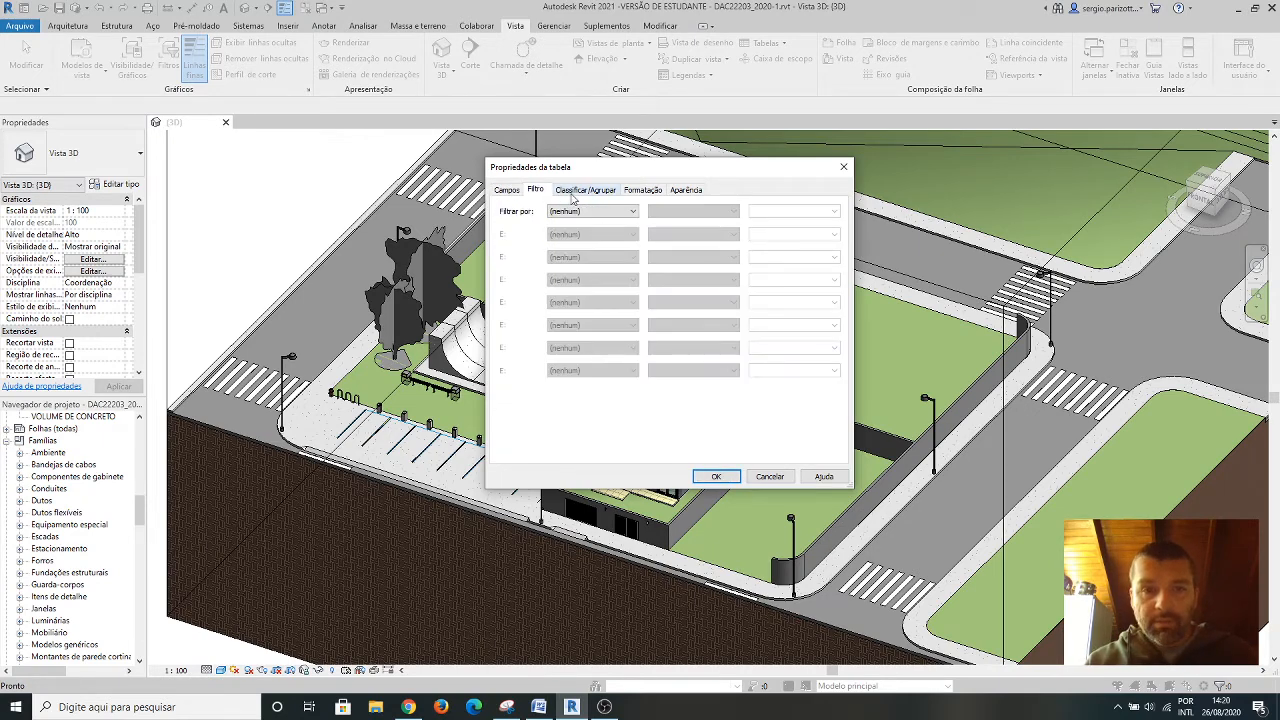
{"action": "left_click", "coordinate": [585, 190]}
{"action": "left_click", "coordinate": [631, 190]}
{"action": "left_click", "coordinate": [686, 190]}
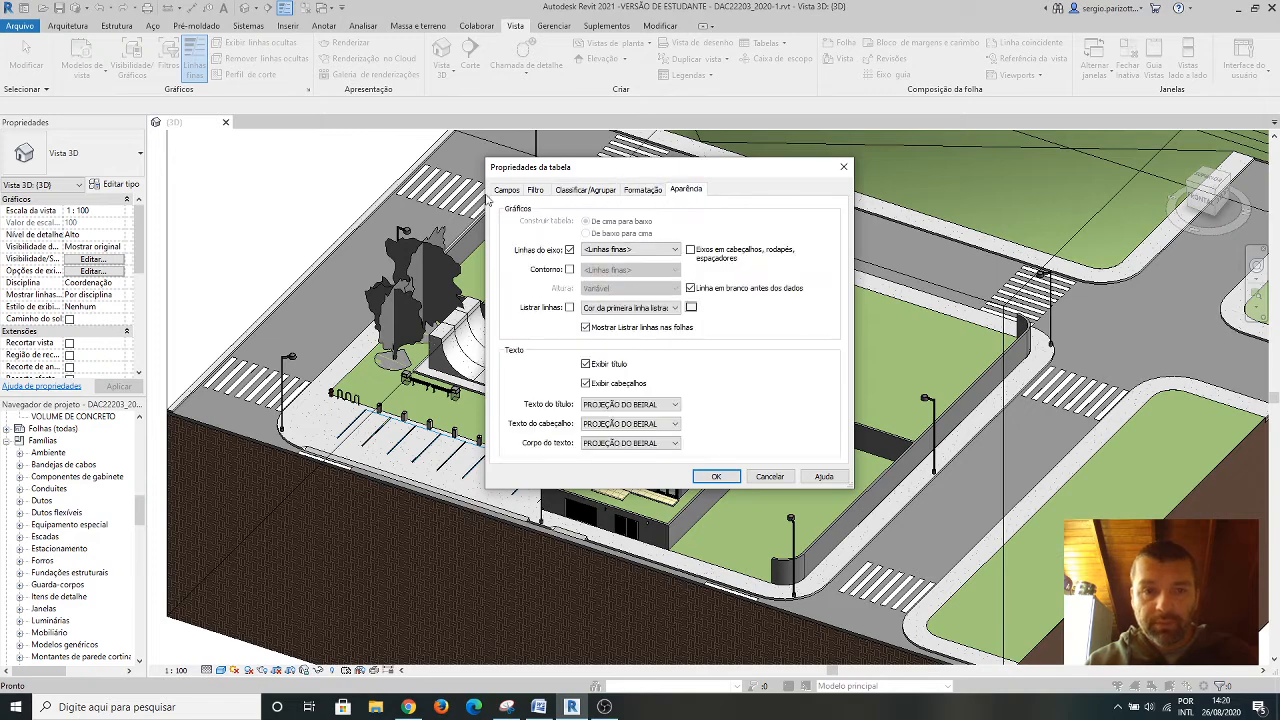
{"action": "left_click", "coordinate": [506, 190]}
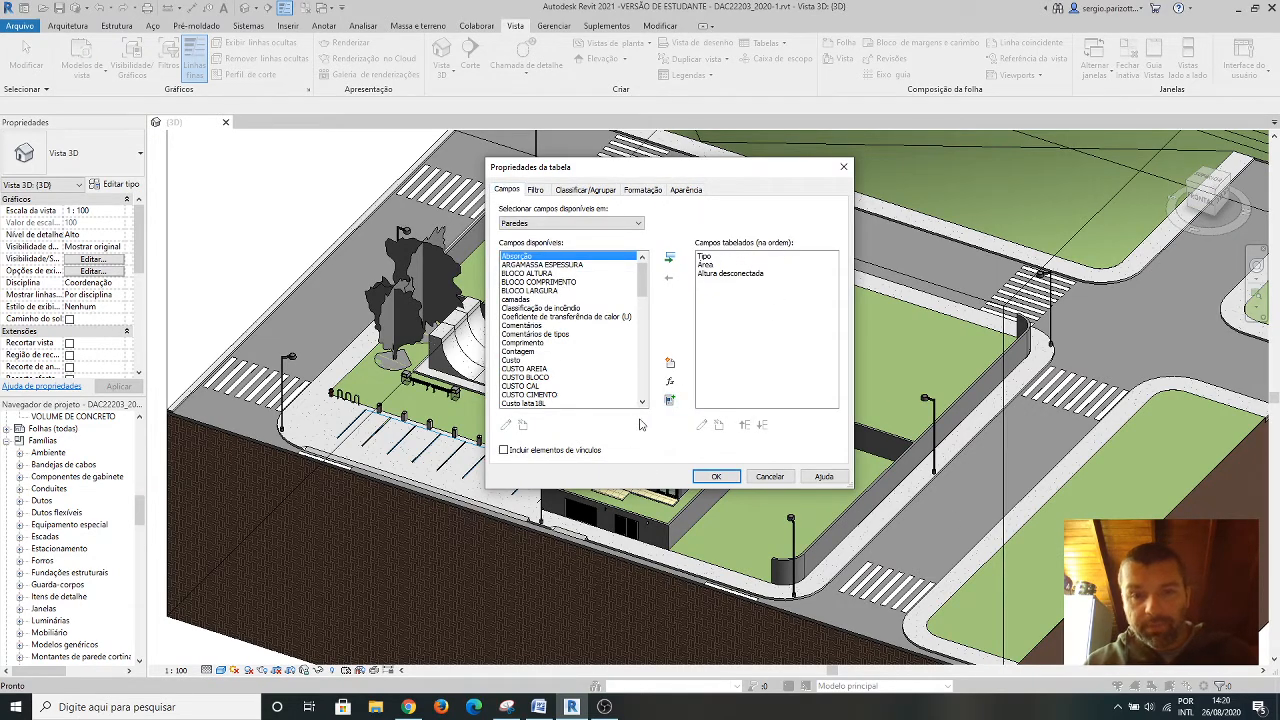
{"action": "left_click", "coordinate": [716, 476]}
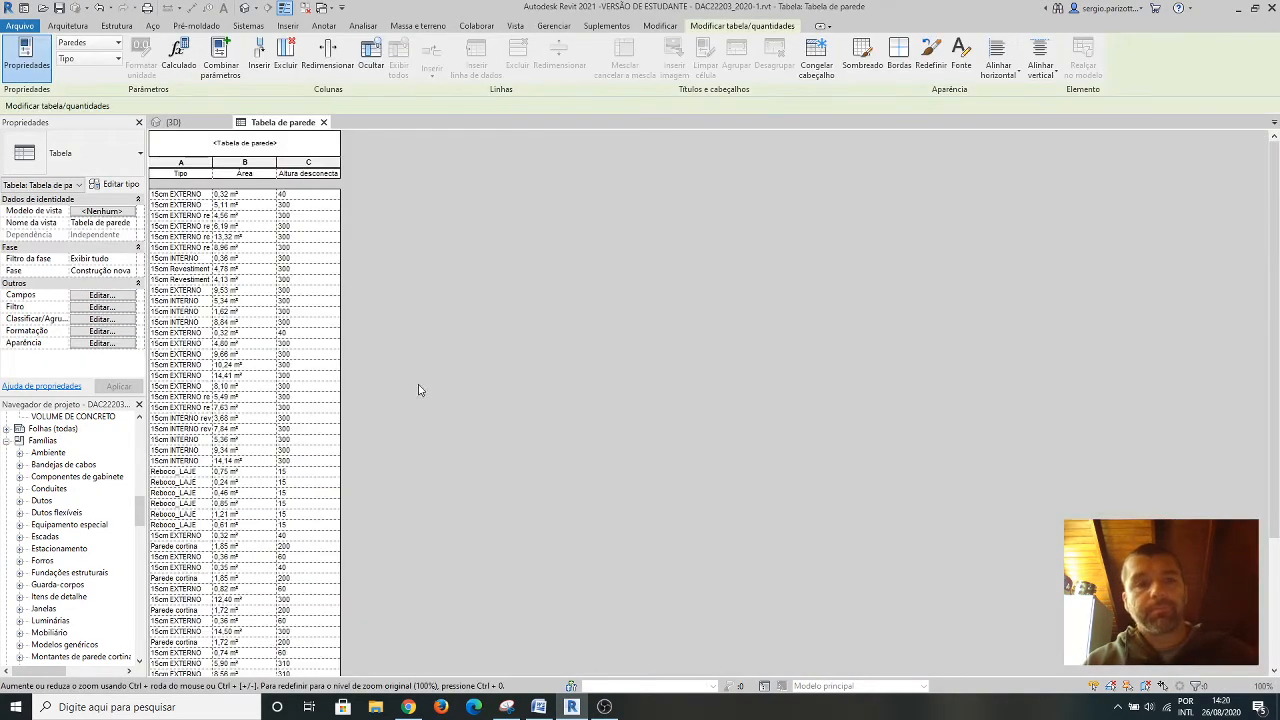
{"action": "scroll", "coordinate": [263, 377], "scroll_direction": "down", "scroll_amount": 5}
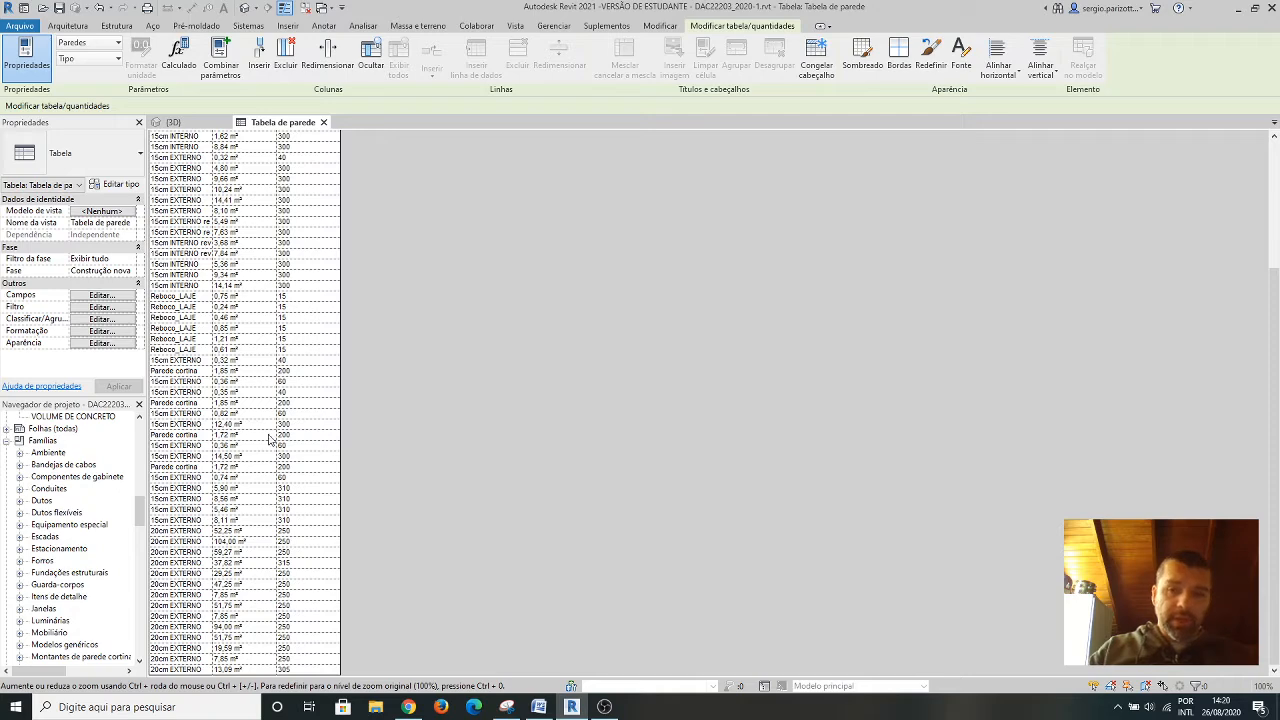
{"action": "scroll", "coordinate": [268, 438], "scroll_direction": "up", "scroll_amount": 5}
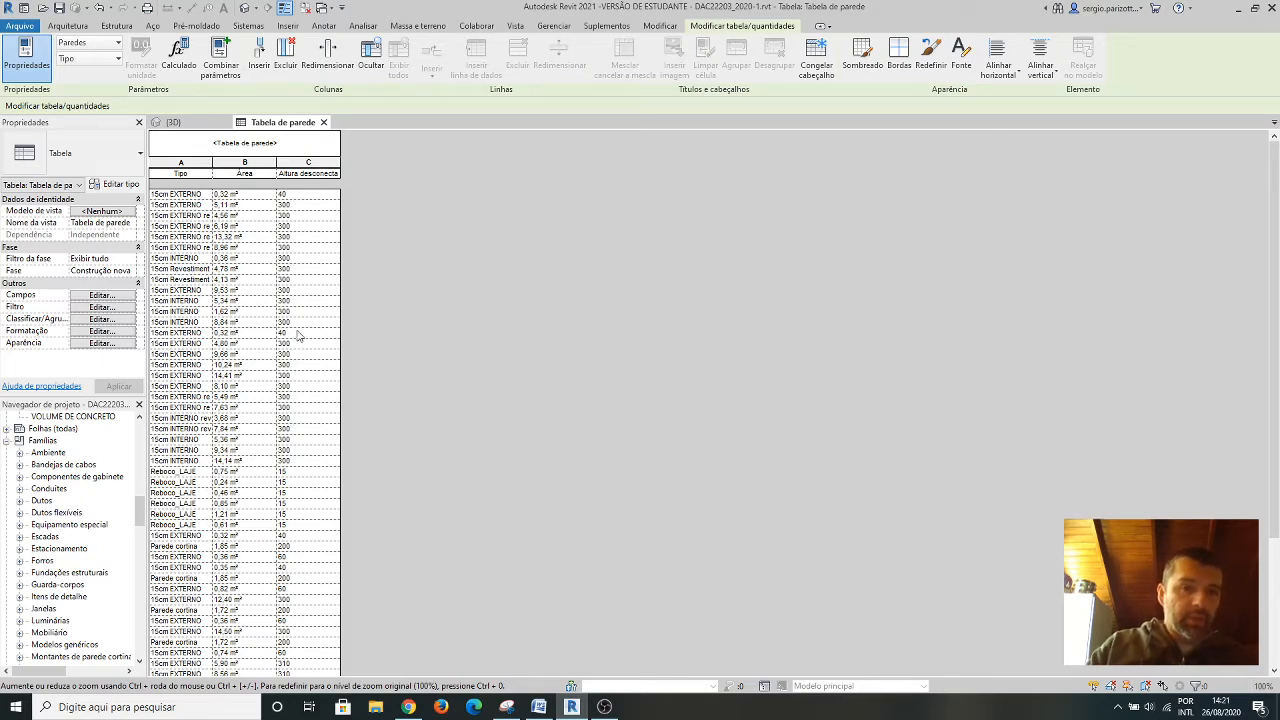
{"action": "scroll", "coordinate": [295, 345], "scroll_direction": "down", "scroll_amount": 5}
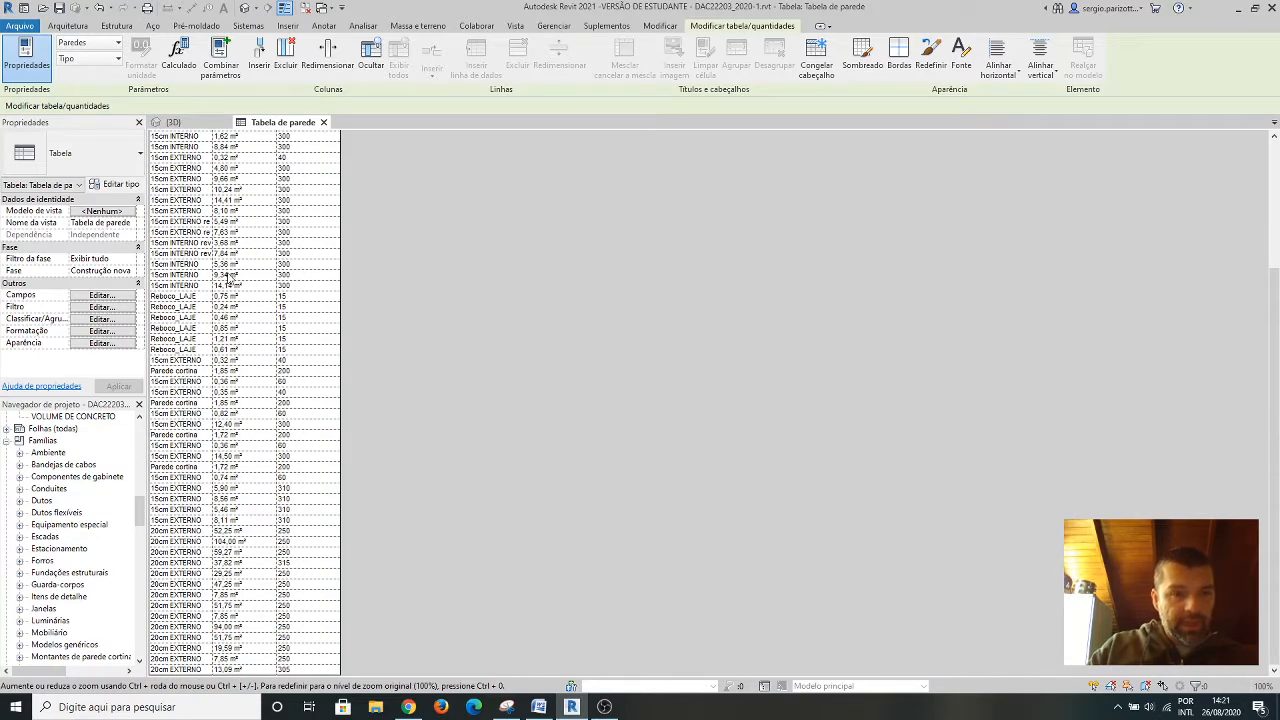
{"action": "scroll", "coordinate": [240, 278], "scroll_direction": "up", "scroll_amount": 5}
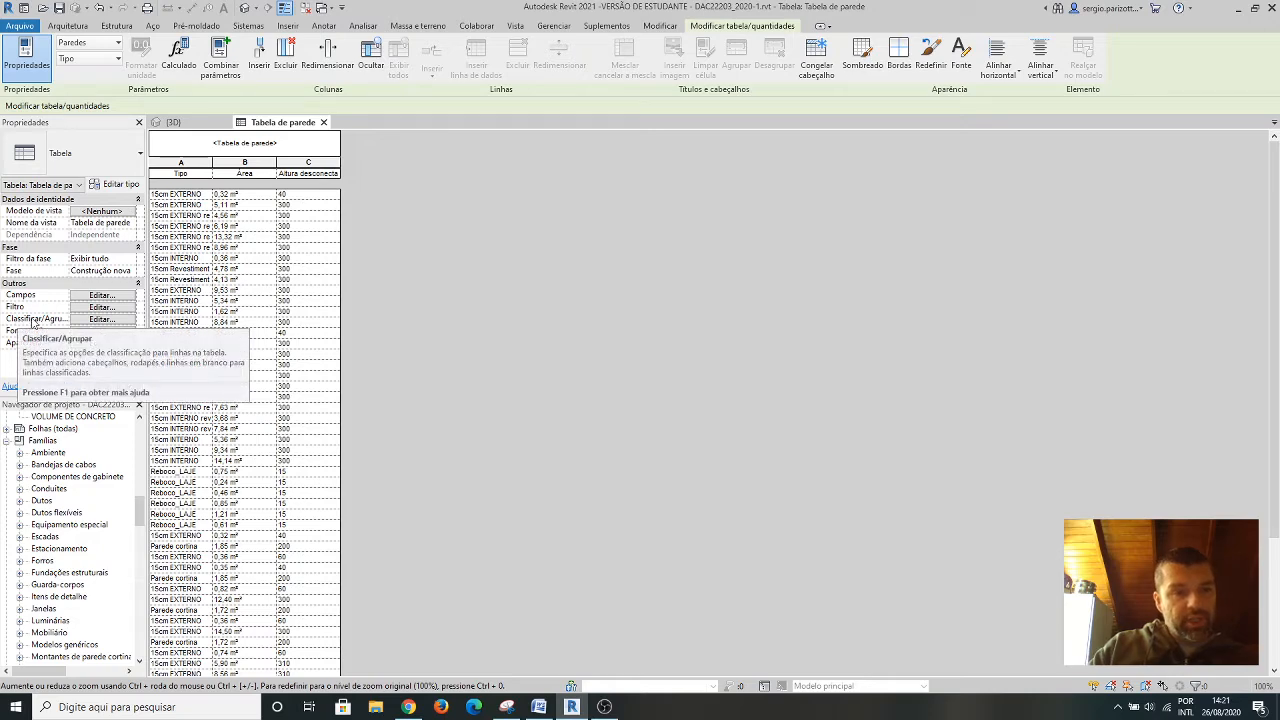
Sort the wall schedule by Tipo, turn off itemizing each instance and include a grand total with title, count and totals.
{"action": "left_click", "coordinate": [101, 319]}
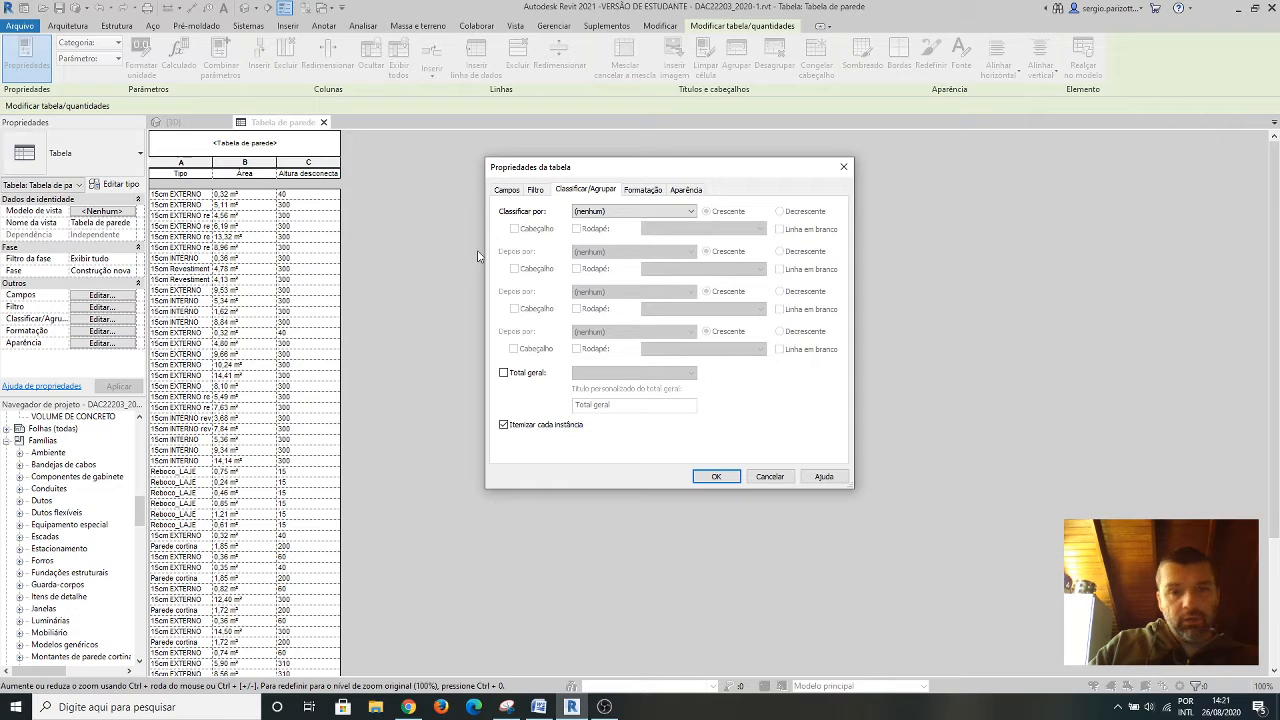
{"action": "left_click", "coordinate": [641, 190]}
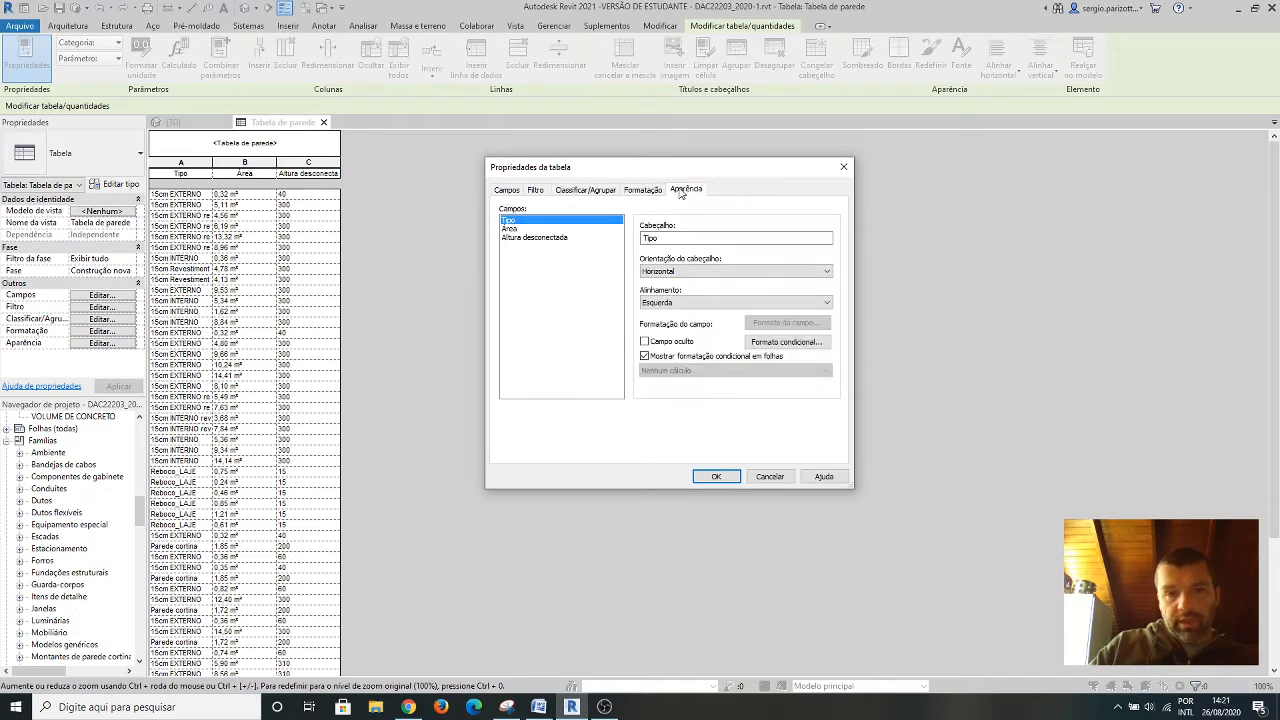
{"action": "left_click", "coordinate": [686, 190]}
{"action": "left_click", "coordinate": [598, 192]}
{"action": "left_click", "coordinate": [507, 190]}
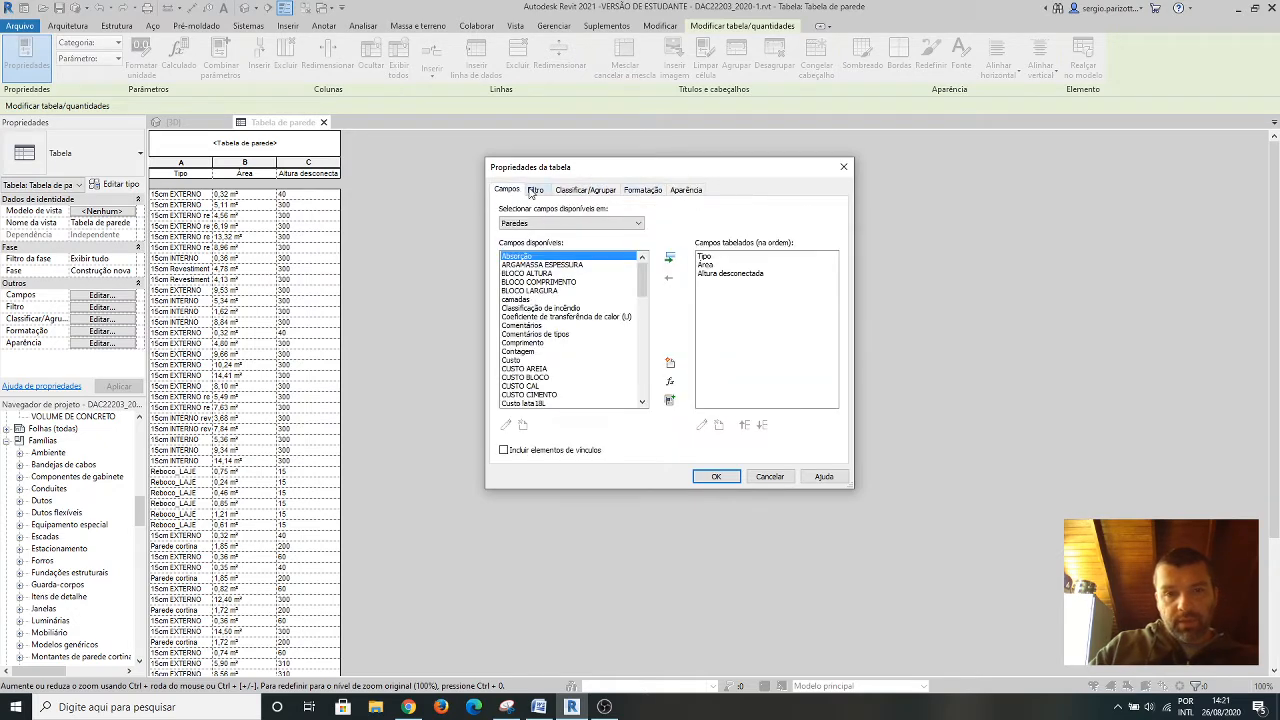
{"action": "left_click", "coordinate": [536, 190]}
{"action": "left_click", "coordinate": [563, 191]}
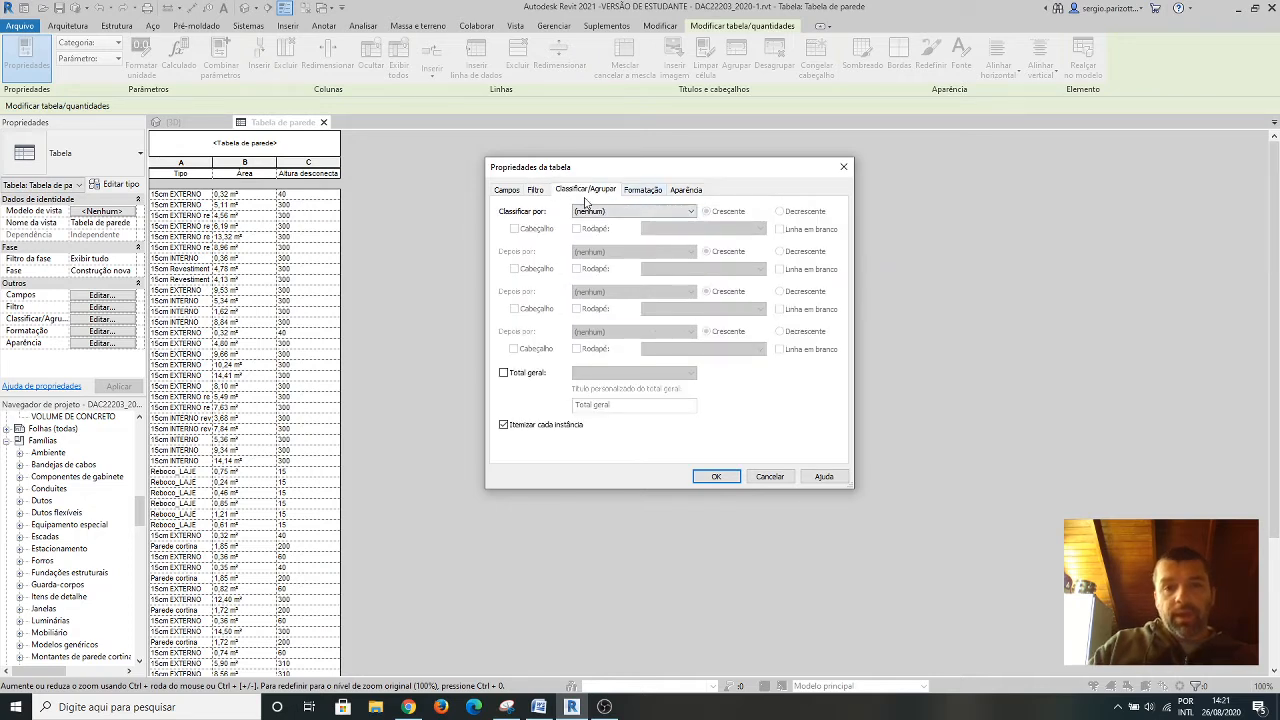
{"action": "left_click", "coordinate": [690, 214]}
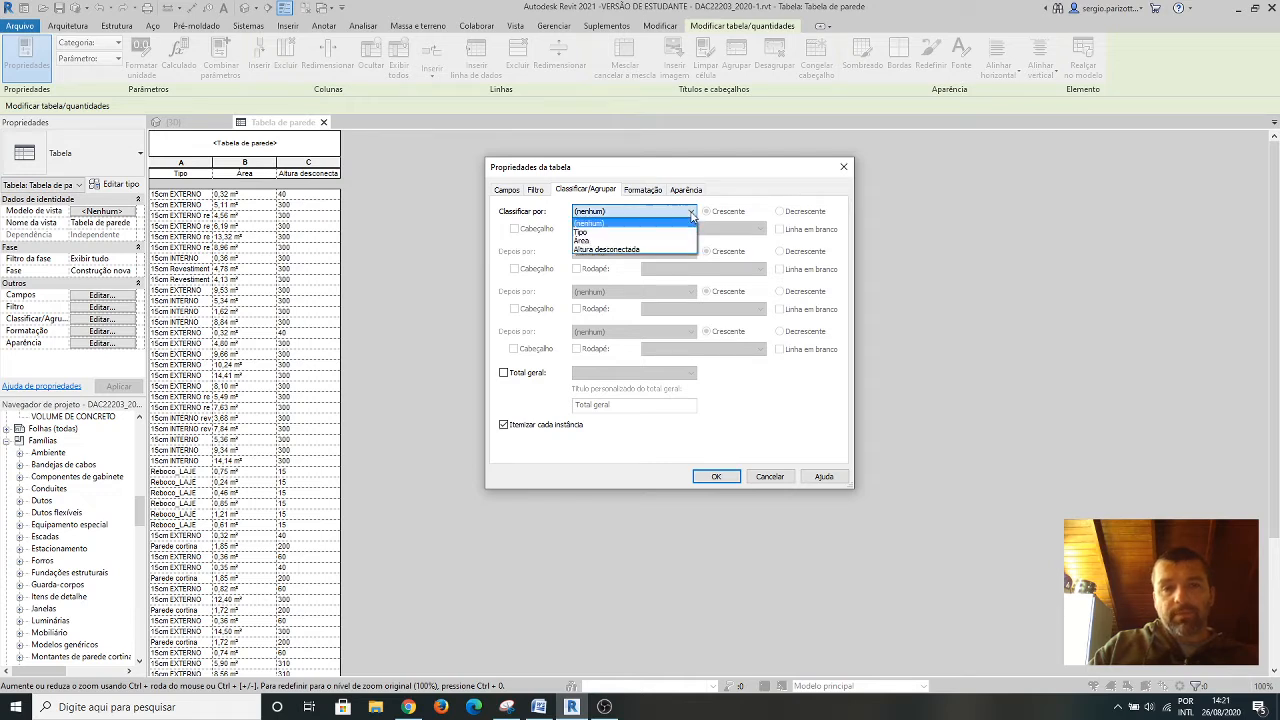
{"action": "left_click", "coordinate": [598, 233]}
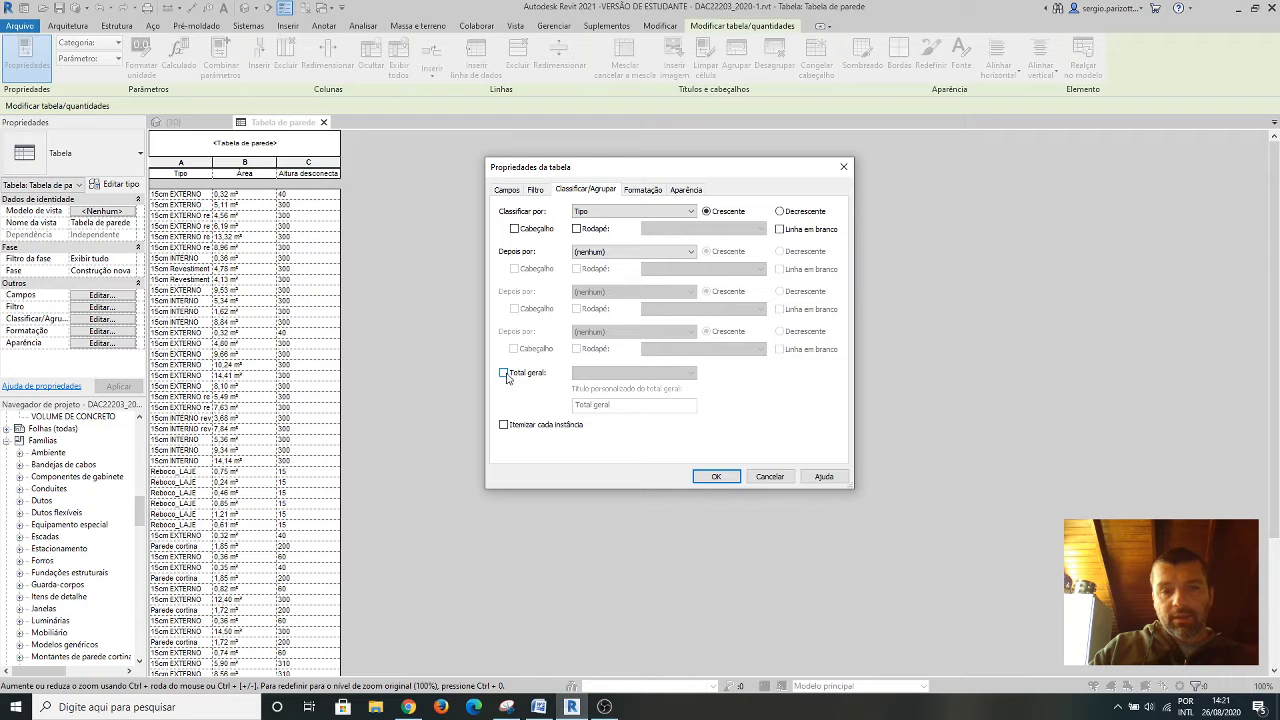
{"action": "left_click", "coordinate": [506, 375]}
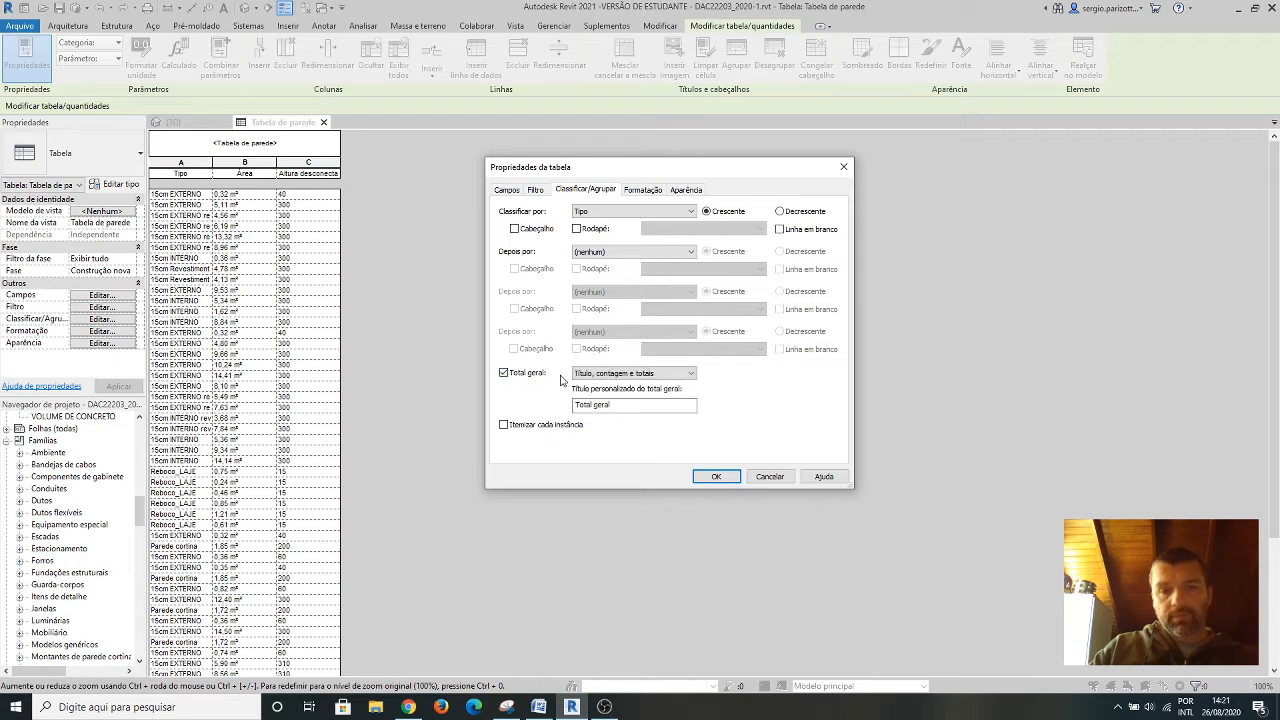
{"action": "left_click", "coordinate": [718, 477]}
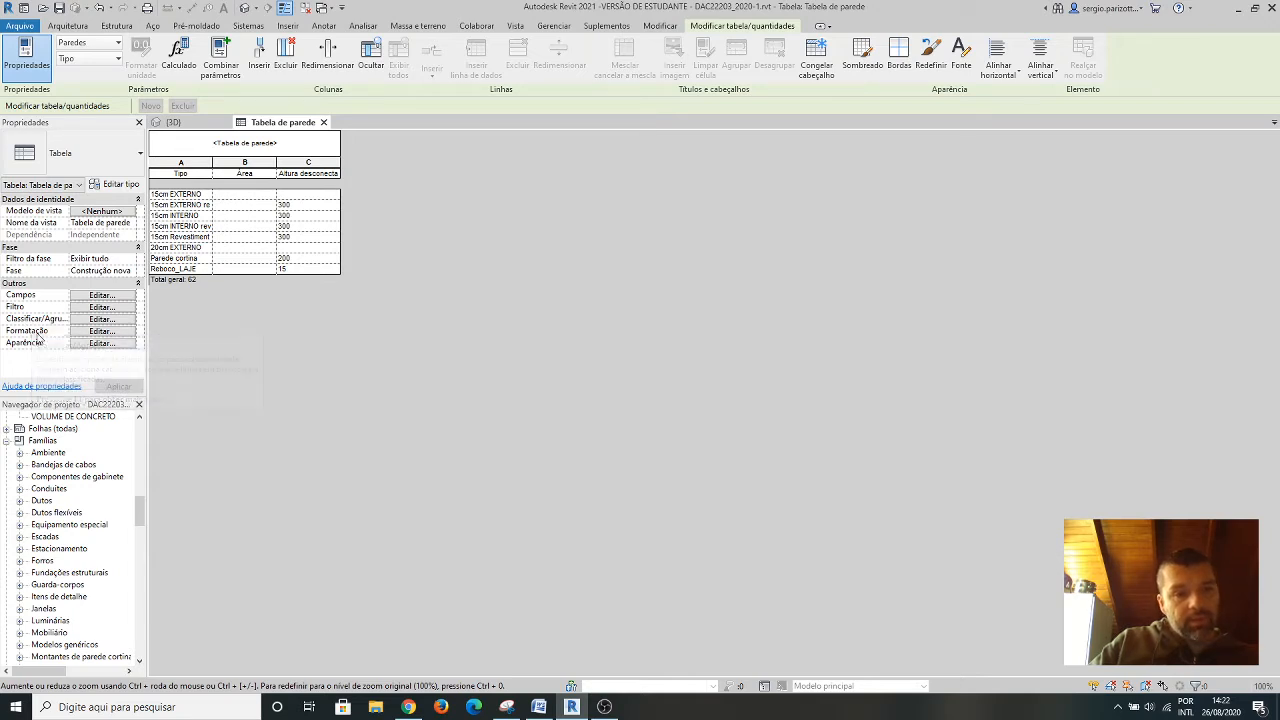
Set the Área field of the wall schedule to calculate totals (Calcular os totais).
{"action": "left_click", "coordinate": [87, 333]}
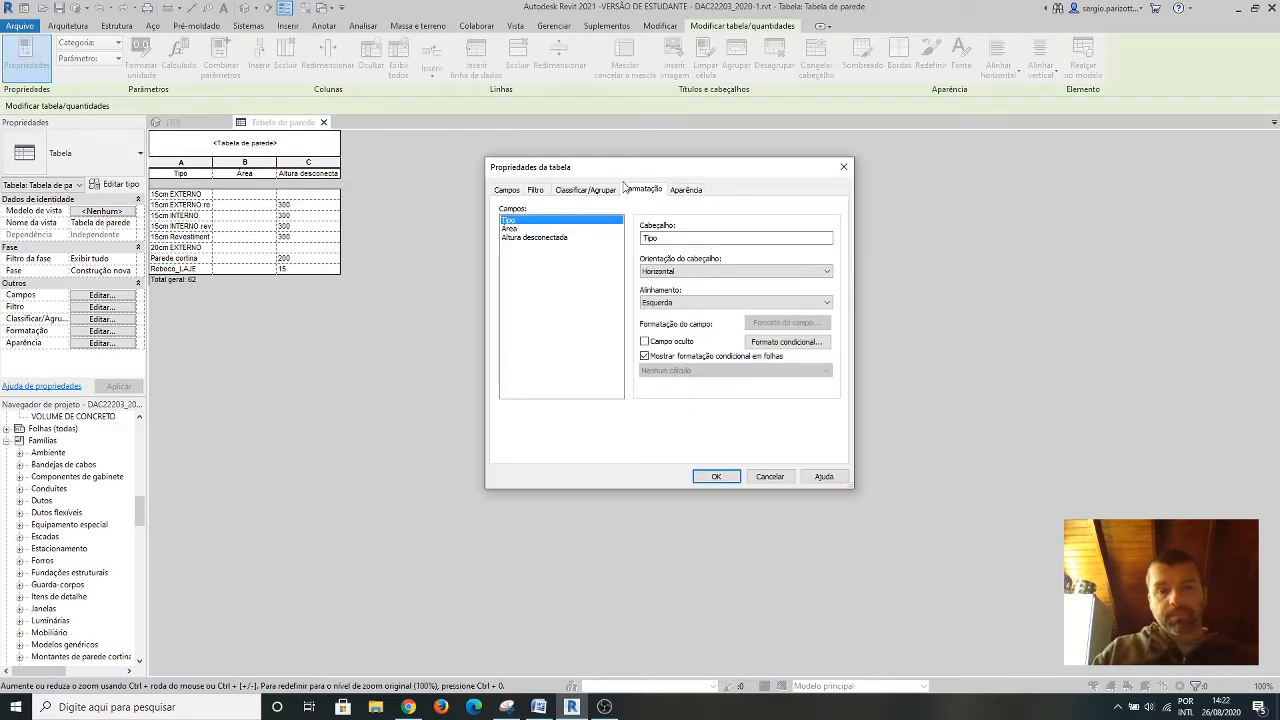
{"action": "left_click", "coordinate": [511, 230]}
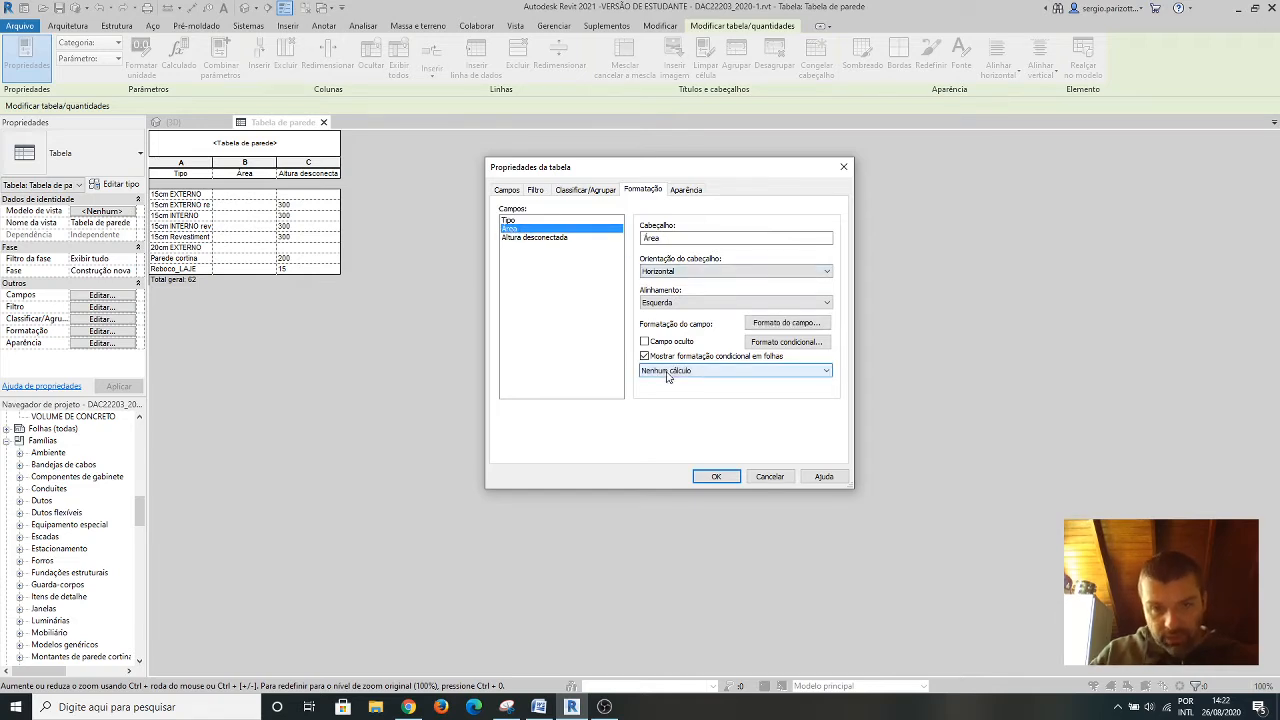
{"action": "left_click", "coordinate": [825, 372]}
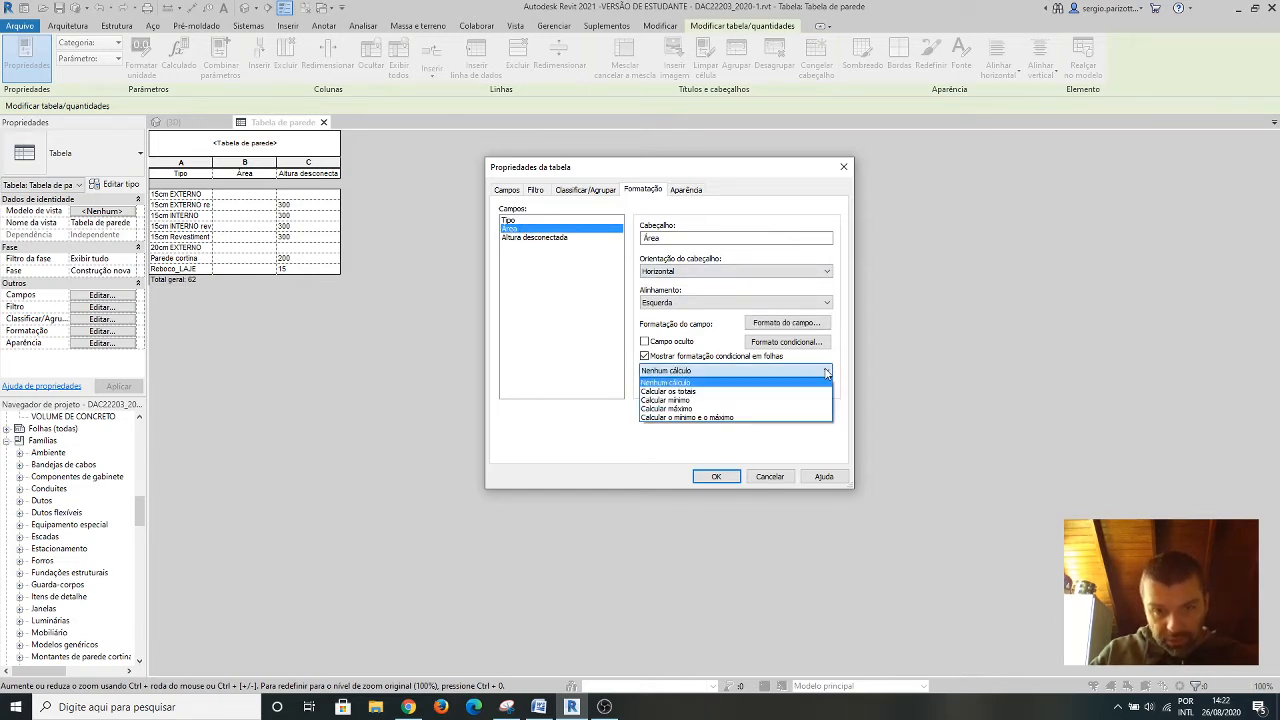
{"action": "left_click", "coordinate": [681, 391]}
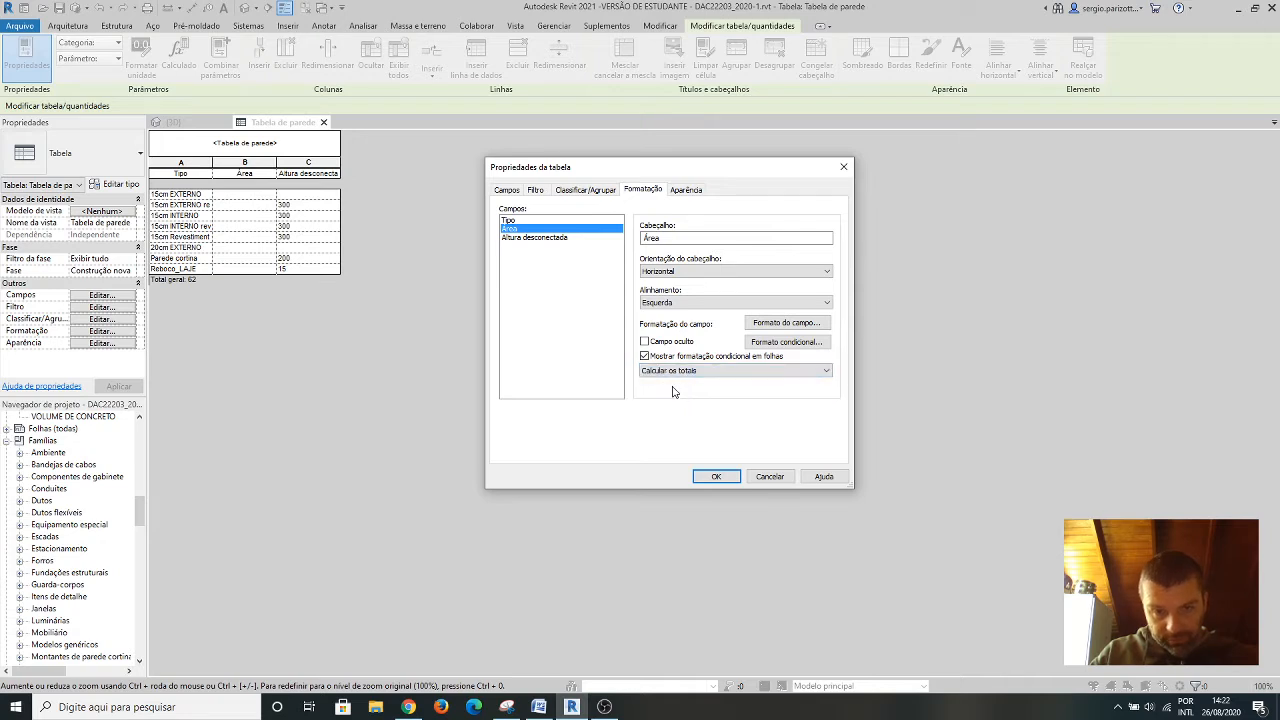
{"action": "left_click", "coordinate": [716, 478]}
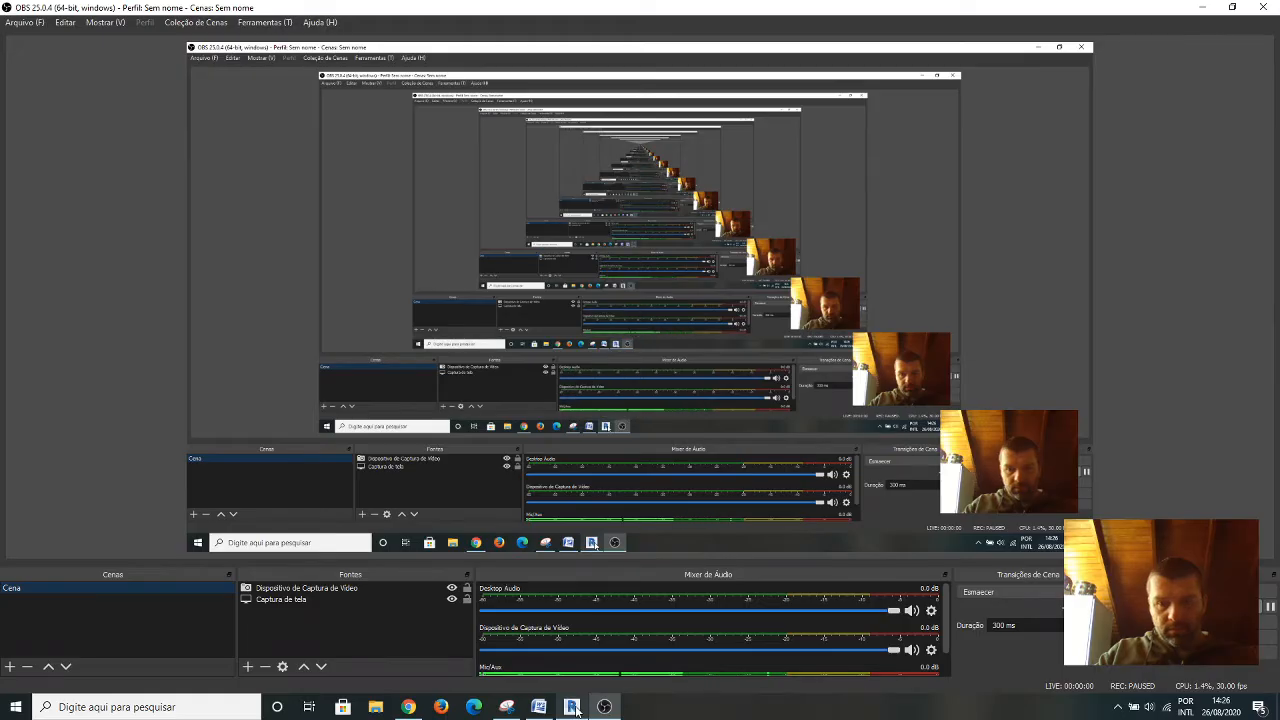
Switch back to Revit and set the schedule's Altura desconectada field to Calcular o mínimo e o máximo.
{"action": "left_click", "coordinate": [573, 707]}
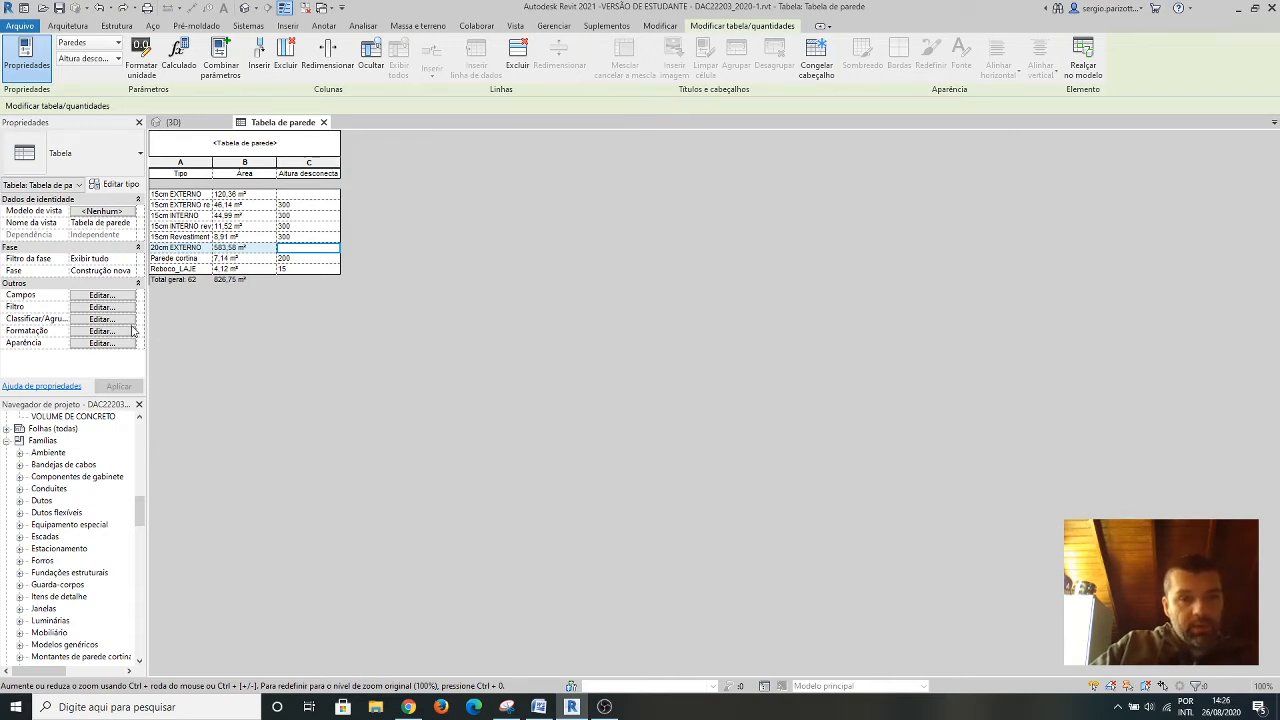
{"action": "left_click", "coordinate": [101, 331]}
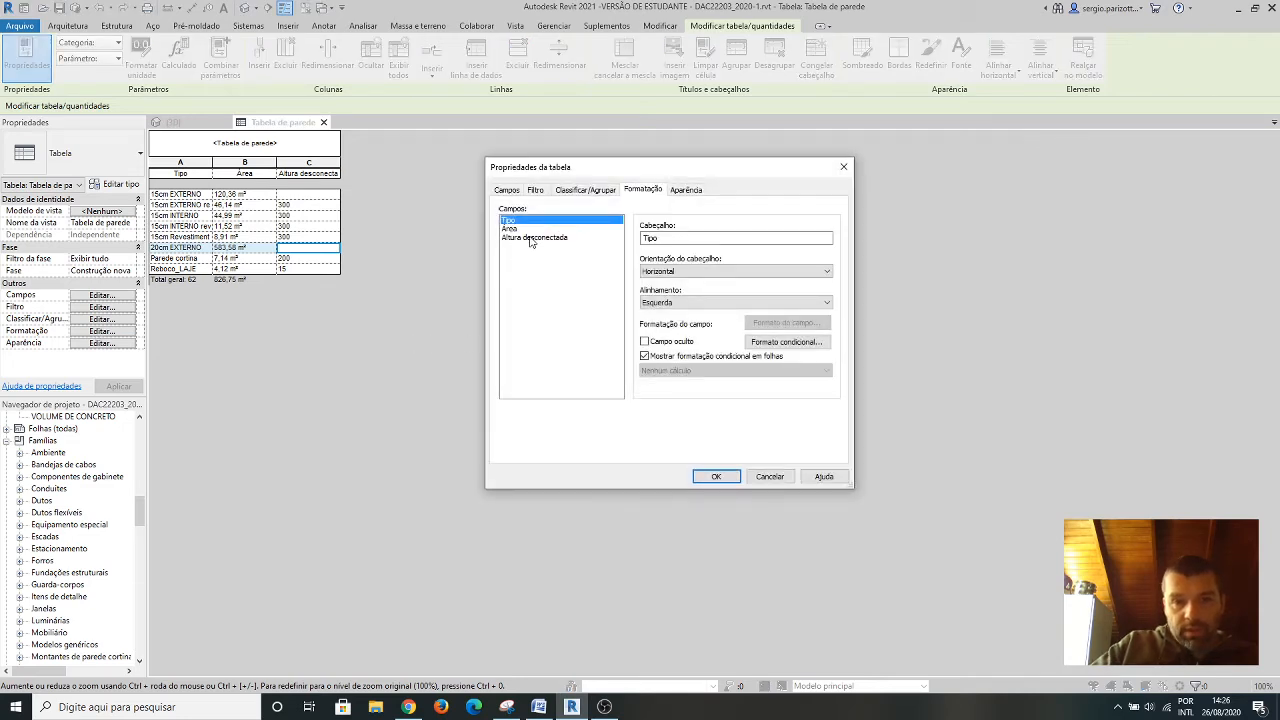
{"action": "left_click", "coordinate": [531, 238]}
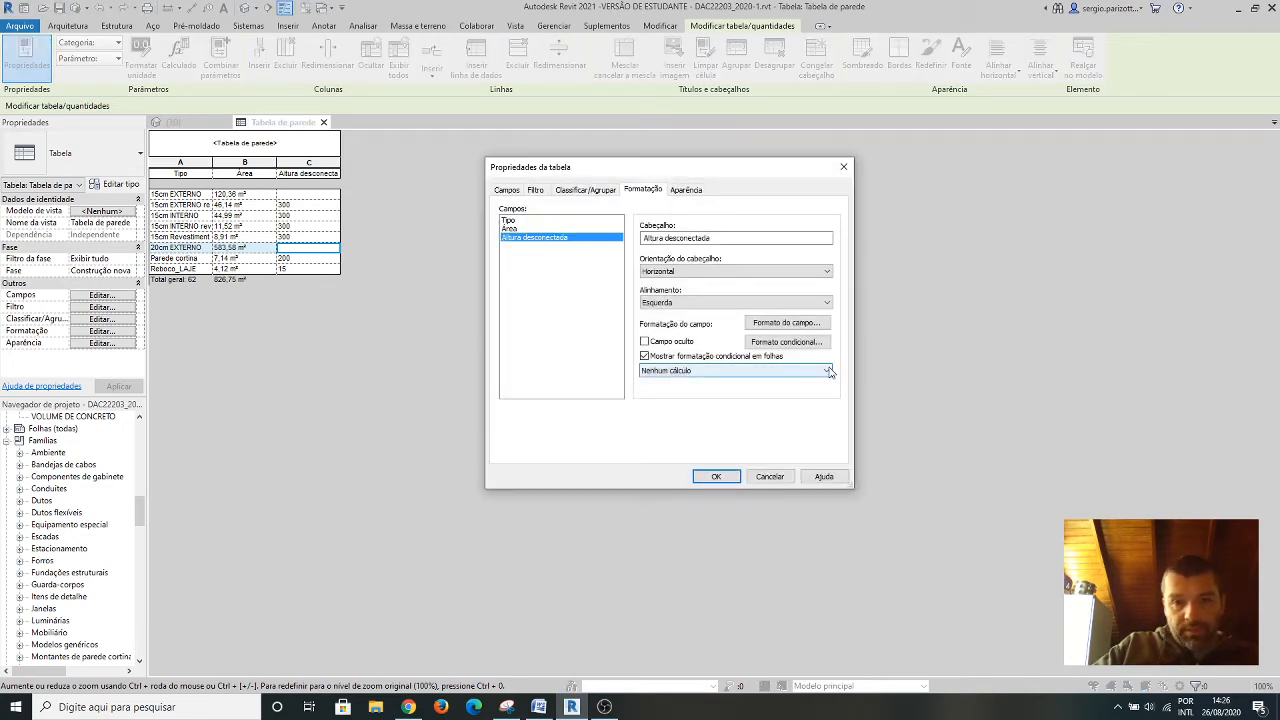
{"action": "left_click", "coordinate": [827, 371]}
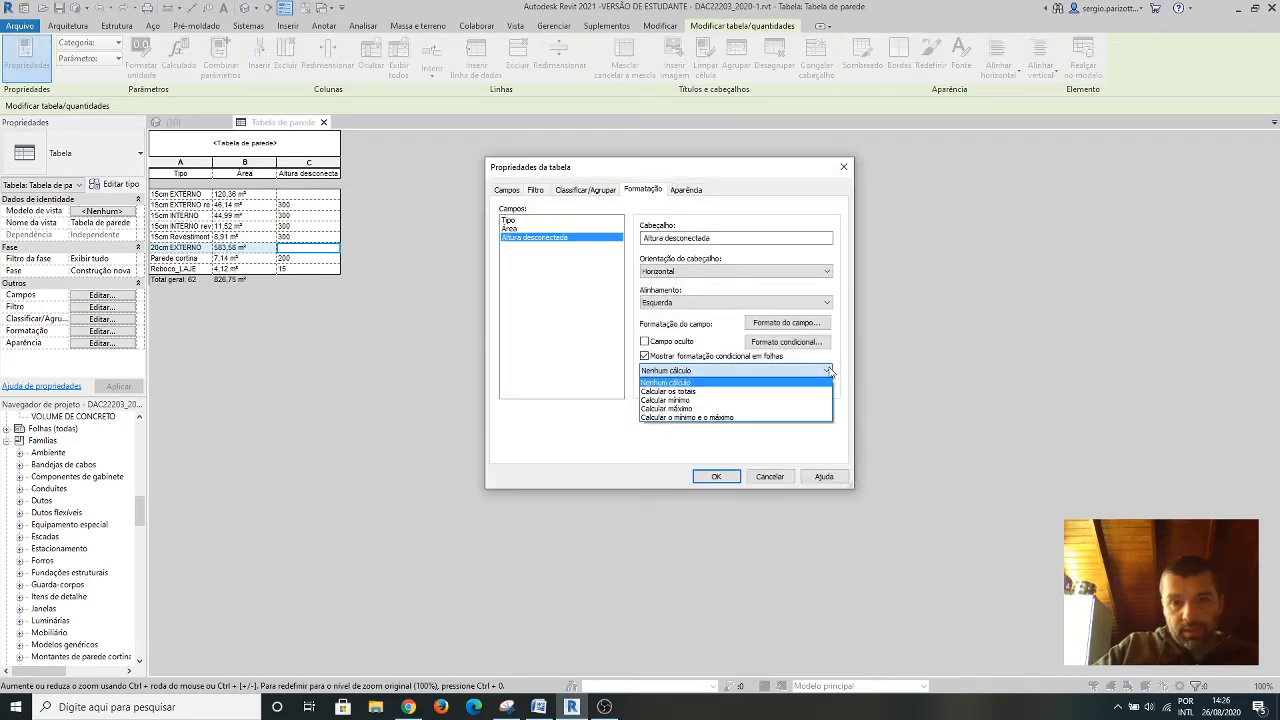
{"action": "left_click", "coordinate": [700, 418]}
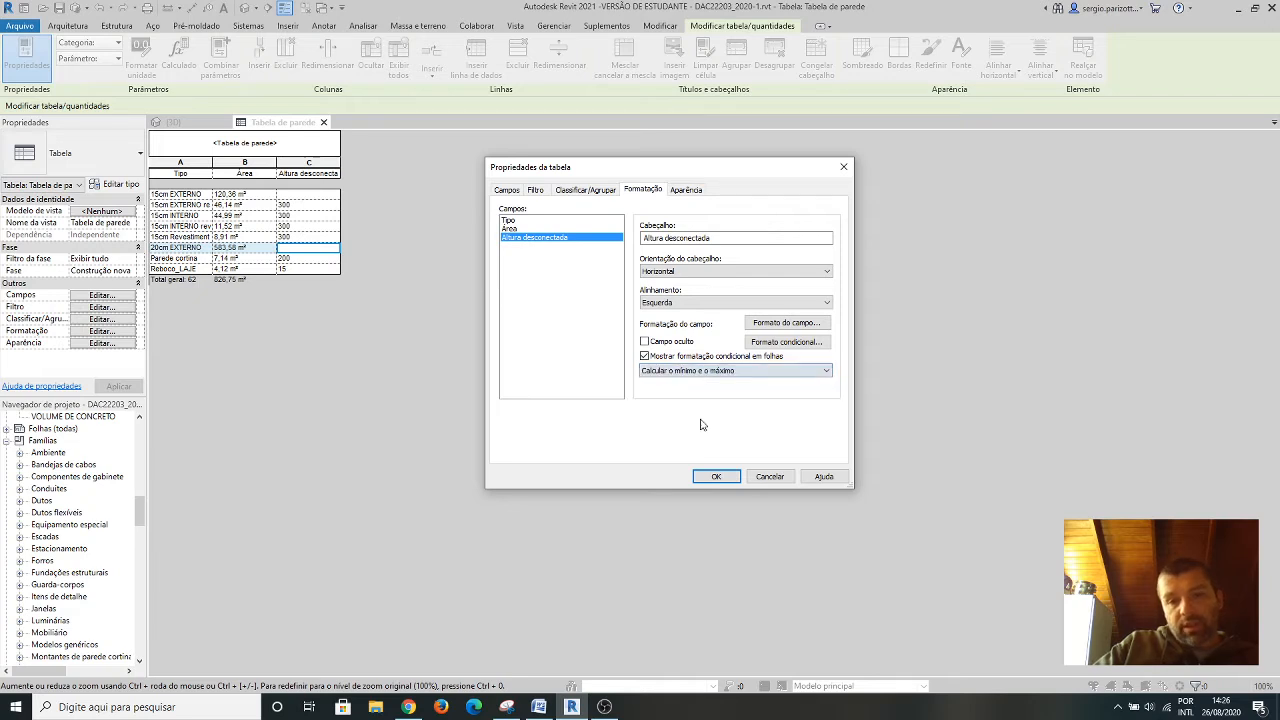
{"action": "left_click", "coordinate": [719, 477]}
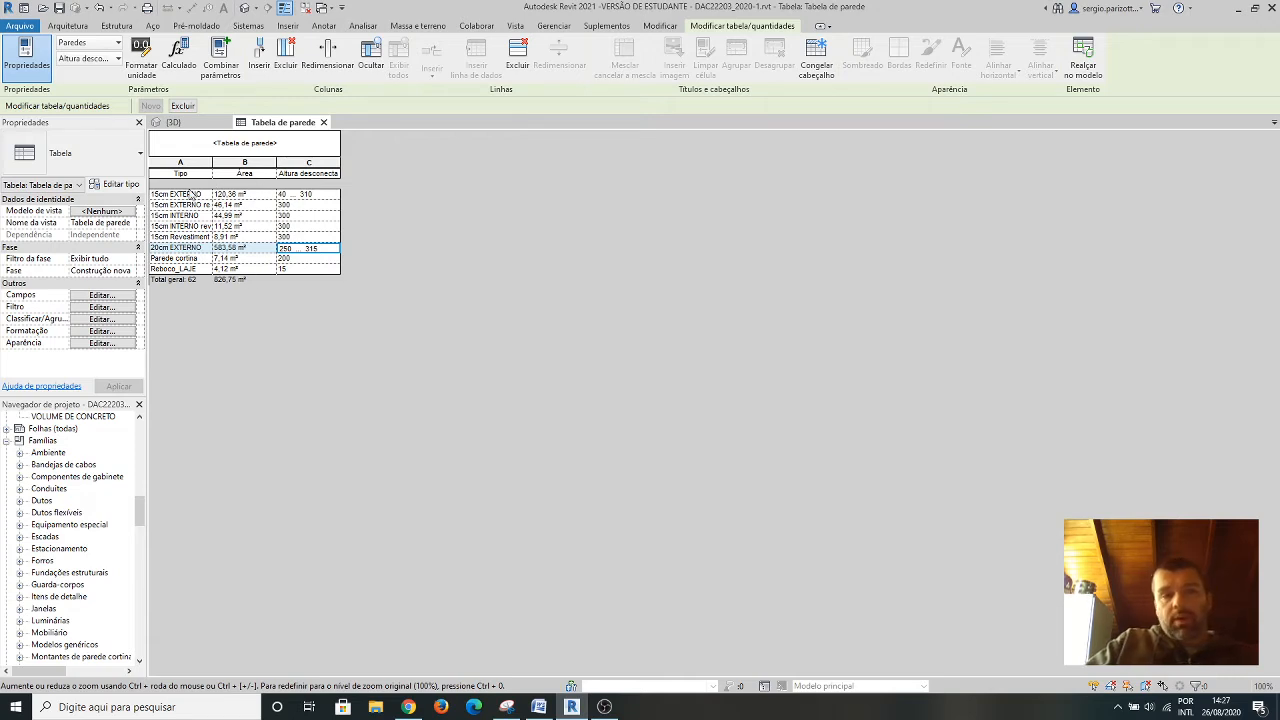
Remove the Altura desconectada field from the wall schedule, keeping only Tipo and Área.
{"action": "left_click", "coordinate": [88, 298]}
{"action": "left_click", "coordinate": [89, 298]}
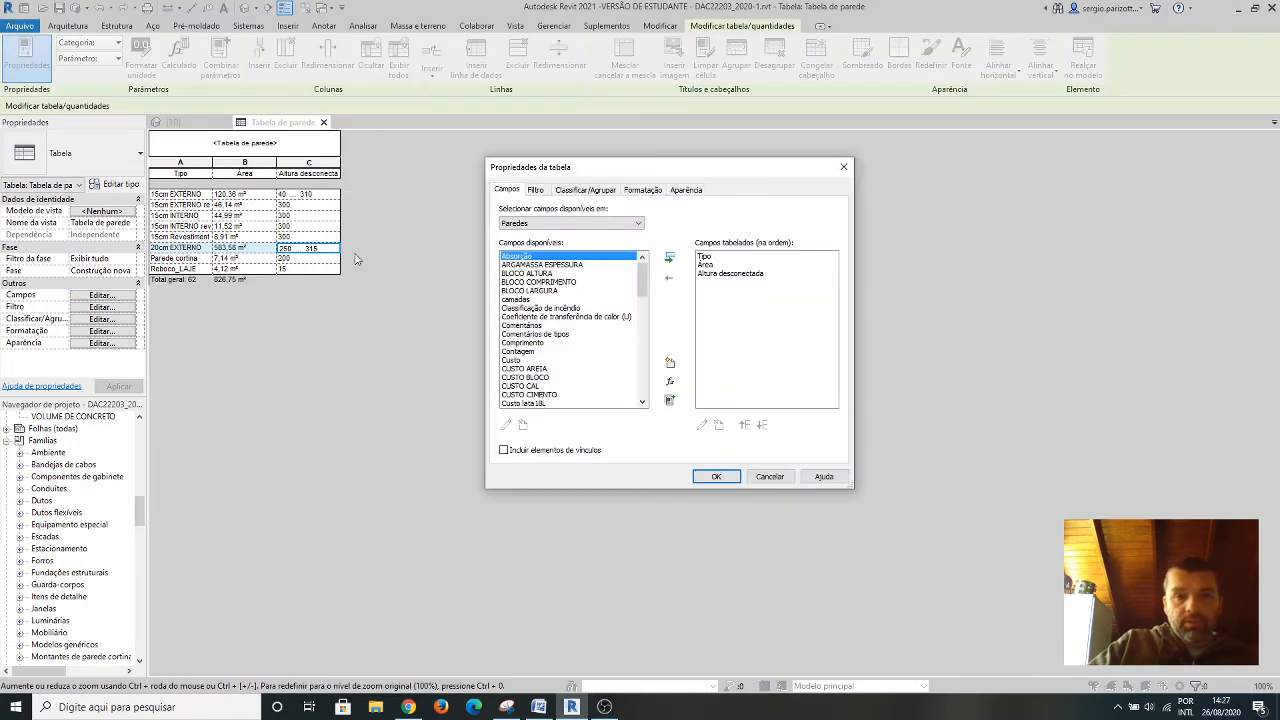
{"action": "left_click", "coordinate": [720, 276]}
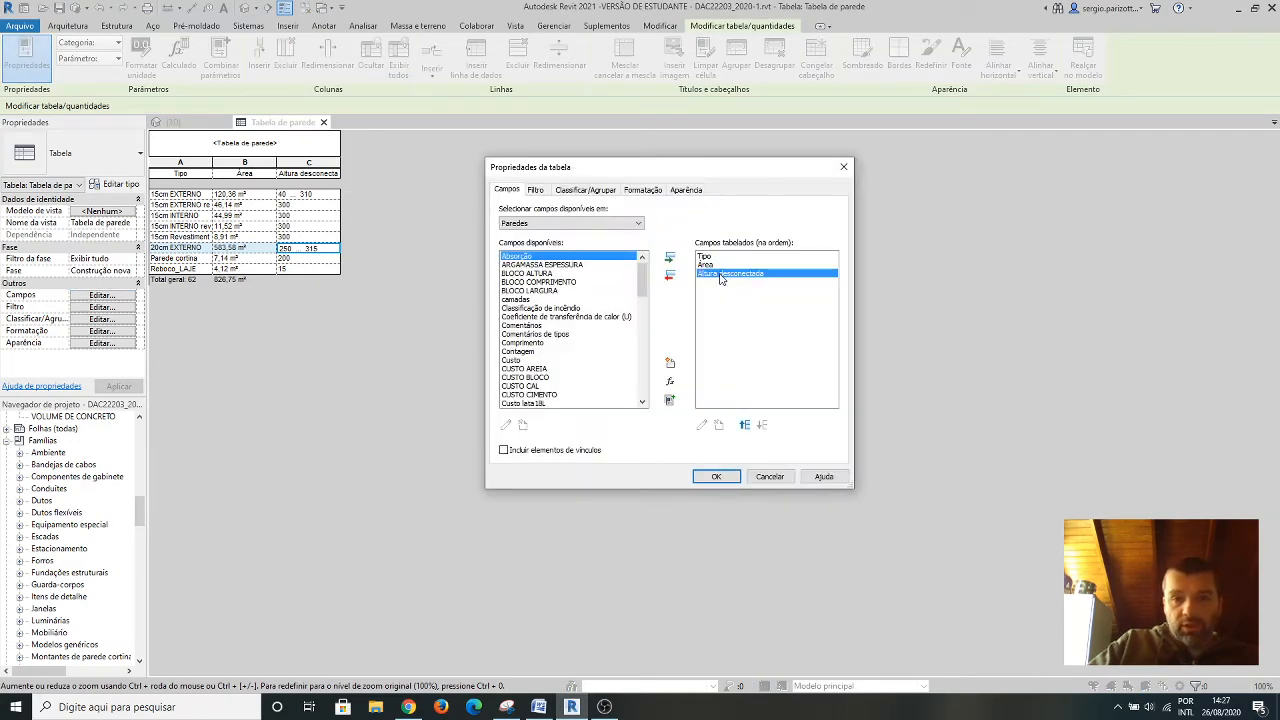
{"action": "left_click", "coordinate": [670, 277]}
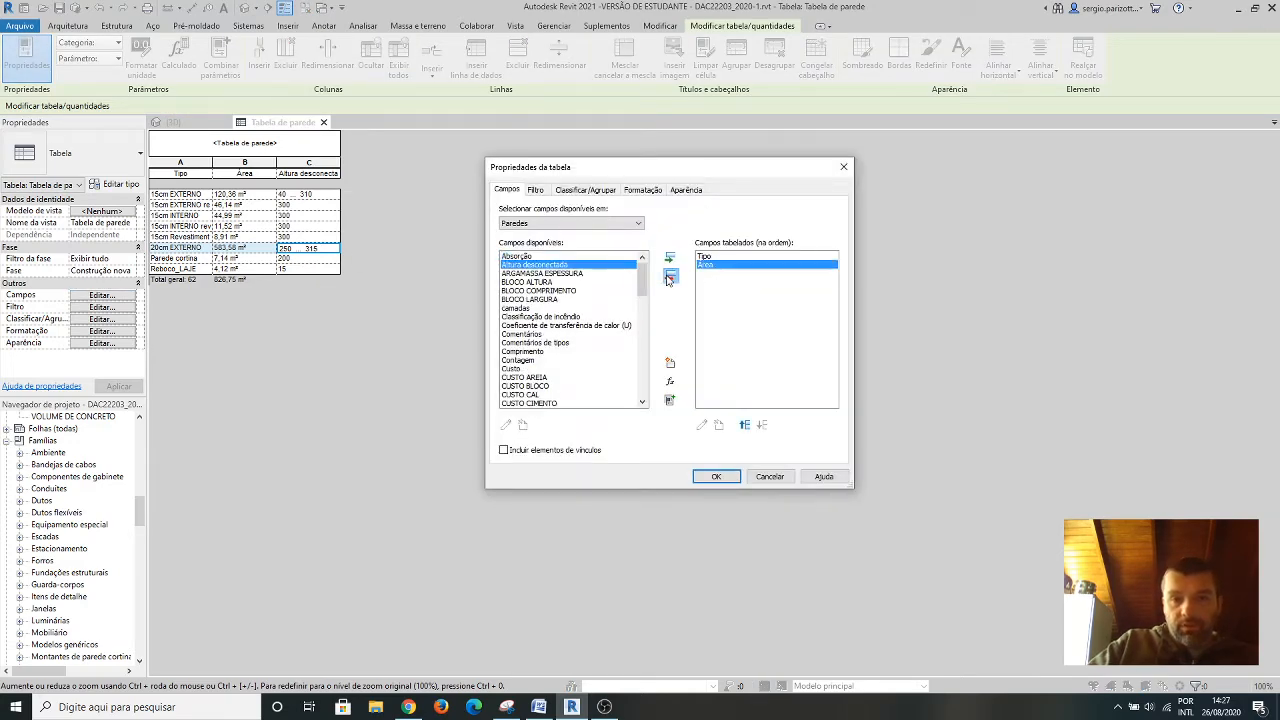
{"action": "left_click", "coordinate": [716, 476]}
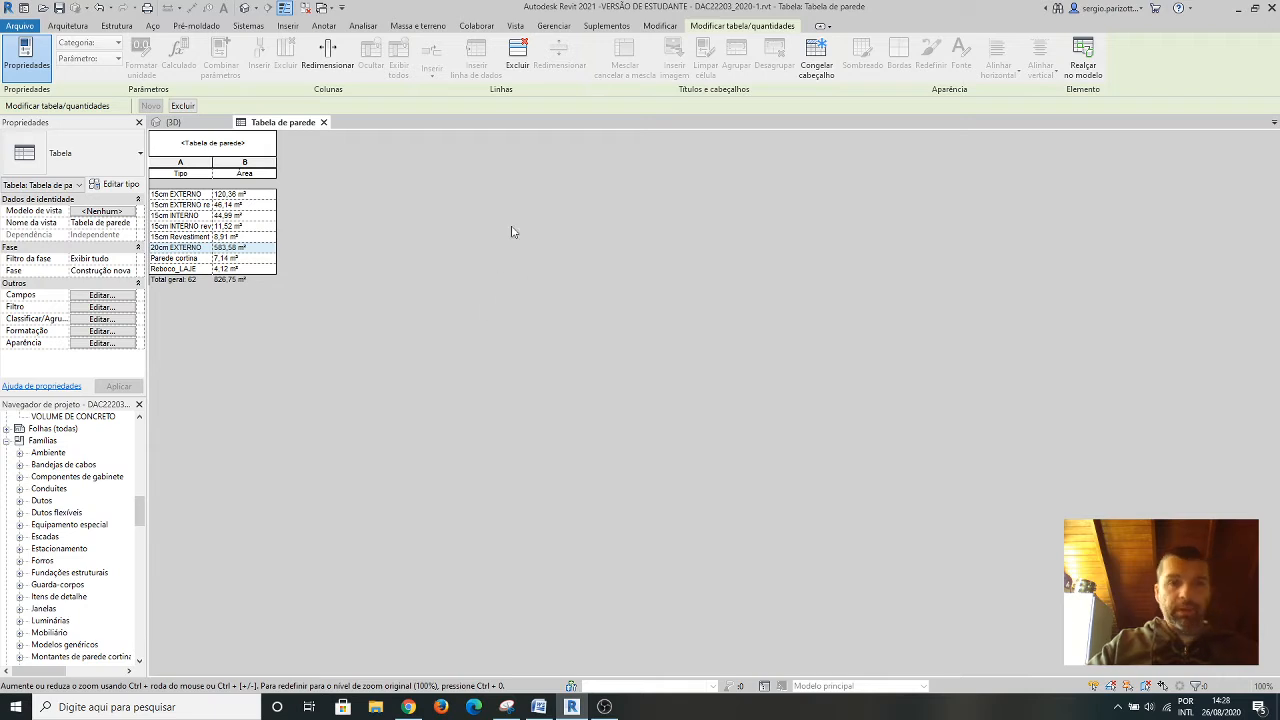
Create a new material takeoff for the Paredes category, using the Arquitetura filter and the Construção nova phase.
{"action": "left_click", "coordinate": [515, 30]}
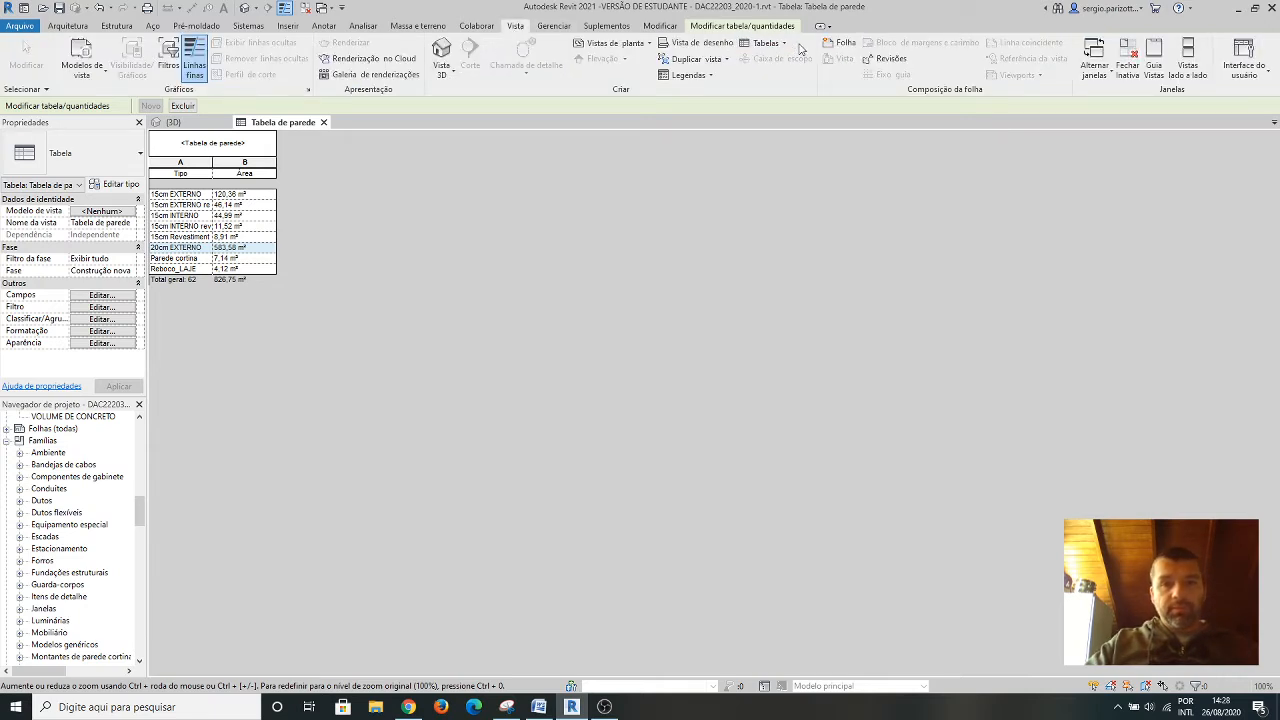
{"action": "left_click", "coordinate": [786, 45]}
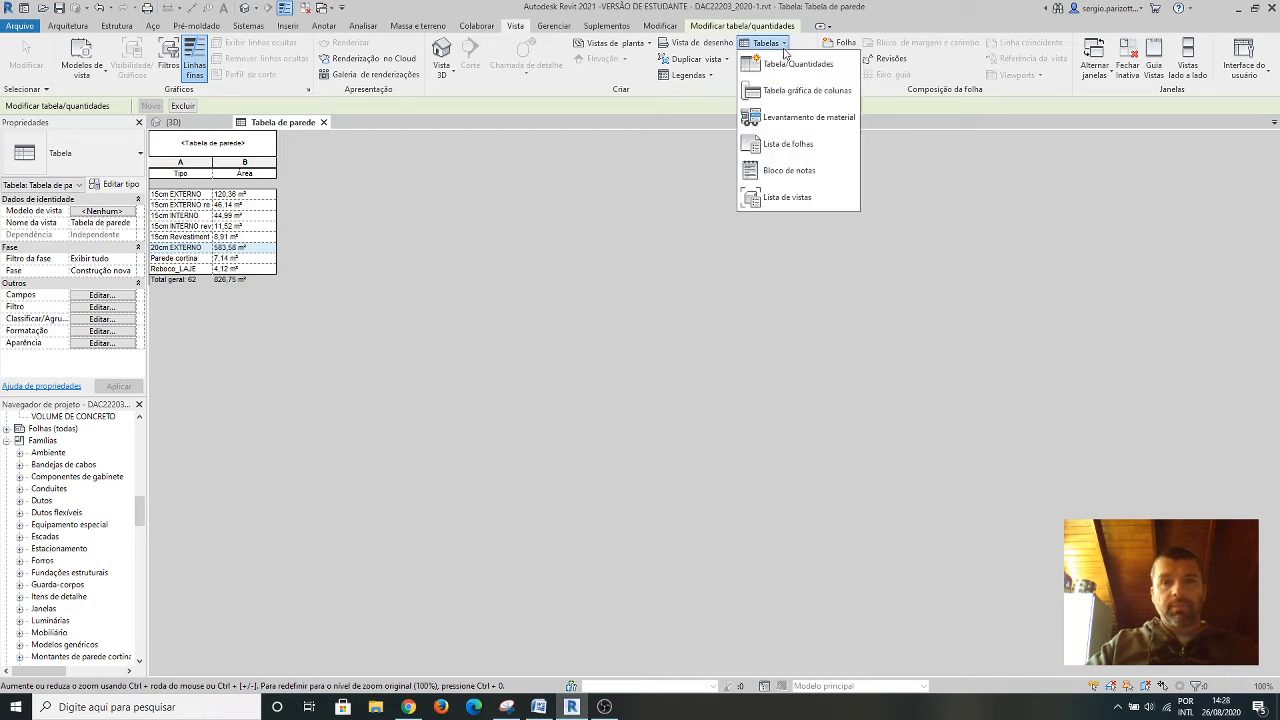
{"action": "left_click", "coordinate": [810, 118]}
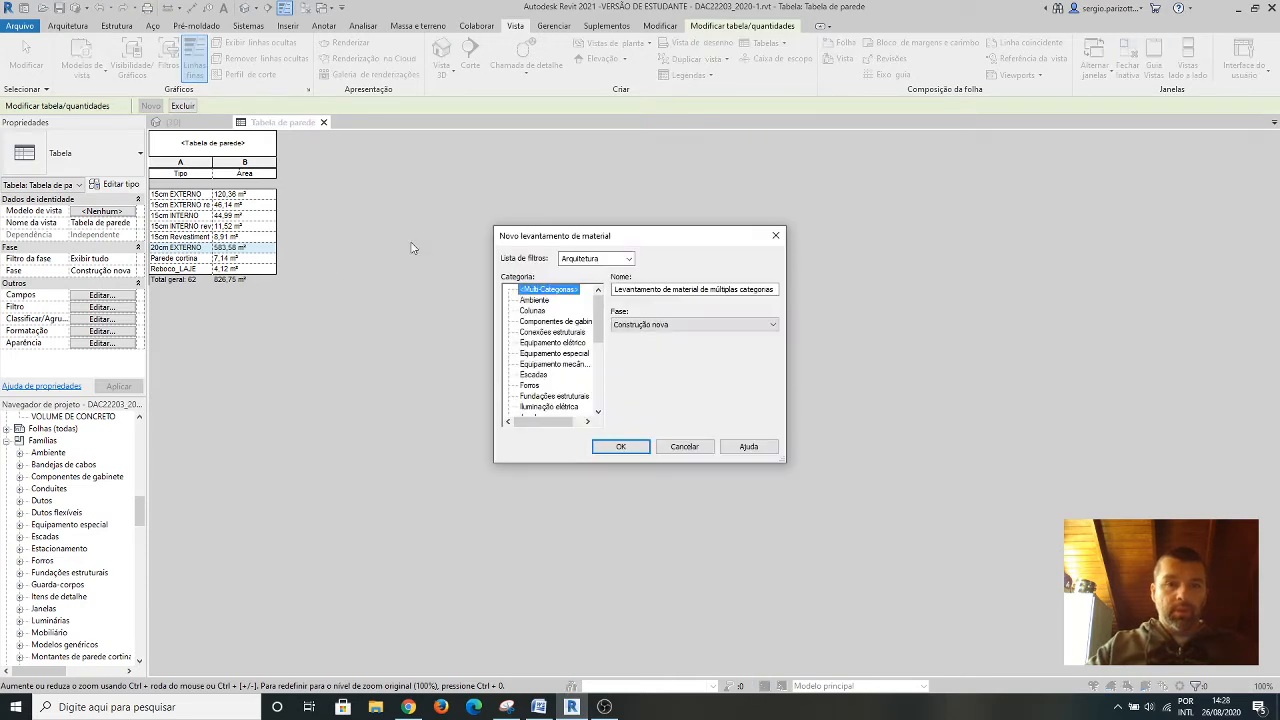
{"action": "left_click", "coordinate": [628, 259]}
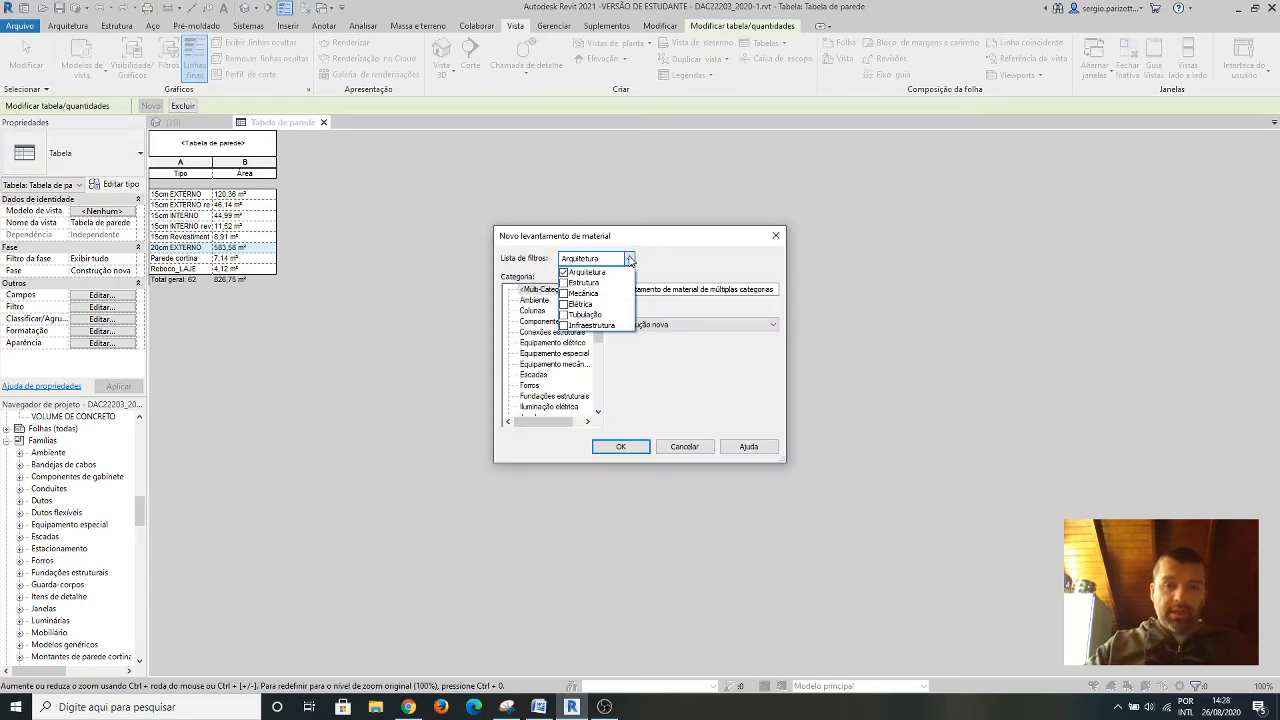
{"action": "left_click", "coordinate": [630, 260]}
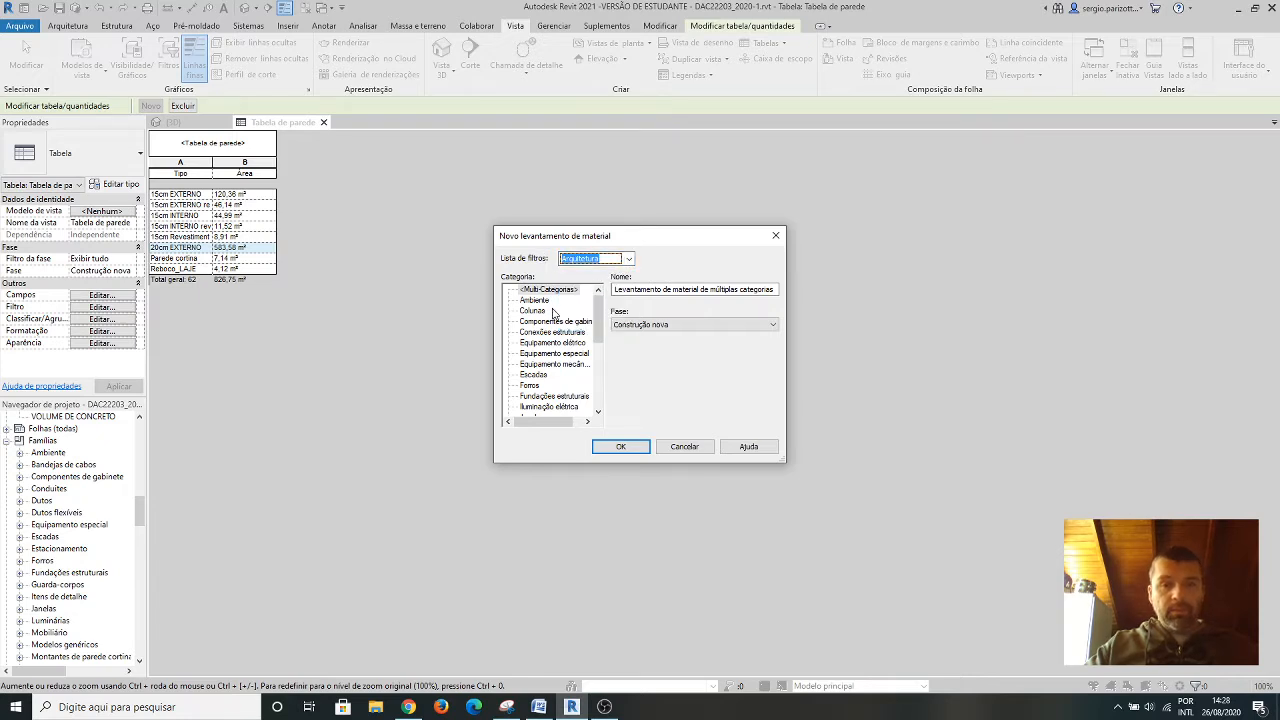
{"action": "scroll", "coordinate": [556, 314], "scroll_direction": "down", "scroll_amount": 4}
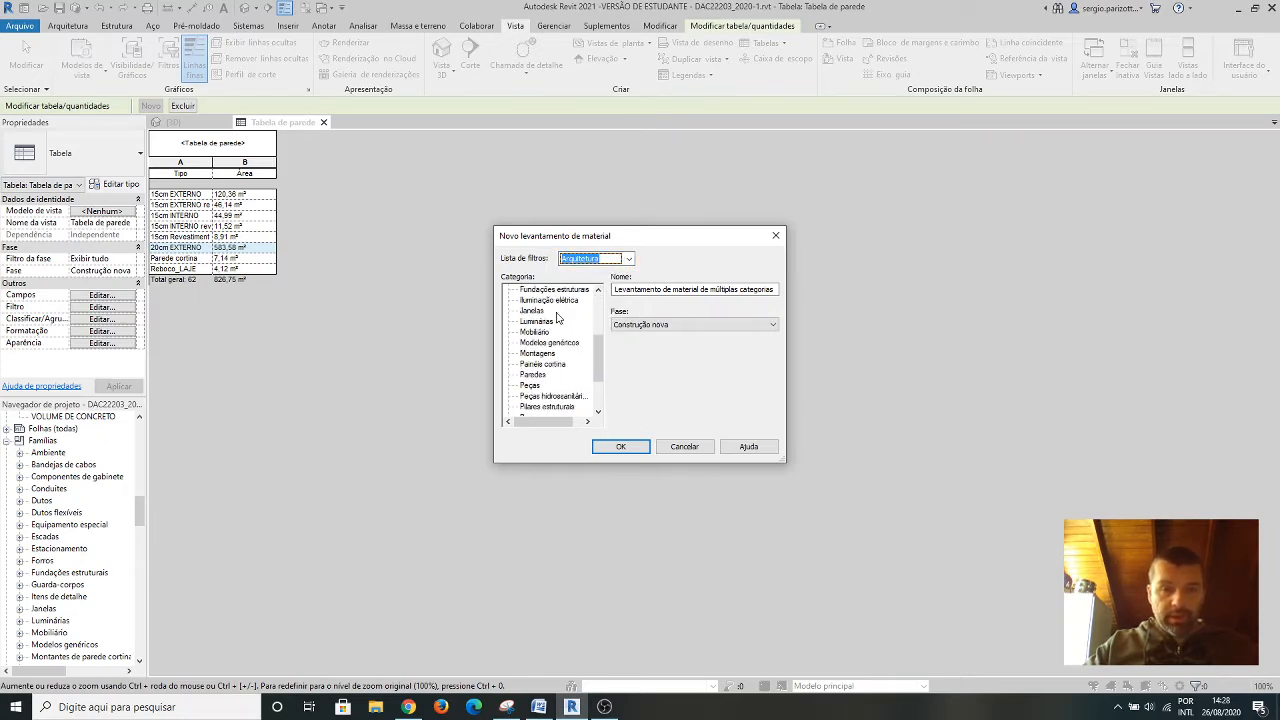
{"action": "scroll", "coordinate": [557, 318], "scroll_direction": "down", "scroll_amount": 1}
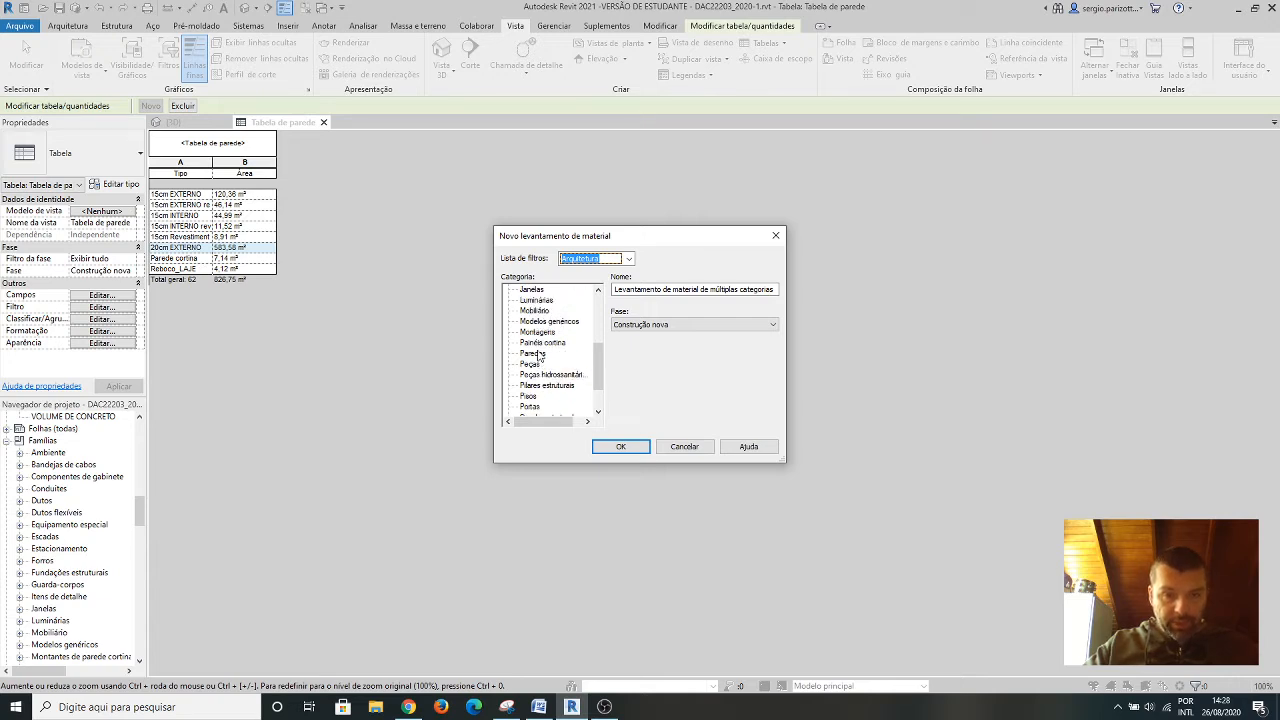
{"action": "left_click", "coordinate": [538, 353]}
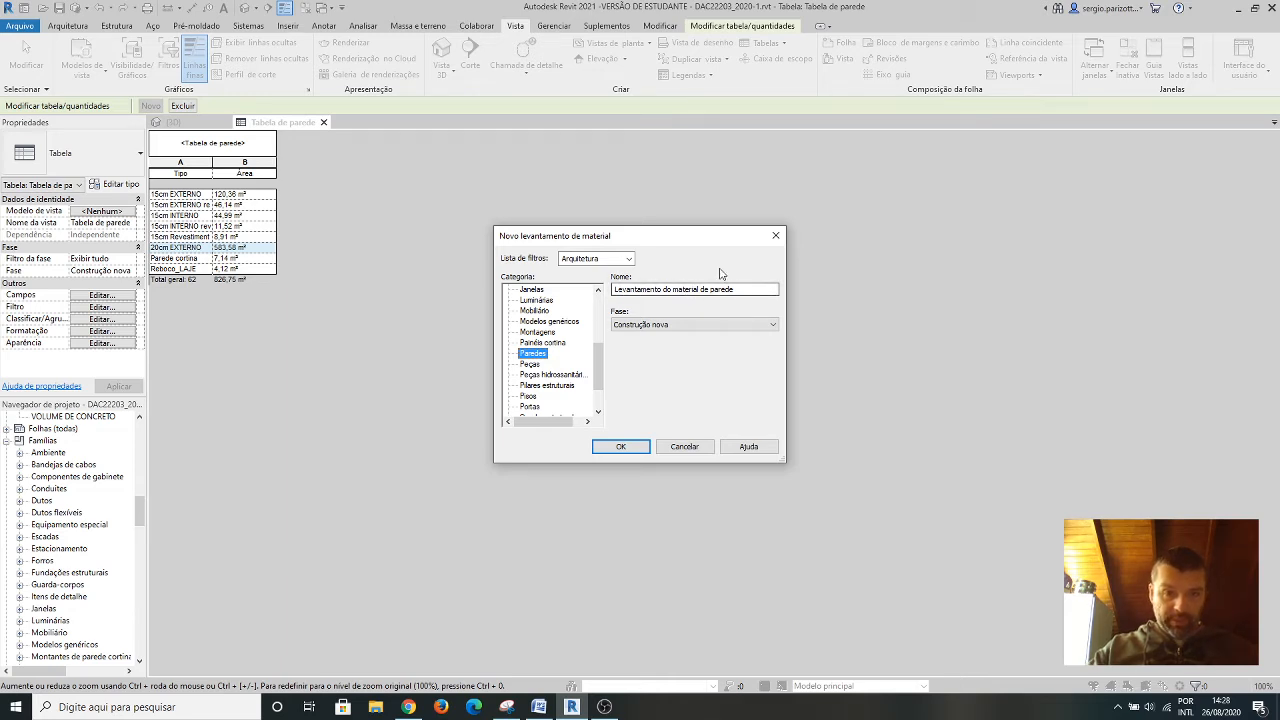
{"action": "left_click", "coordinate": [630, 448]}
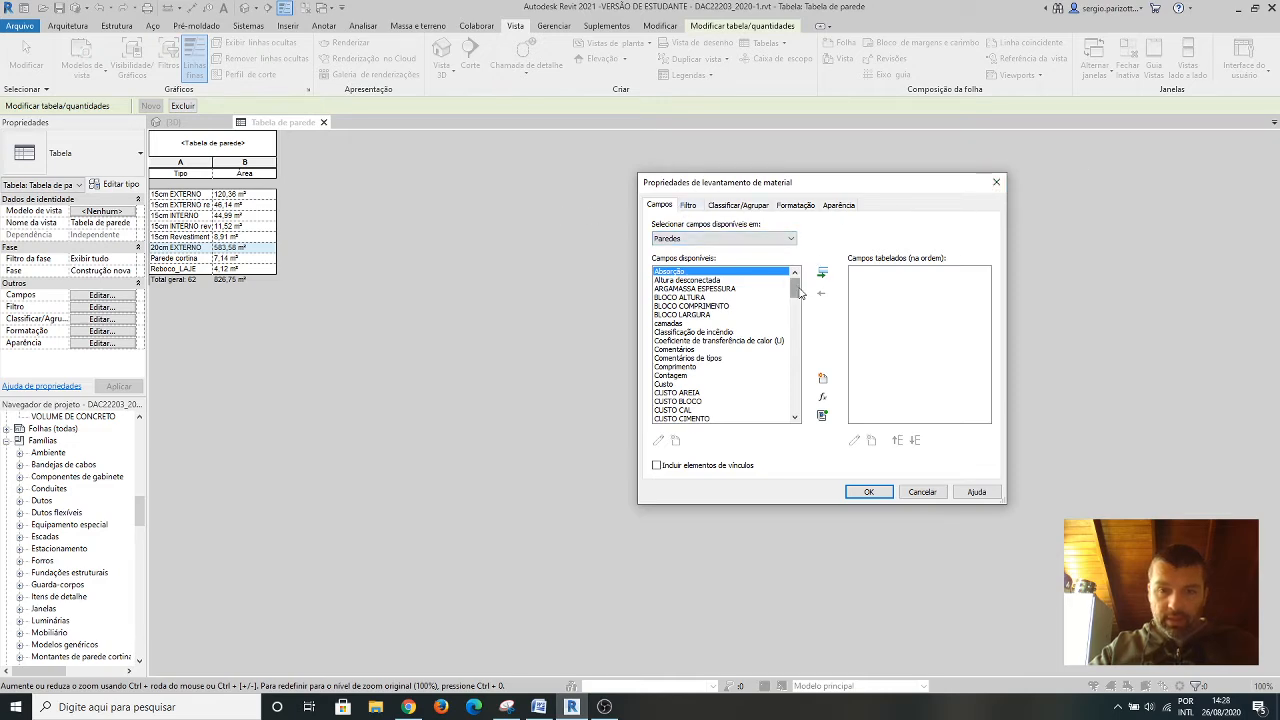
Add the Material: Nome and Material: Área fields to the wall material takeoff.
{"action": "left_click_drag", "start_coordinate": [795, 289], "coordinate": [806, 342]}
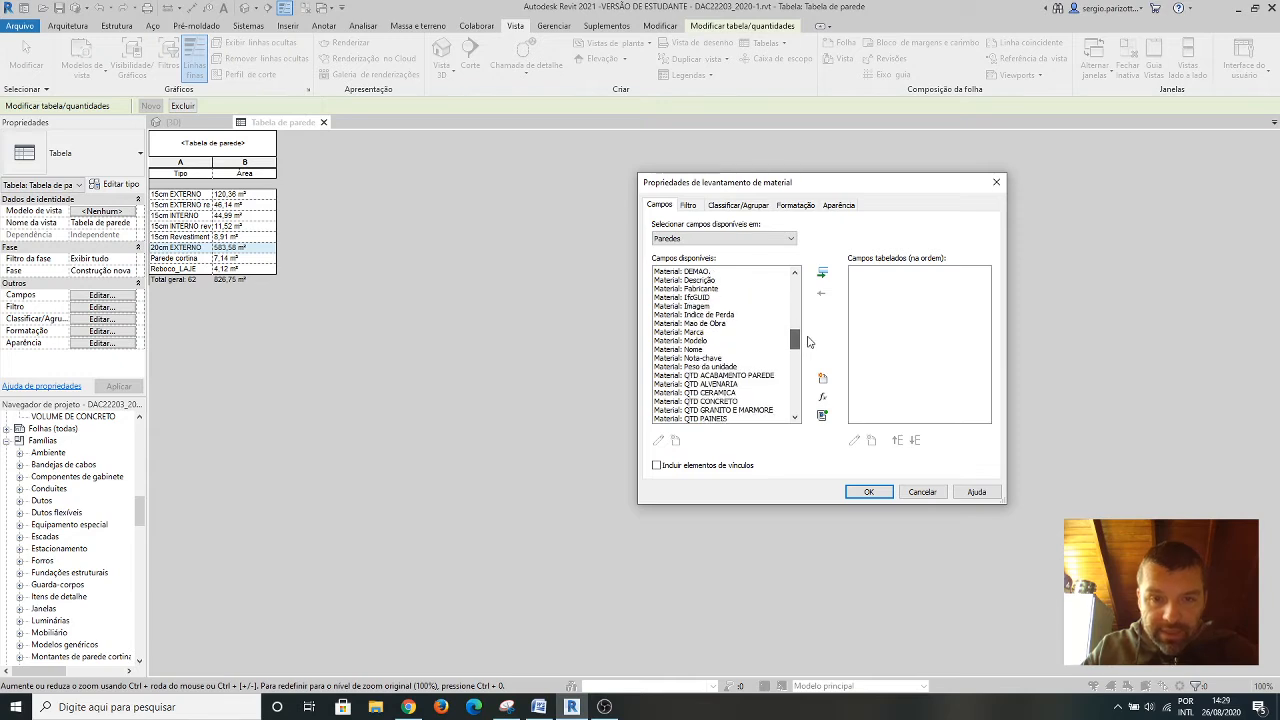
{"action": "left_click", "coordinate": [686, 350]}
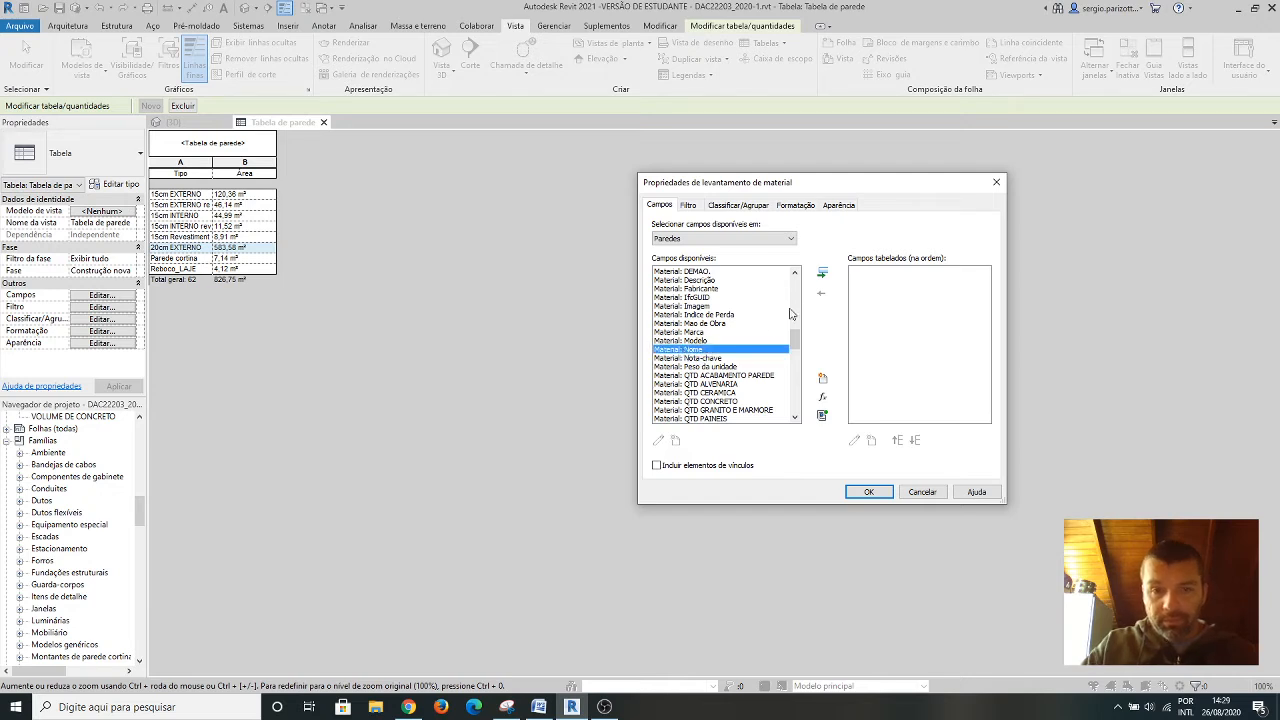
{"action": "left_click", "coordinate": [822, 273]}
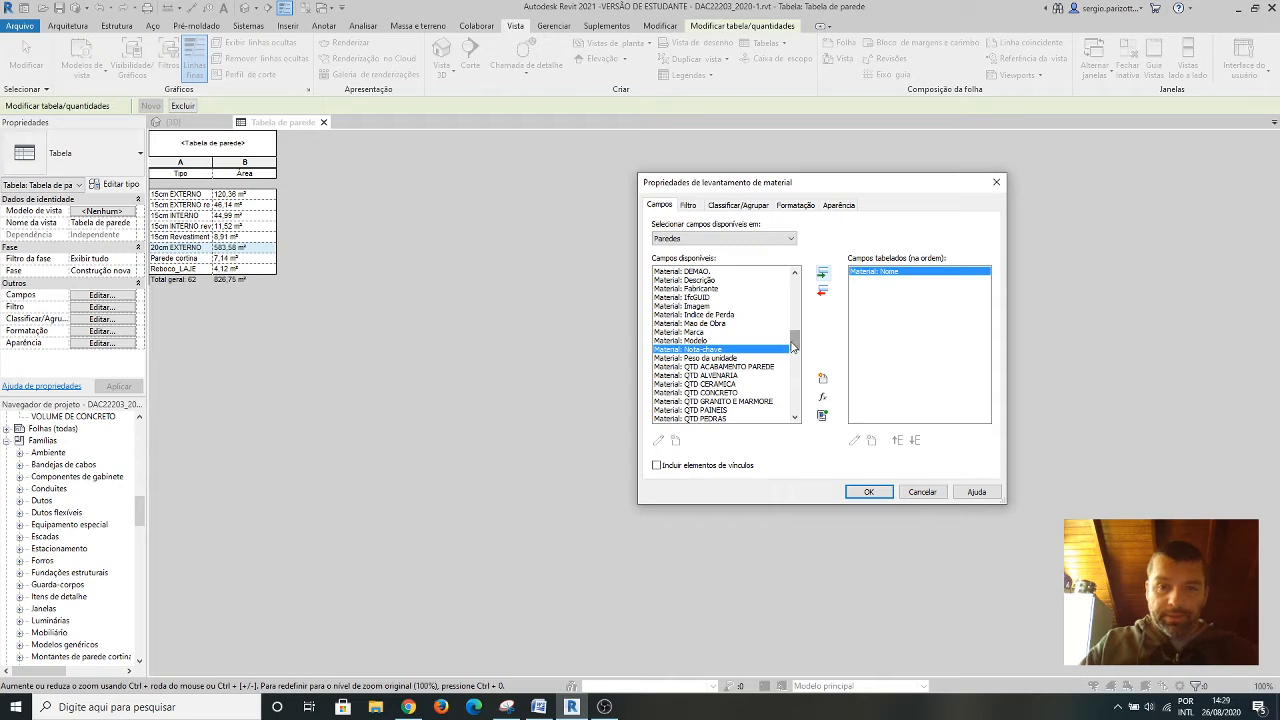
{"action": "left_click_drag", "start_coordinate": [795, 343], "coordinate": [797, 372]}
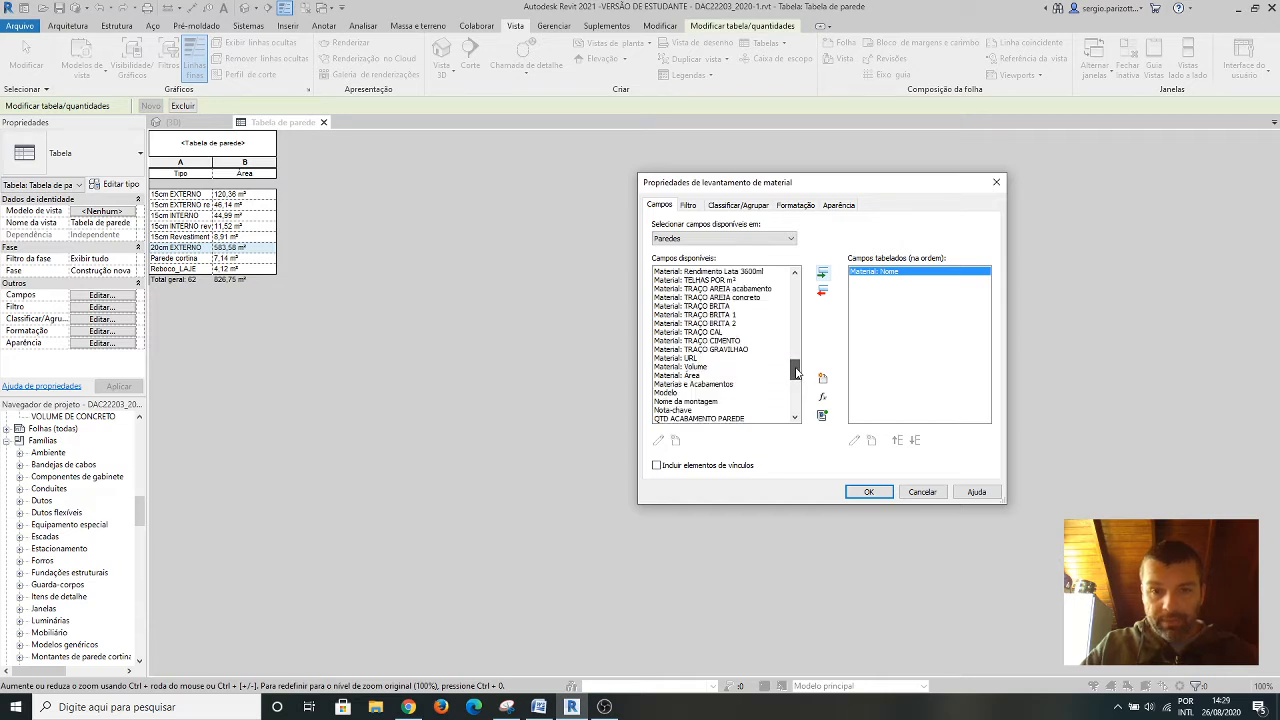
{"action": "left_click", "coordinate": [680, 376]}
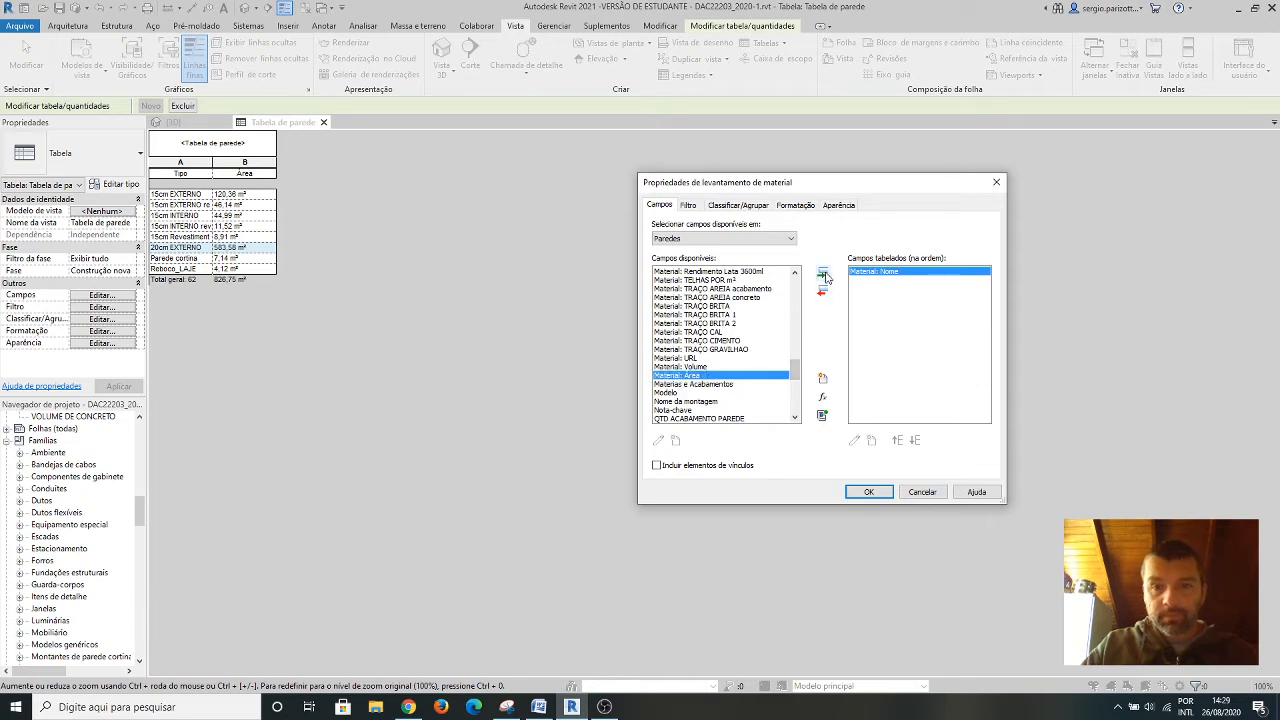
{"action": "left_click", "coordinate": [823, 274]}
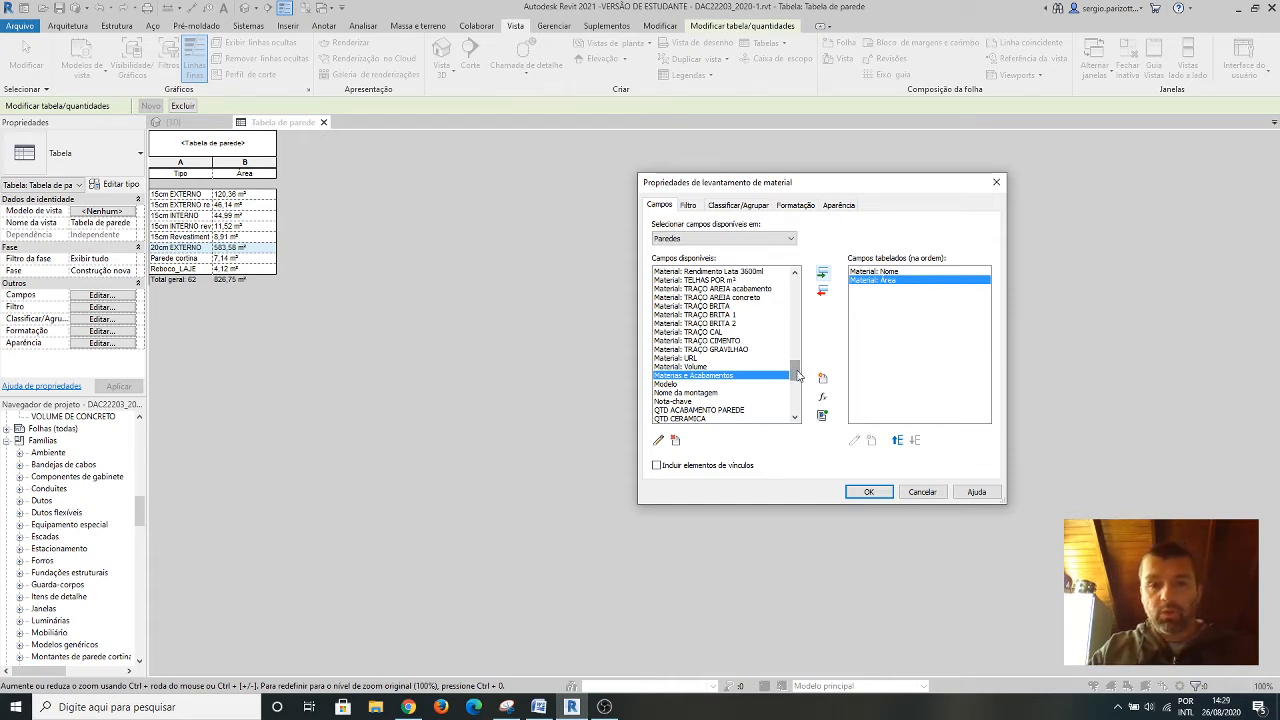
Add the Material: Custo field to the wall material takeoff after Material: Área.
{"action": "left_click_drag", "start_coordinate": [797, 374], "coordinate": [800, 336]}
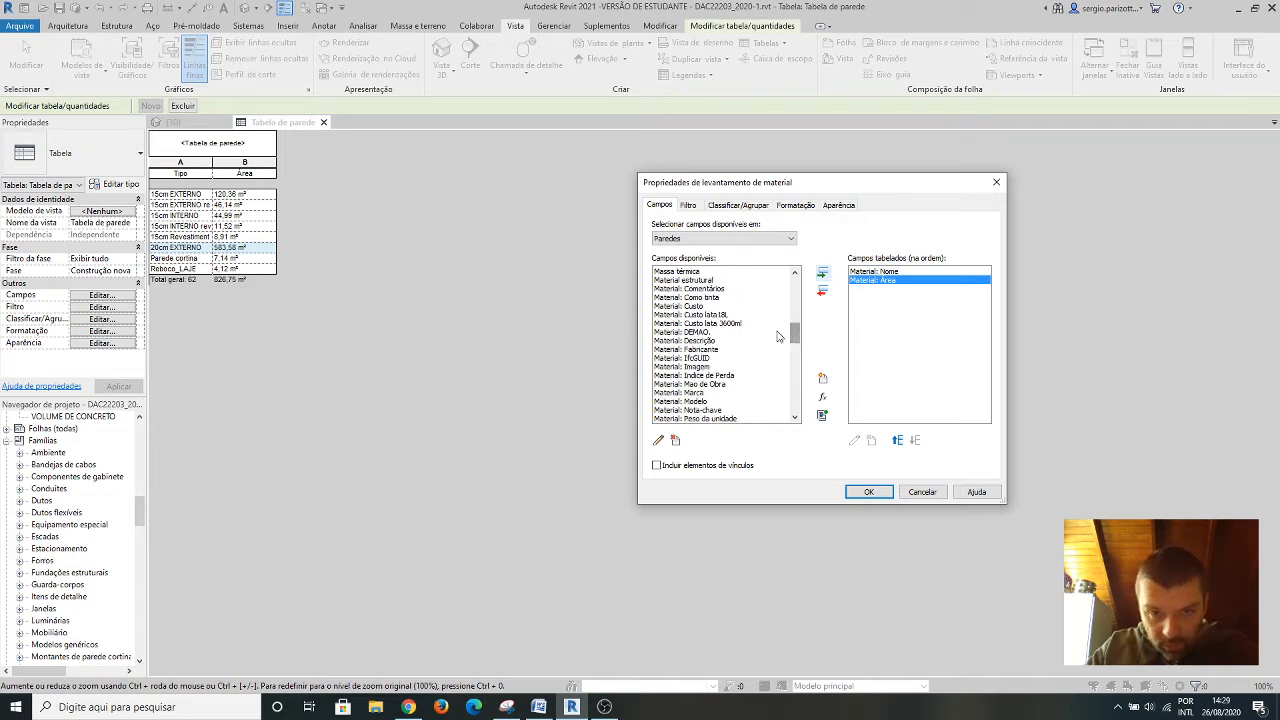
{"action": "left_click", "coordinate": [698, 306]}
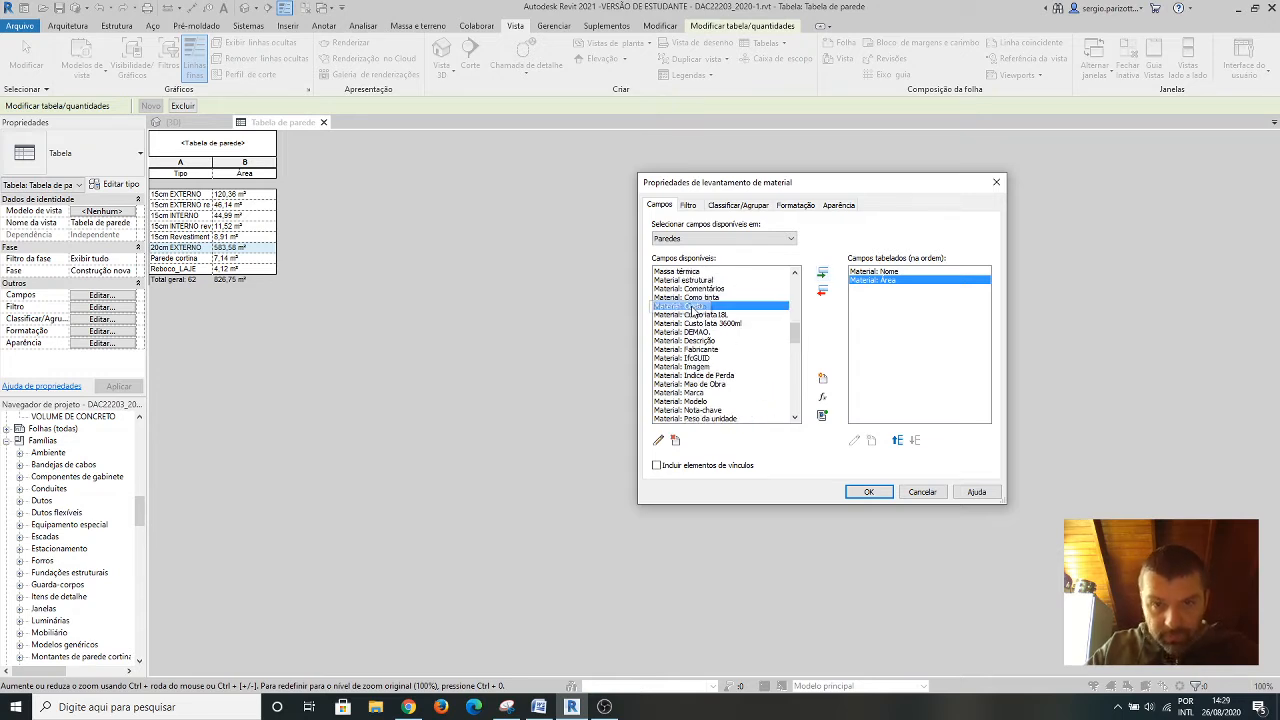
{"action": "left_click", "coordinate": [822, 273]}
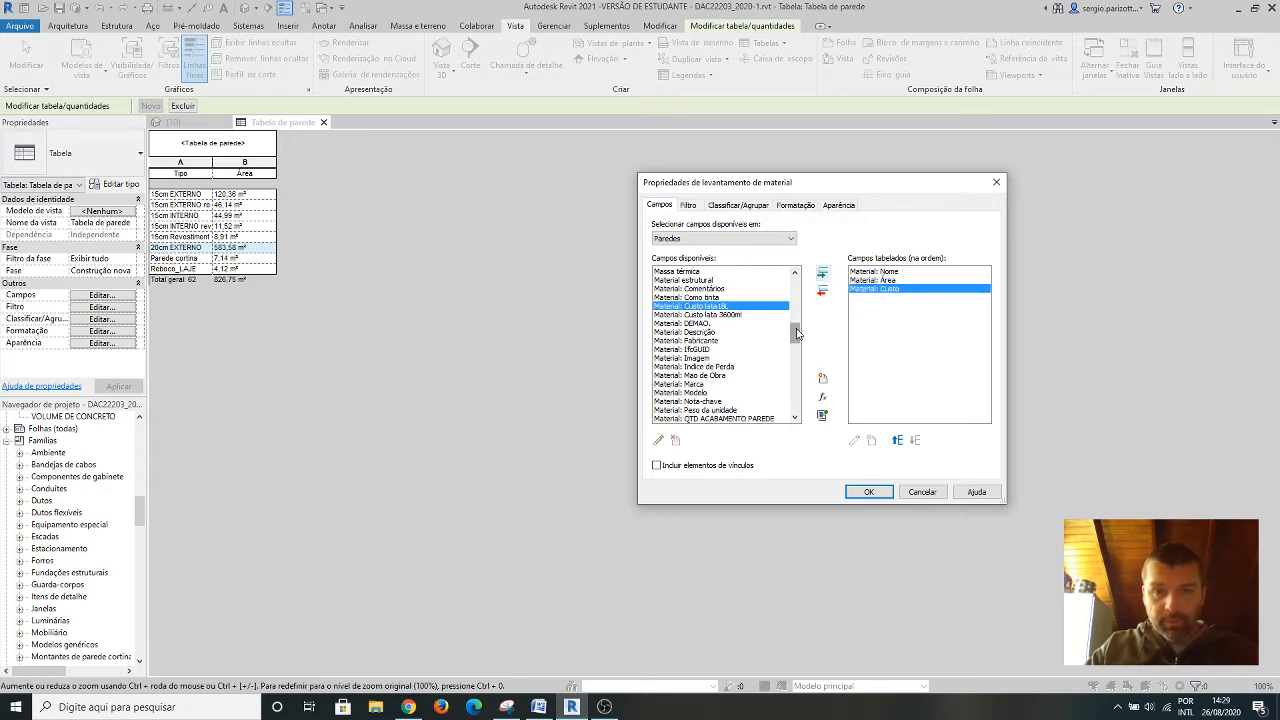
Add a calculated value named "Custo por Área (m2)" to the wall material takeoff and set its type to Área.
{"action": "left_click_drag", "start_coordinate": [797, 333], "coordinate": [796, 355]}
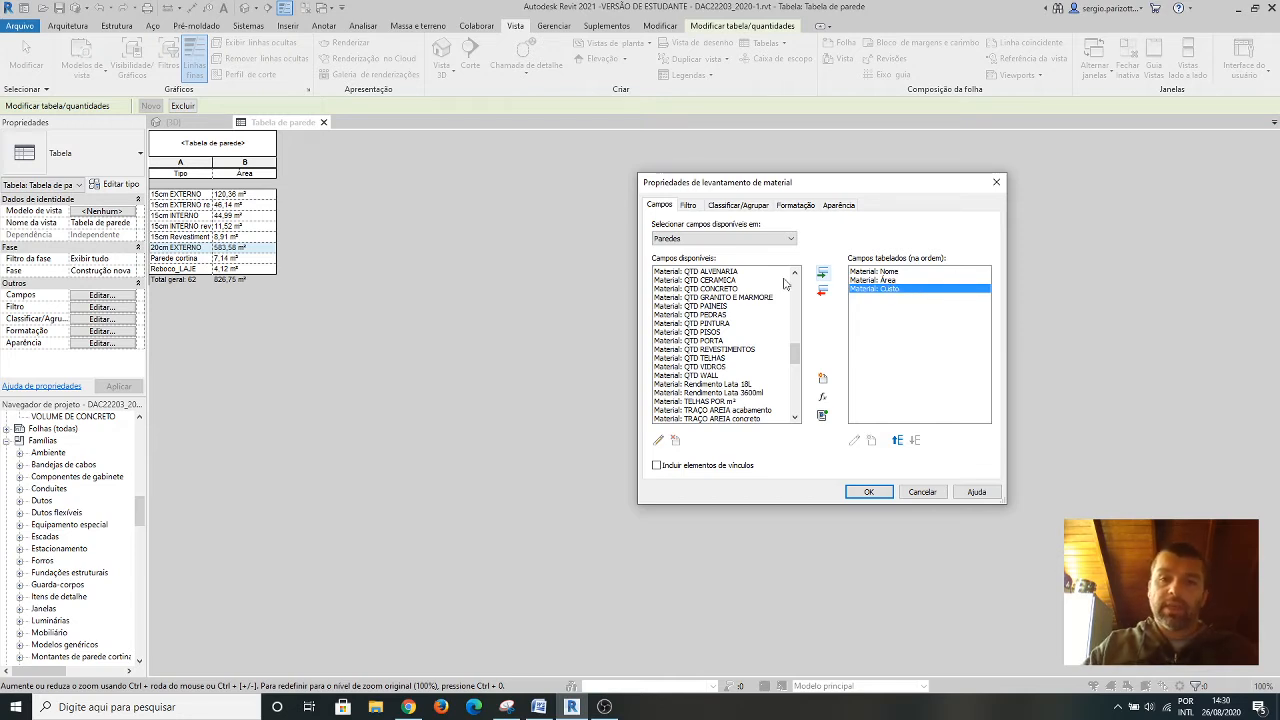
{"action": "left_click", "coordinate": [823, 399]}
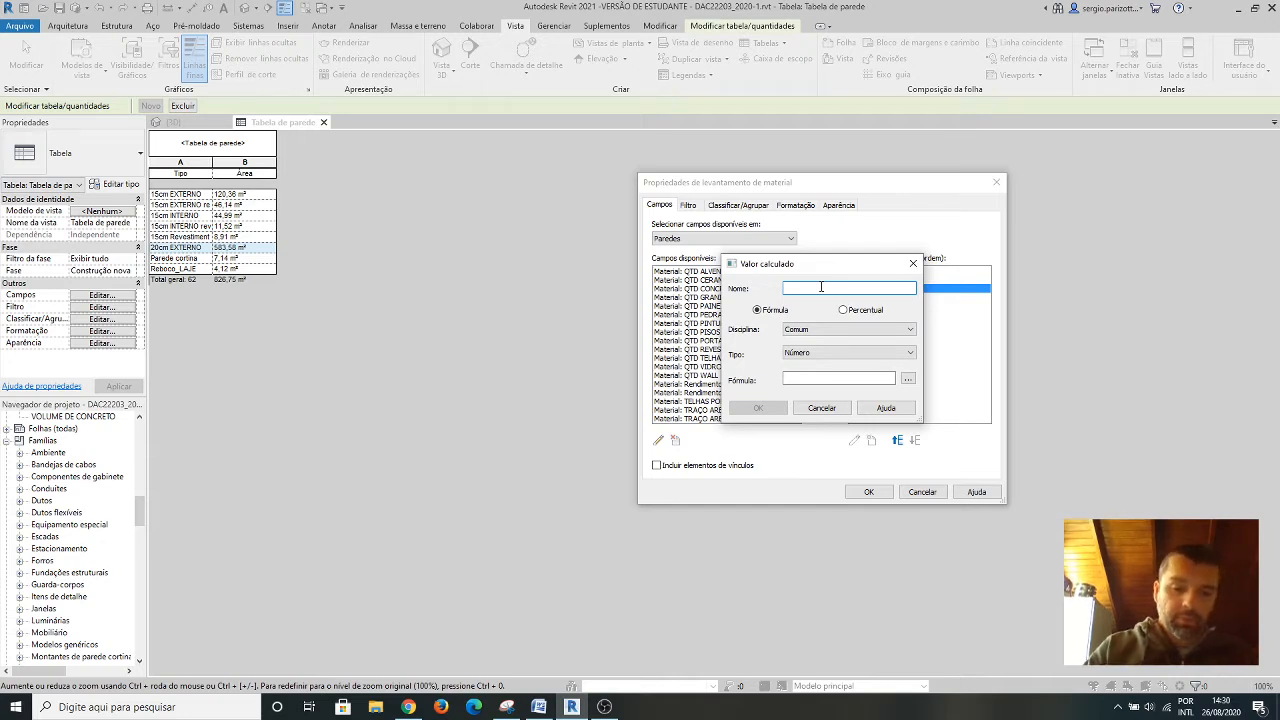
{"action": "type", "text": "Cust"}
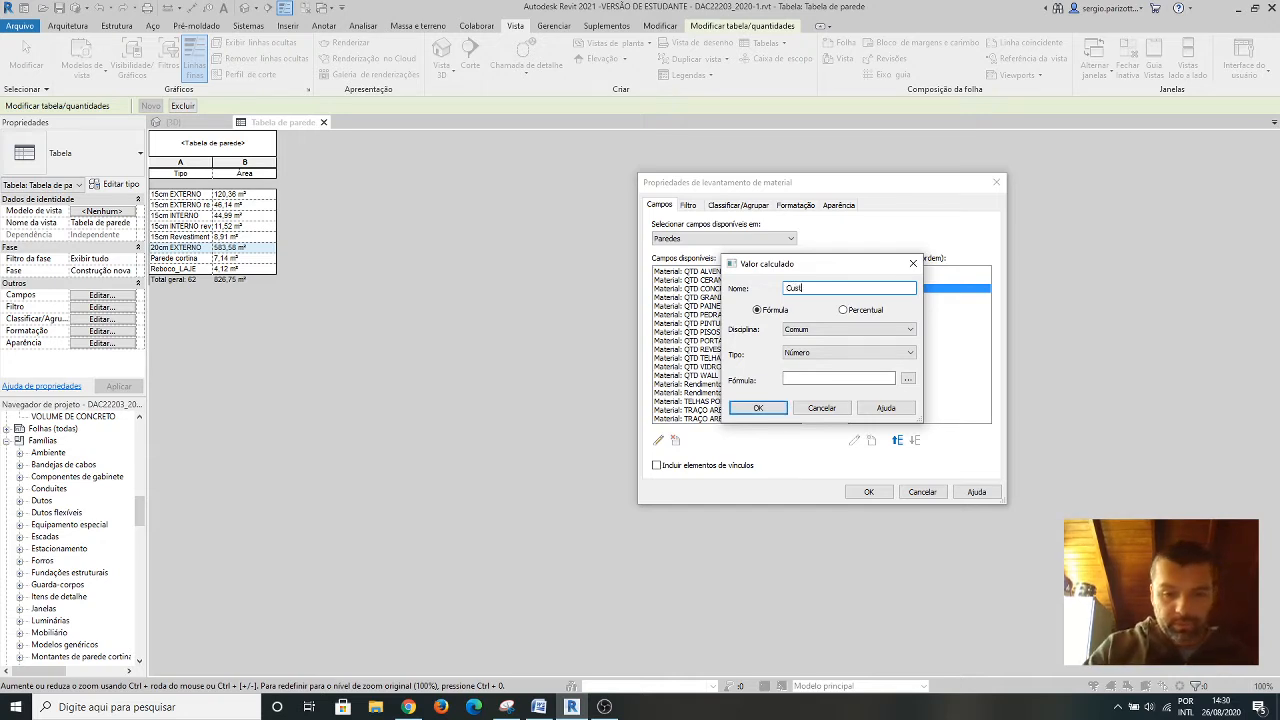
{"action": "type", "text": "o por m"}
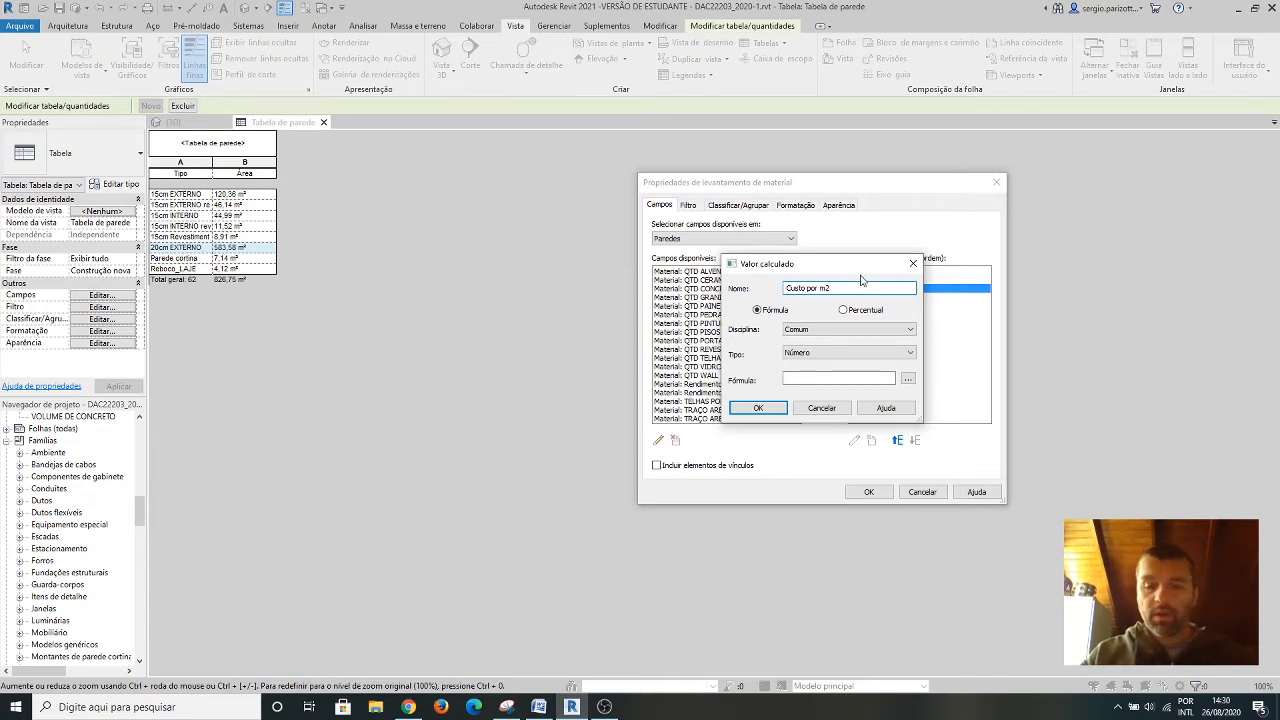
{"action": "key", "text": "BackSpace"}
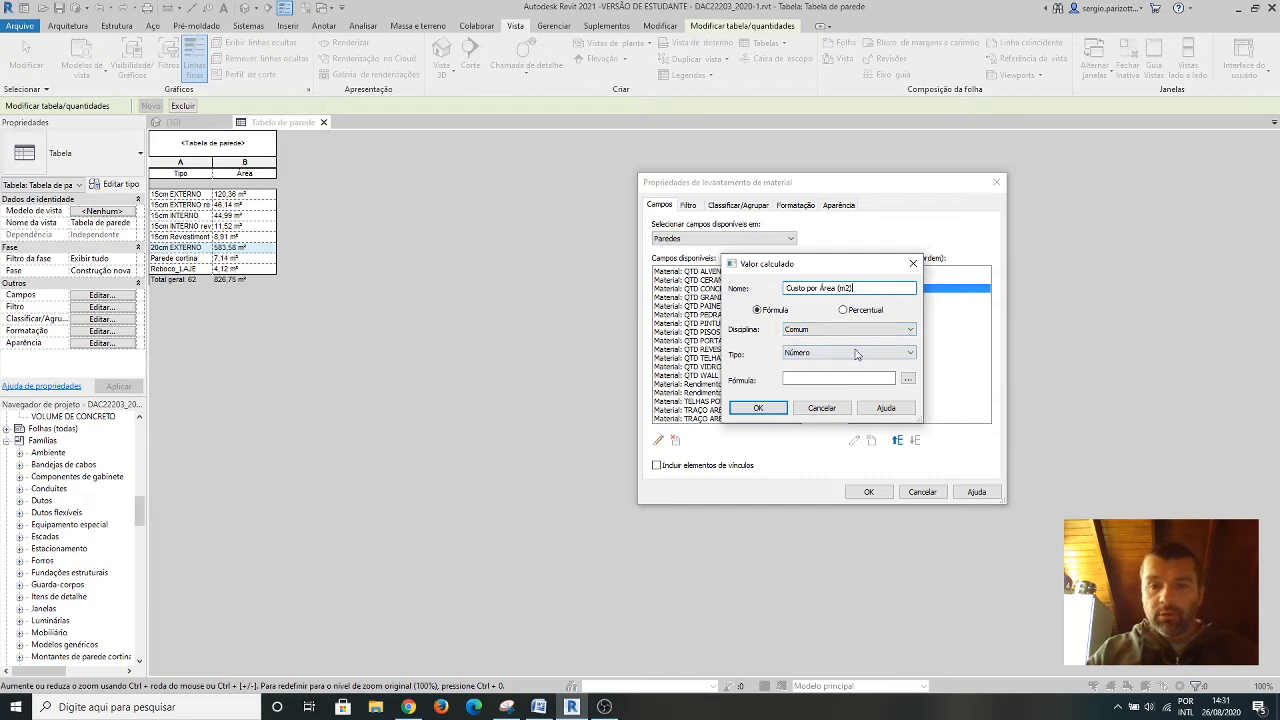
{"action": "left_click", "coordinate": [911, 354]}
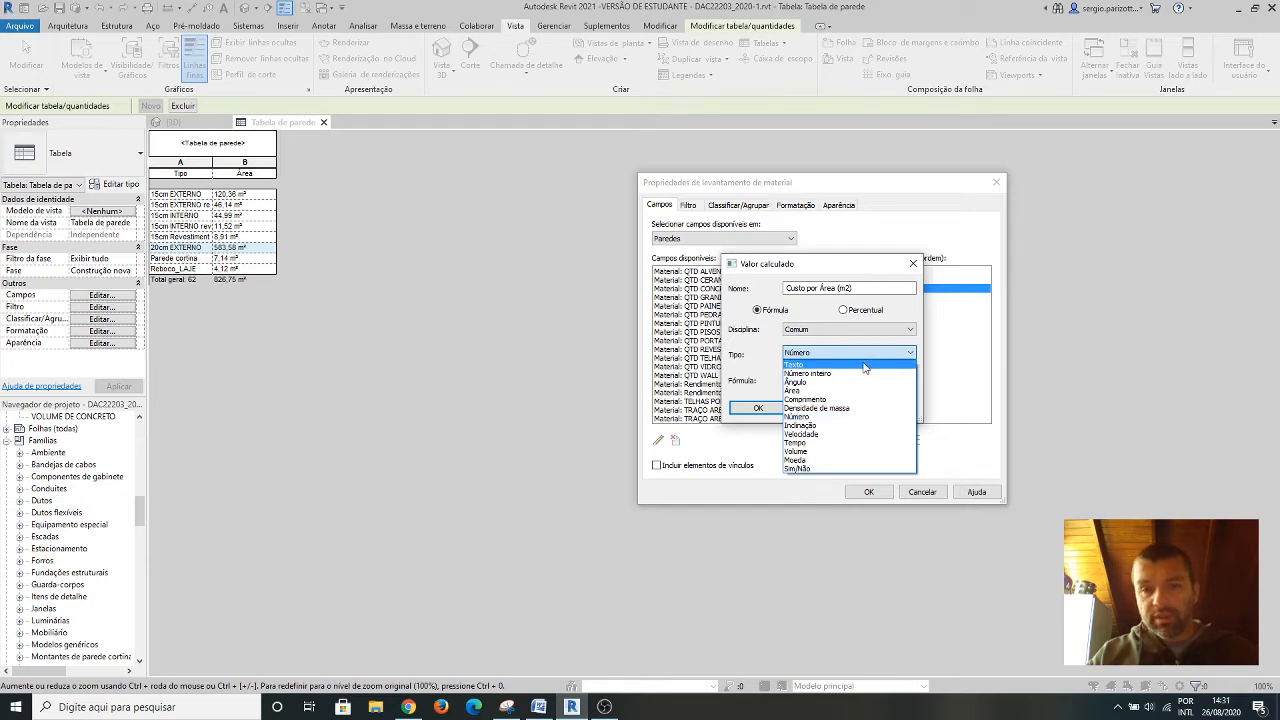
{"action": "left_click", "coordinate": [800, 392]}
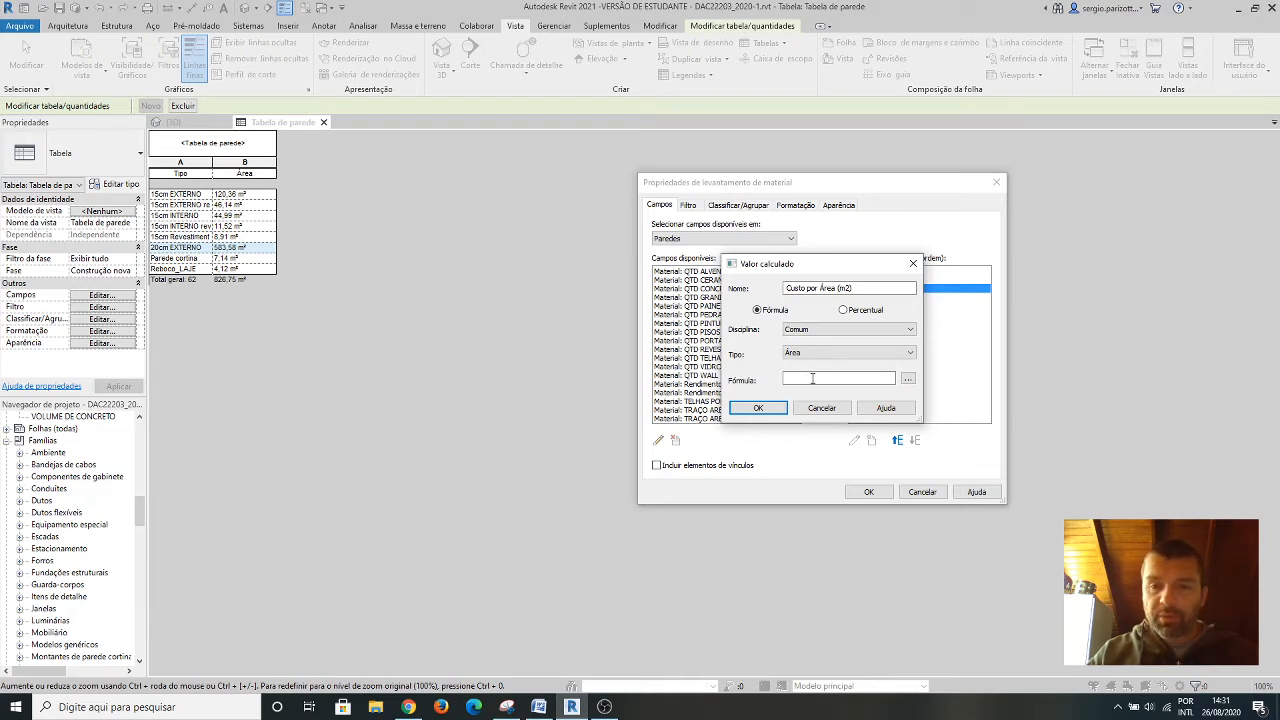
Set the calculated value's formula to Material: Custo*Material: Área and create the wall material takeoff.
{"action": "left_click", "coordinate": [907, 378]}
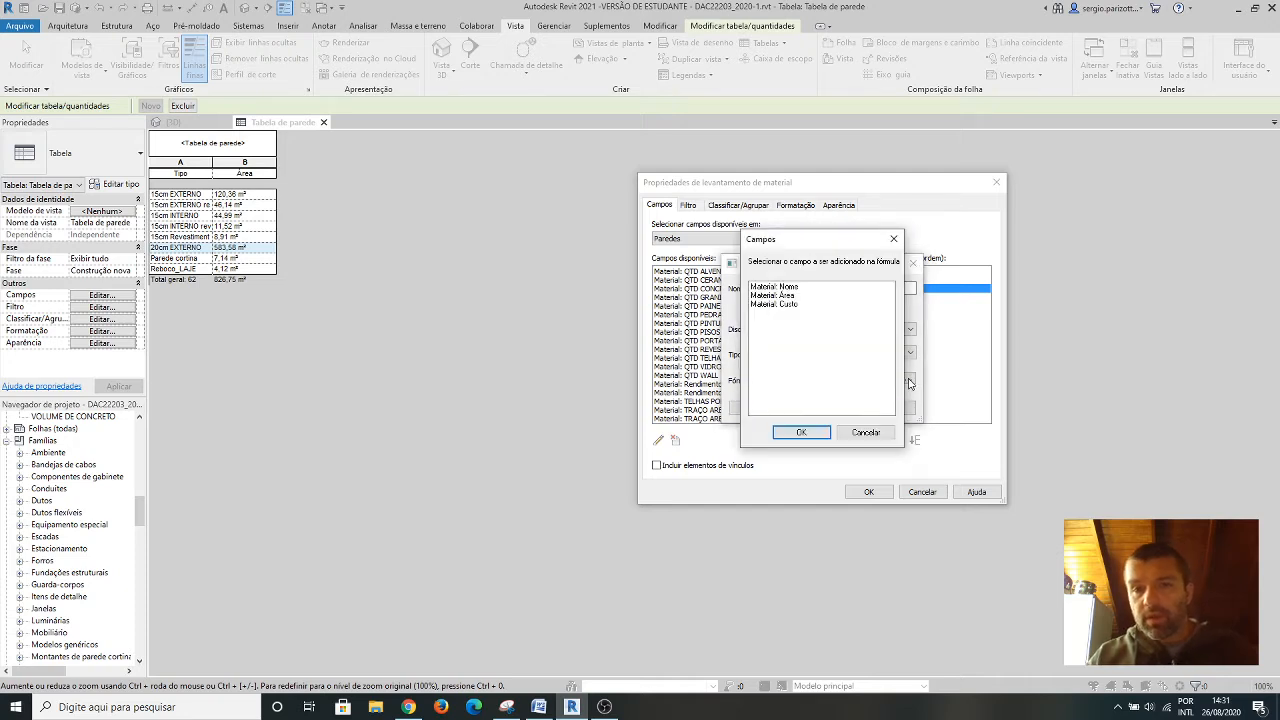
{"action": "left_click", "coordinate": [785, 305]}
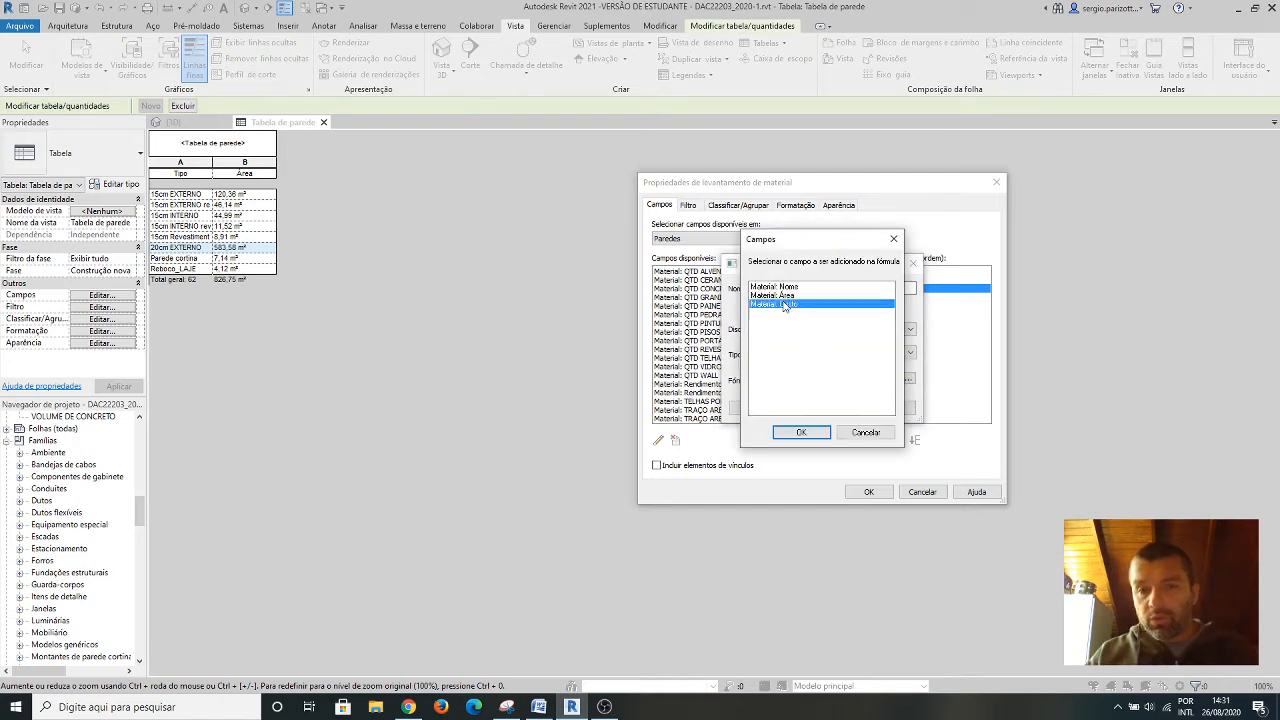
{"action": "left_click", "coordinate": [801, 432]}
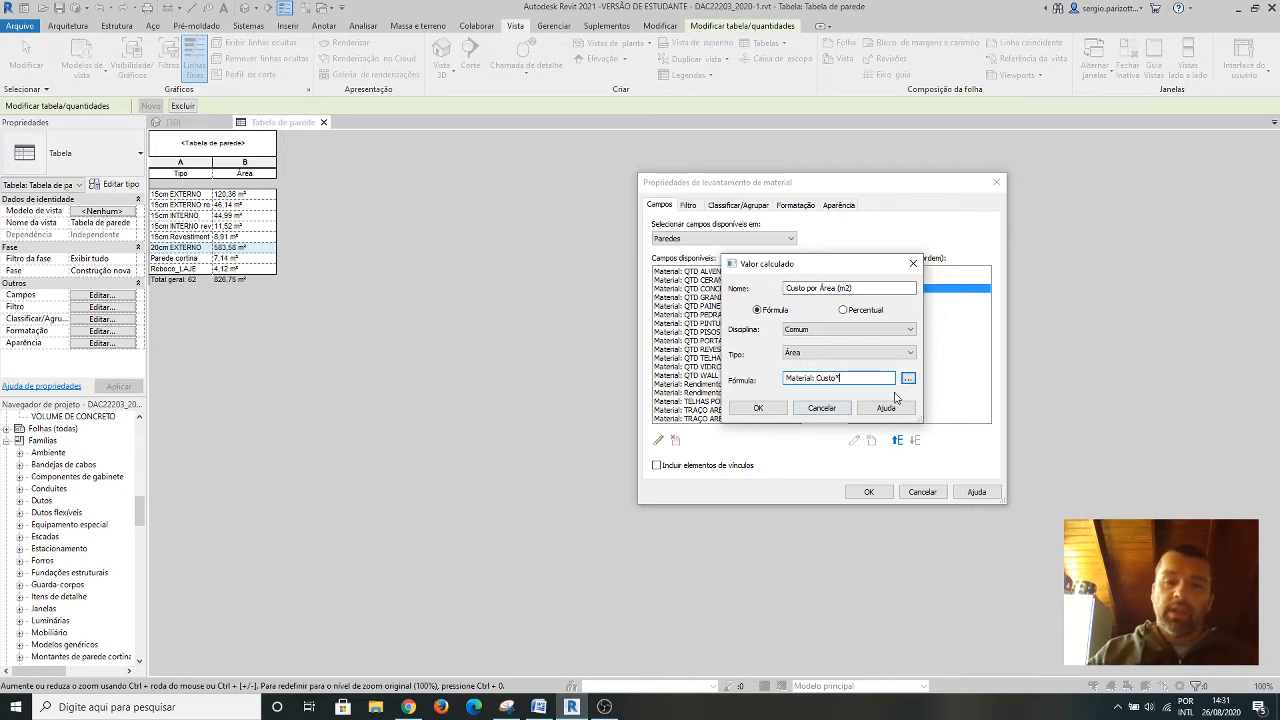
{"action": "left_click", "coordinate": [908, 380]}
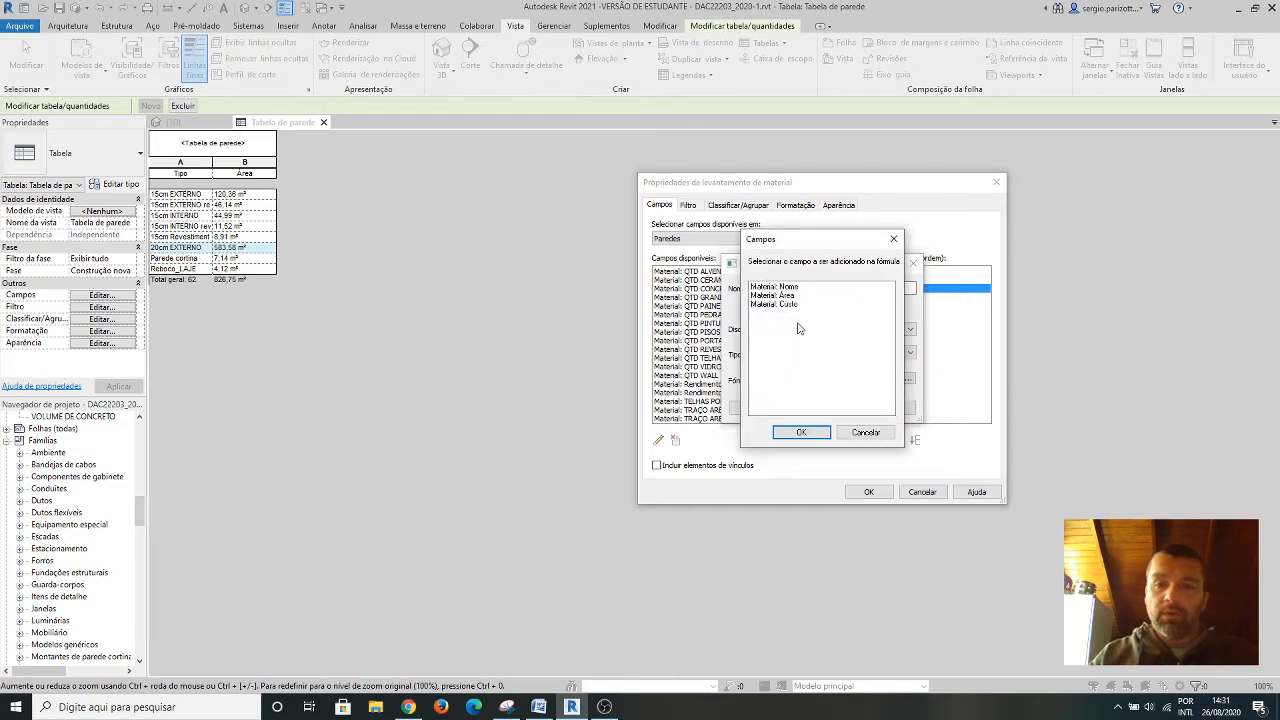
{"action": "left_click", "coordinate": [784, 296]}
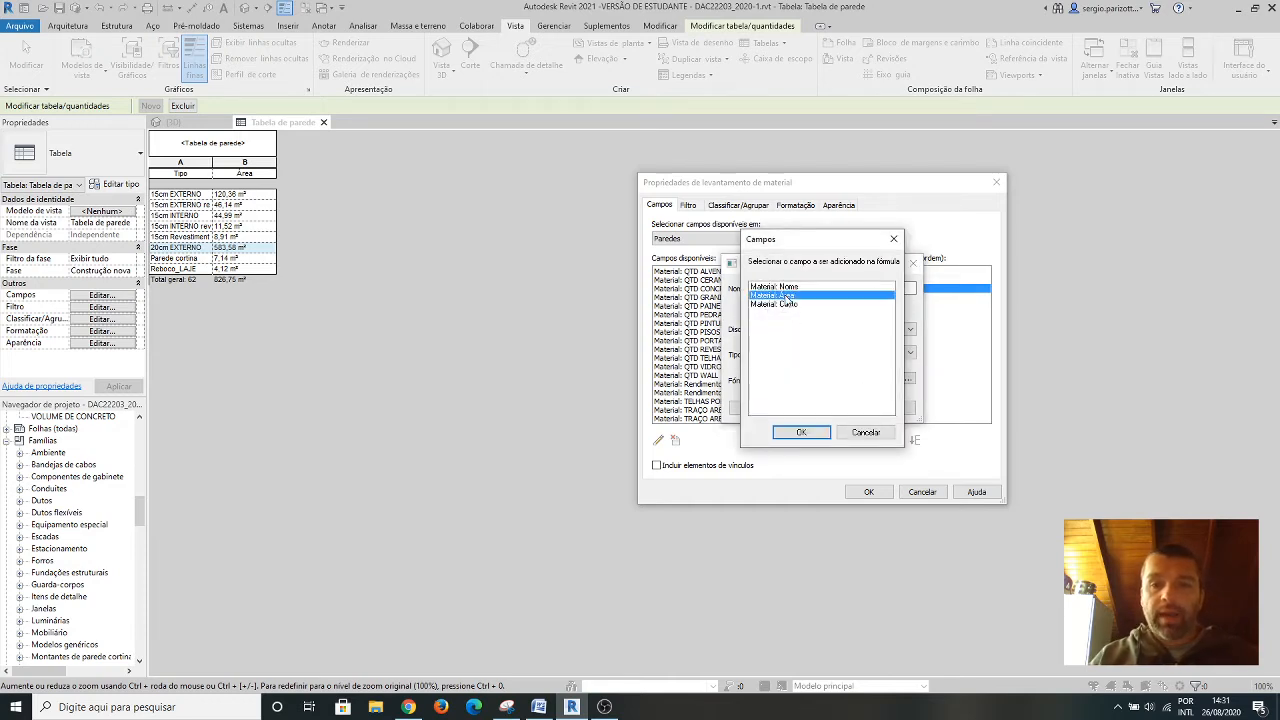
{"action": "left_click", "coordinate": [801, 432]}
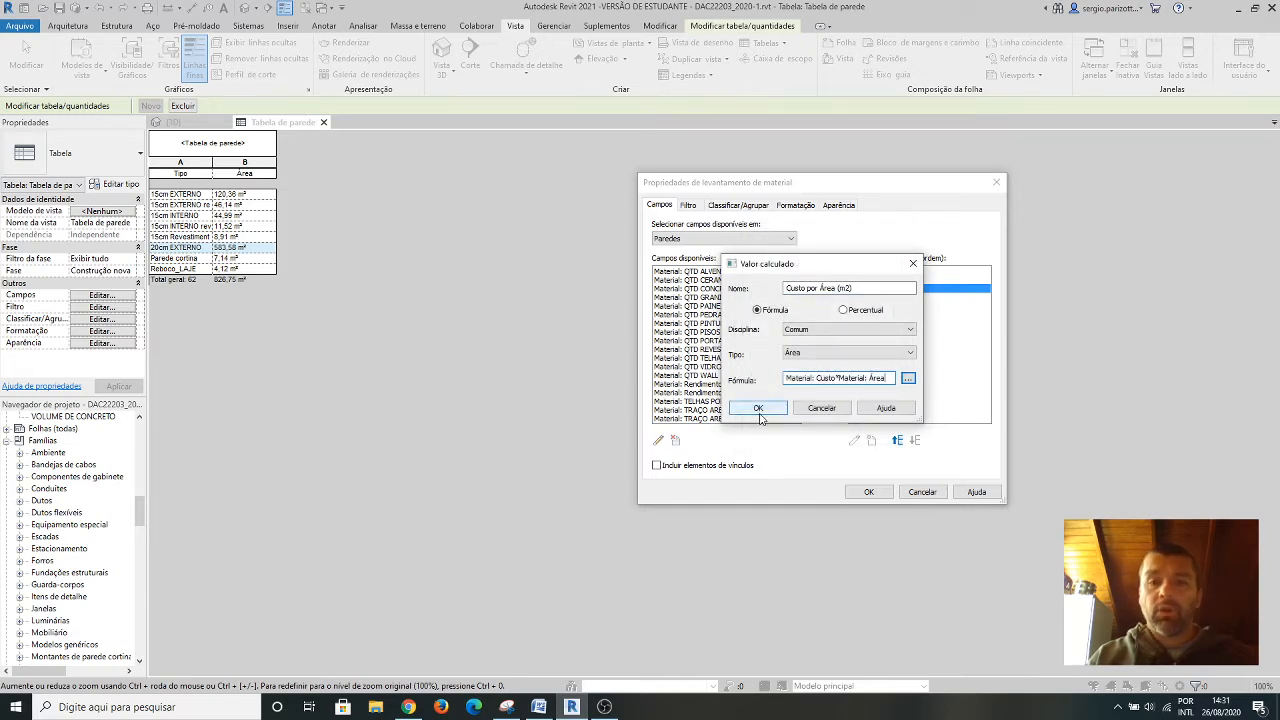
{"action": "left_click", "coordinate": [758, 408]}
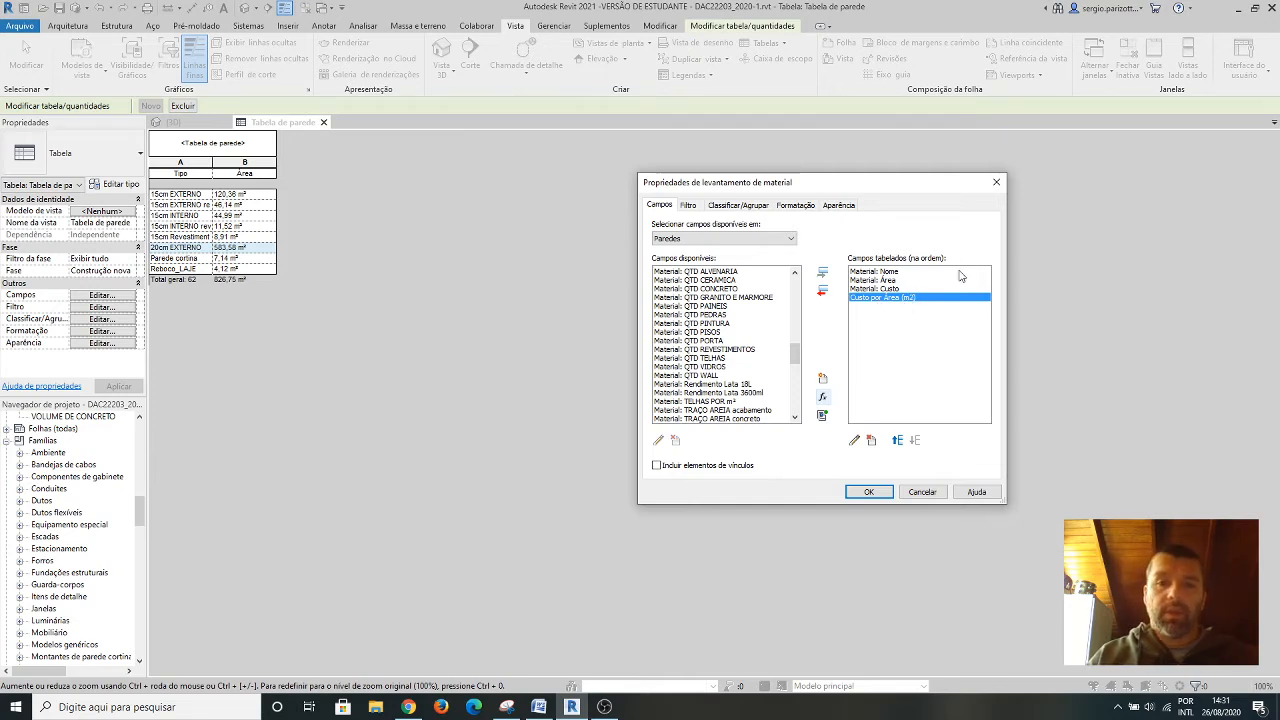
{"action": "left_click", "coordinate": [869, 493]}
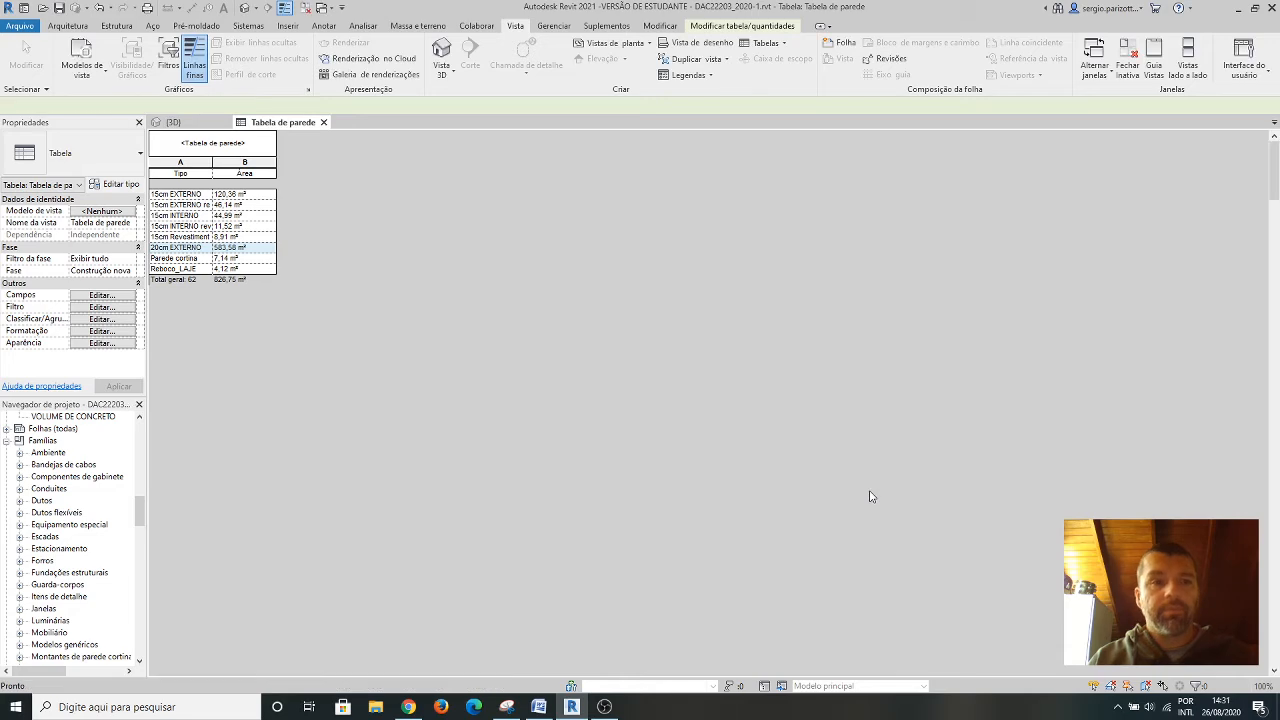
Sort the wall material takeoff by Material: Nome, turn off Itemizar cada instância and enable Total geral with title, count and totals.
{"action": "scroll", "coordinate": [420, 395], "scroll_direction": "down", "scroll_amount": 3}
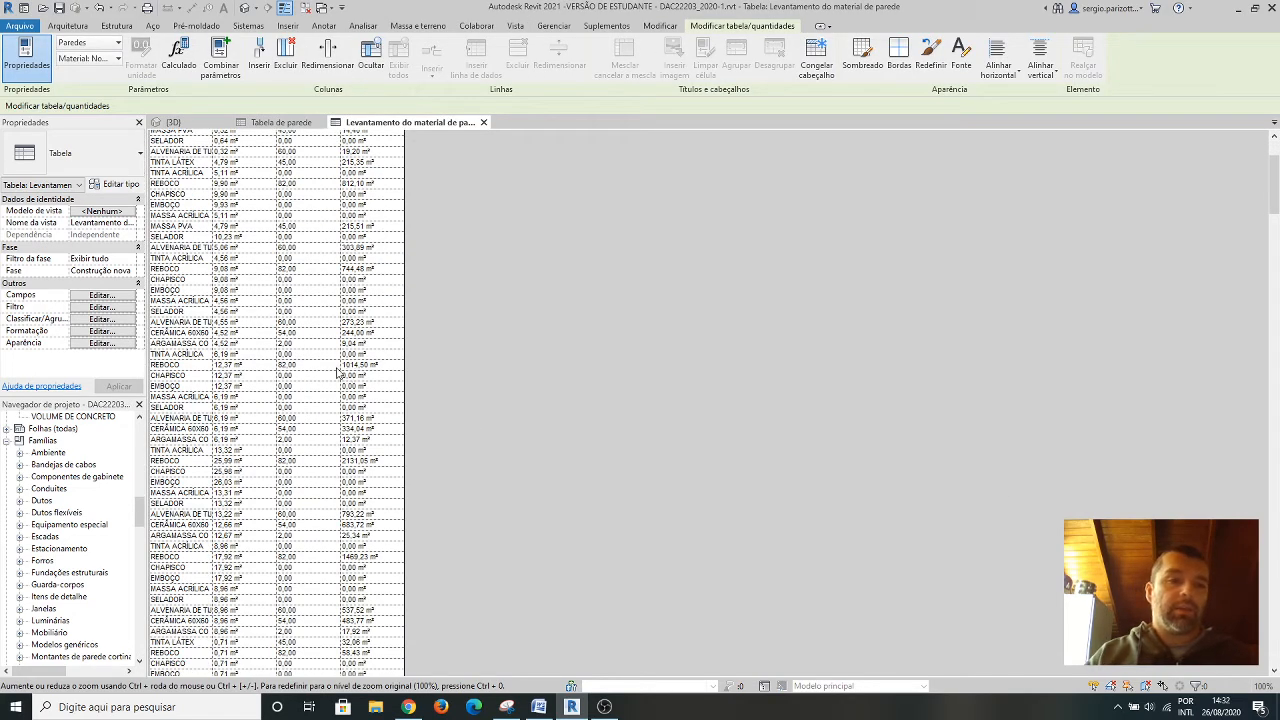
{"action": "scroll", "coordinate": [200, 250], "scroll_direction": "up", "scroll_amount": 3}
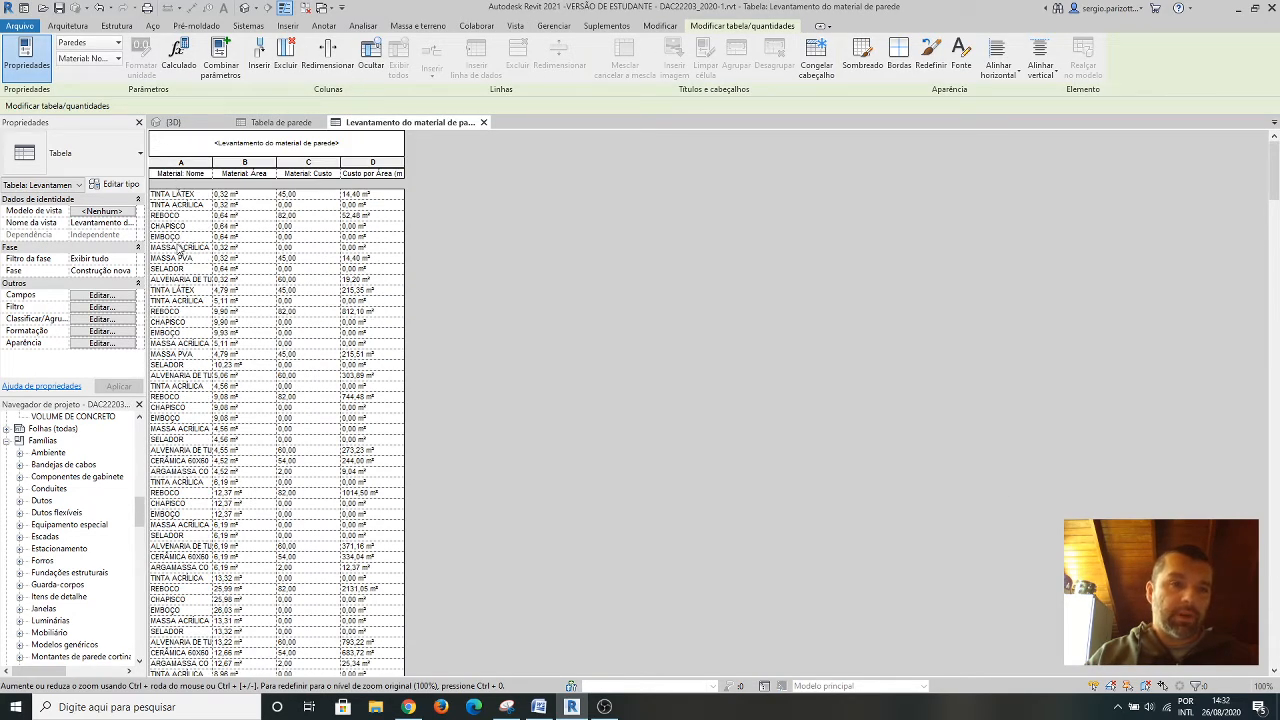
{"action": "scroll", "coordinate": [181, 252], "scroll_direction": "down", "scroll_amount": 2}
{"action": "scroll", "coordinate": [185, 265], "scroll_direction": "down", "scroll_amount": 15}
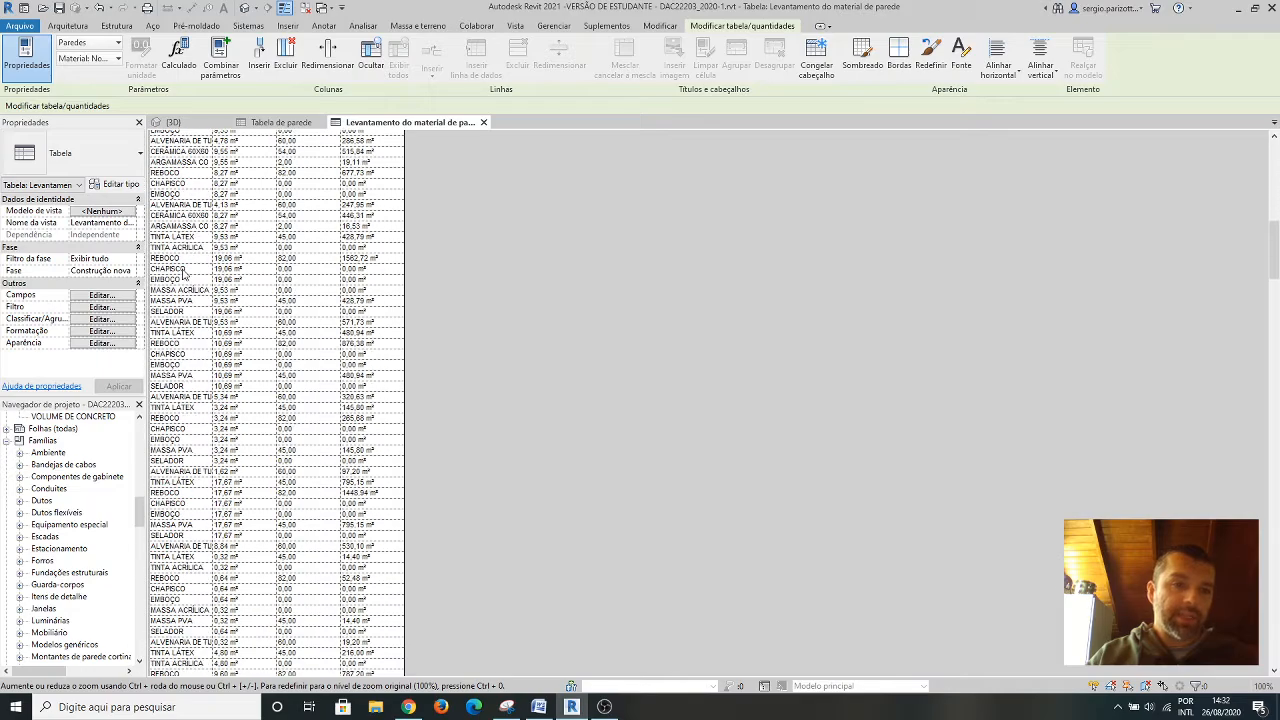
{"action": "scroll", "coordinate": [197, 285], "scroll_direction": "up", "scroll_amount": 4}
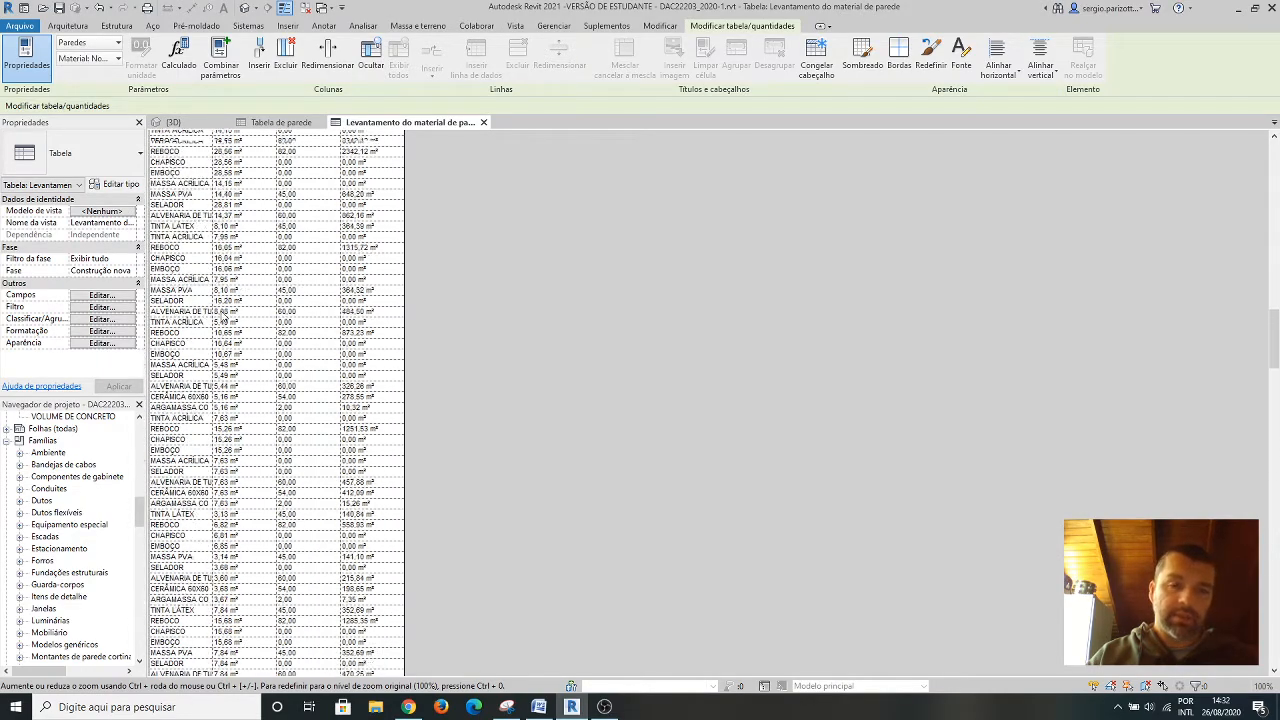
{"action": "scroll", "coordinate": [224, 318], "scroll_direction": "up", "scroll_amount": 8}
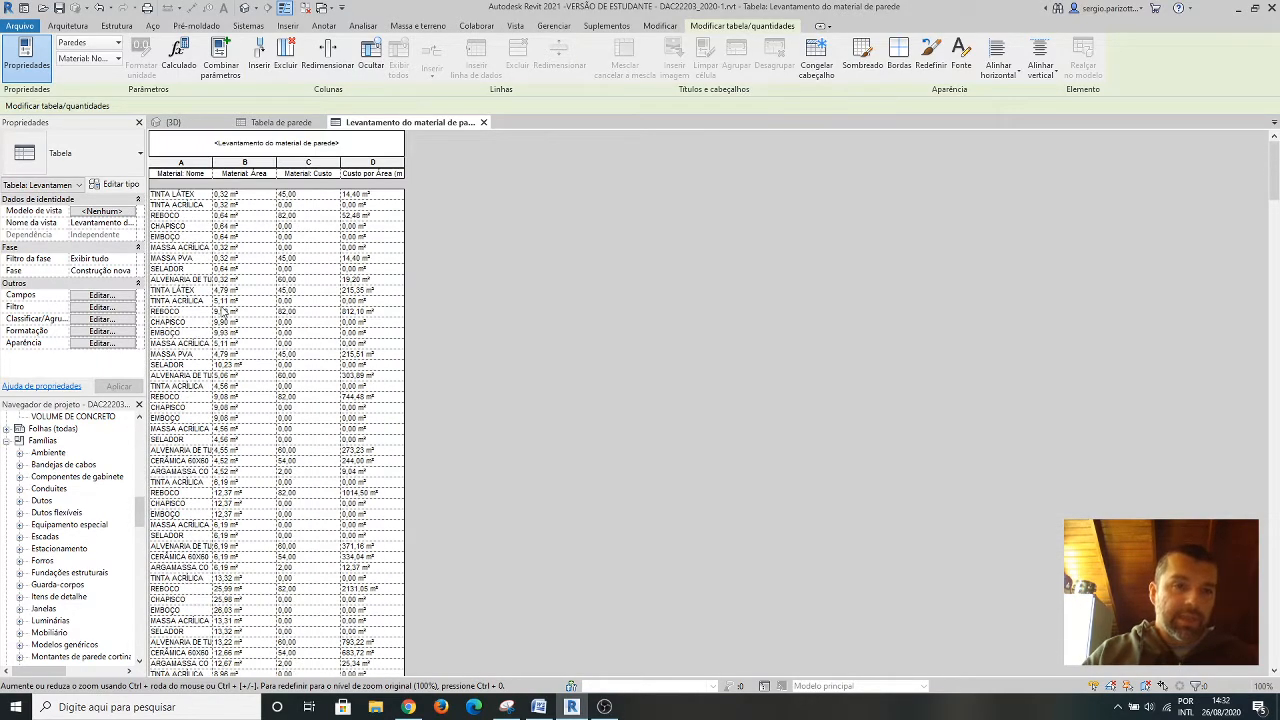
{"action": "left_click", "coordinate": [101, 319]}
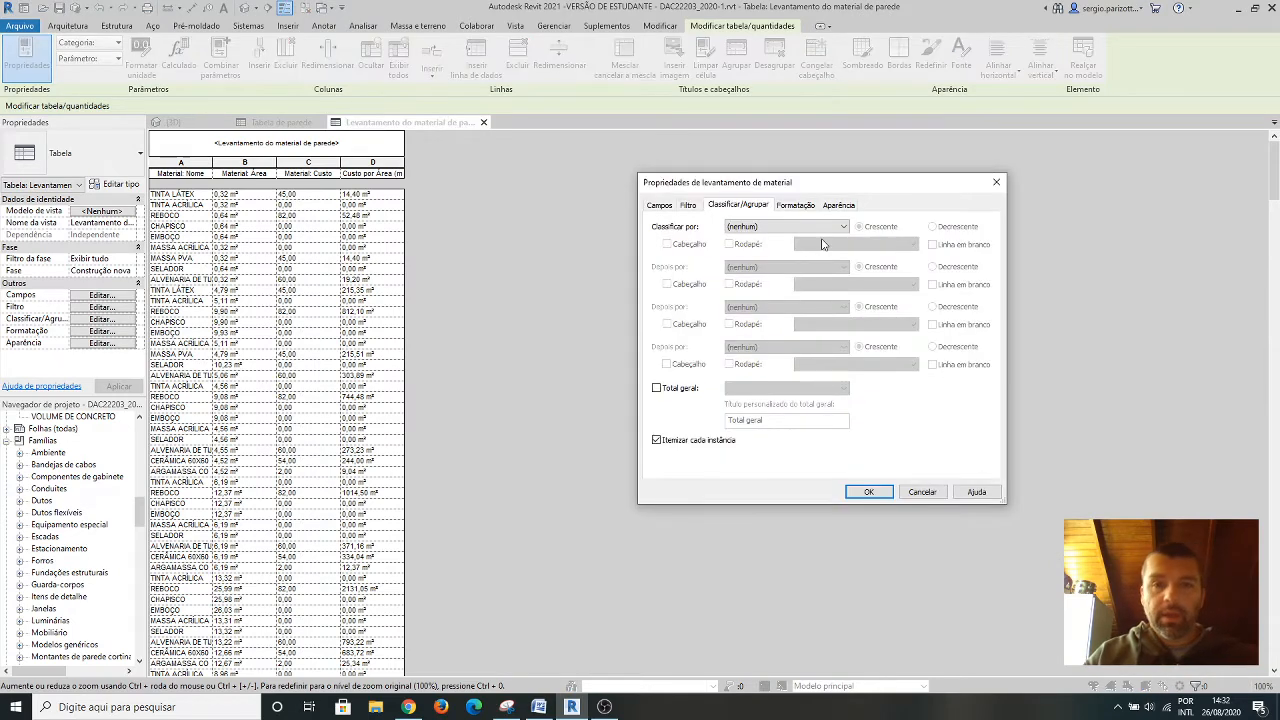
{"action": "left_click", "coordinate": [790, 227]}
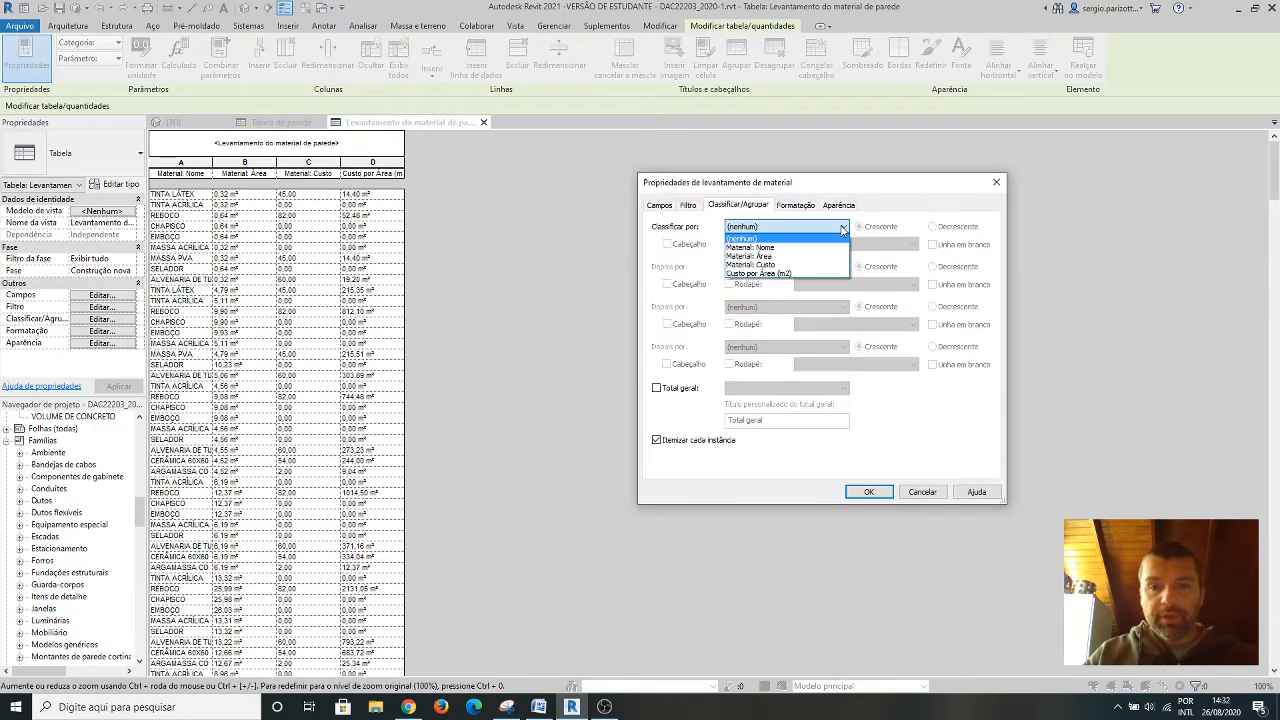
{"action": "left_click", "coordinate": [771, 249]}
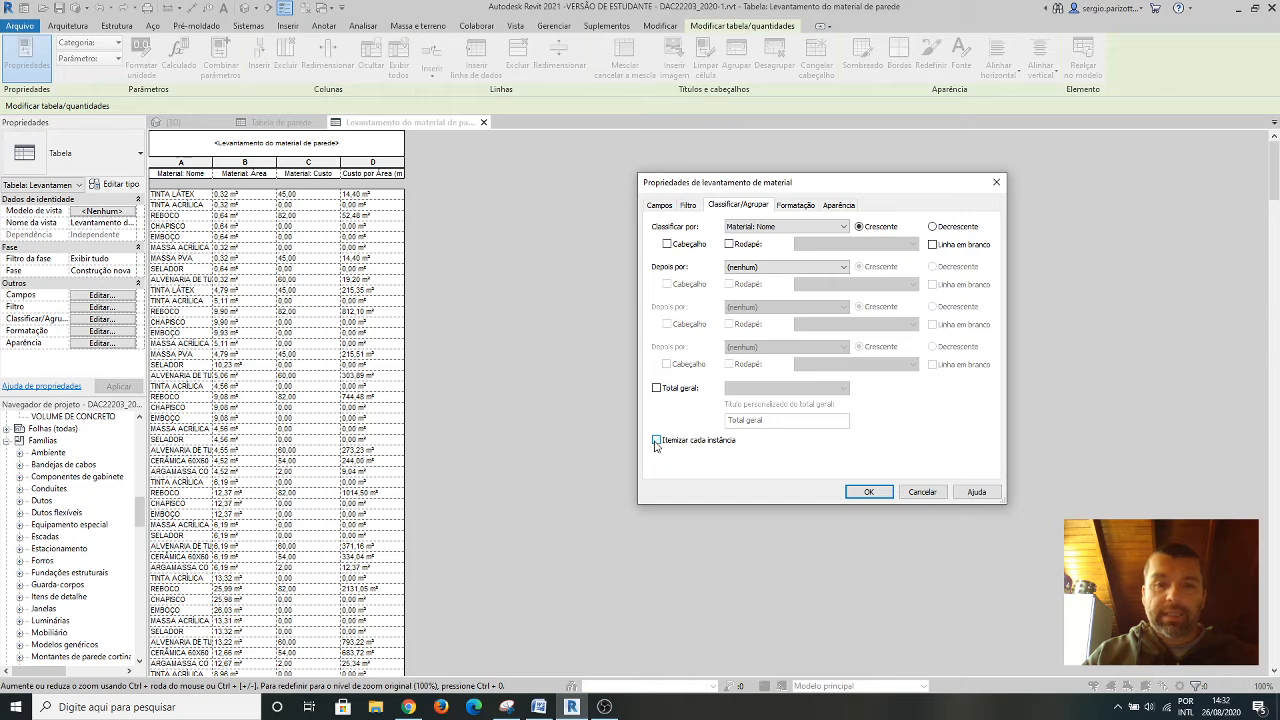
{"action": "left_click", "coordinate": [656, 440]}
{"action": "left_click", "coordinate": [657, 389]}
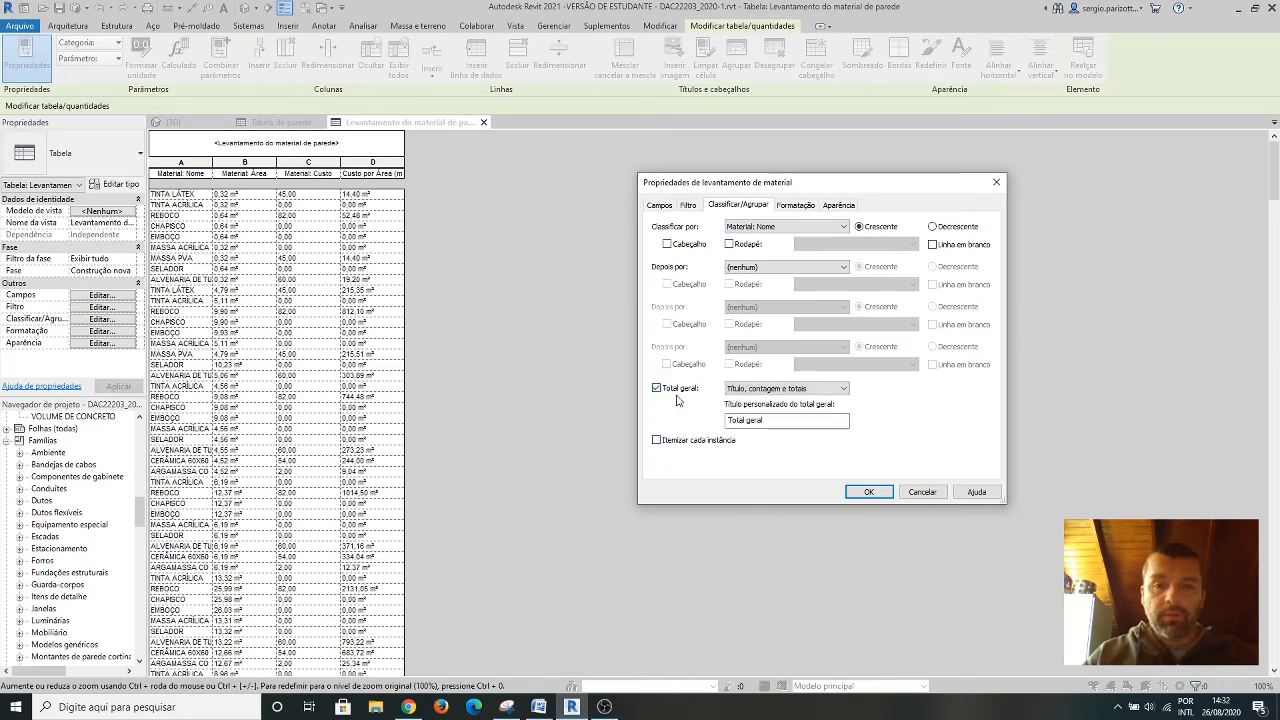
{"action": "left_click", "coordinate": [878, 494]}
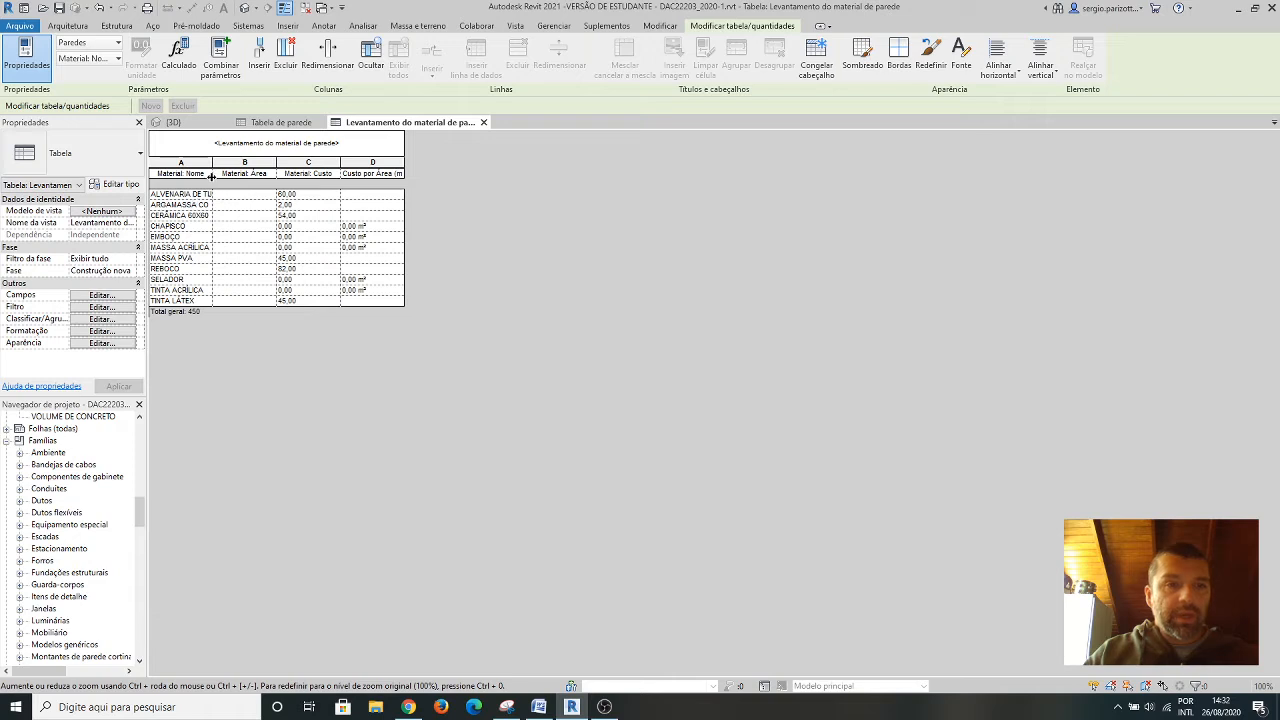
Widen the Material: Nome column to fit its names and set the Material: Área field to Calcular os totais.
{"action": "left_click_drag", "start_coordinate": [211, 162], "coordinate": [232, 162]}
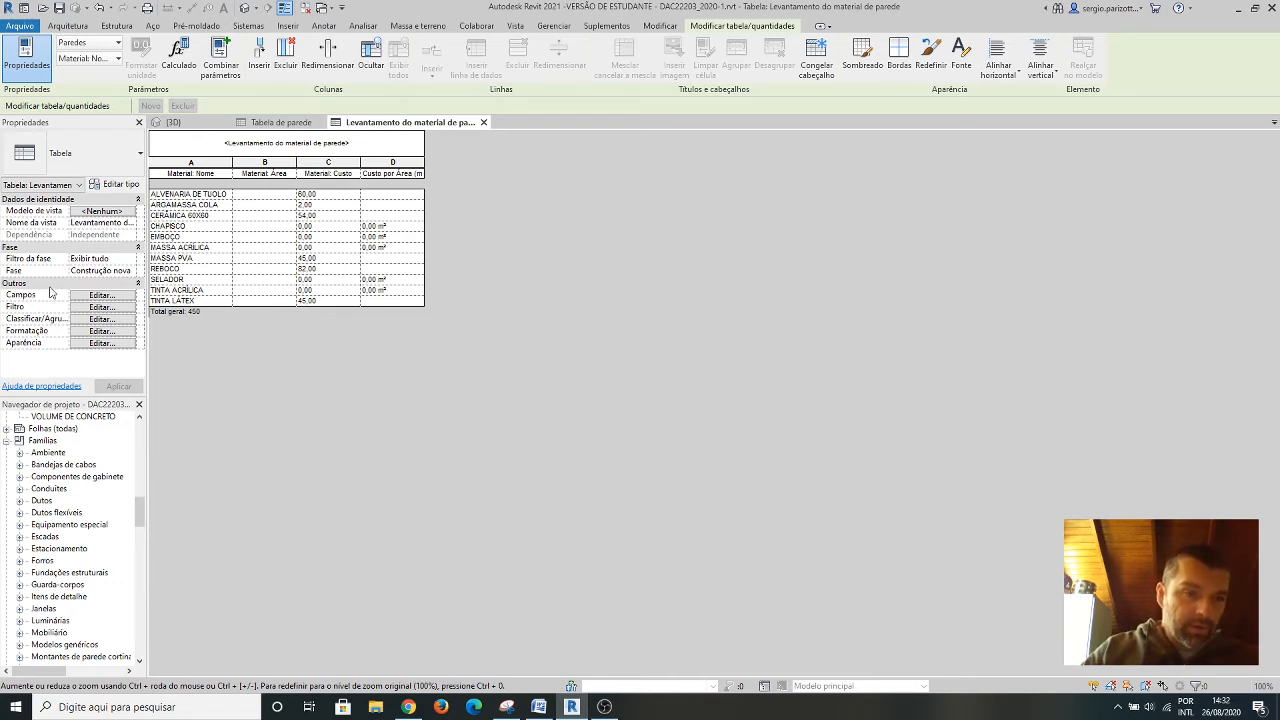
{"action": "left_click", "coordinate": [90, 331]}
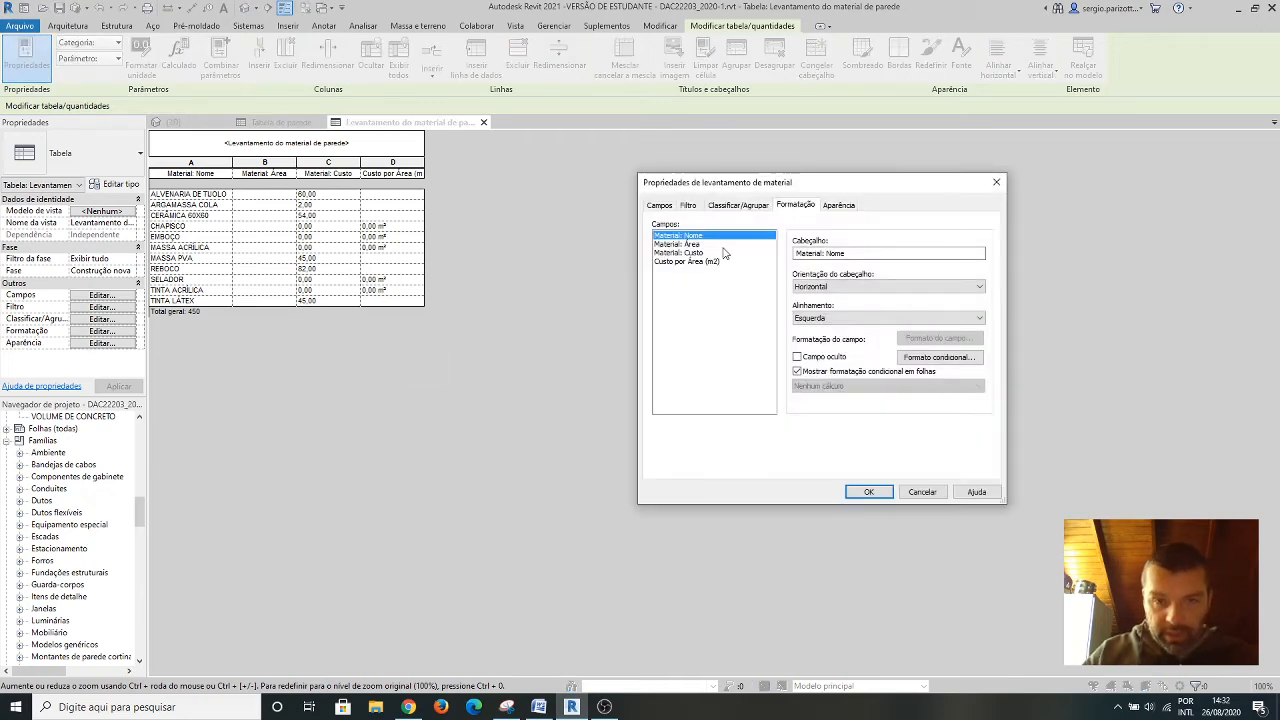
{"action": "left_click", "coordinate": [679, 245]}
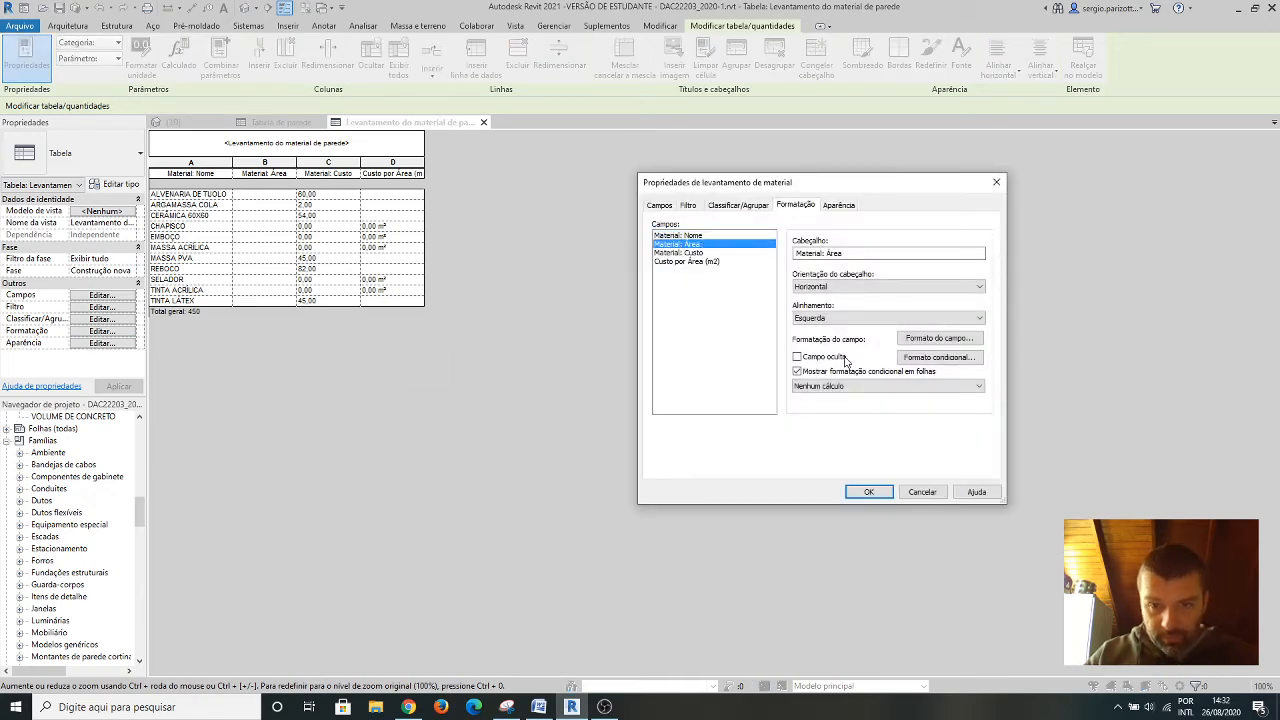
{"action": "left_click", "coordinate": [979, 387]}
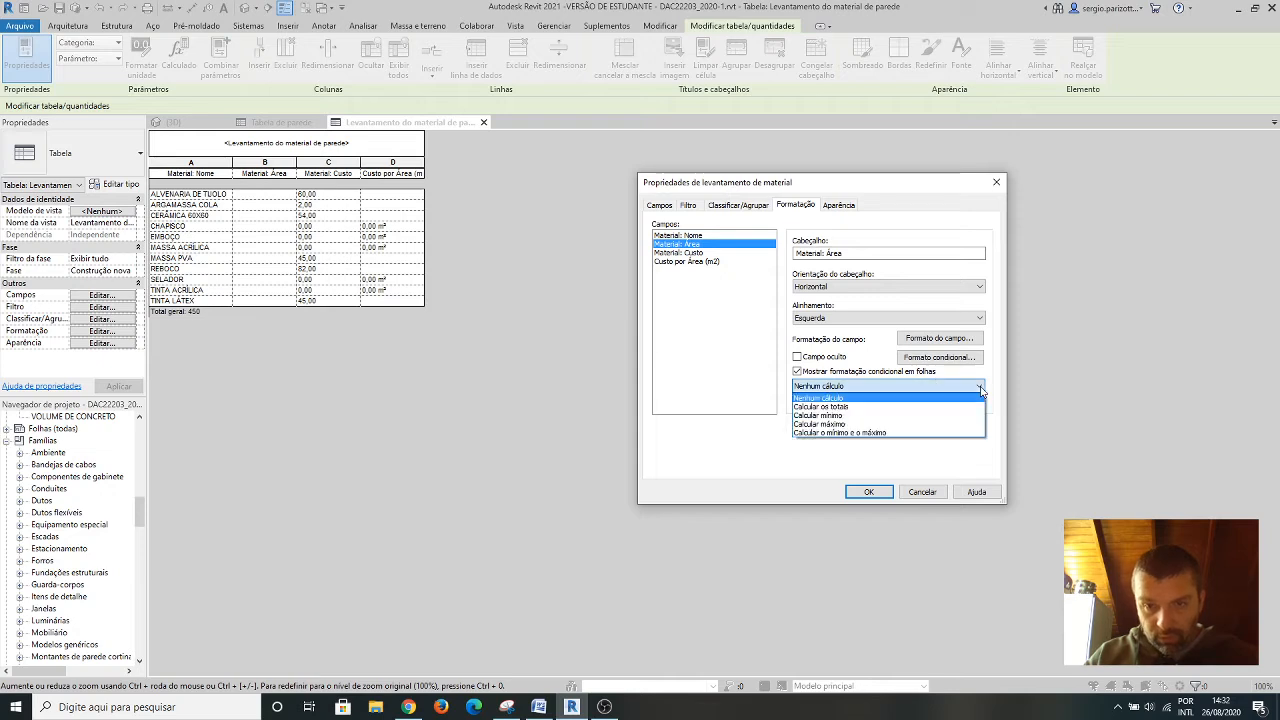
{"action": "left_click", "coordinate": [839, 406]}
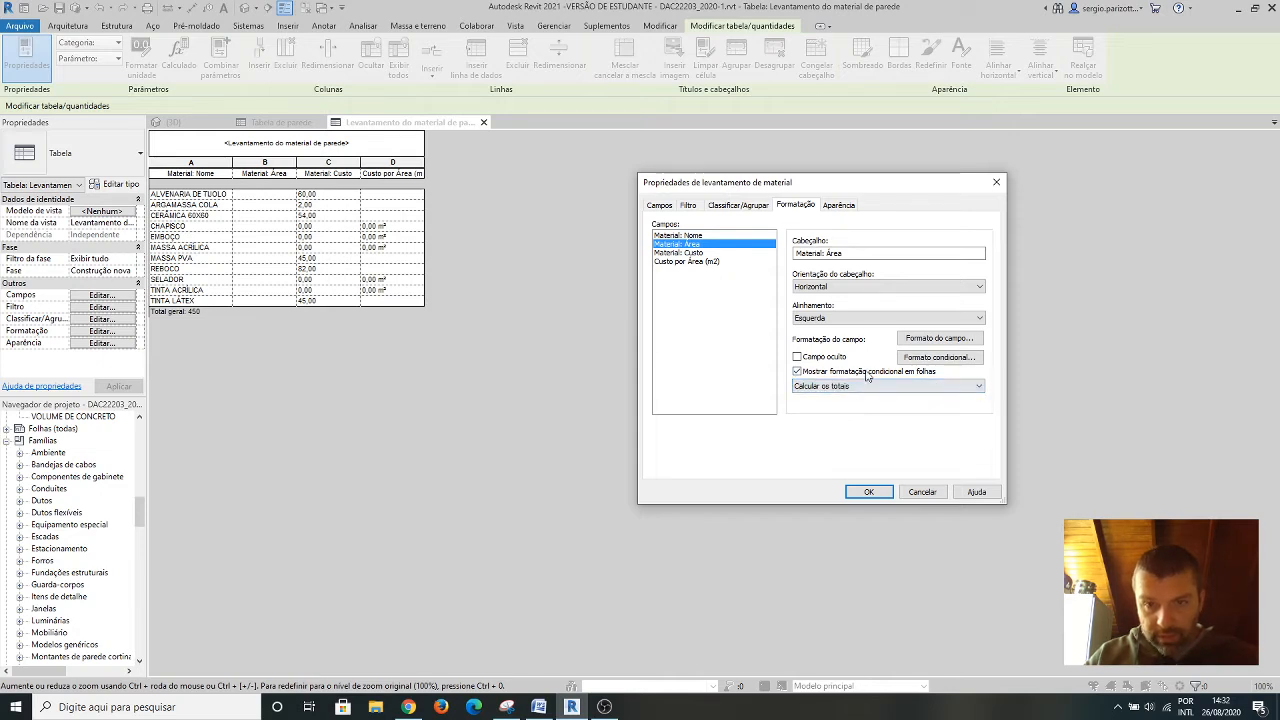
{"action": "left_click", "coordinate": [873, 496]}
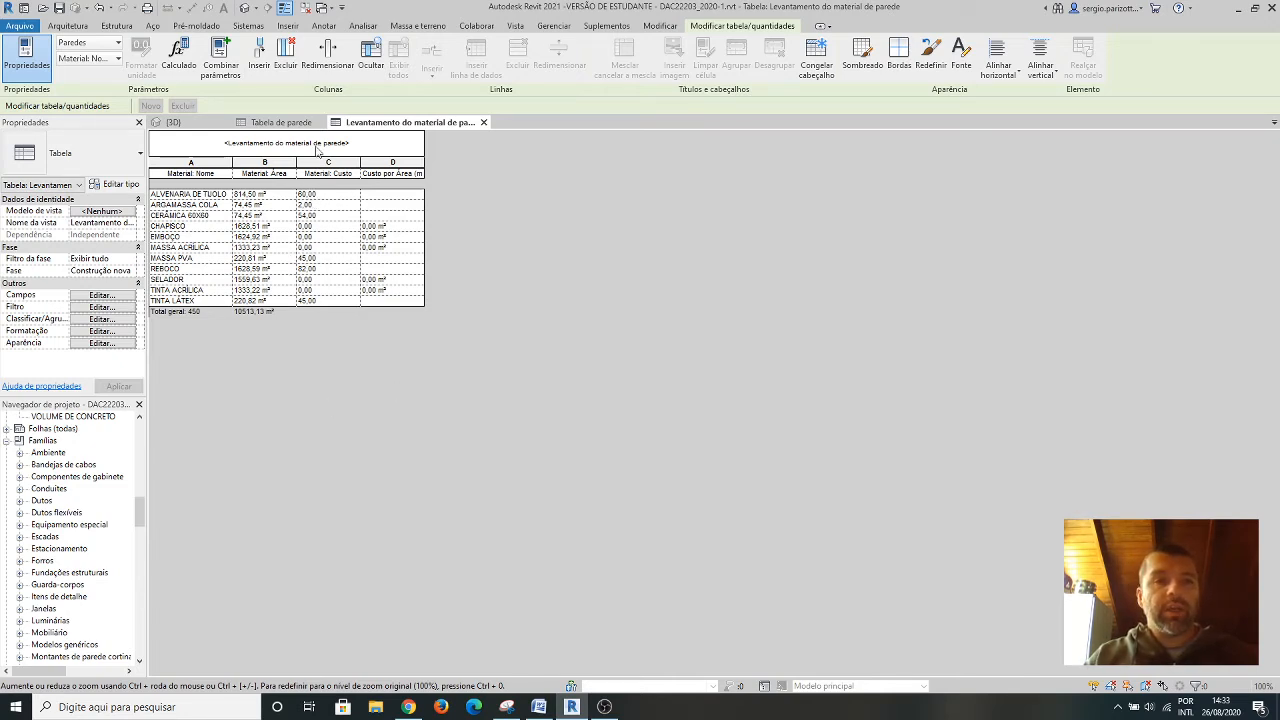
Open the project's material browser.
{"action": "left_click", "coordinate": [553, 26]}
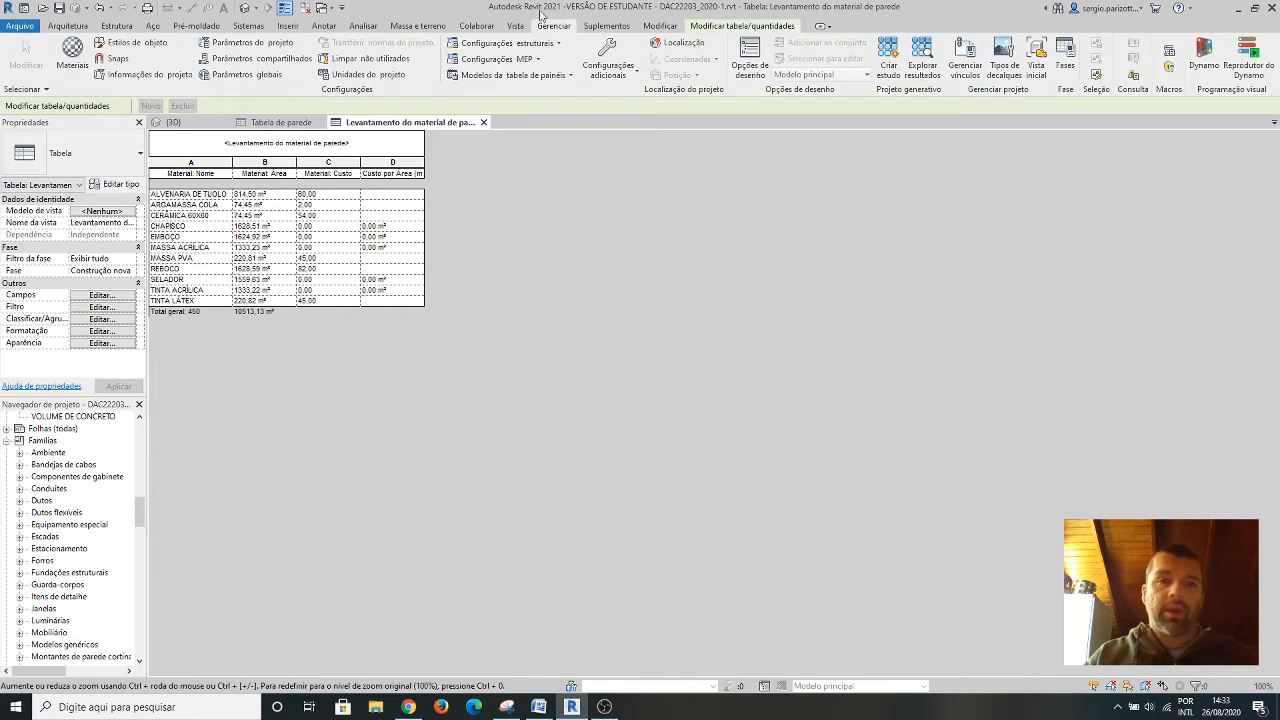
{"action": "left_click", "coordinate": [75, 52]}
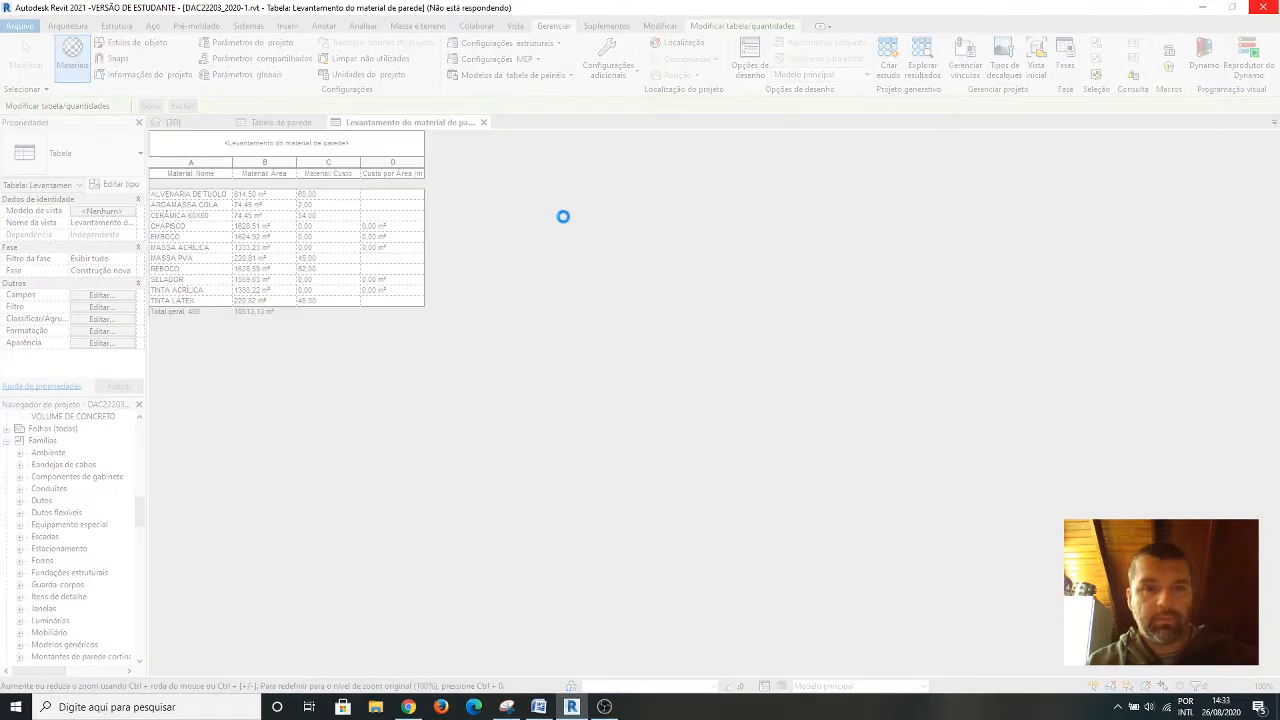
{"action": "left_click", "coordinate": [605, 707]}
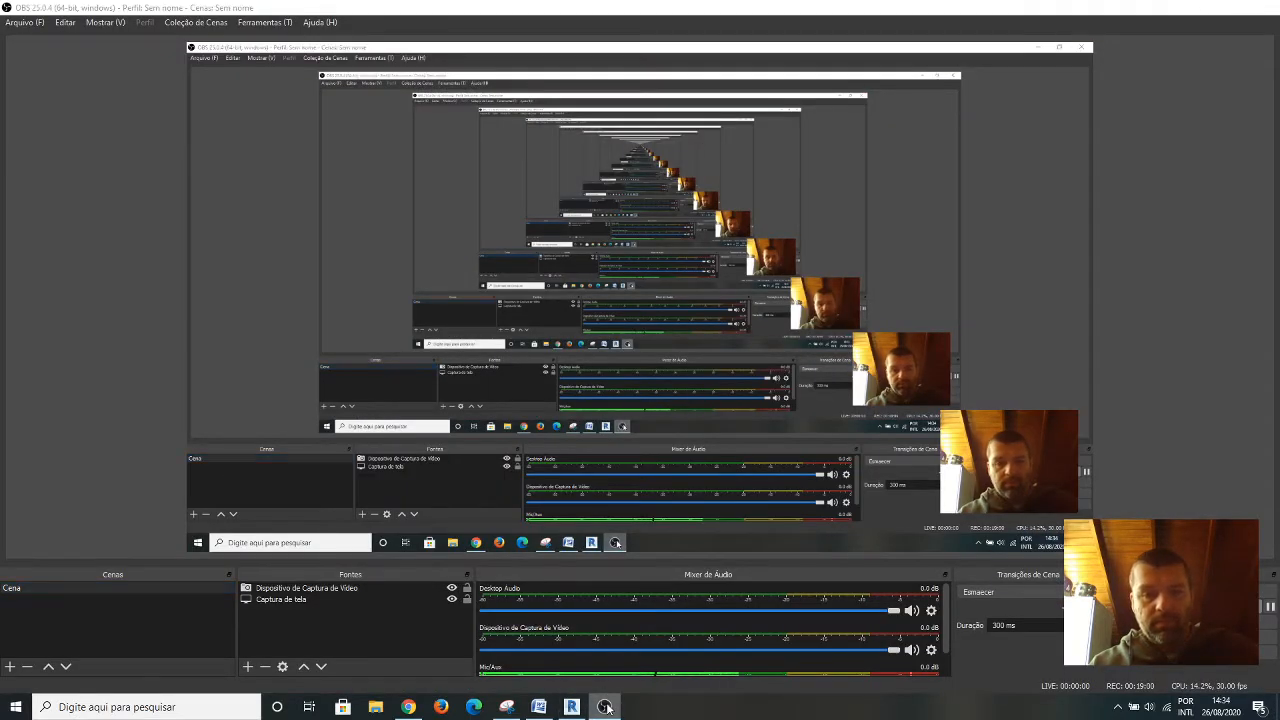
{"action": "left_click", "coordinate": [605, 707]}
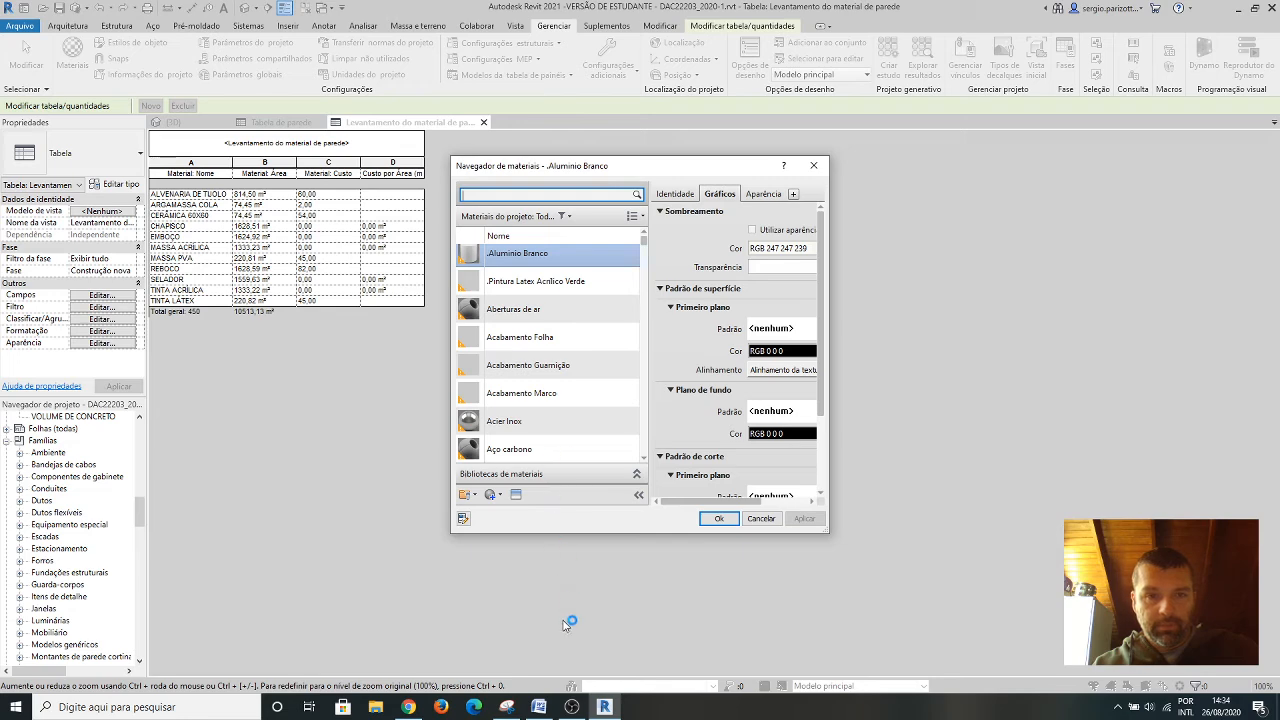
{"action": "left_click", "coordinate": [571, 708]}
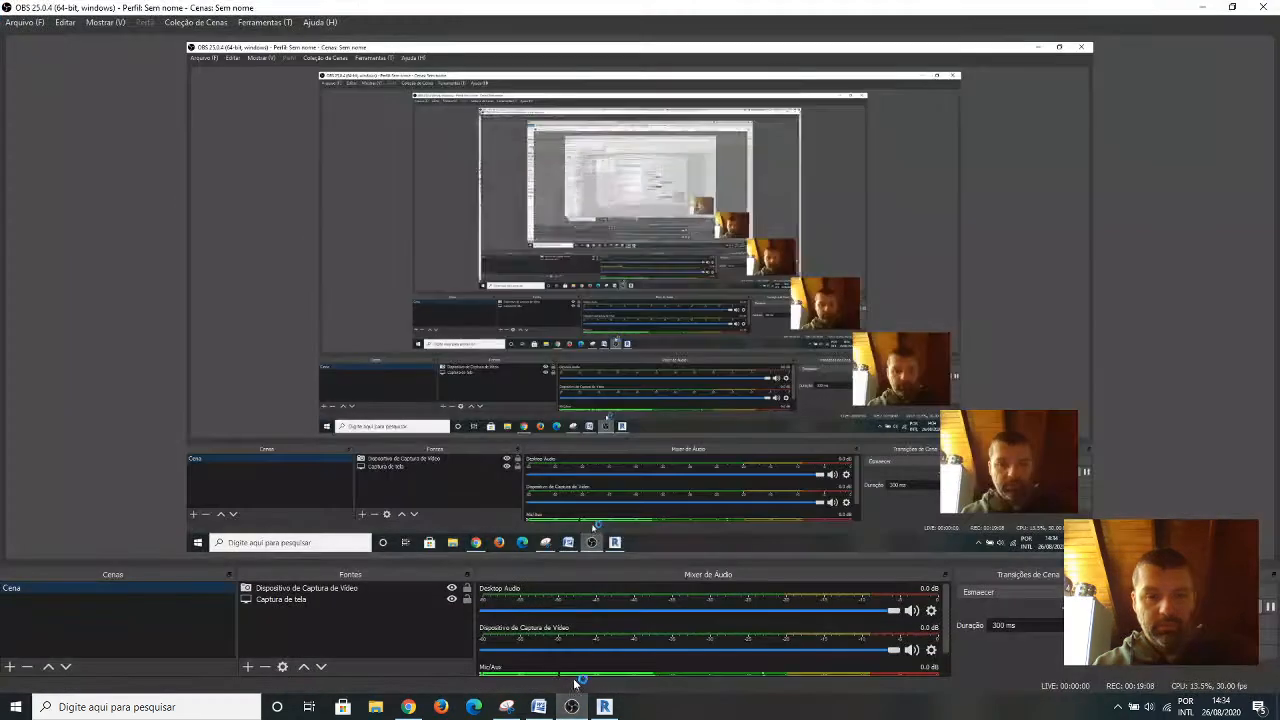
{"action": "mouse_move", "coordinate": [606, 707]}
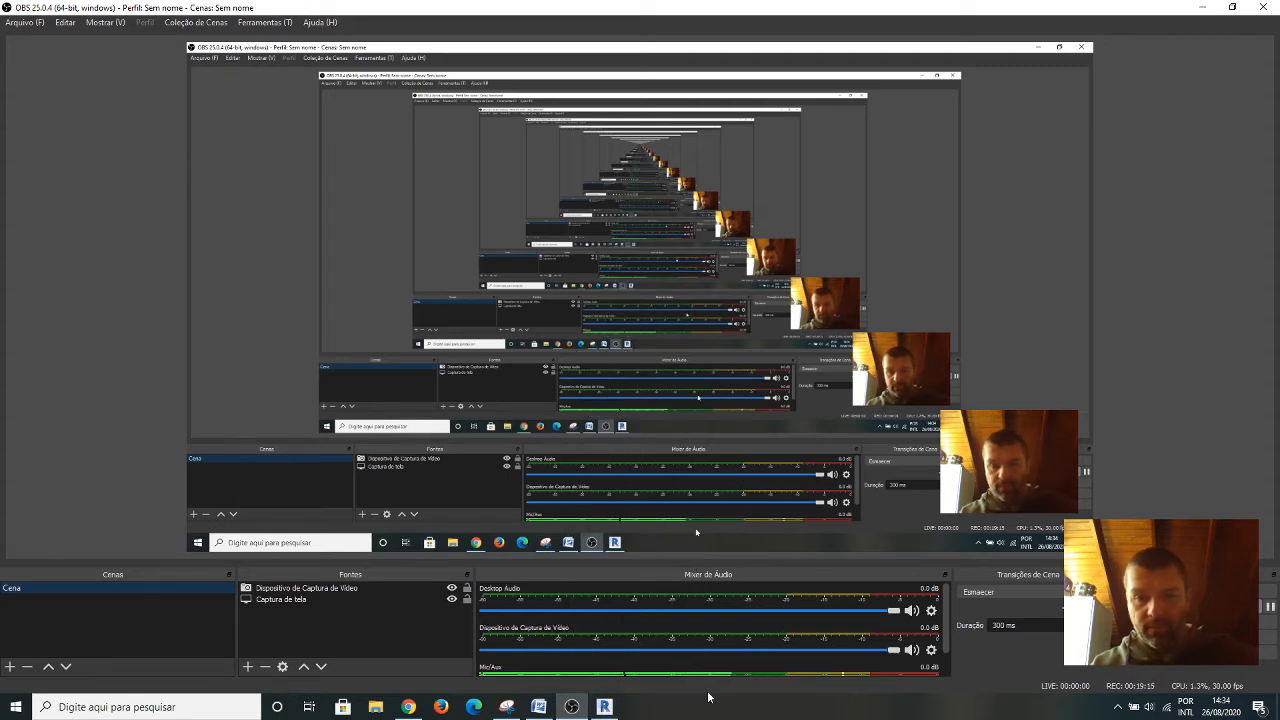
{"action": "left_click", "coordinate": [604, 707]}
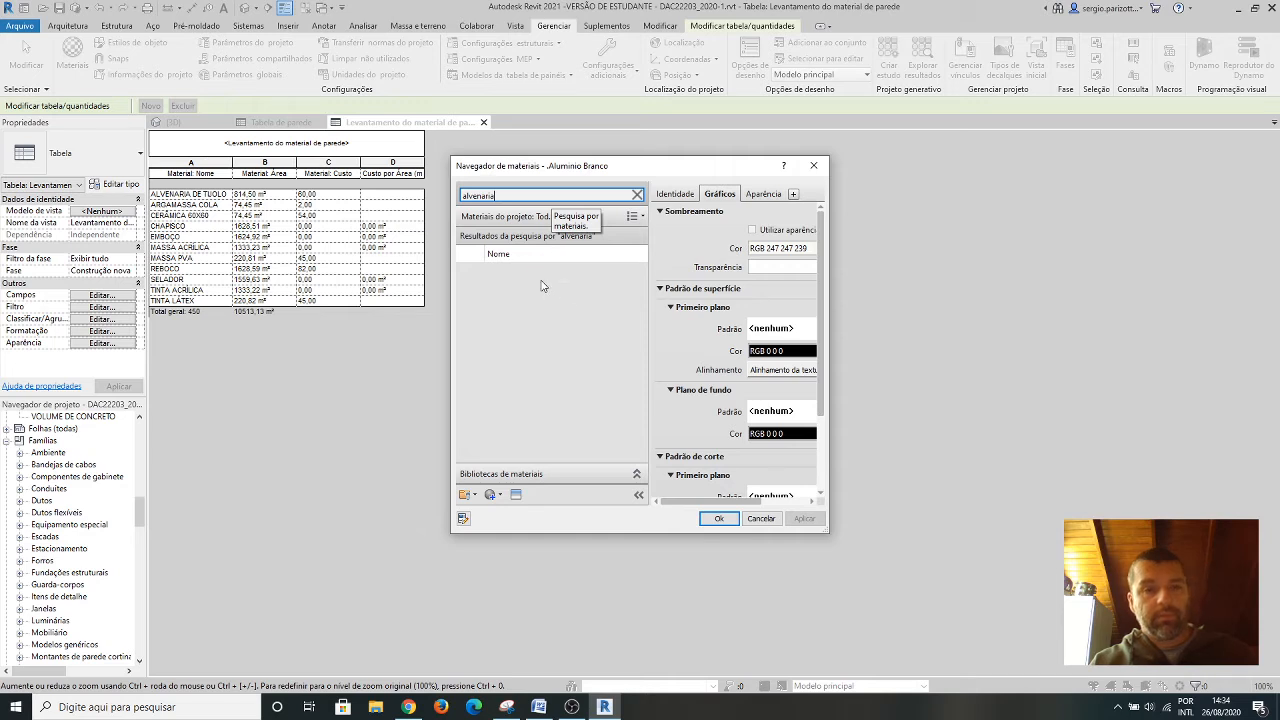
Search the project materials for "alvenaria" and set the cost of ALVENARIA DE TIJOLO to 50,00.
{"action": "left_click", "coordinate": [548, 305]}
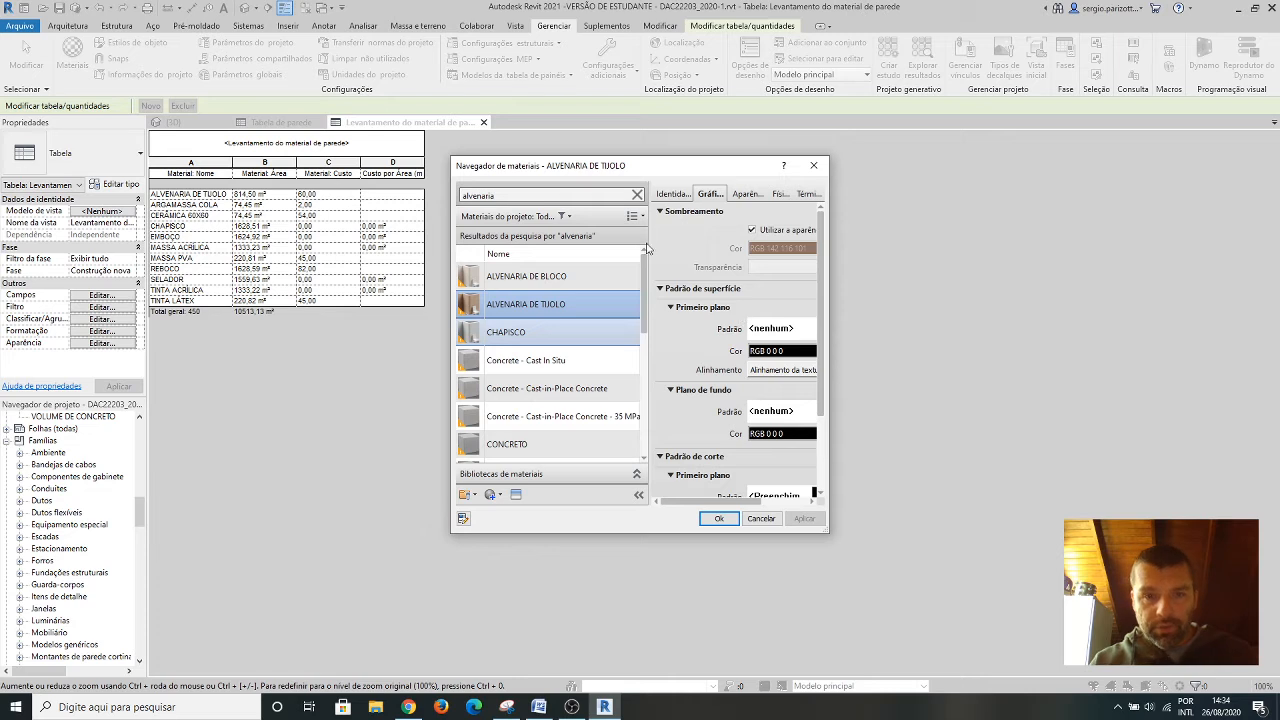
{"action": "left_click", "coordinate": [675, 195]}
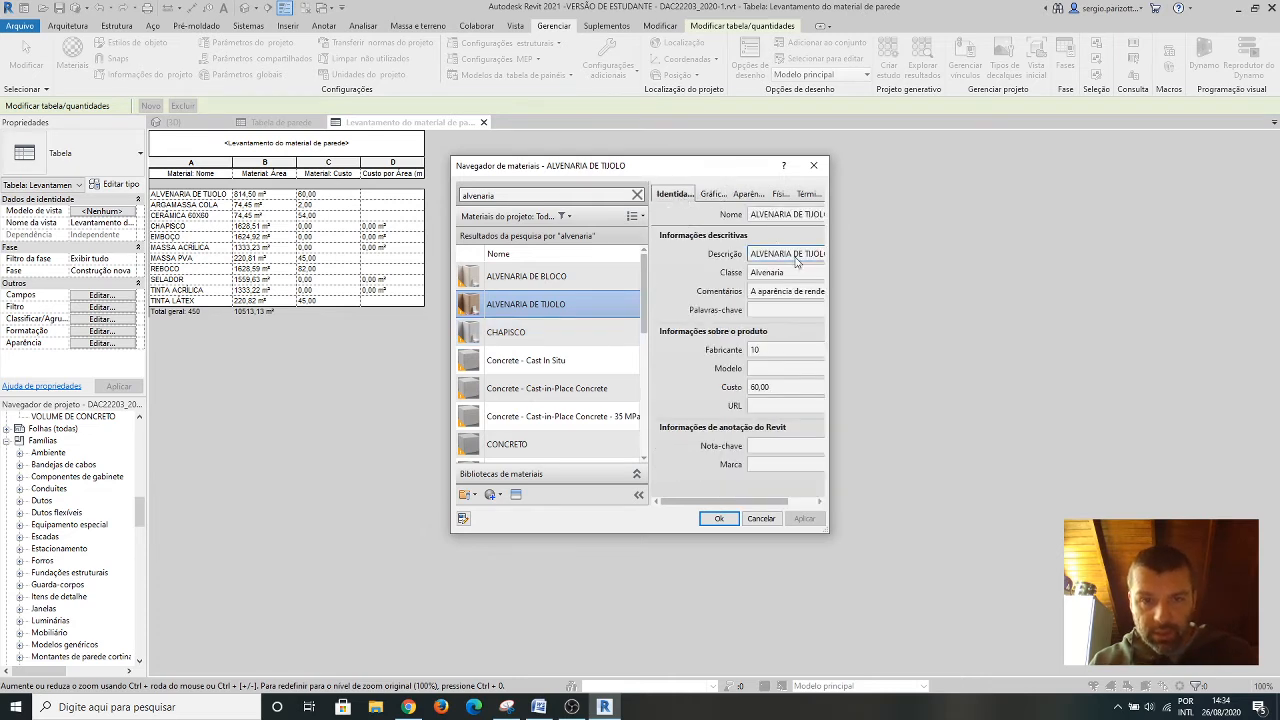
{"action": "left_click", "coordinate": [758, 391]}
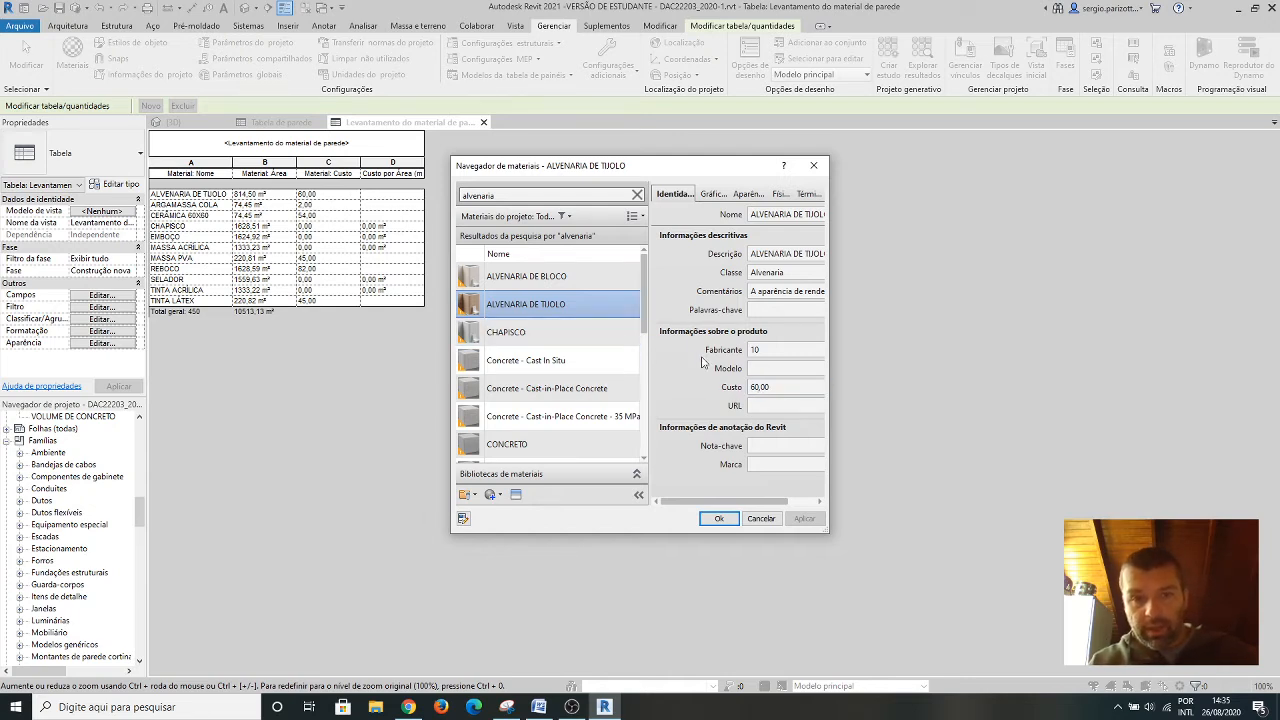
{"action": "left_click", "coordinate": [755, 387]}
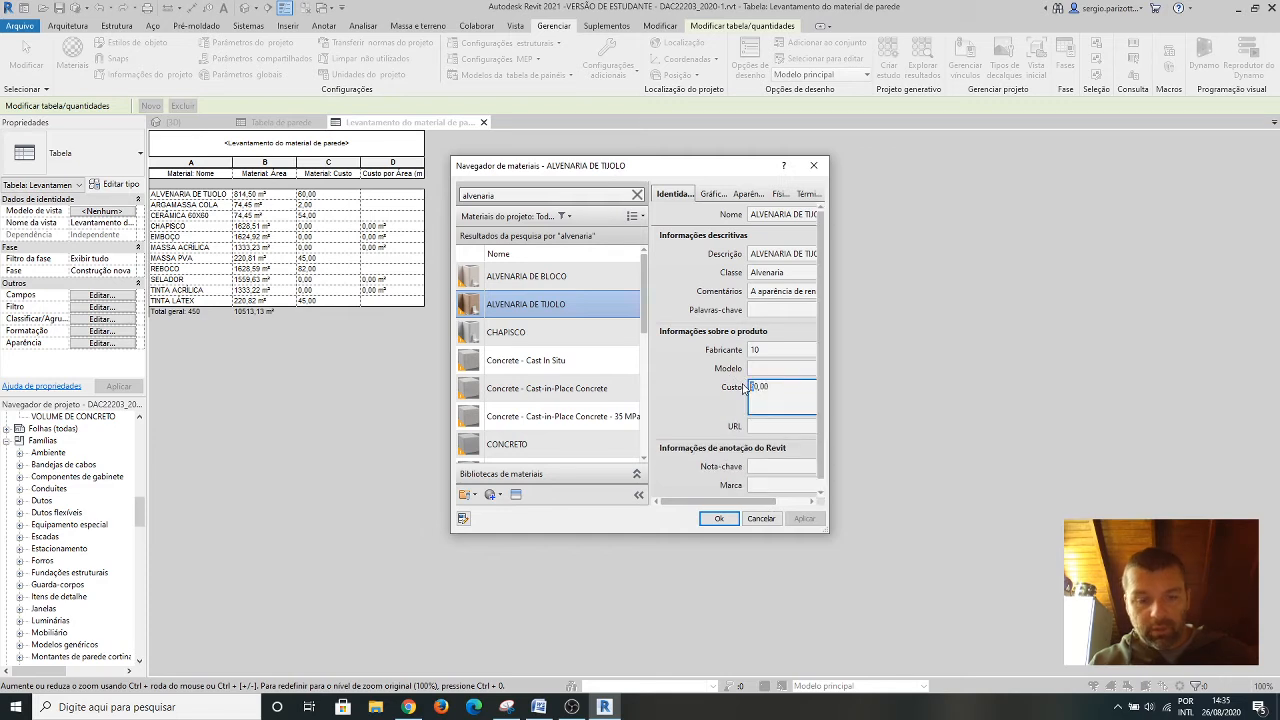
{"action": "type", "text": "5"}
{"action": "left_click", "coordinate": [731, 519]}
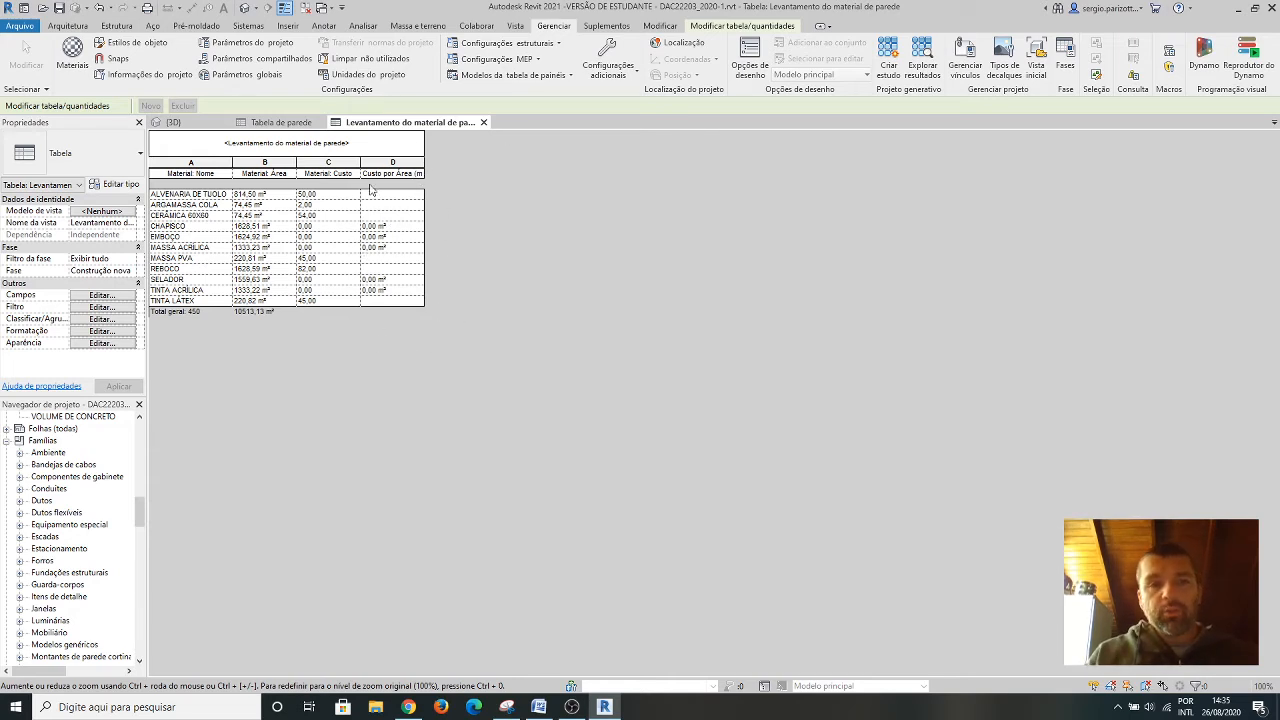
Set the Custo por Área (m2) field of the wall material takeoff to Calcular os totais.
{"action": "left_click", "coordinate": [102, 331]}
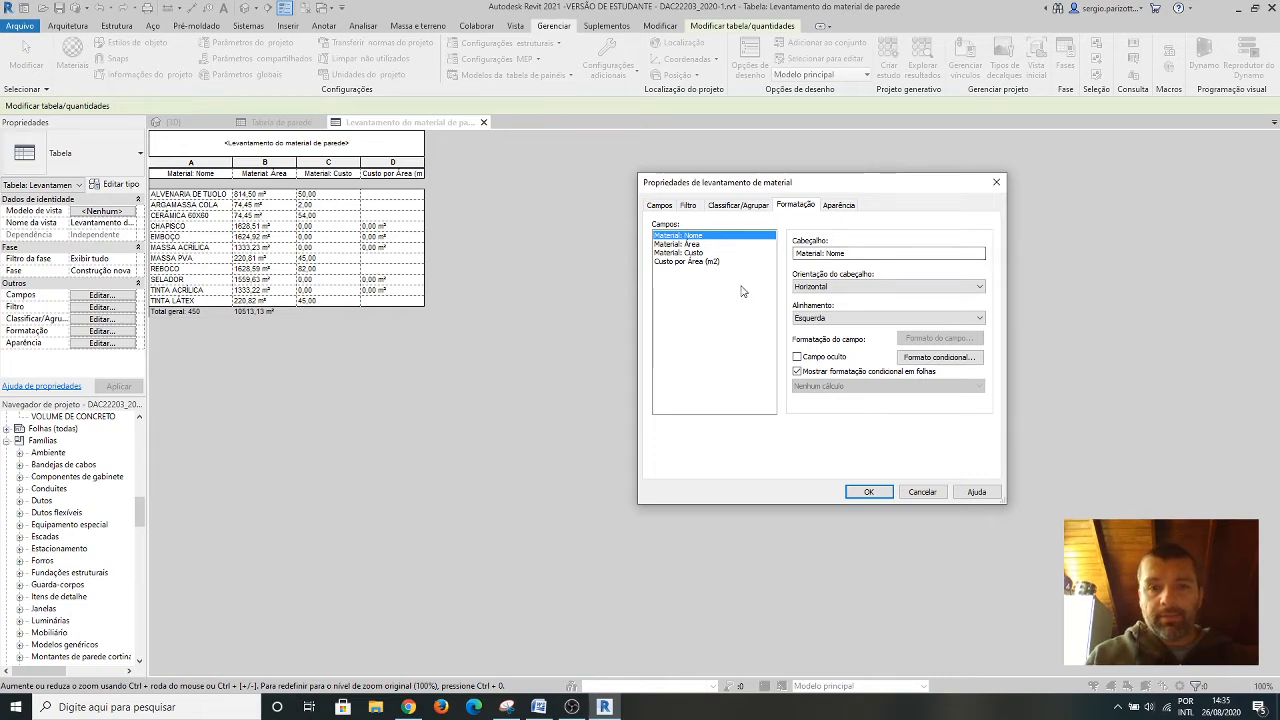
{"action": "left_click", "coordinate": [700, 262]}
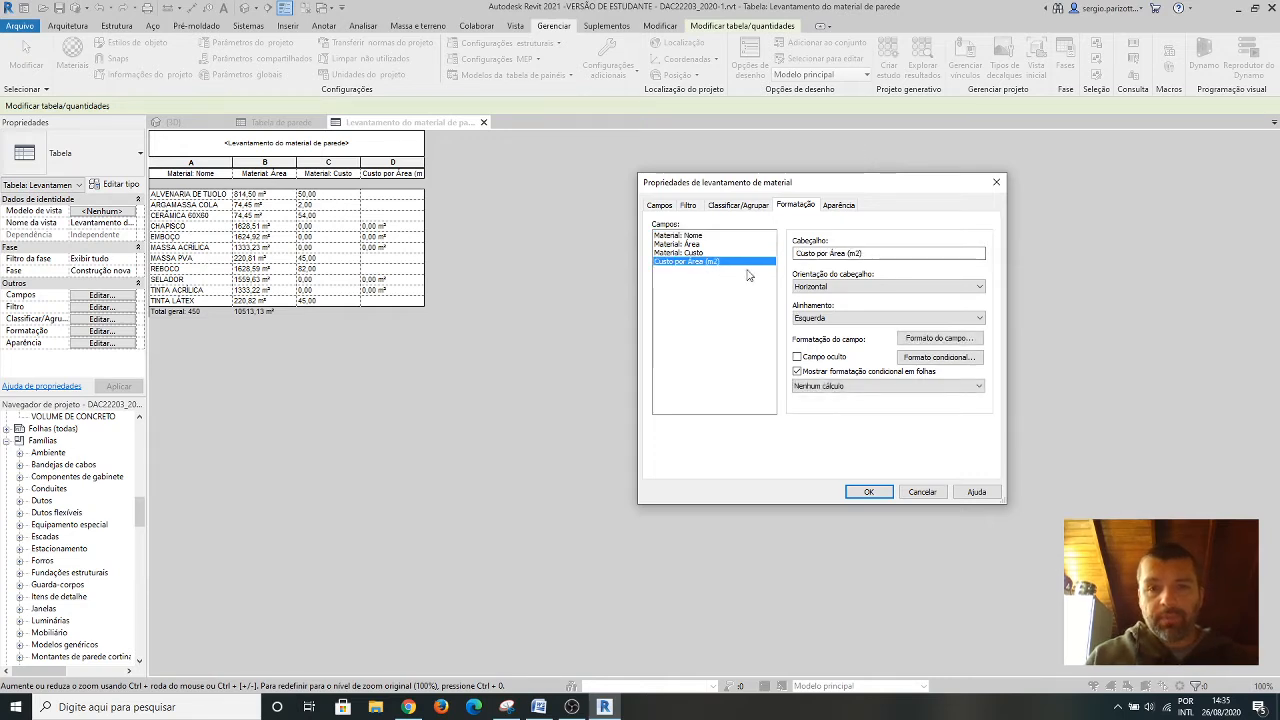
{"action": "left_click", "coordinate": [978, 386]}
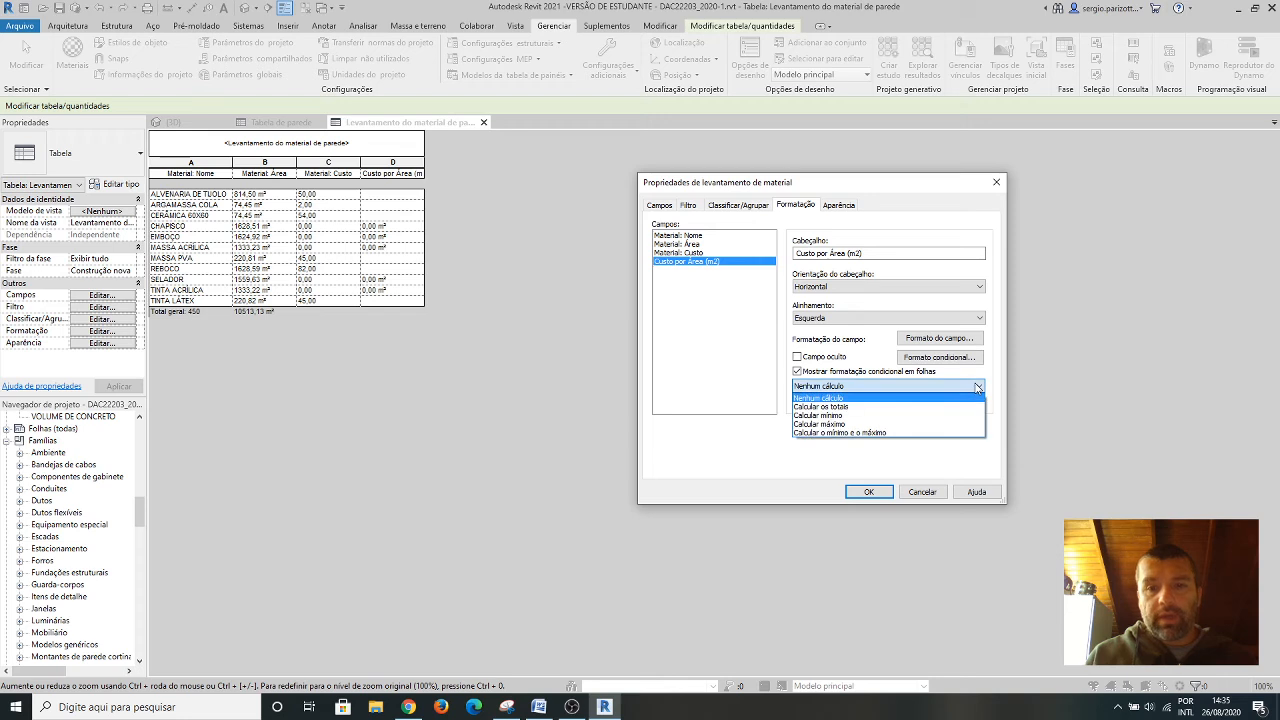
{"action": "left_click", "coordinate": [846, 407]}
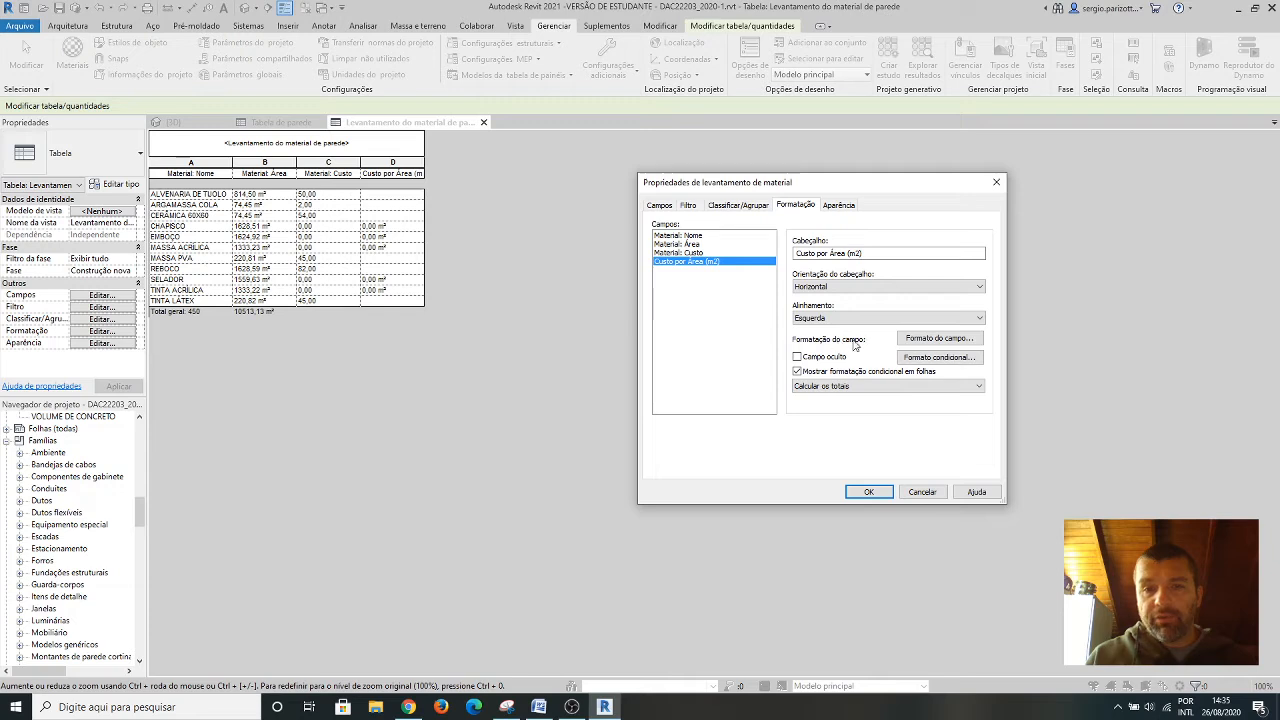
Override the project settings in the Custo por Área (m2) field format, set its unit symbol to Nenhum and apply the takeoff's formatting.
{"action": "left_click", "coordinate": [925, 340]}
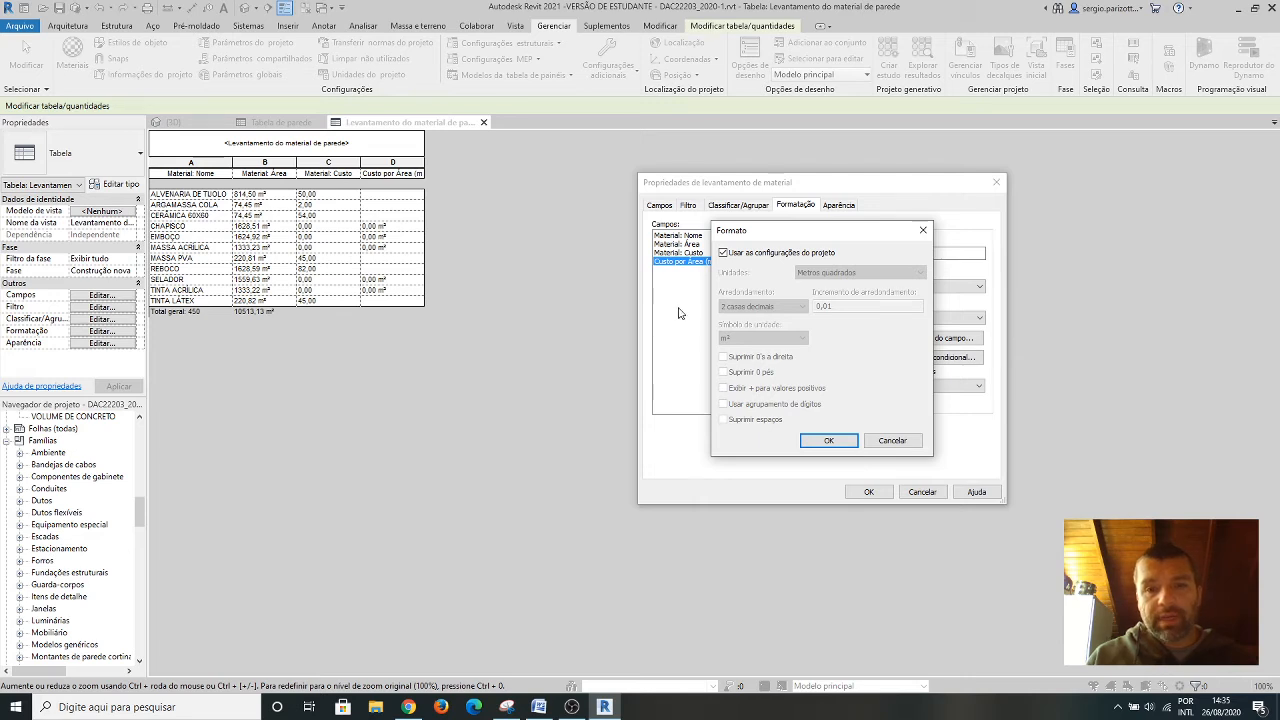
{"action": "left_click", "coordinate": [723, 253]}
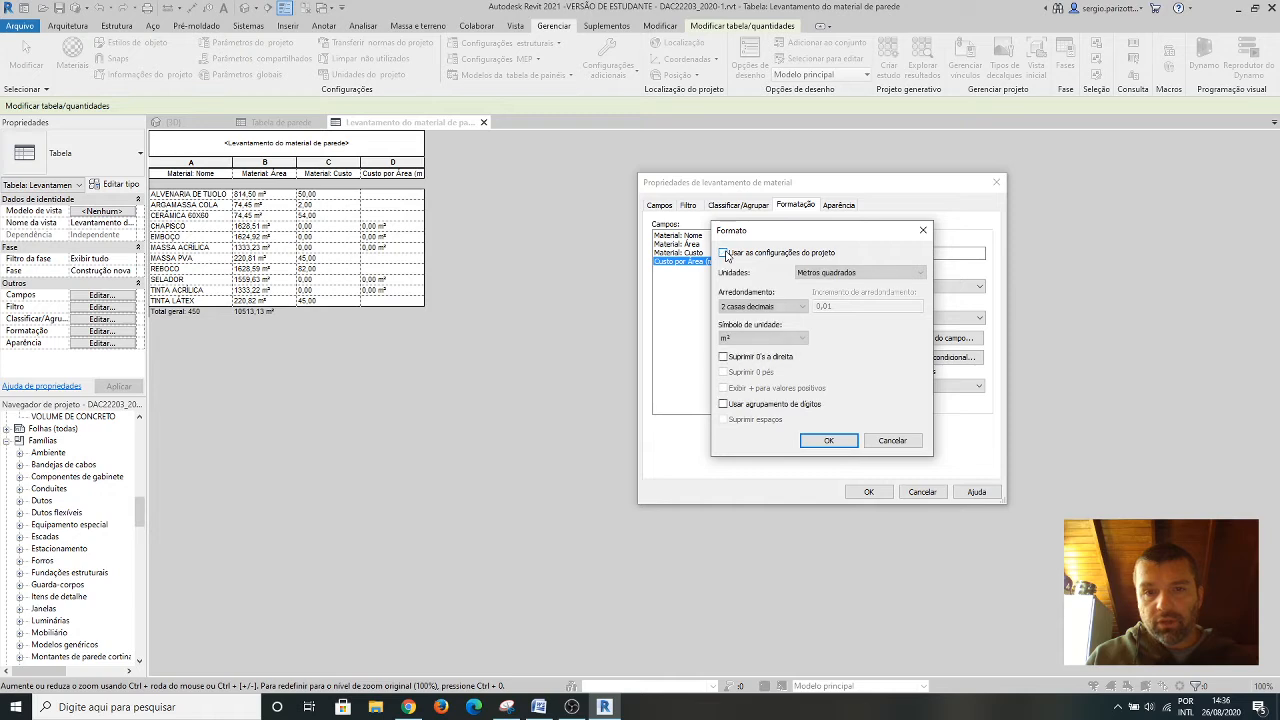
{"action": "left_click", "coordinate": [915, 276]}
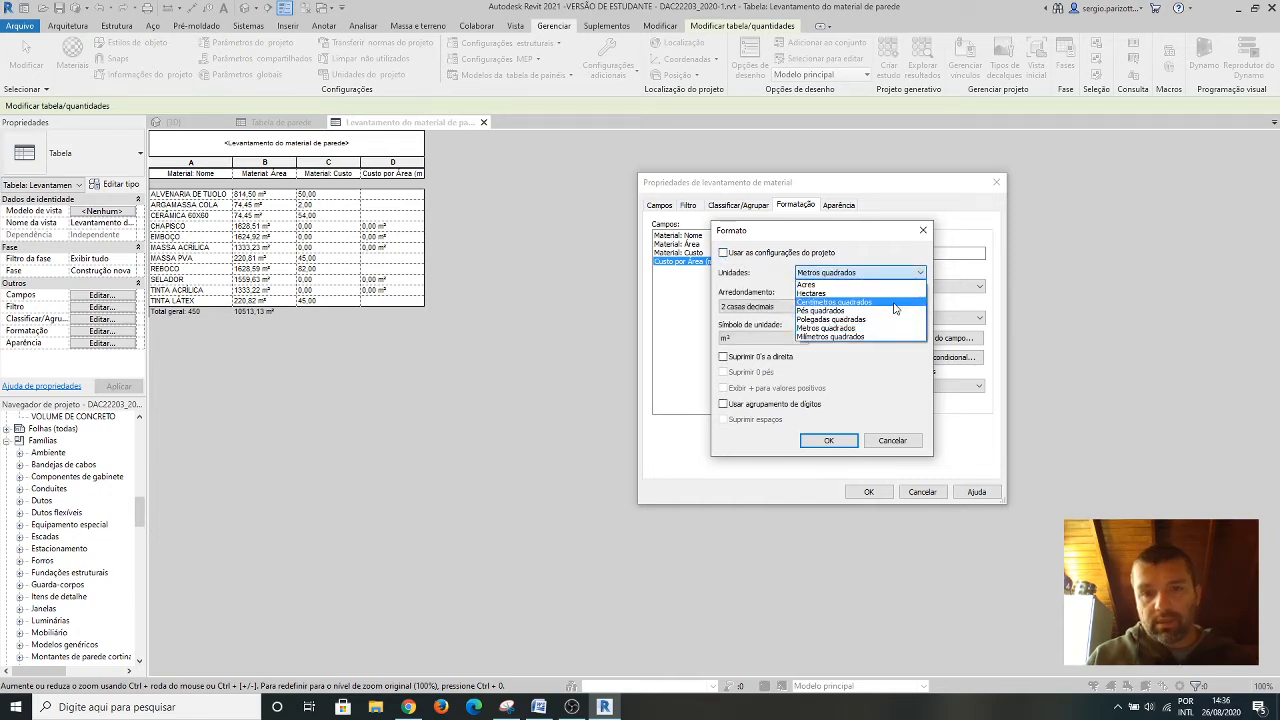
{"action": "left_click", "coordinate": [920, 273]}
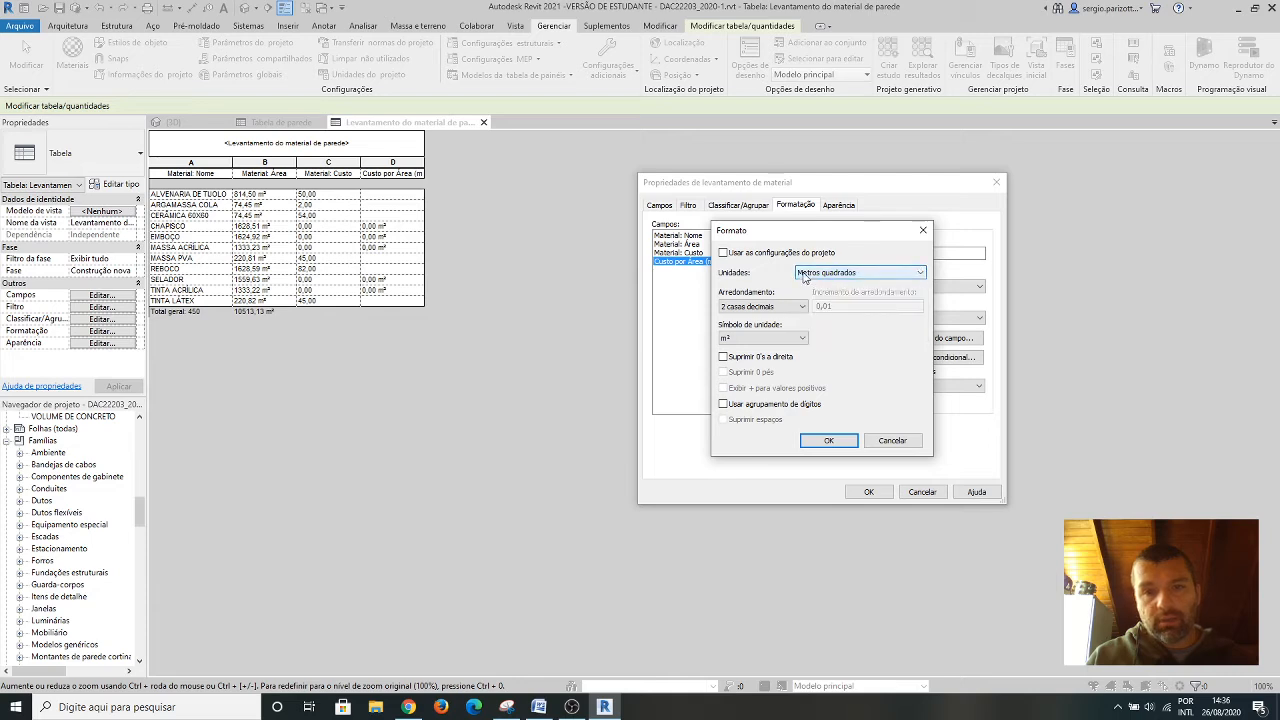
{"action": "left_click", "coordinate": [801, 339]}
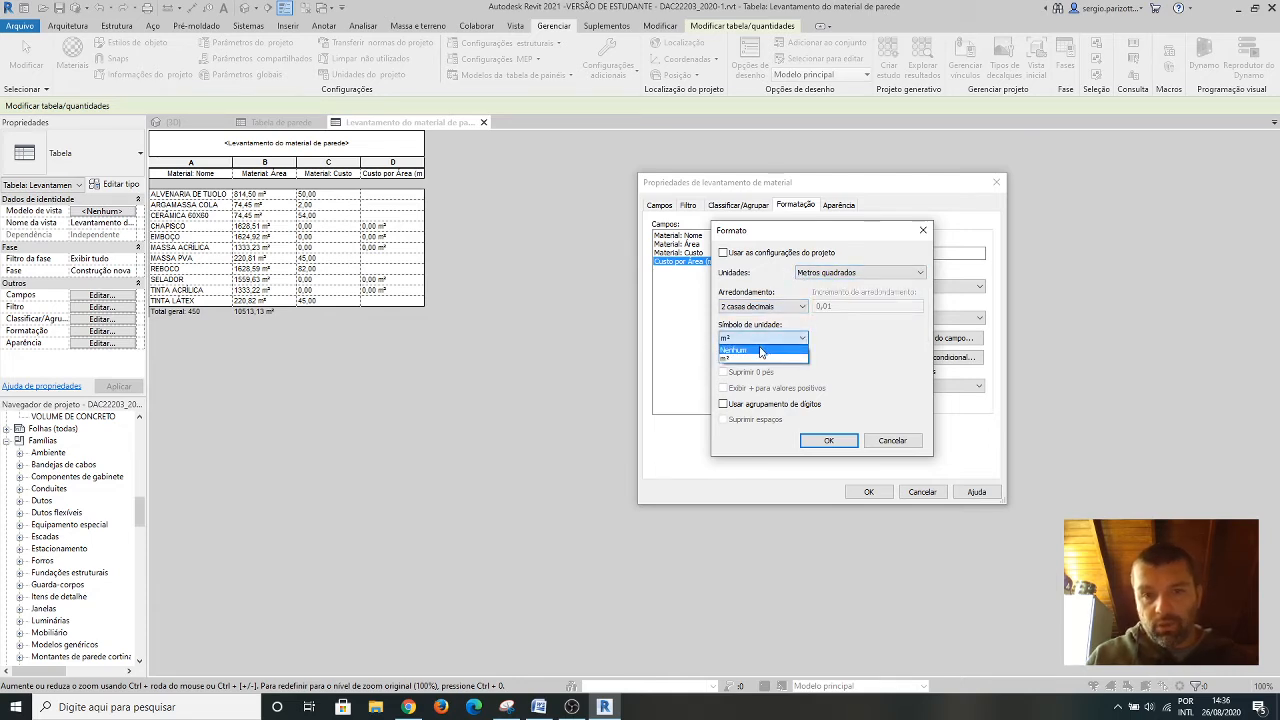
{"action": "left_click", "coordinate": [760, 350]}
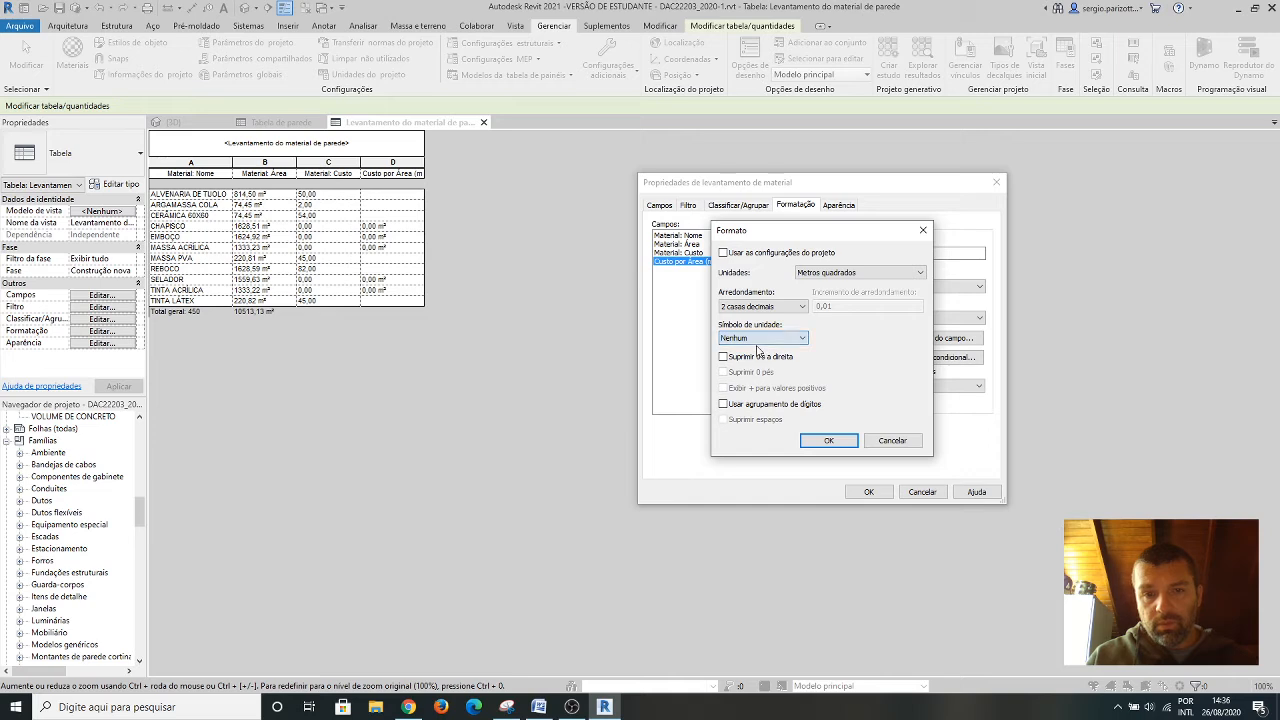
{"action": "left_click", "coordinate": [828, 442]}
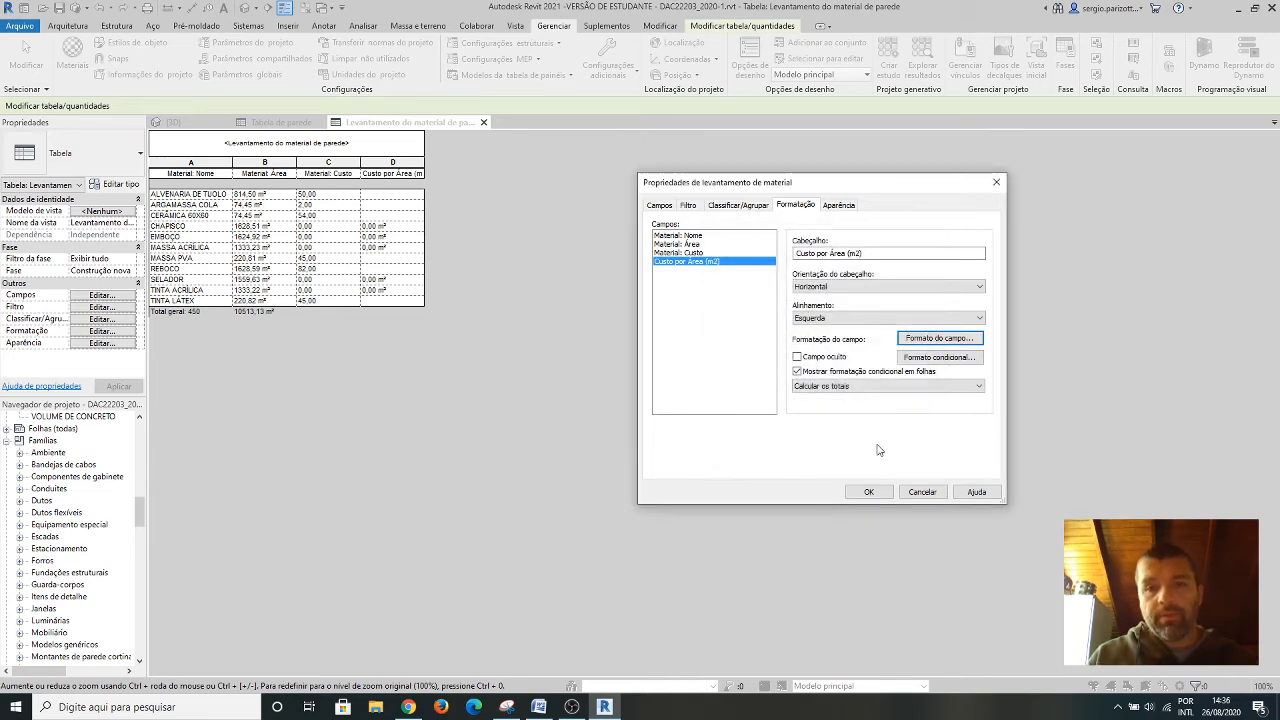
{"action": "left_click", "coordinate": [869, 492]}
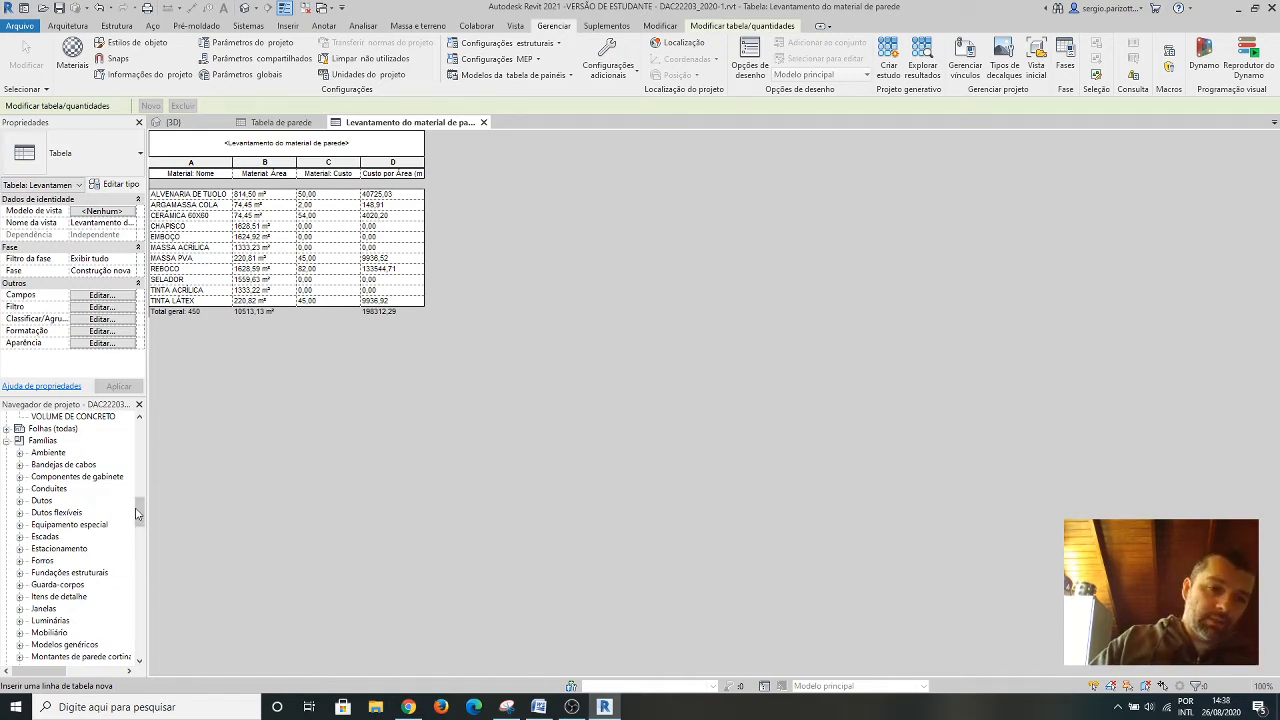
Open the existing TABELA DE JANELAS schedule from the project's schedules.
{"action": "left_click_drag", "start_coordinate": [139, 513], "coordinate": [133, 482]}
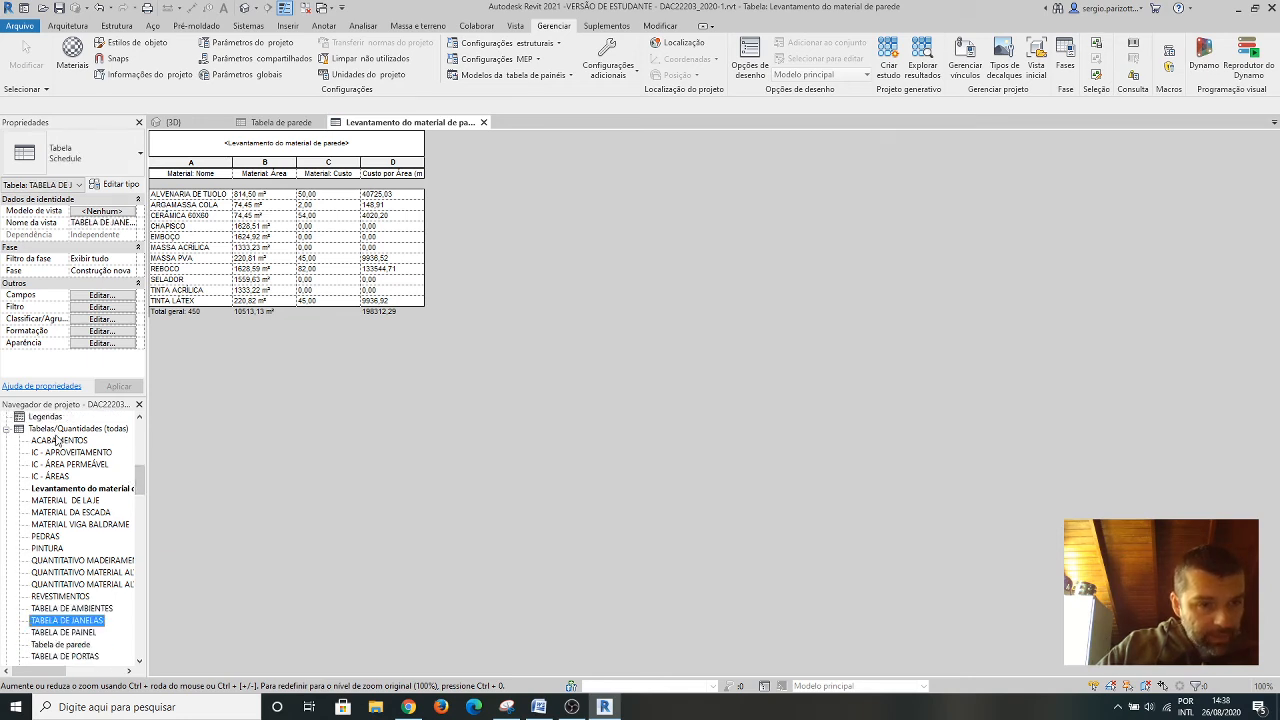
{"action": "scroll", "coordinate": [72, 496], "scroll_direction": "down", "scroll_amount": 2}
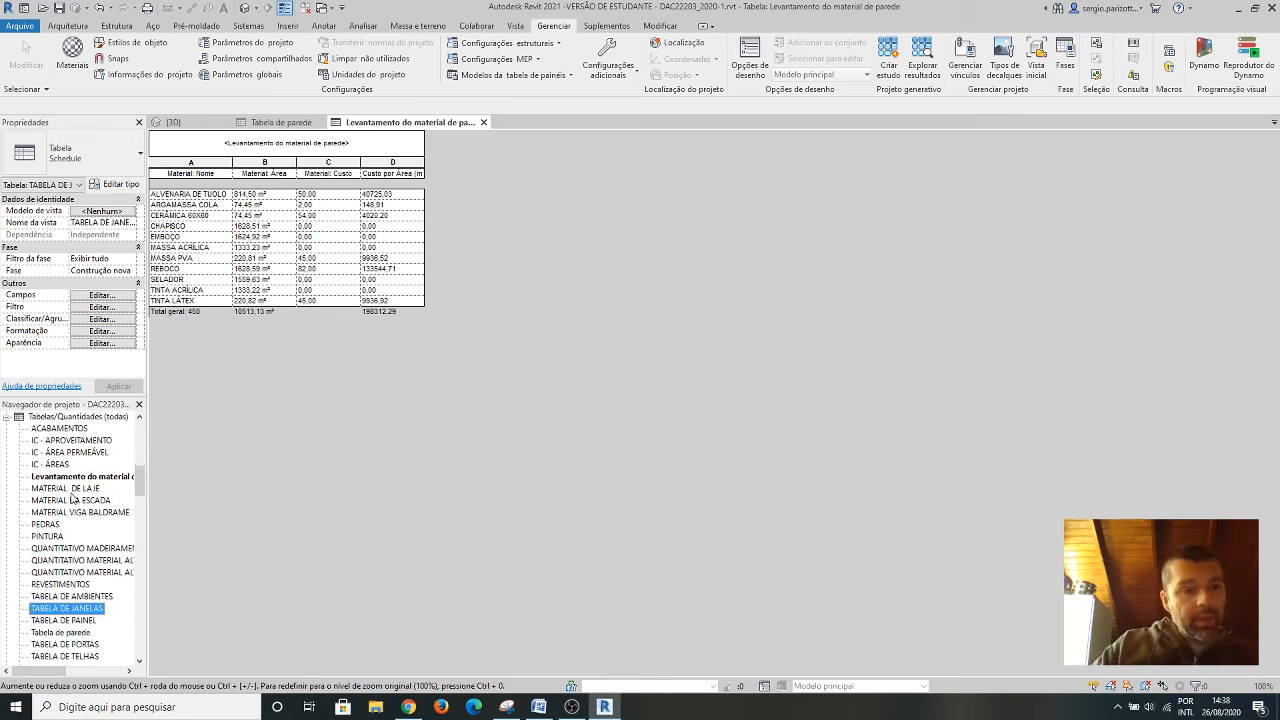
{"action": "scroll", "coordinate": [89, 482], "scroll_direction": "down", "scroll_amount": 3}
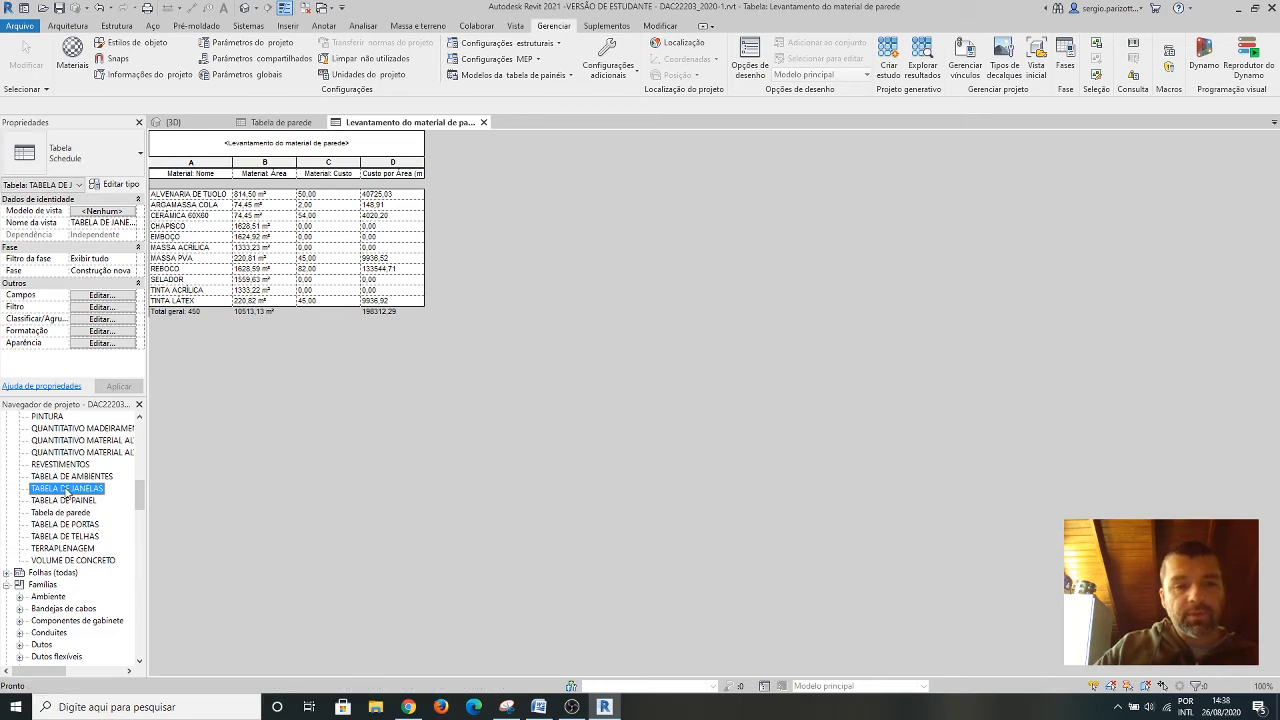
{"action": "double_click", "coordinate": [66, 490]}
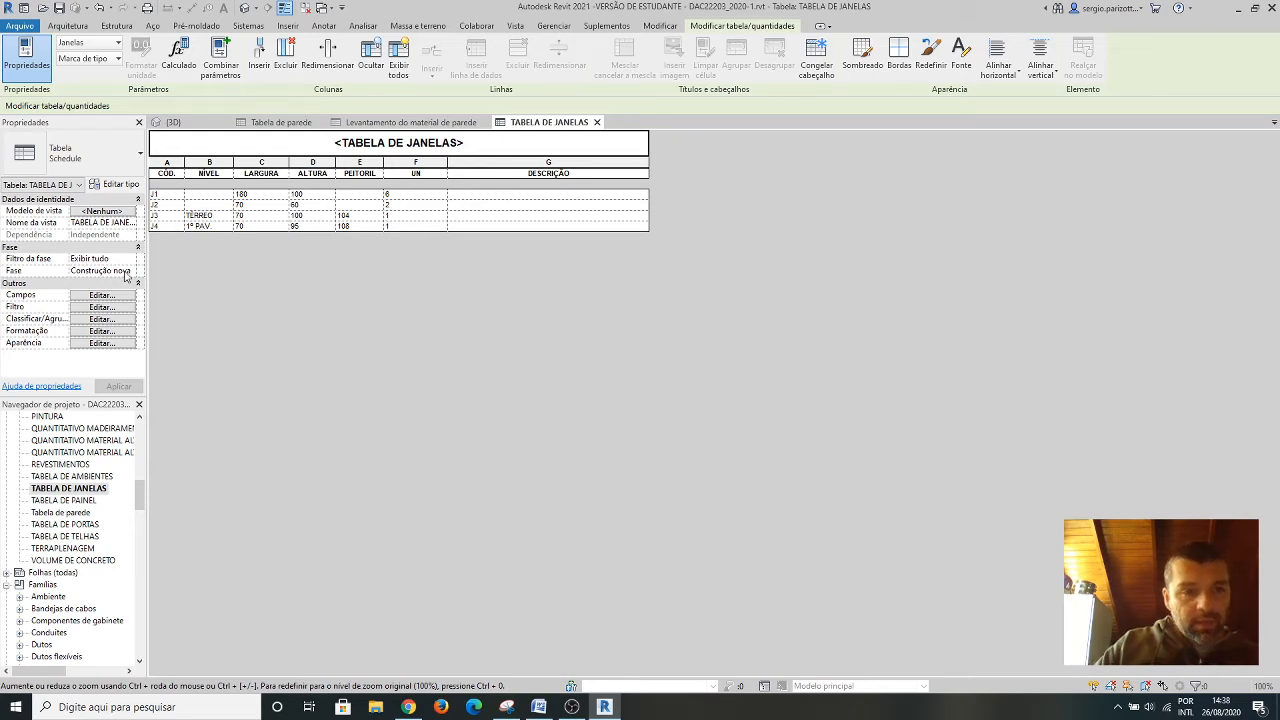
Remove the Nível field from the scheduled fields of TABELA DE JANELAS.
{"action": "left_click", "coordinate": [100, 332]}
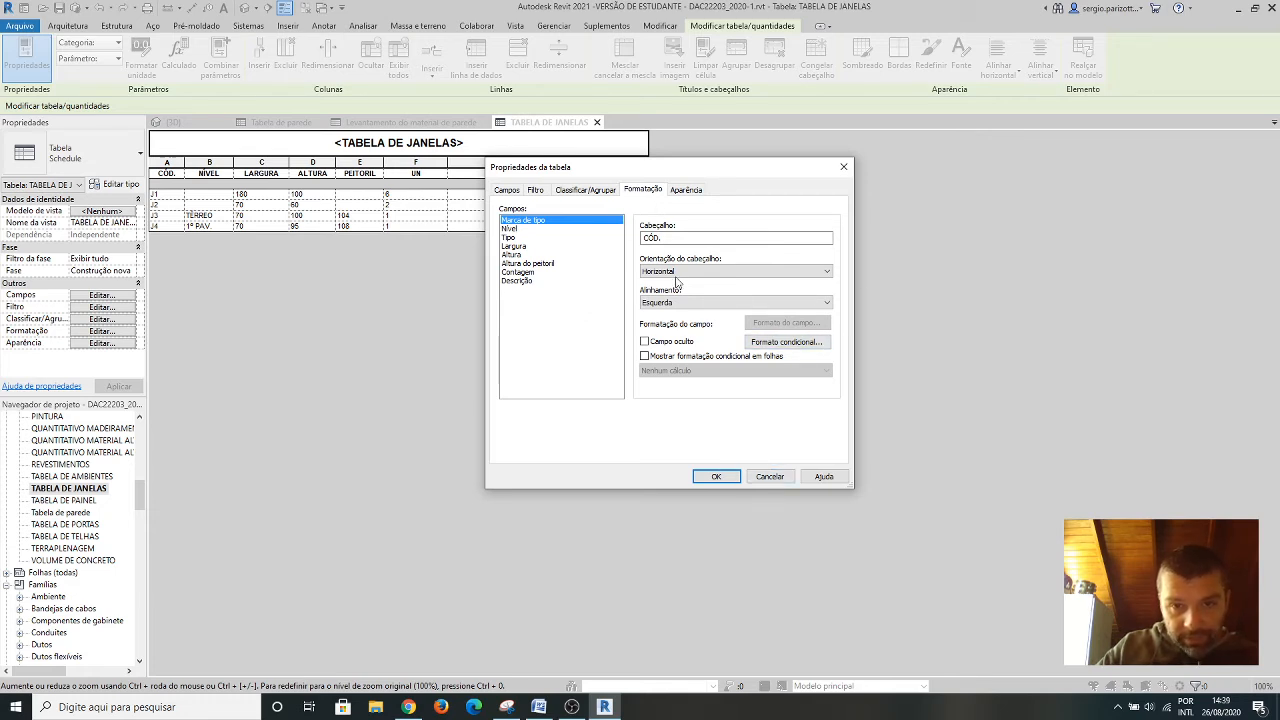
{"action": "left_click", "coordinate": [770, 477]}
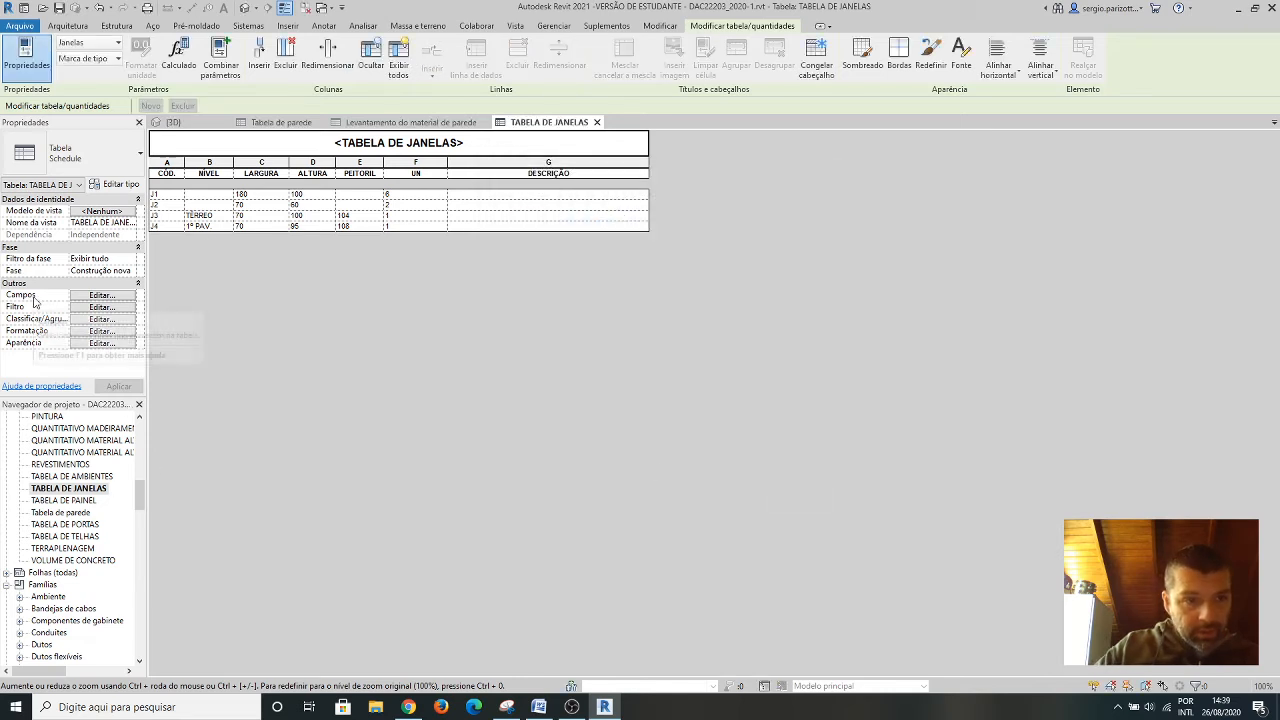
{"action": "left_click", "coordinate": [90, 297]}
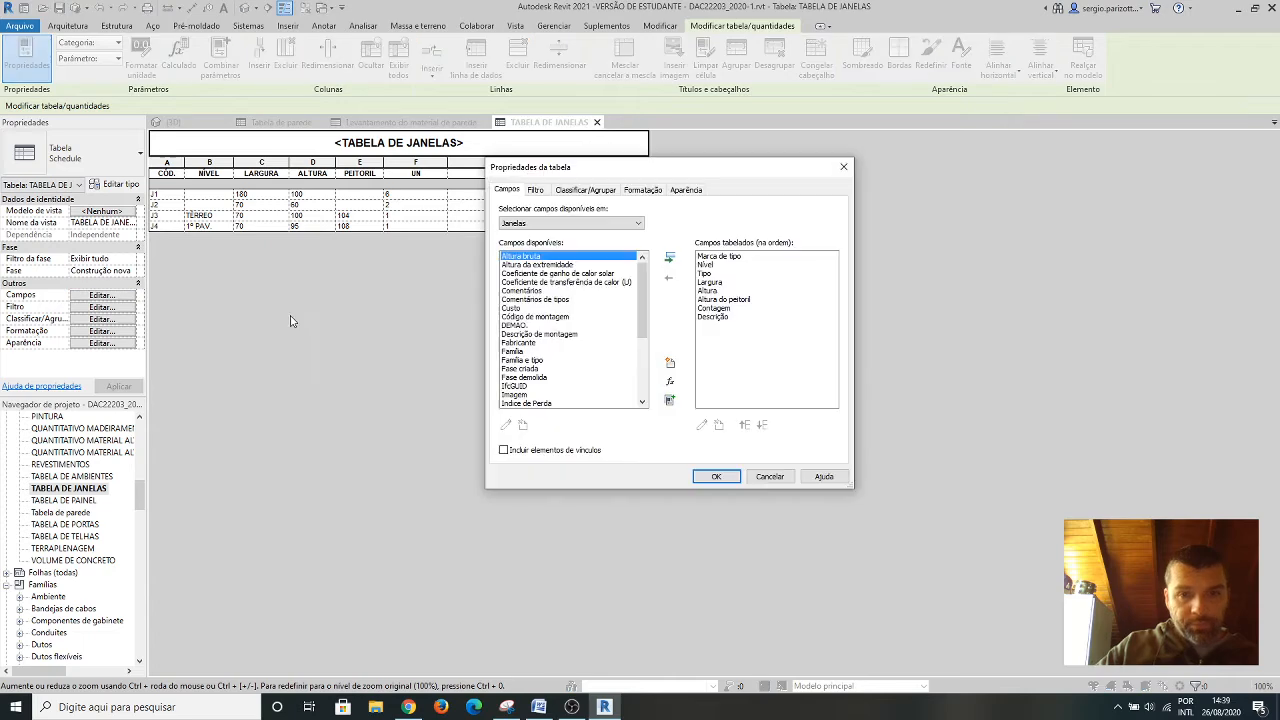
{"action": "left_click", "coordinate": [708, 265]}
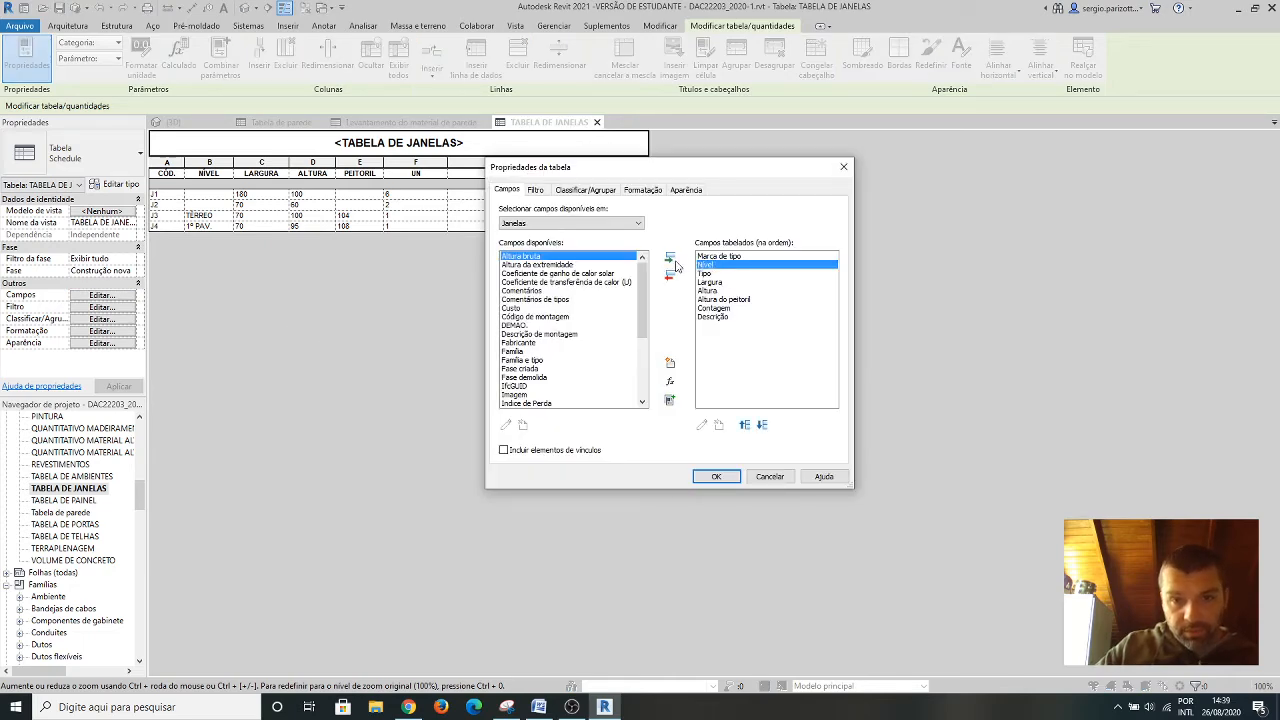
{"action": "left_click", "coordinate": [669, 275]}
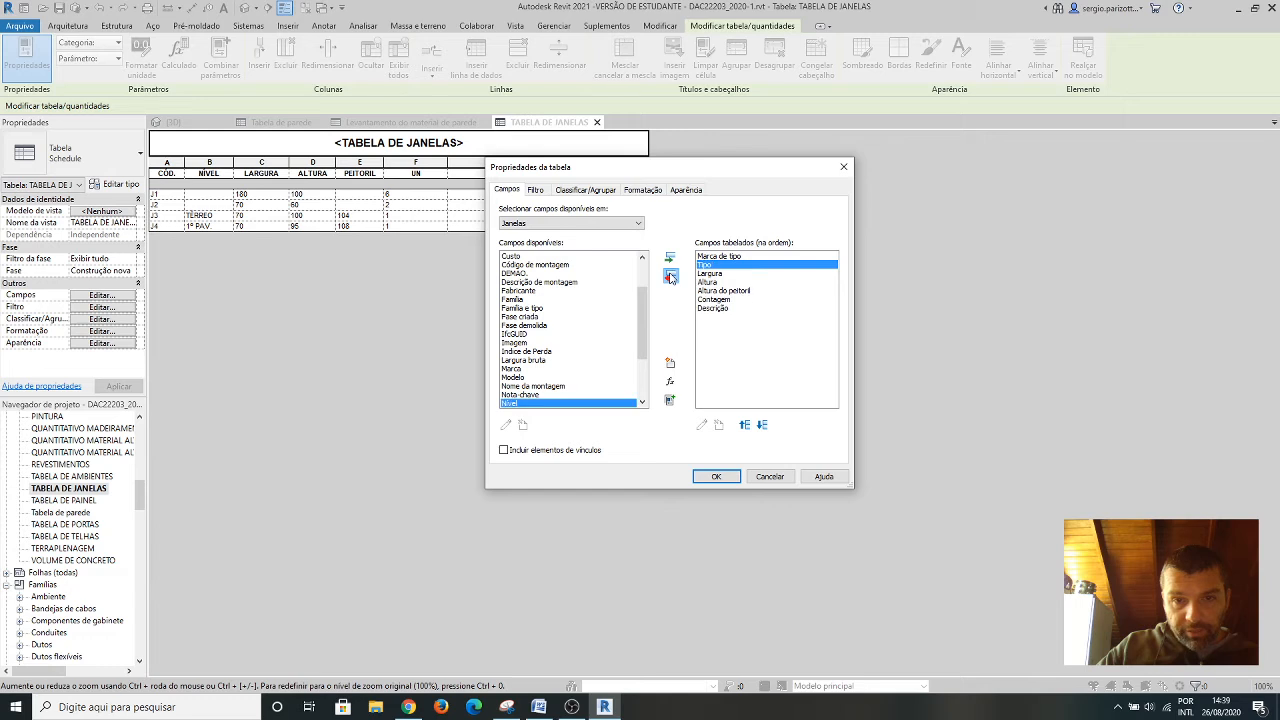
{"action": "left_click", "coordinate": [716, 477]}
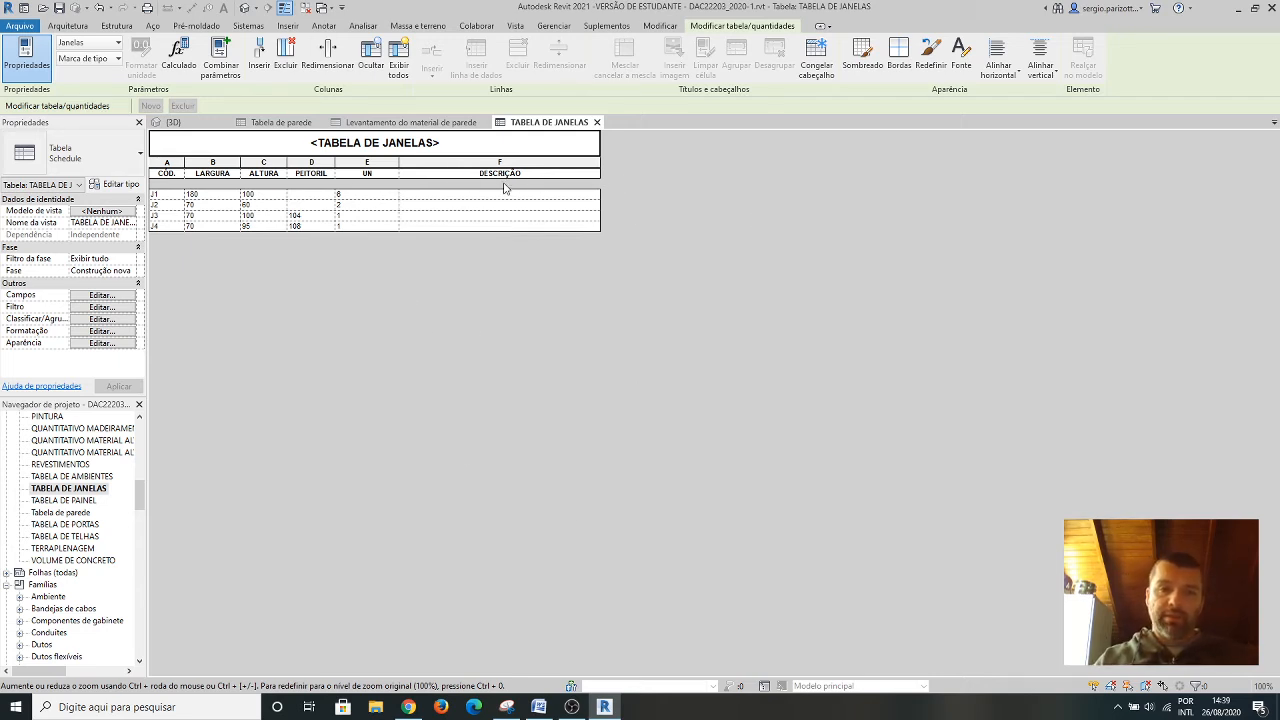
Open the DESCRIÇÃO cell of window J1 in TABELA DE JANELAS for editing.
{"action": "left_click", "coordinate": [469, 195]}
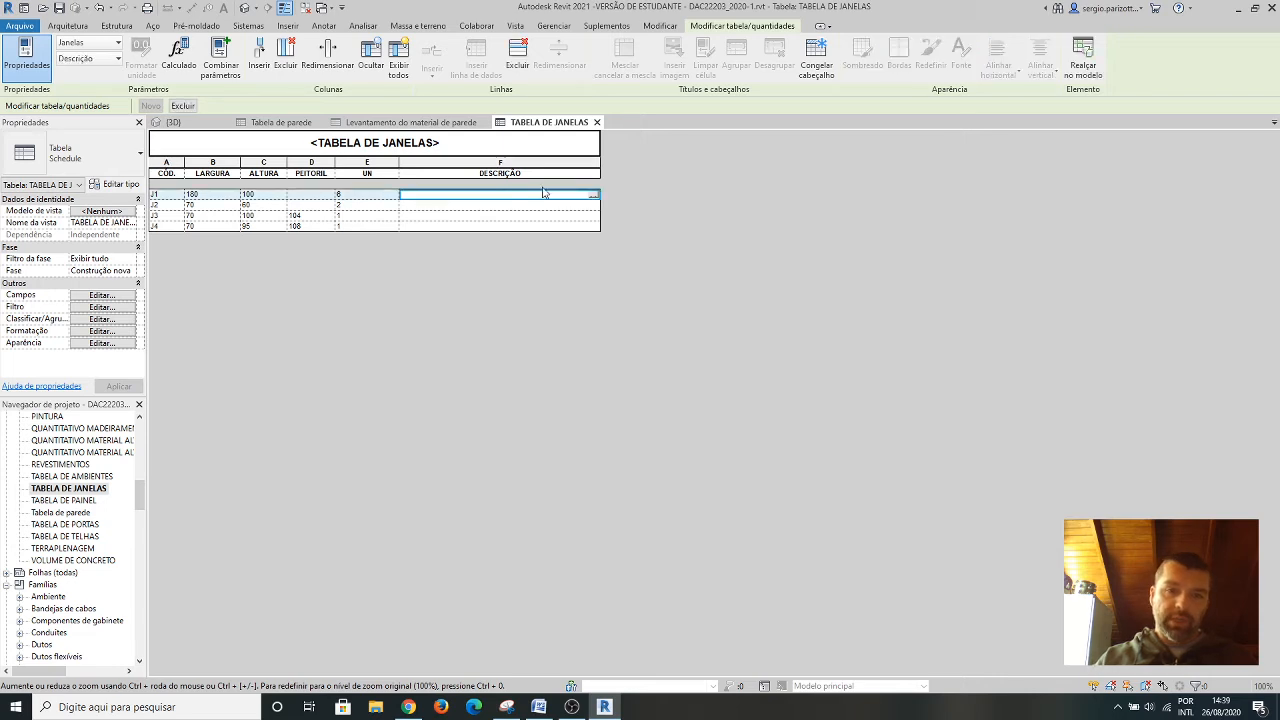
{"action": "left_click", "coordinate": [596, 196]}
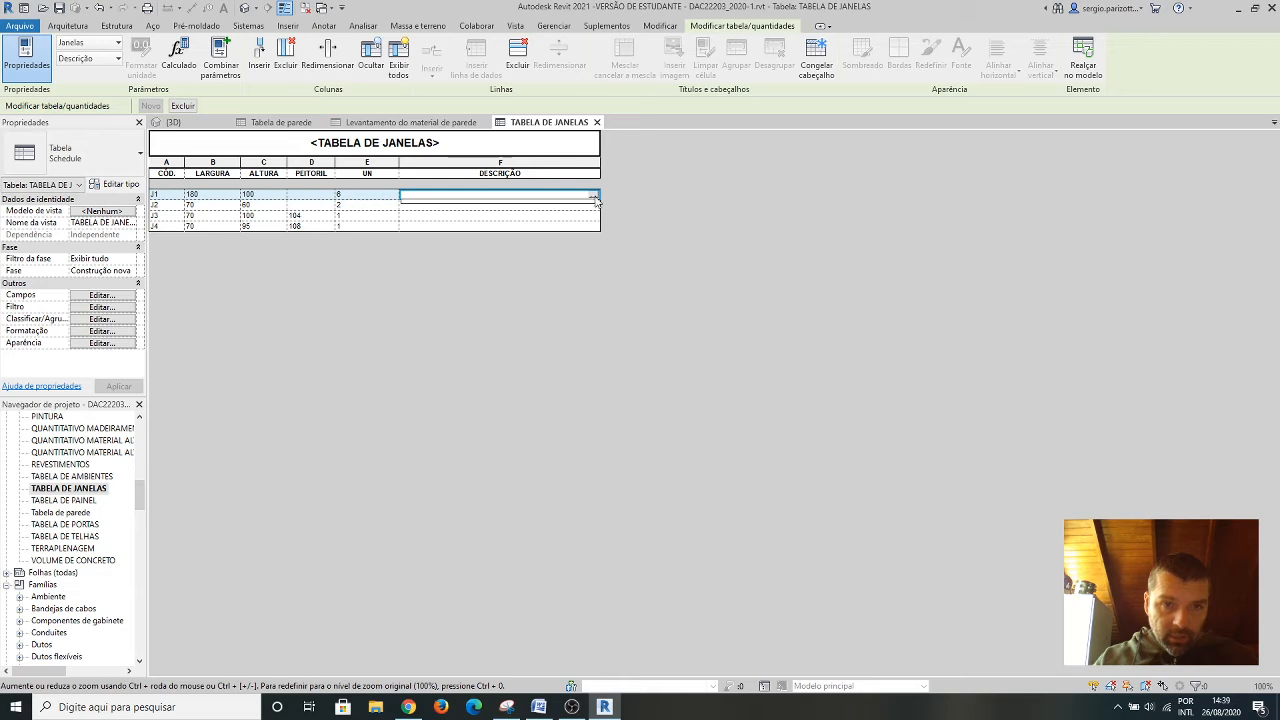
{"action": "left_click", "coordinate": [499, 198]}
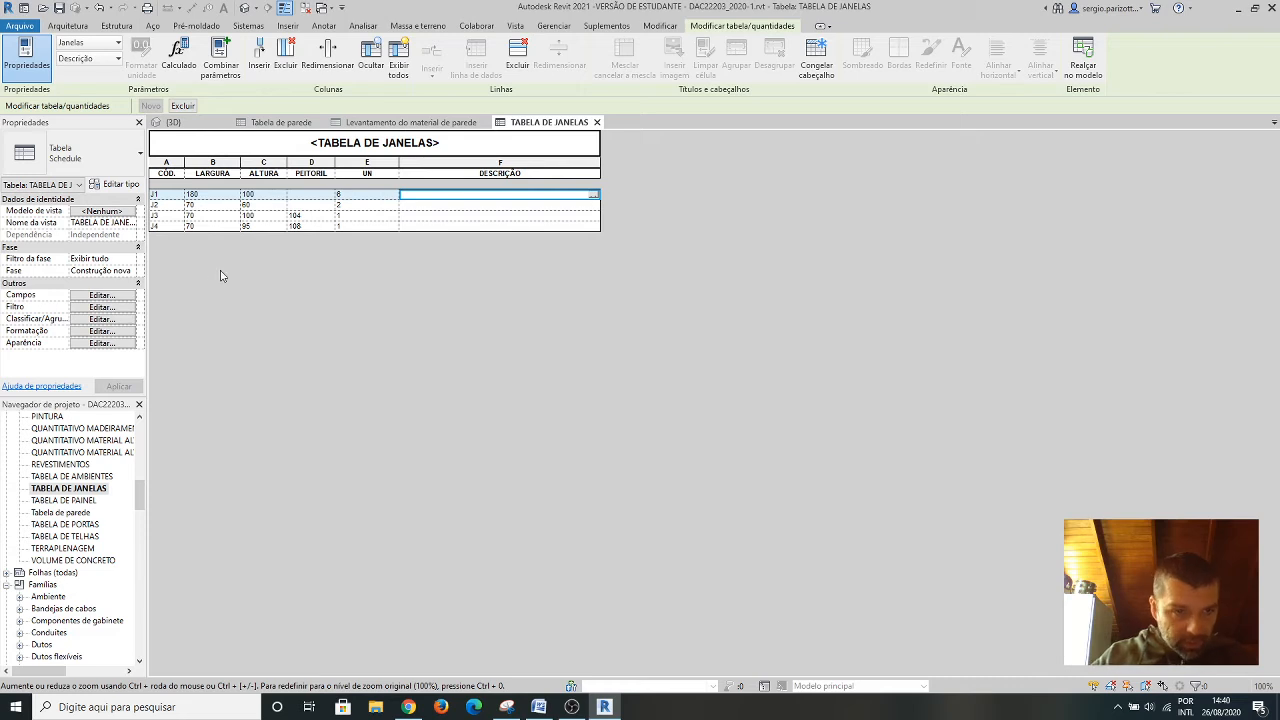
Review the line settings in the appearance properties of TABELA DE JANELAS and close them without changes.
{"action": "left_click", "coordinate": [100, 343]}
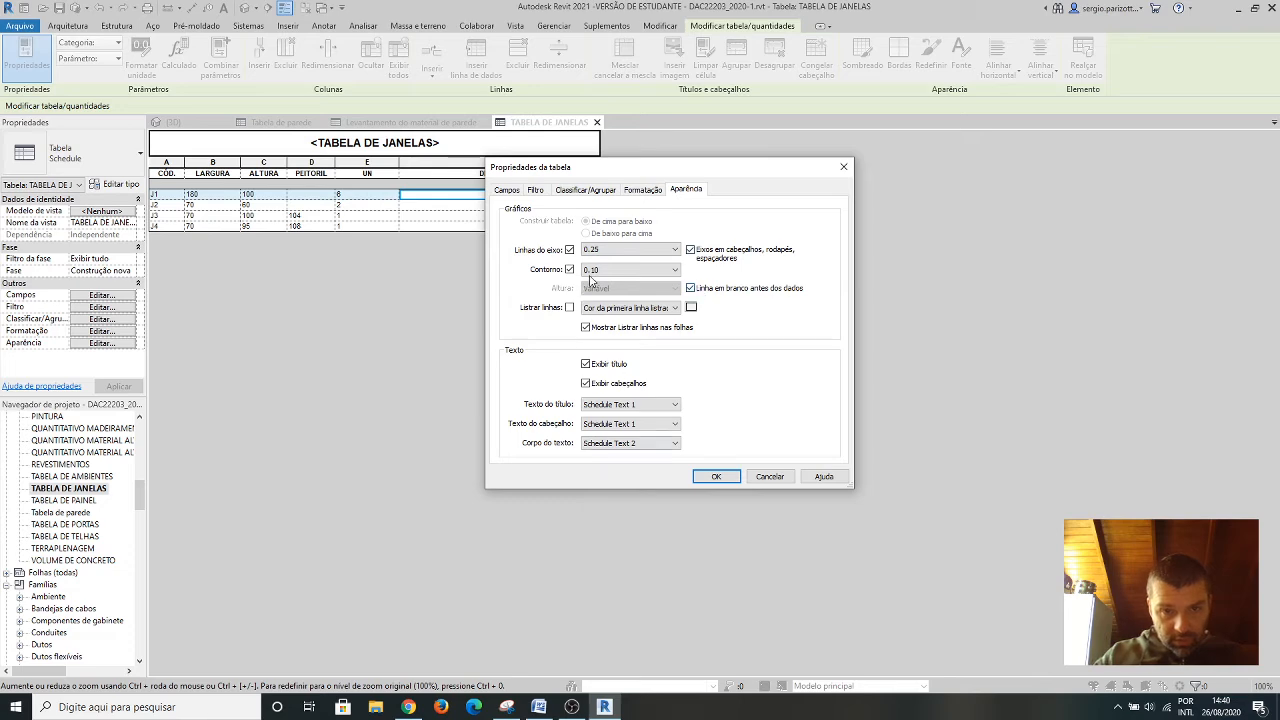
{"action": "left_click", "coordinate": [772, 477]}
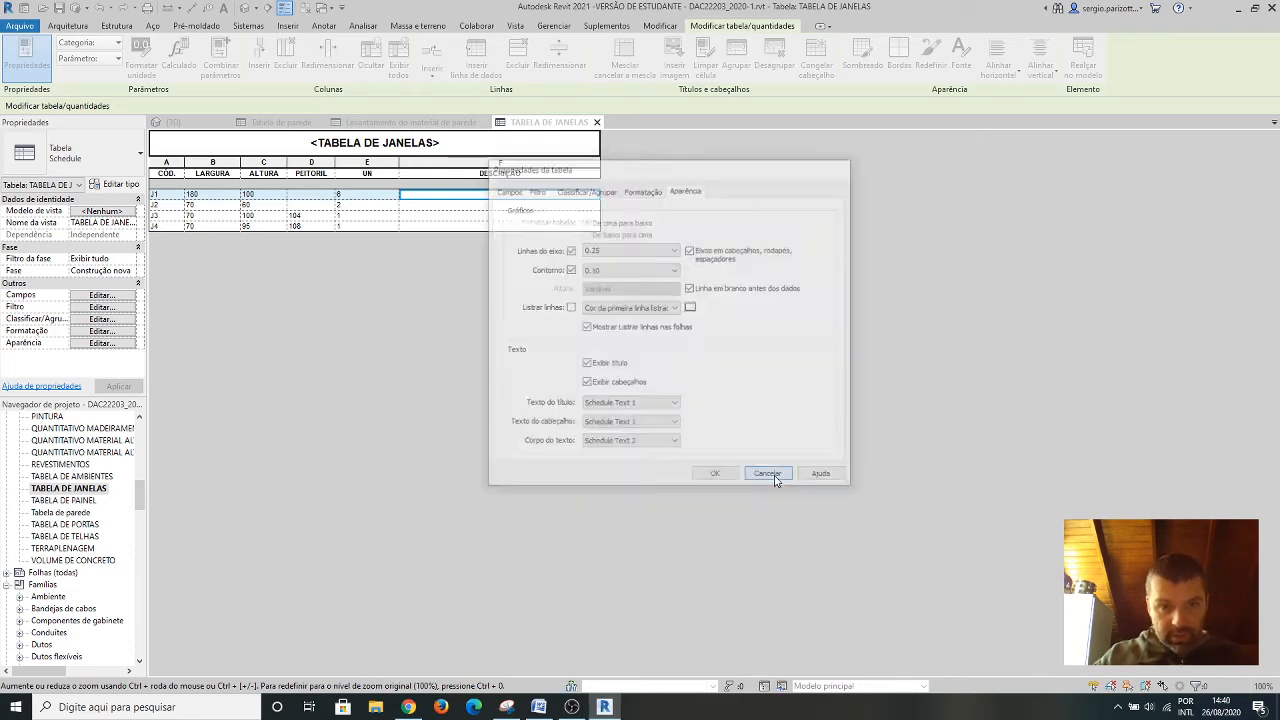
In the wall material takeoff's appearance, set grid lines to 0.25, enable a 0.10 outline and include grid lines in headers, footers and spacers.
{"action": "left_click", "coordinate": [403, 123]}
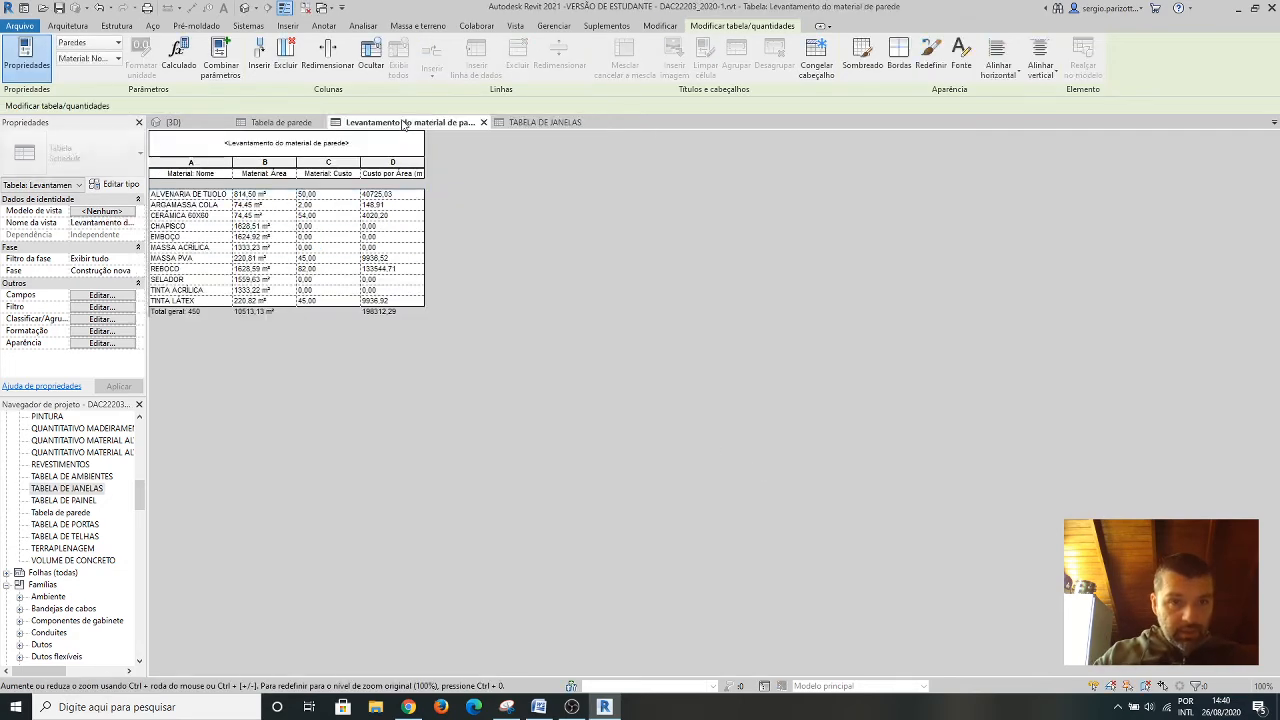
{"action": "left_click", "coordinate": [113, 344]}
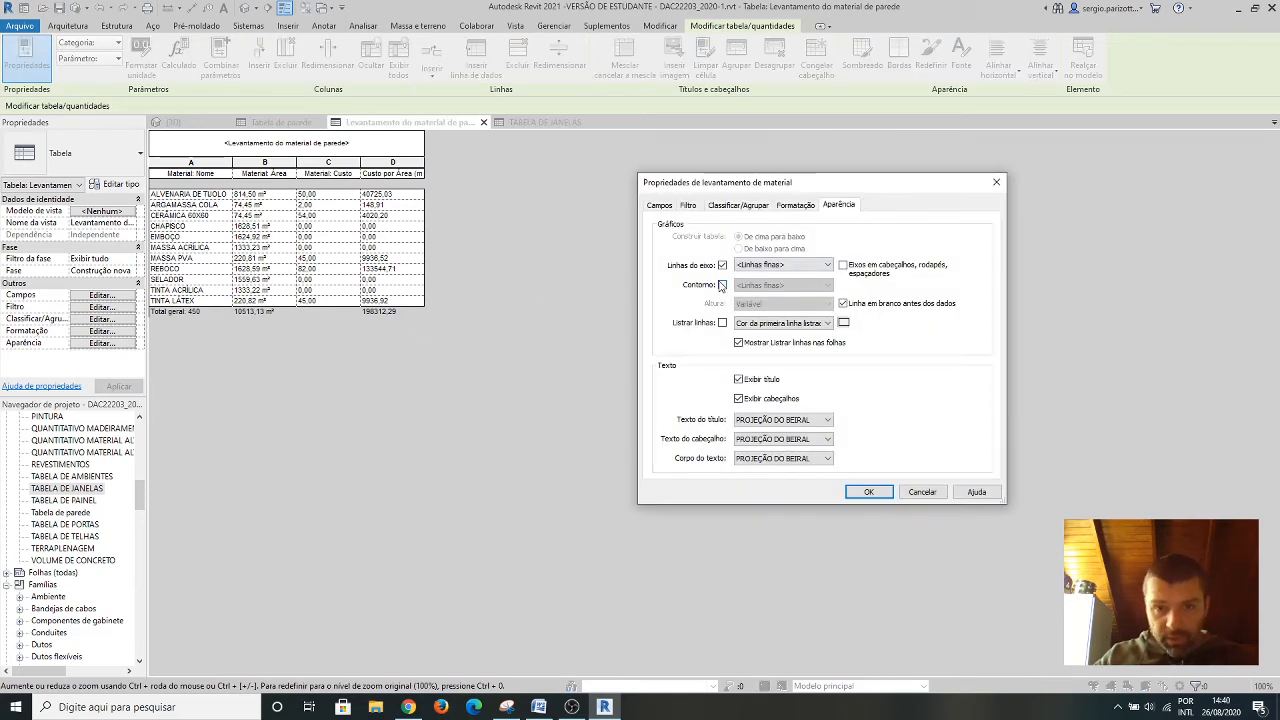
{"action": "left_click", "coordinate": [722, 285]}
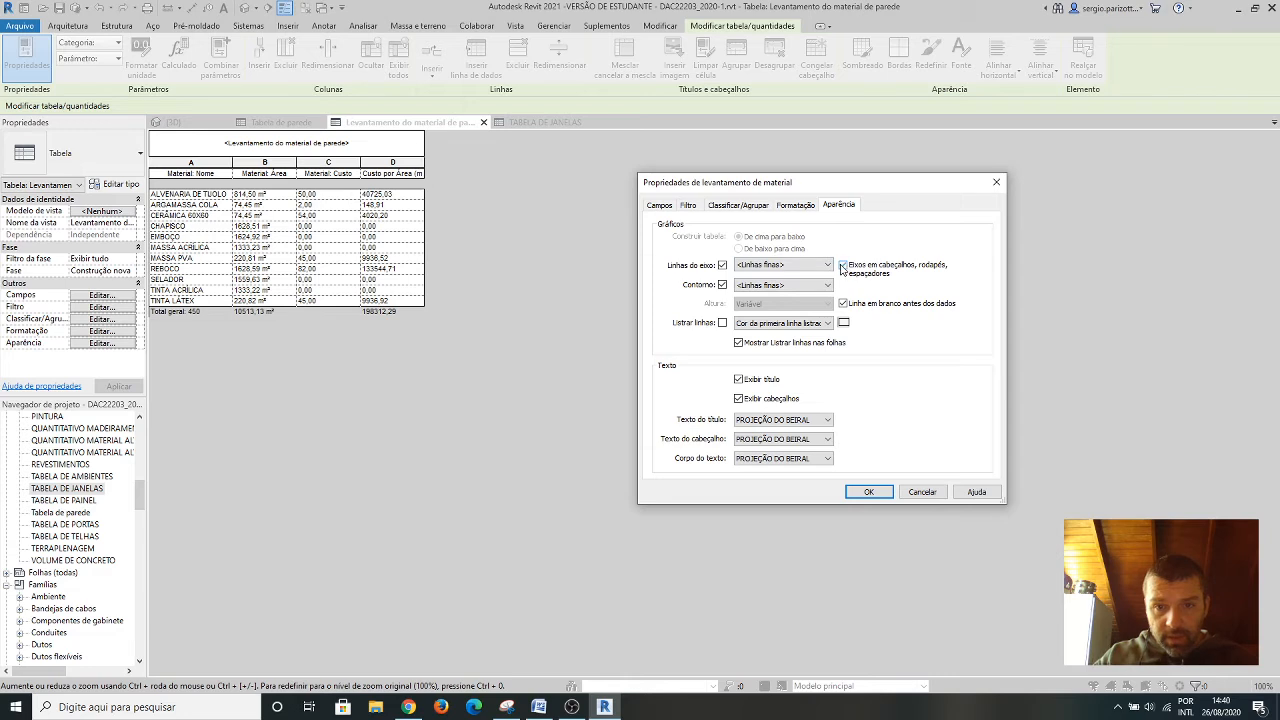
{"action": "left_click", "coordinate": [827, 264]}
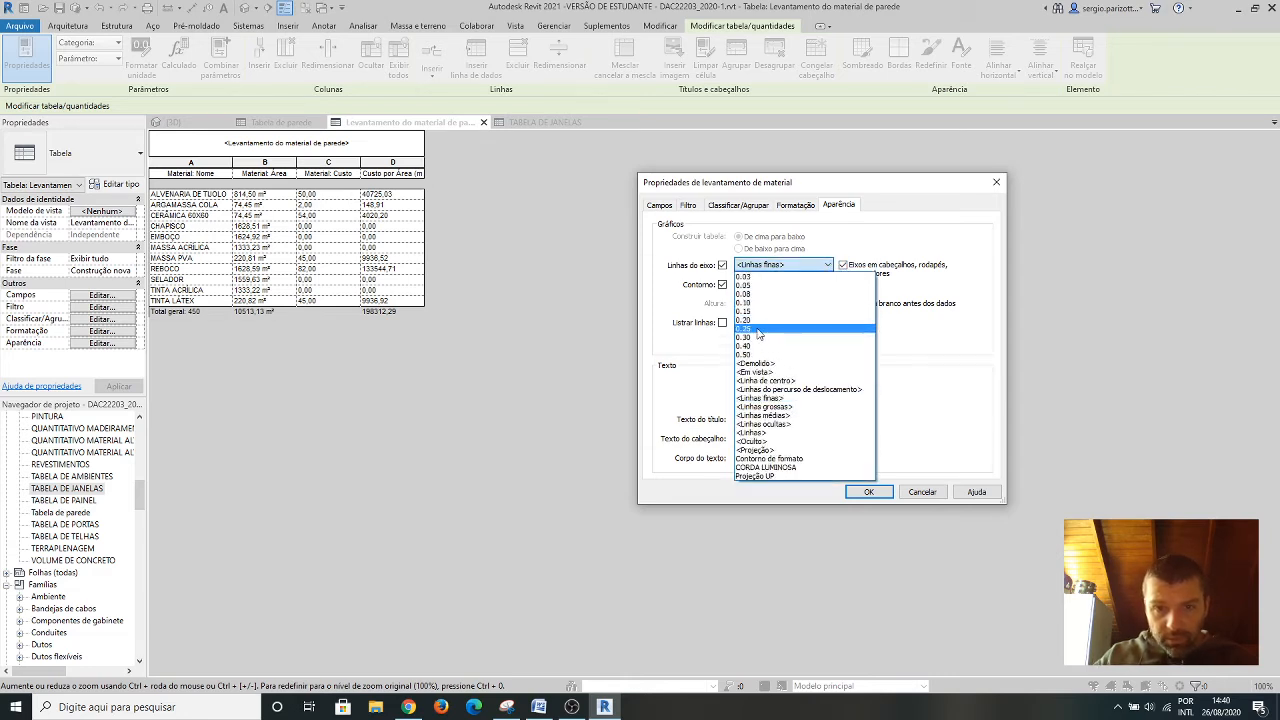
{"action": "left_click", "coordinate": [758, 330]}
{"action": "left_click", "coordinate": [808, 285]}
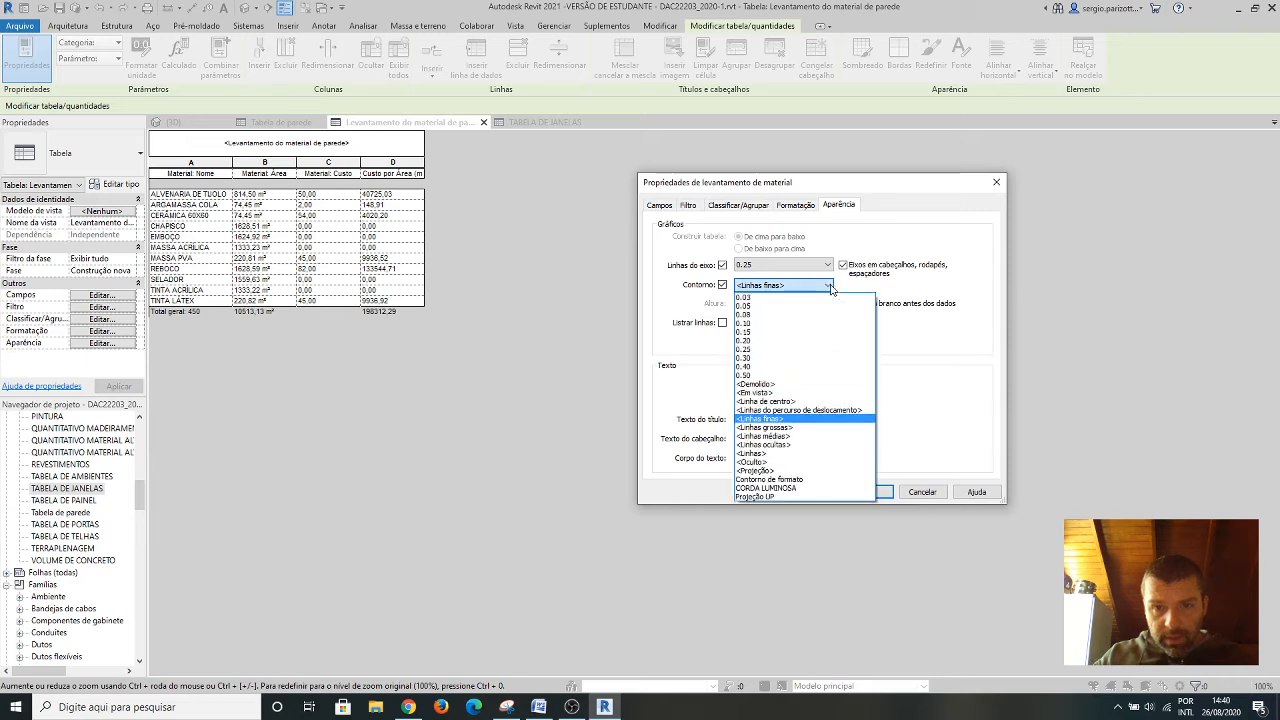
{"action": "left_click", "coordinate": [753, 324]}
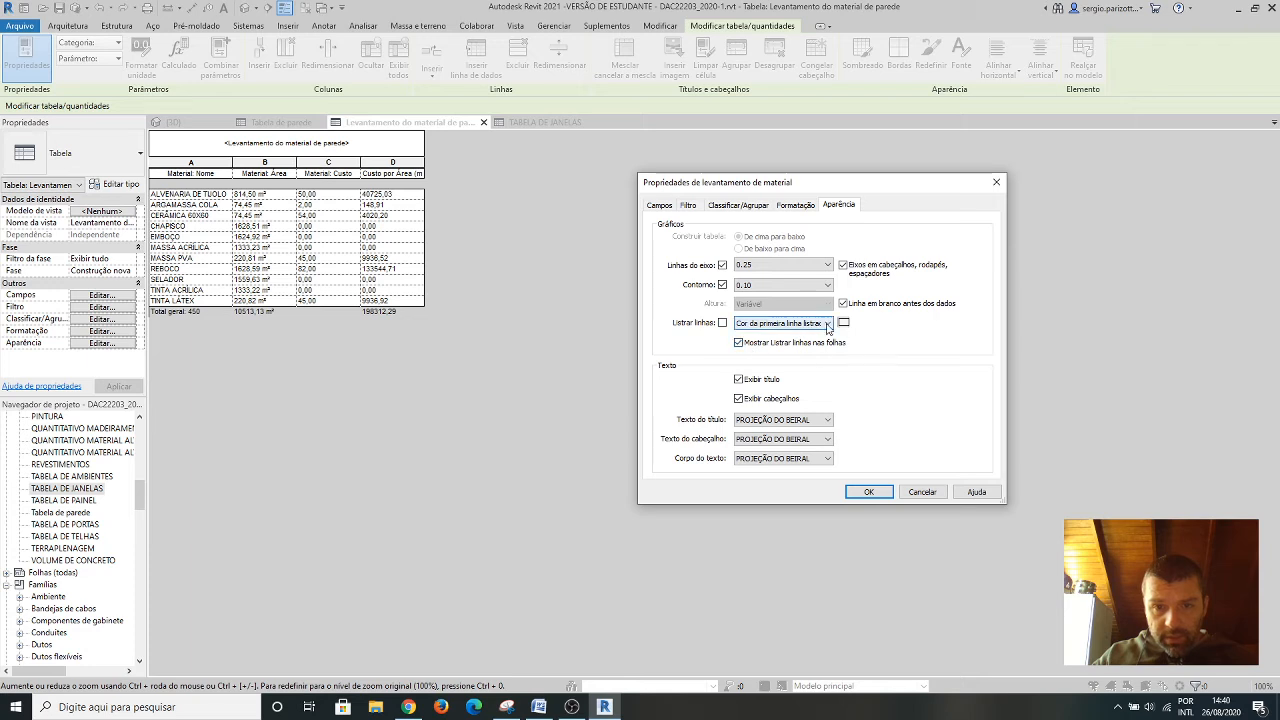
{"action": "left_click", "coordinate": [869, 492]}
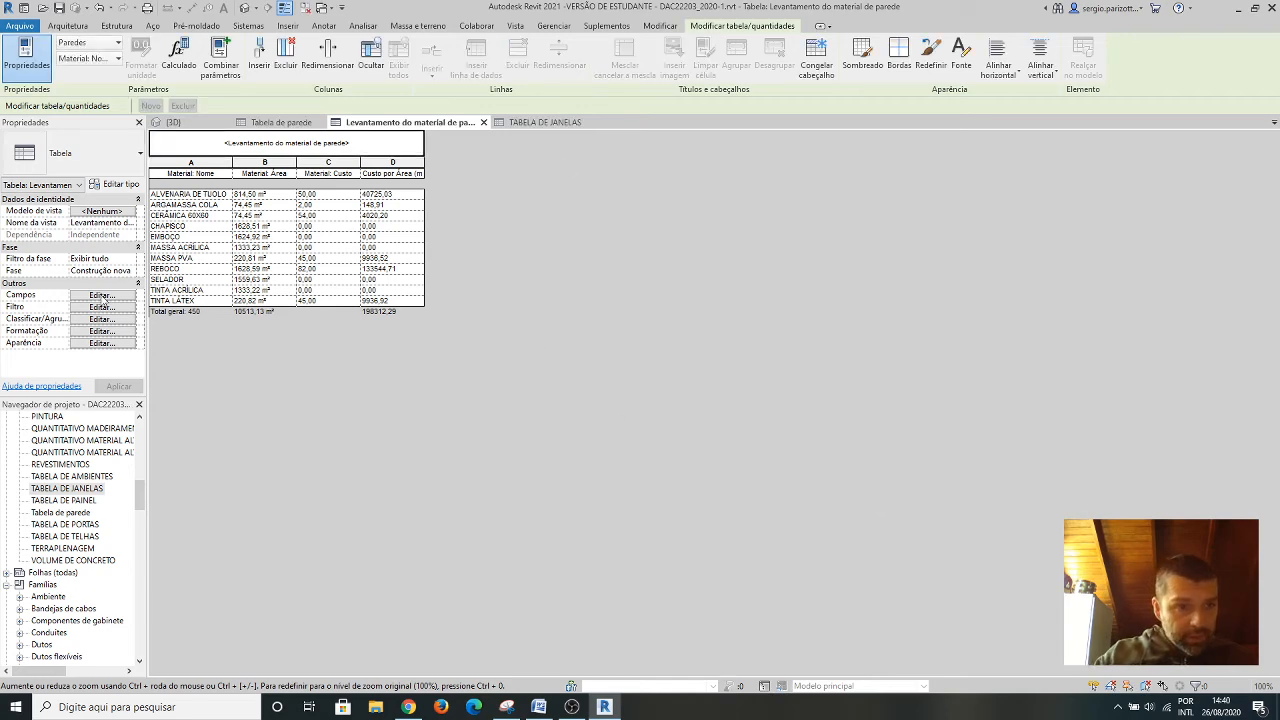
Check which title, header and body text styles TABELA DE JANELAS uses in its appearance properties.
{"action": "left_click", "coordinate": [545, 122]}
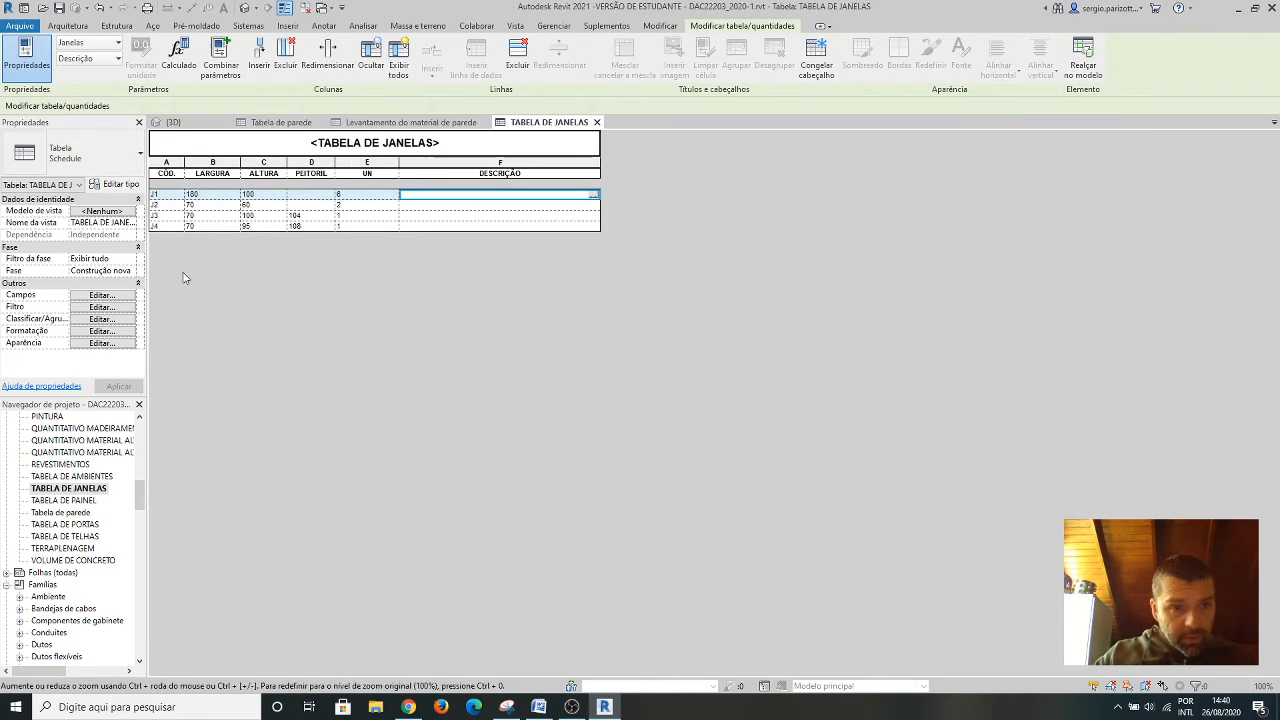
{"action": "left_click", "coordinate": [102, 343]}
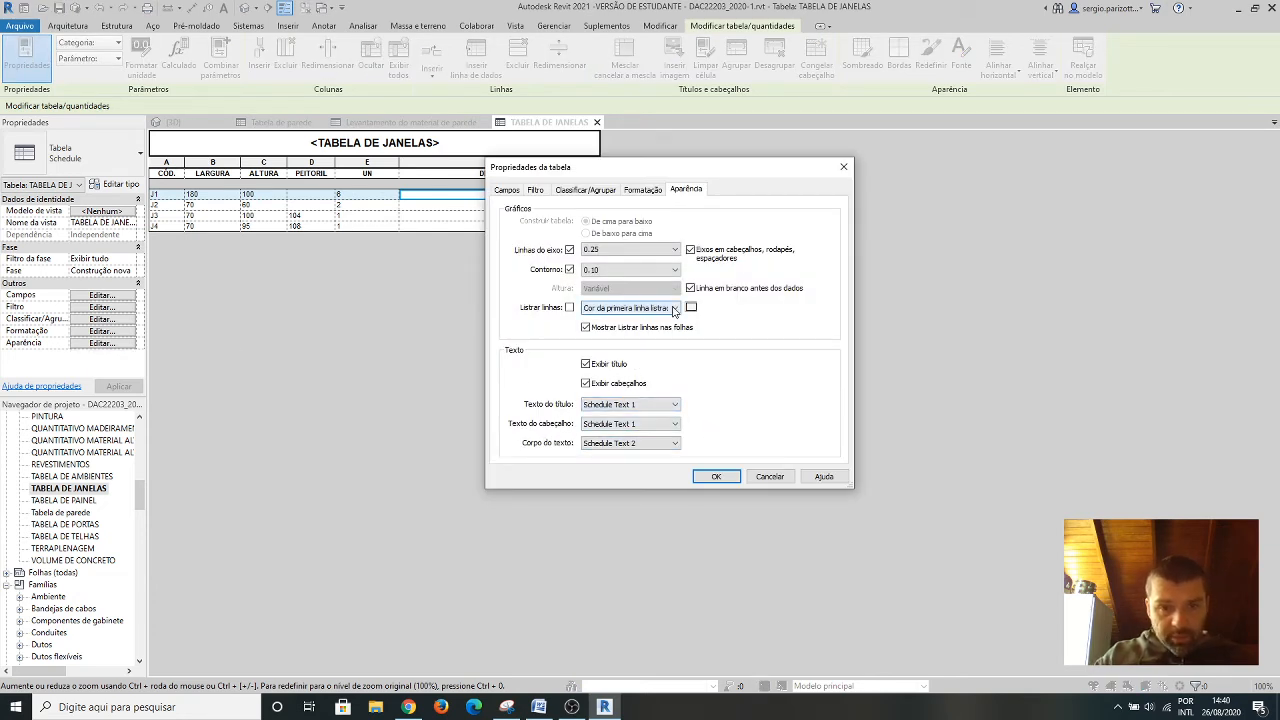
{"action": "left_click", "coordinate": [720, 477]}
Set the title, header and body text styles of the wall material takeoff to Schedule Text 1.
{"action": "left_click", "coordinate": [404, 123]}
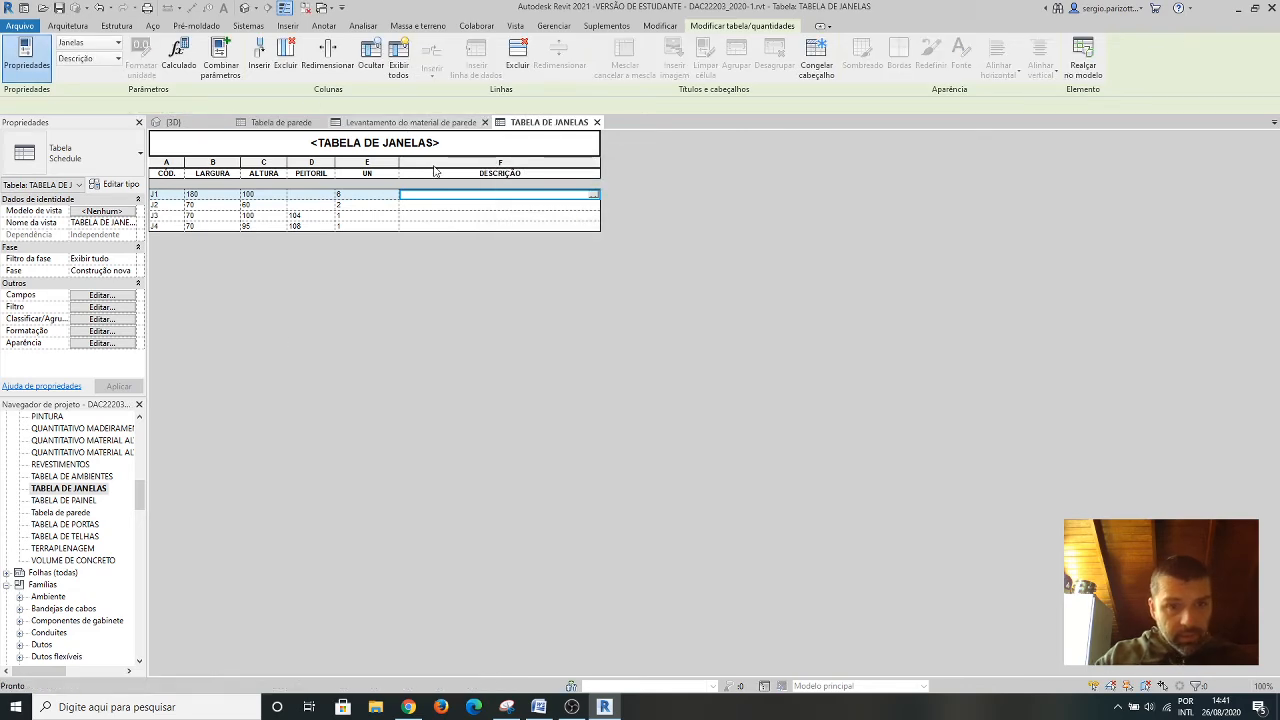
{"action": "left_click", "coordinate": [103, 343]}
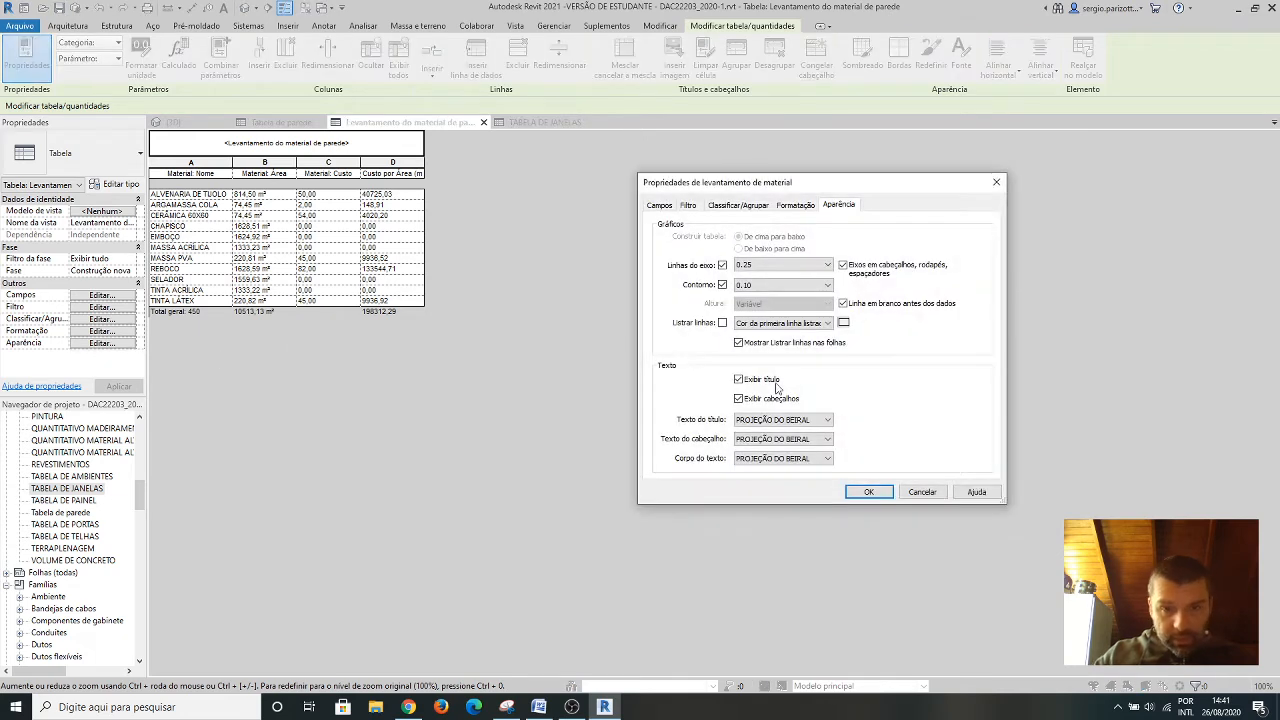
{"action": "left_click", "coordinate": [827, 420]}
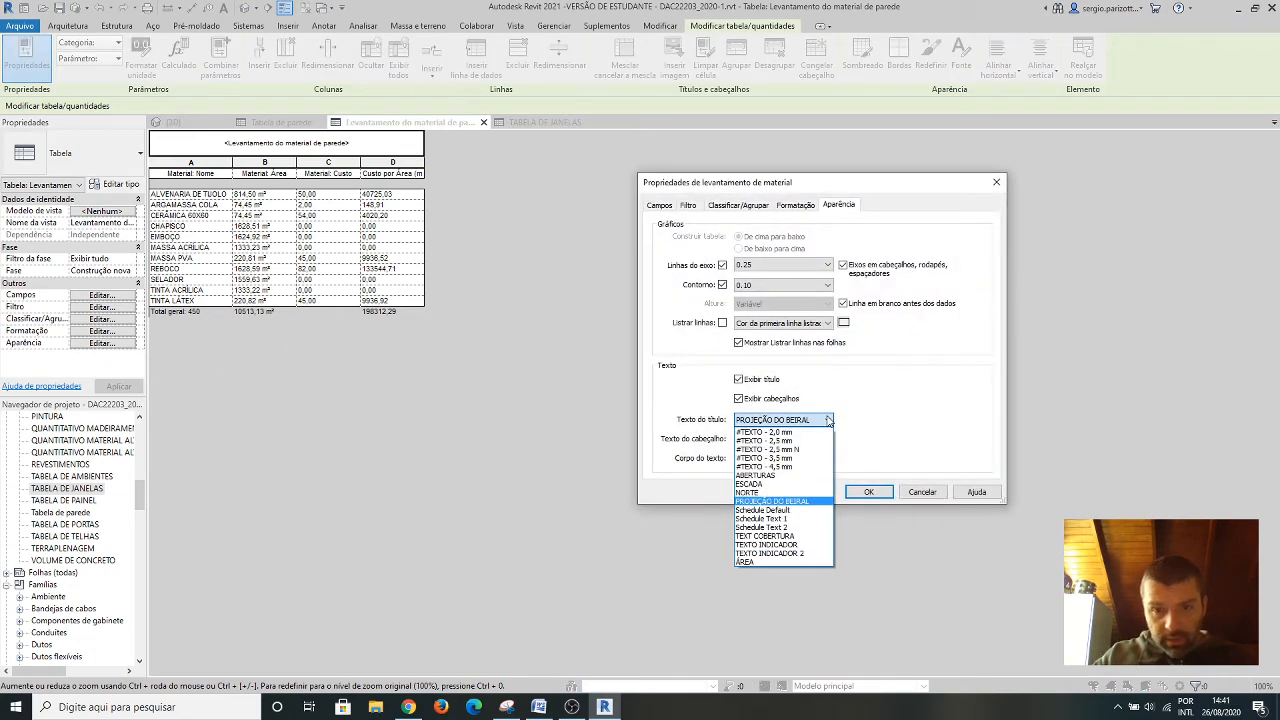
{"action": "left_click", "coordinate": [784, 519]}
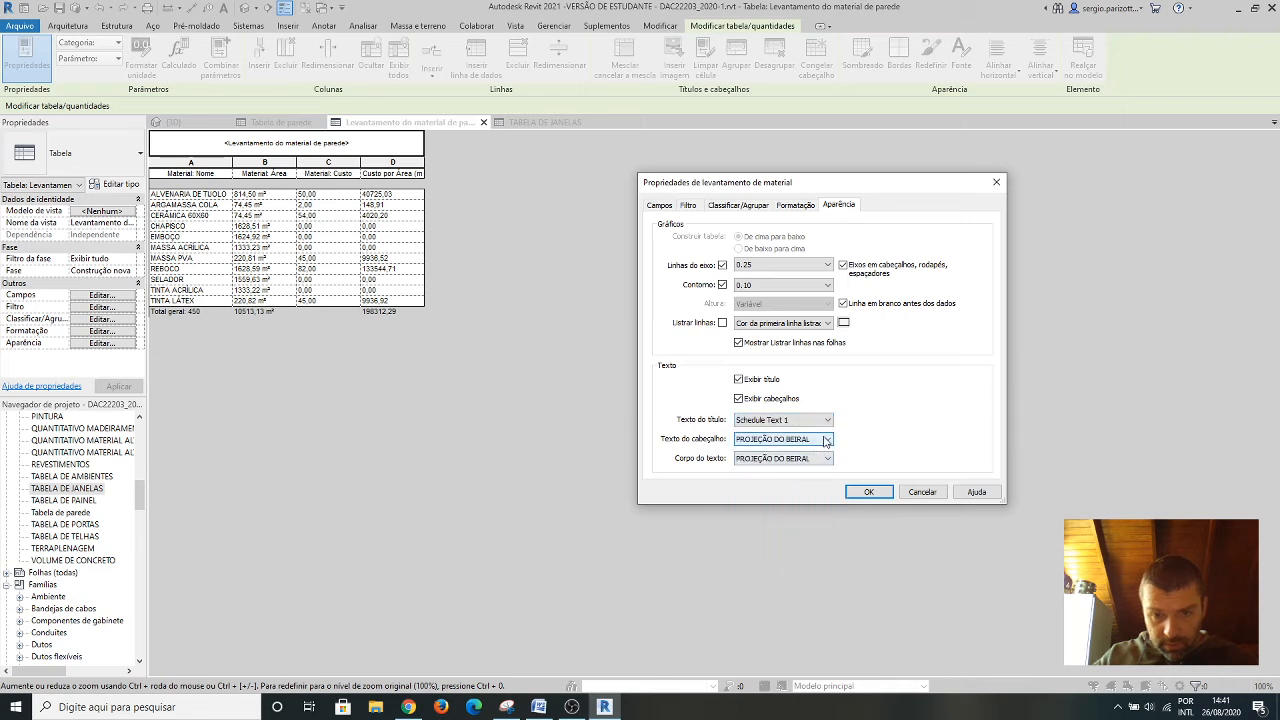
{"action": "left_click", "coordinate": [826, 440]}
{"action": "left_click", "coordinate": [776, 542]}
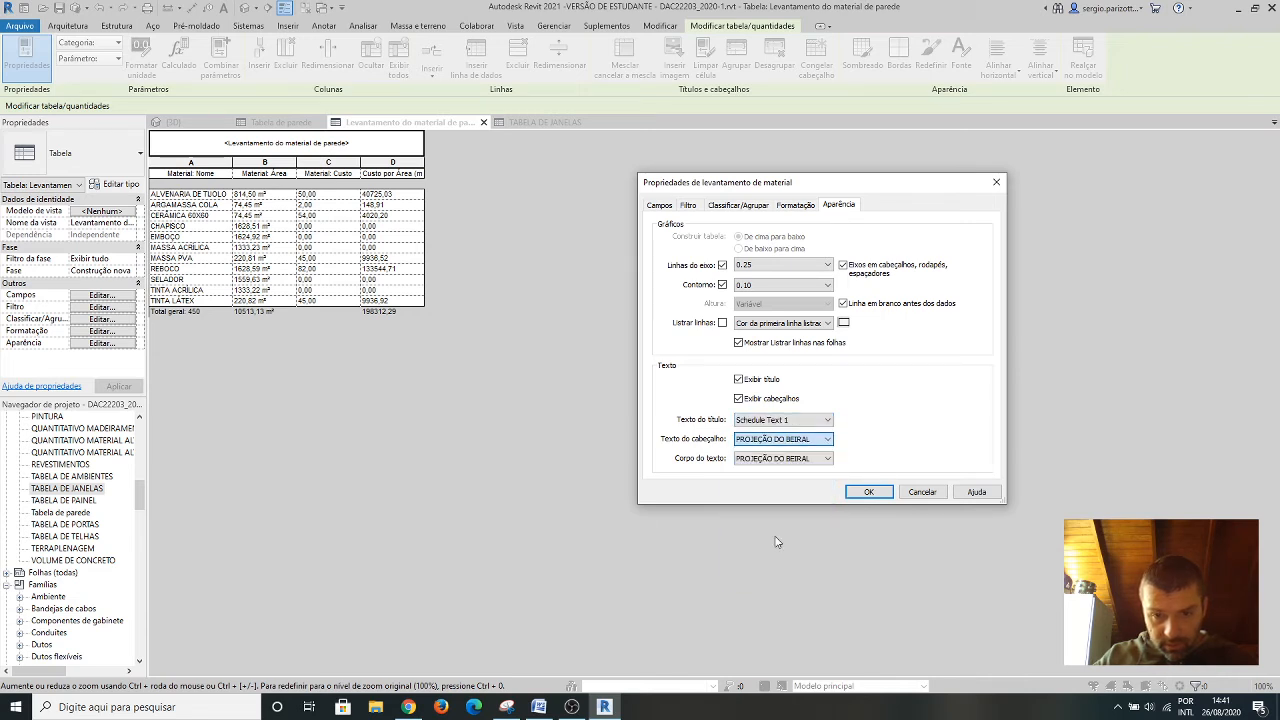
{"action": "left_click", "coordinate": [827, 458]}
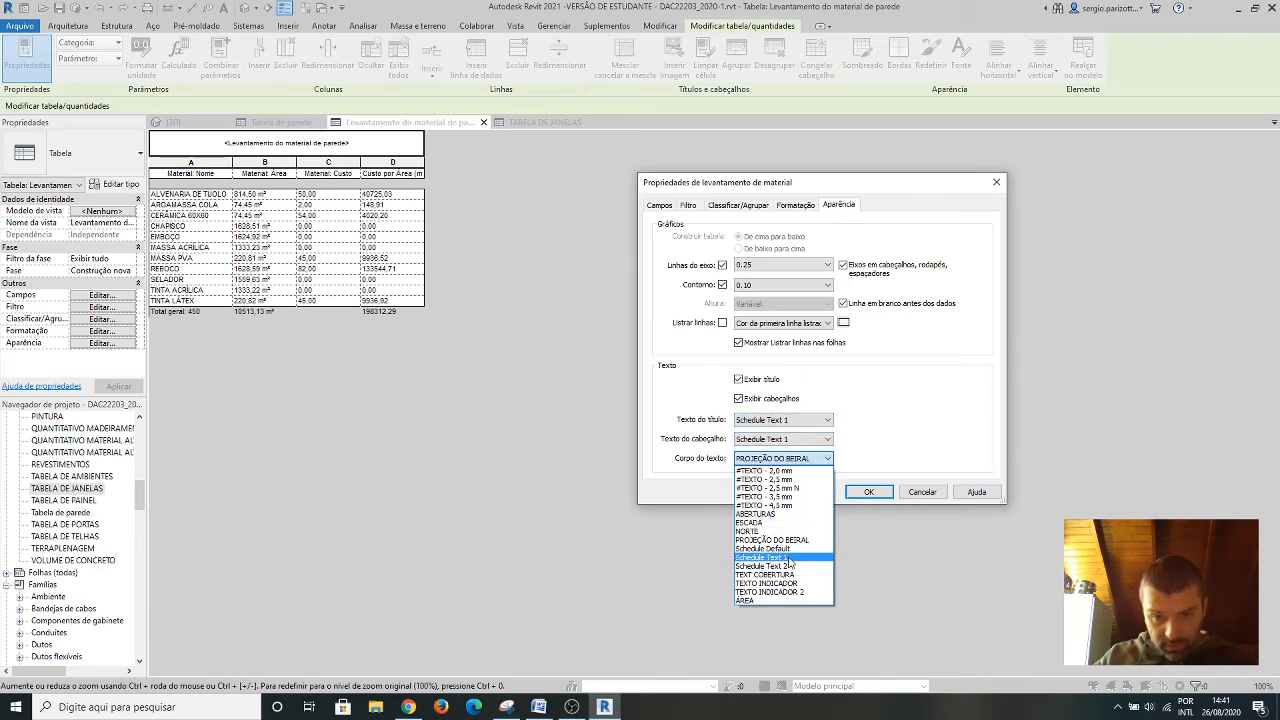
{"action": "left_click", "coordinate": [789, 557]}
{"action": "left_click", "coordinate": [870, 492]}
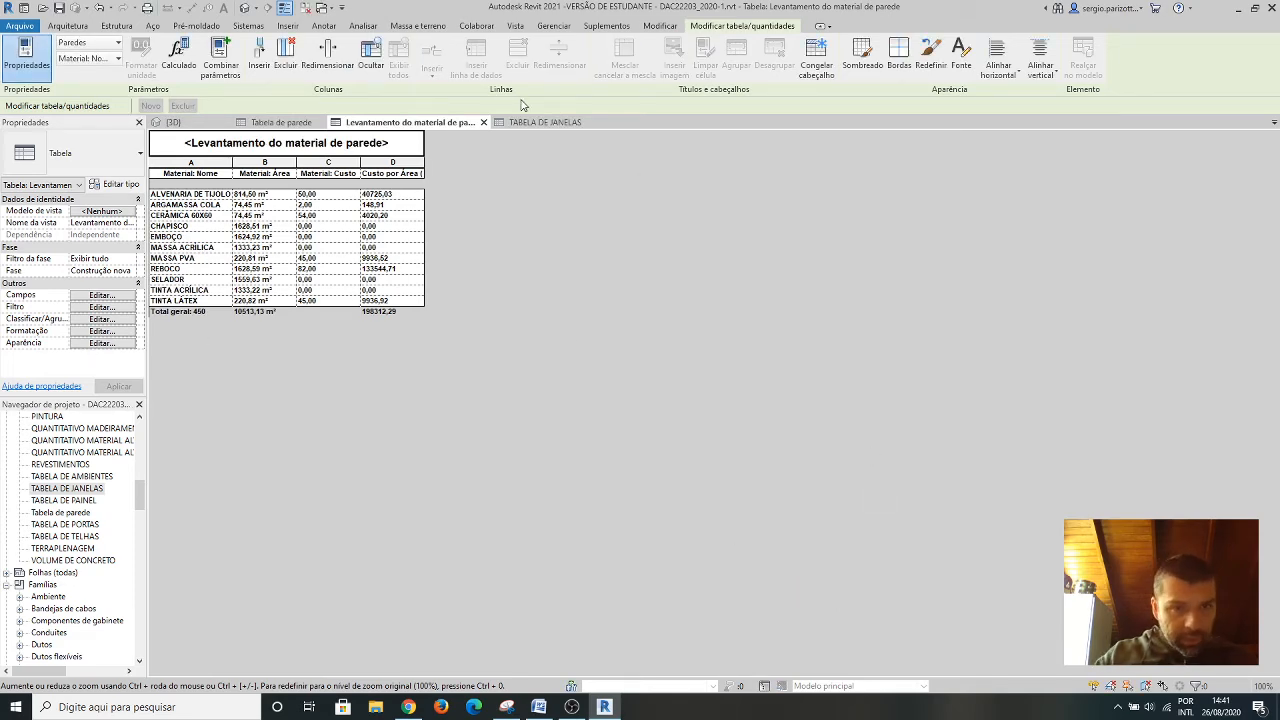
Recheck the body text style in the appearance properties of TABELA DE JANELAS.
{"action": "left_click", "coordinate": [527, 121]}
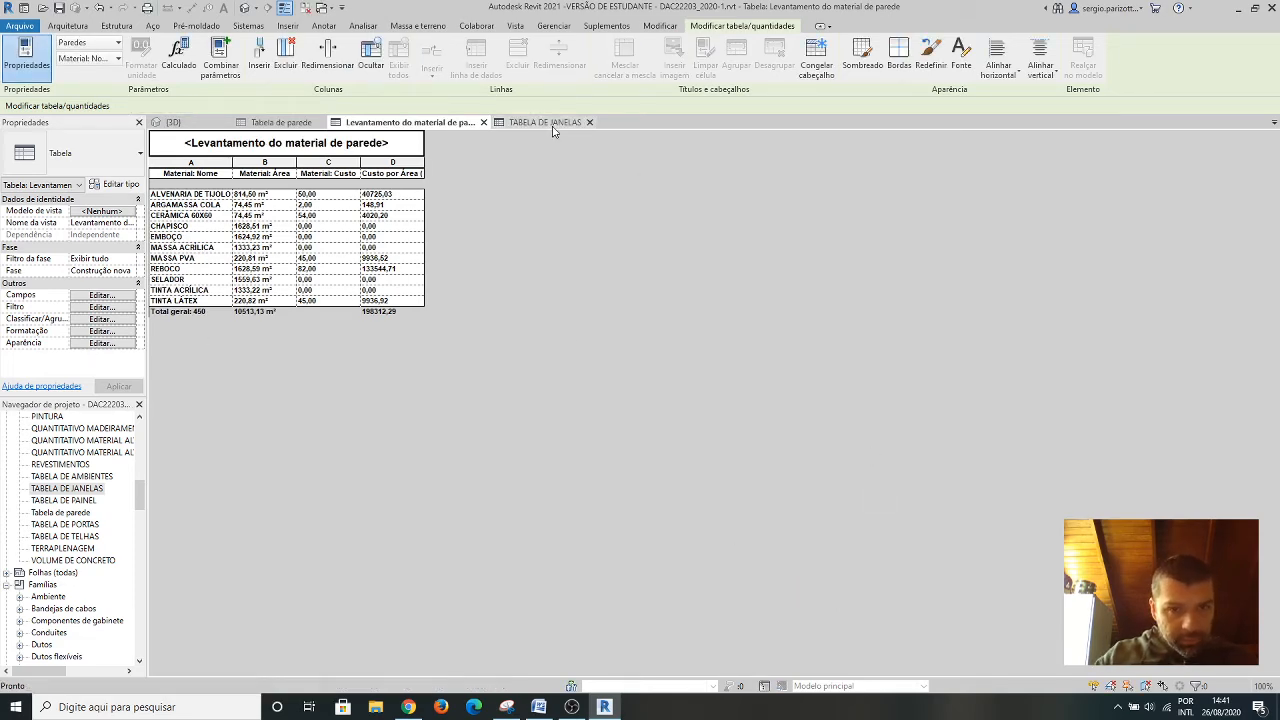
{"action": "left_click", "coordinate": [101, 344]}
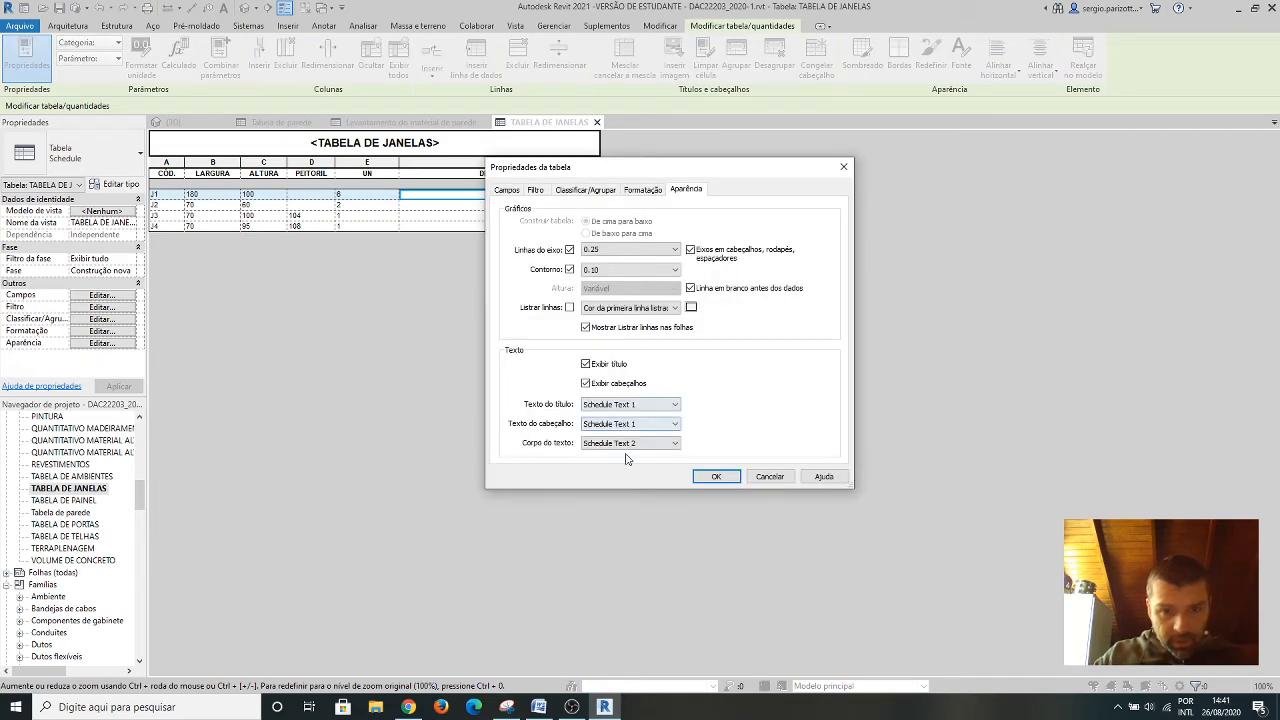
{"action": "left_click", "coordinate": [716, 476]}
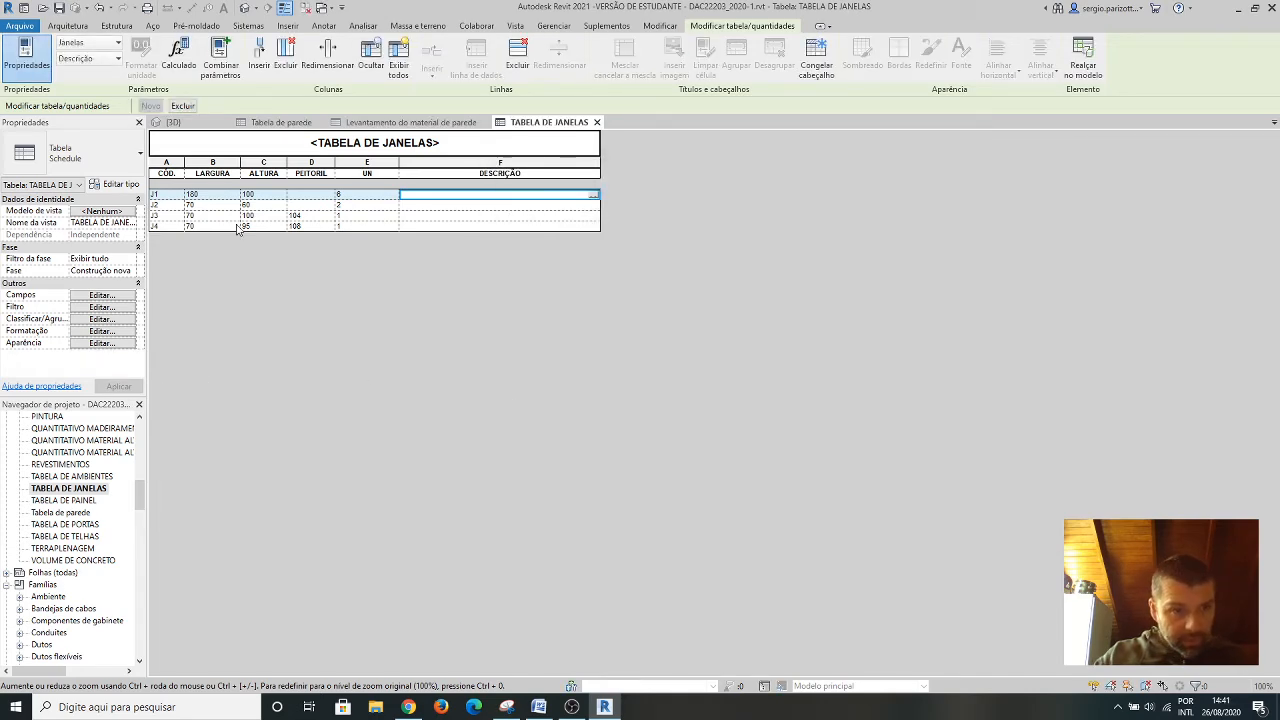
Set the body text style (Corpo do texto) of the wall material takeoff to TEXT COBERTURA.
{"action": "left_click", "coordinate": [424, 128]}
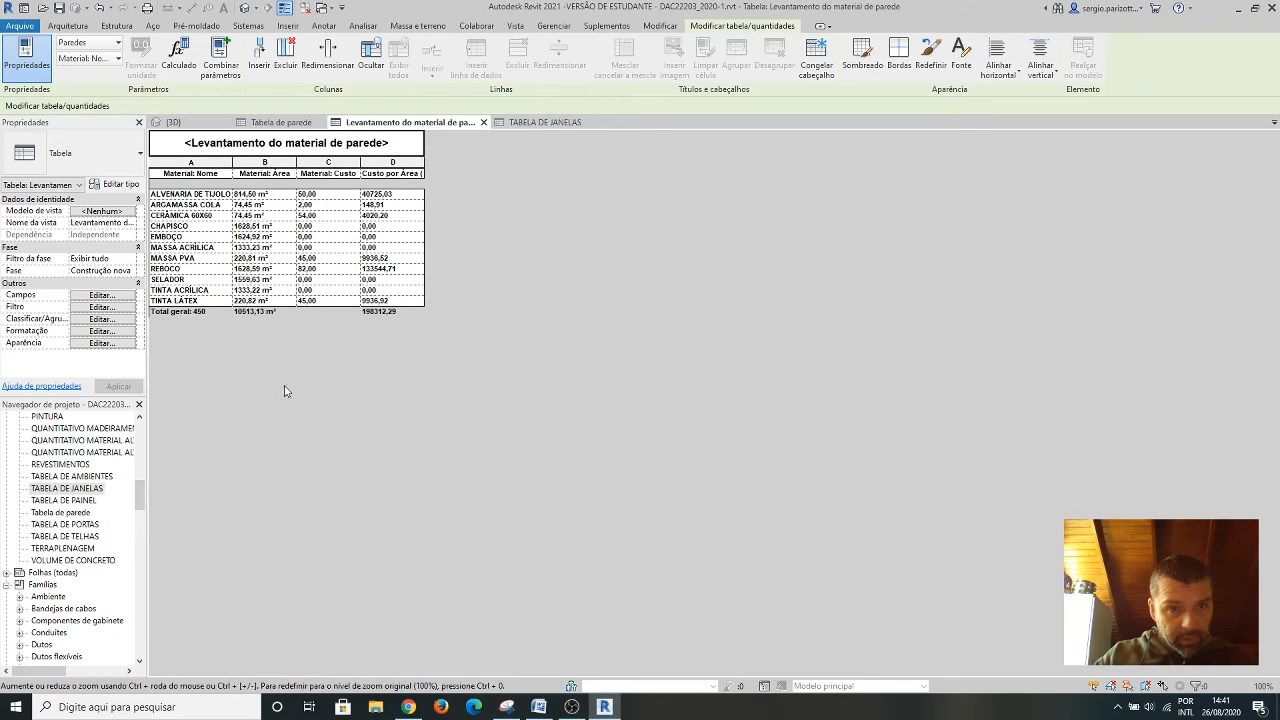
{"action": "left_click", "coordinate": [100, 343]}
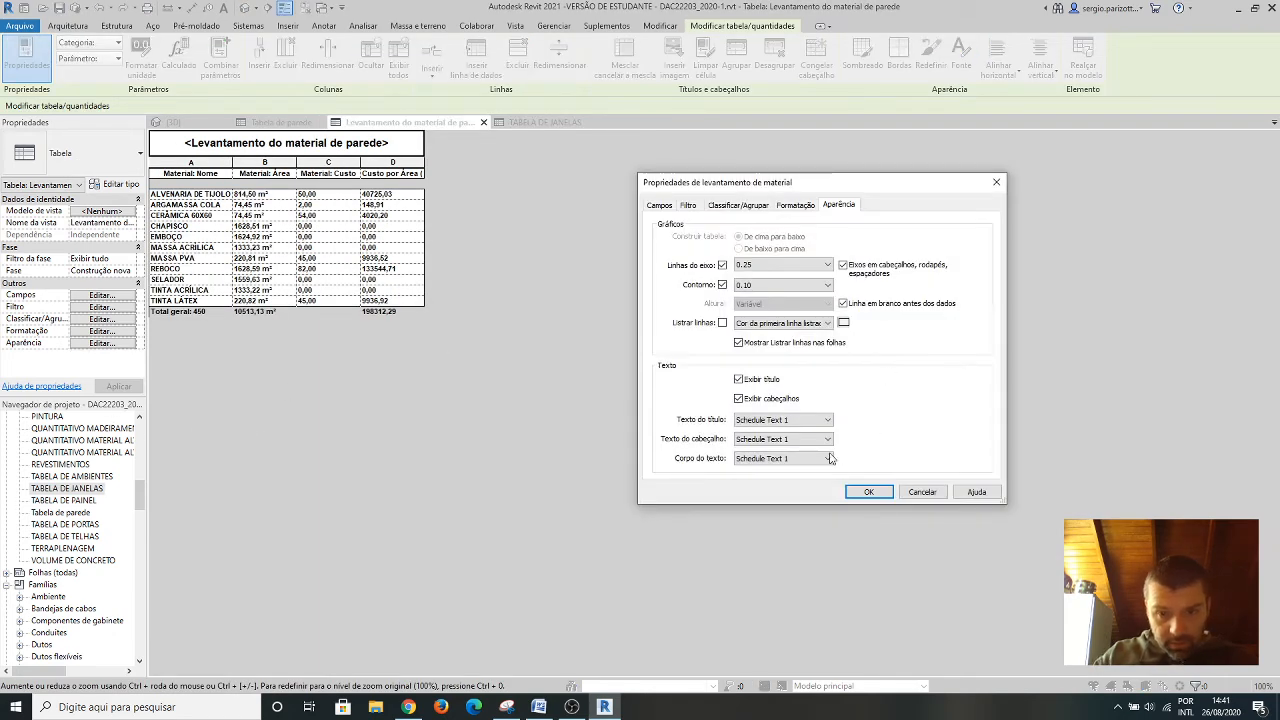
{"action": "left_click", "coordinate": [829, 458]}
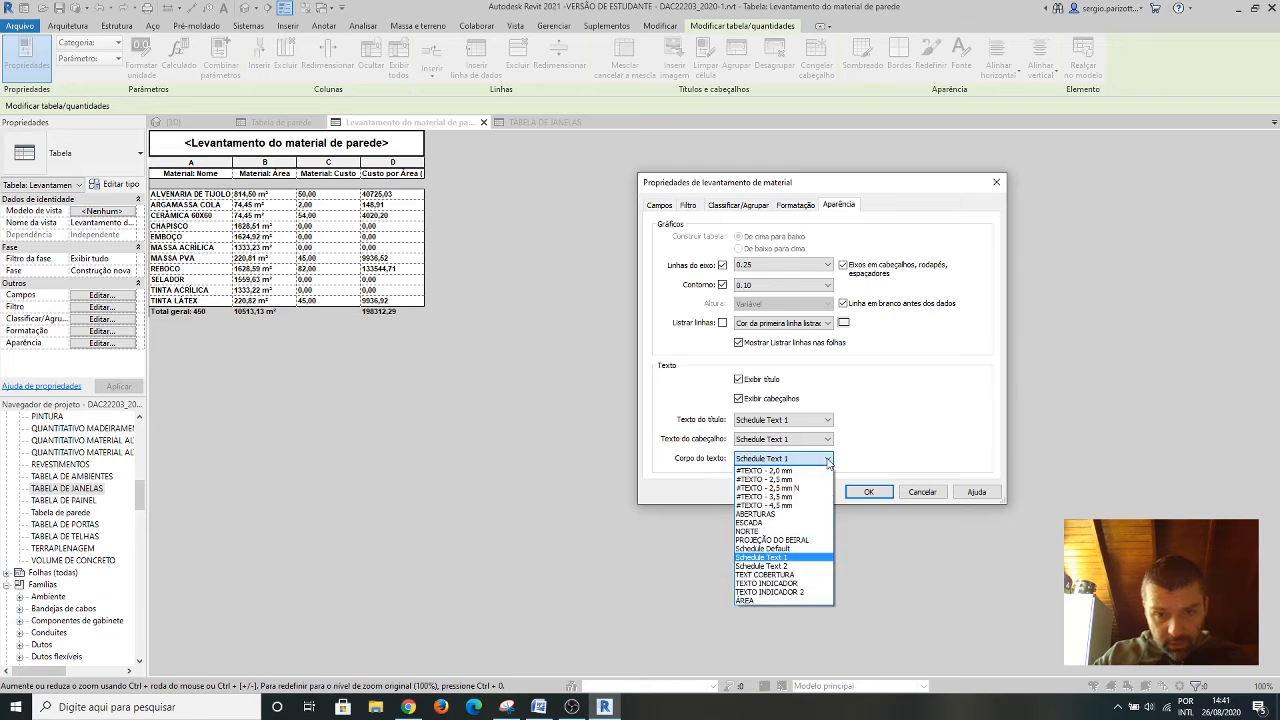
{"action": "left_click", "coordinate": [776, 576]}
{"action": "left_click", "coordinate": [869, 492]}
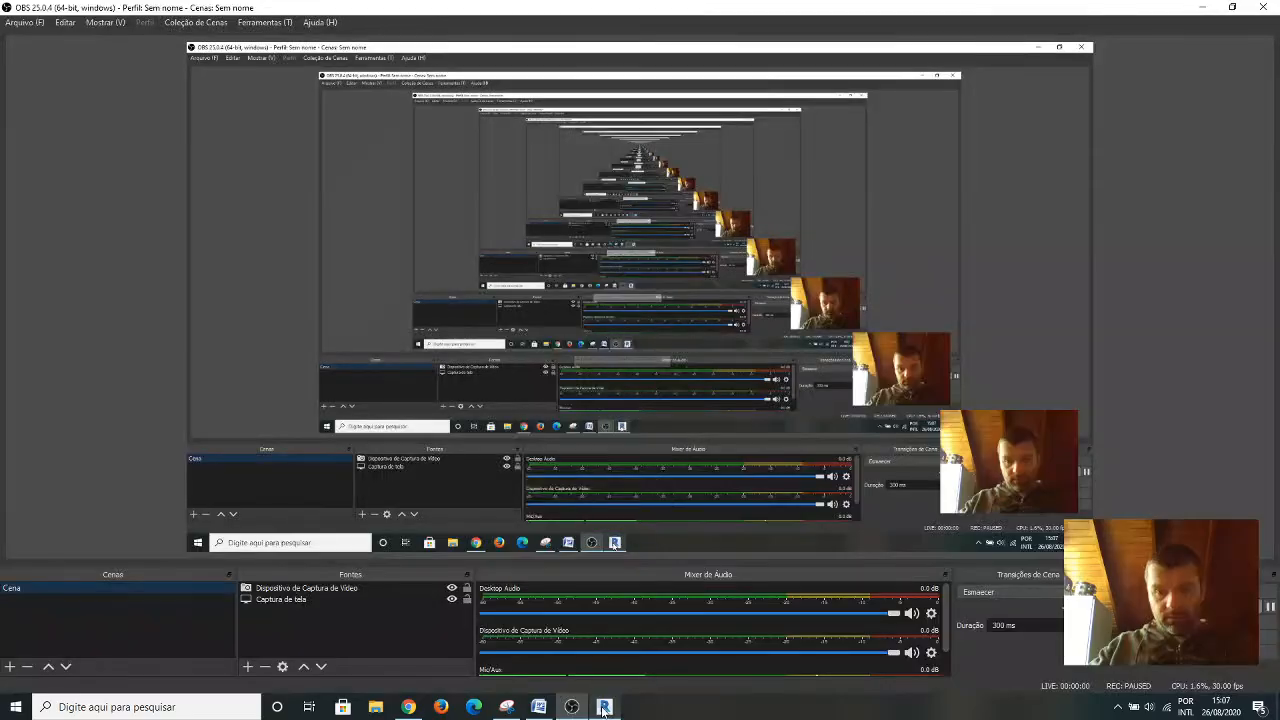
Switch back to Revit and open the PEITORIL cell of window J1 in TABELA DE JANELAS.
{"action": "left_click", "coordinate": [604, 707]}
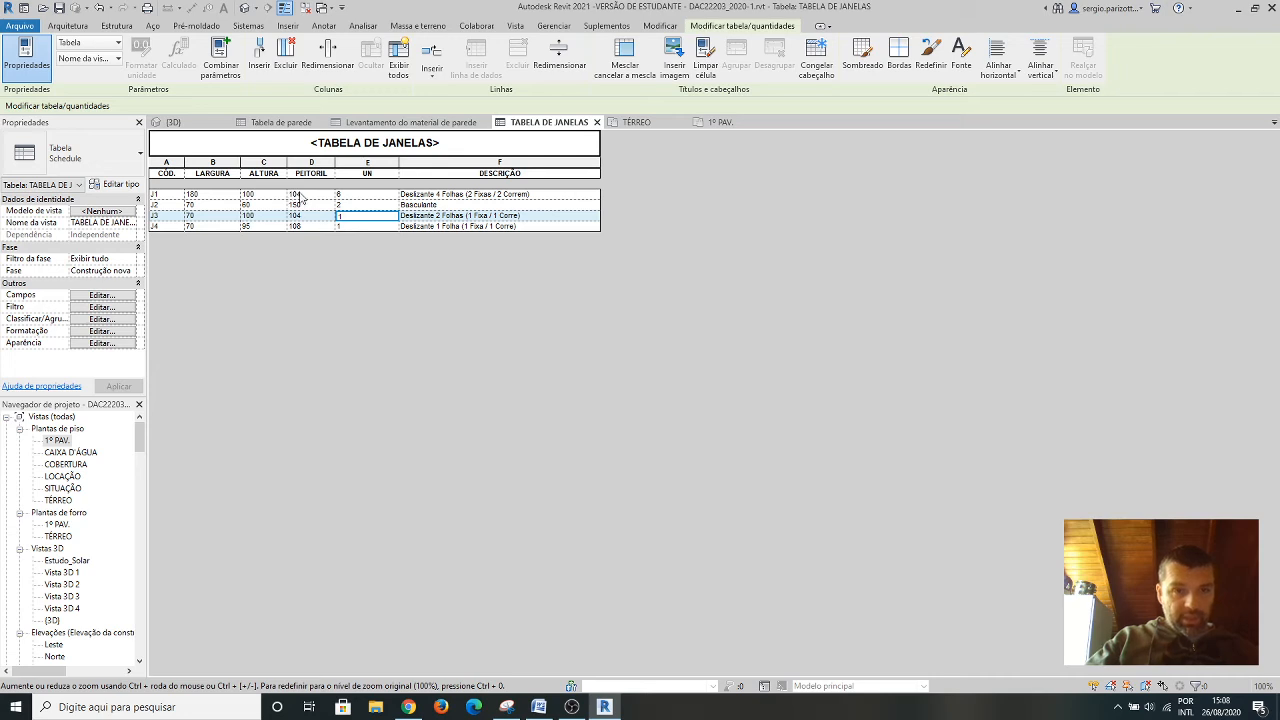
{"action": "left_click", "coordinate": [302, 195]}
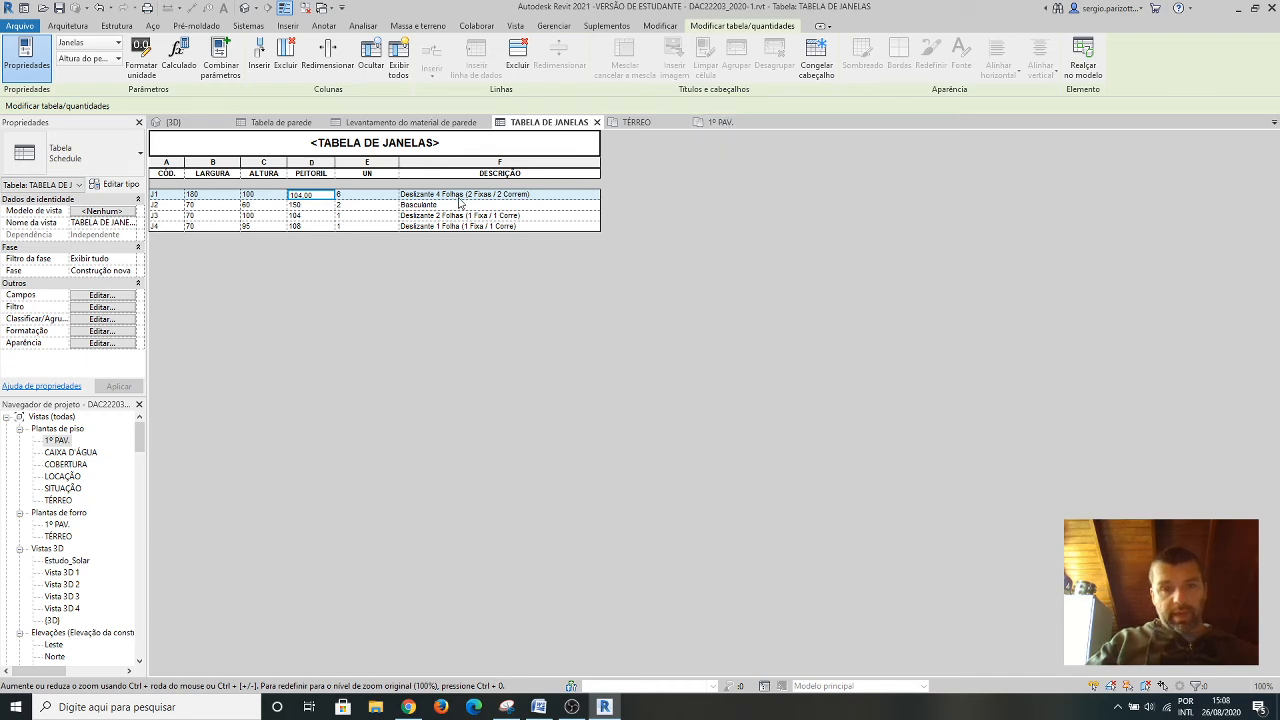
Examine the type properties of Banheiro 02's J2 window on the 1º PAV. plan, including Descrição and Marca de tipo, and return to TABELA DE JANELAS.
{"action": "left_click", "coordinate": [710, 124]}
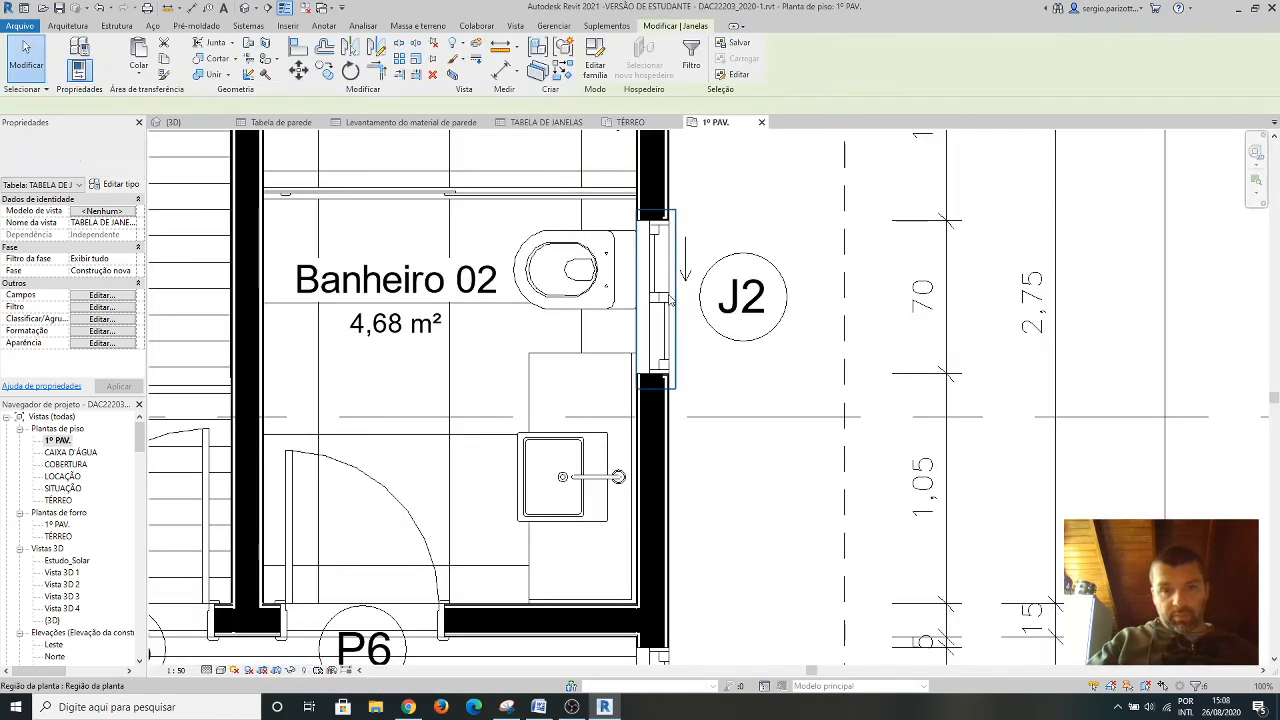
{"action": "left_click", "coordinate": [655, 298]}
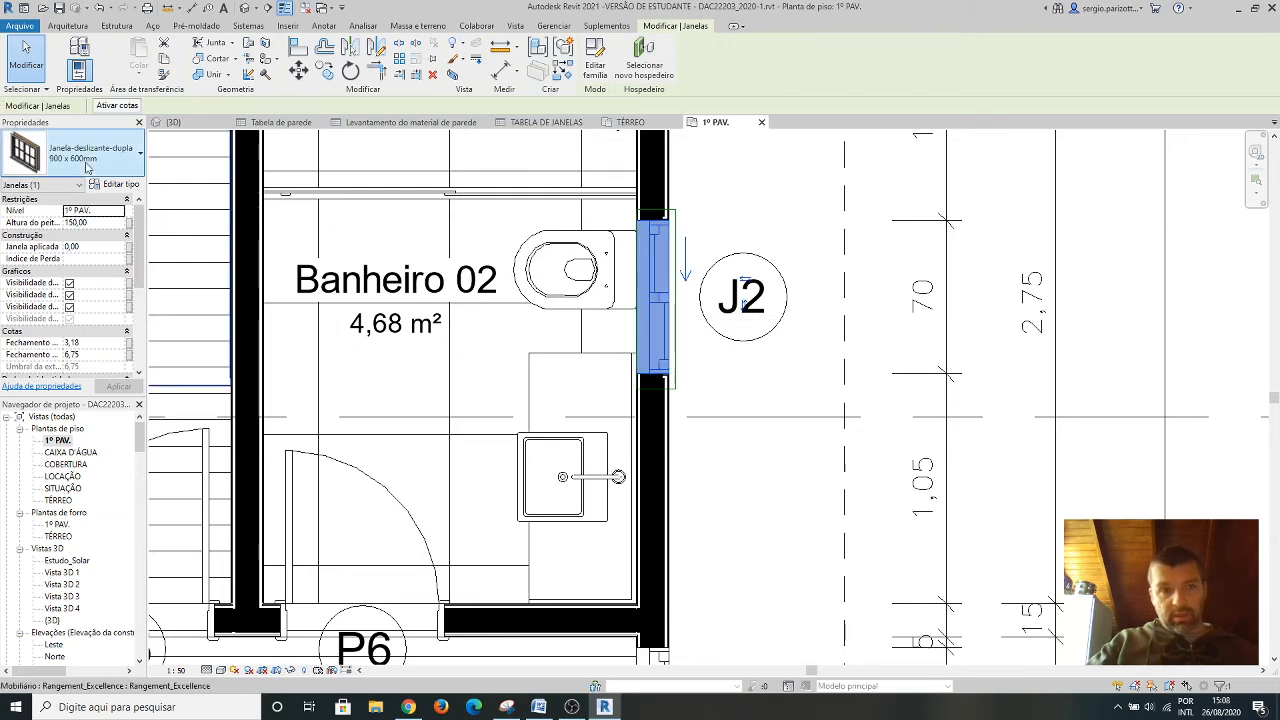
{"action": "left_click", "coordinate": [120, 186]}
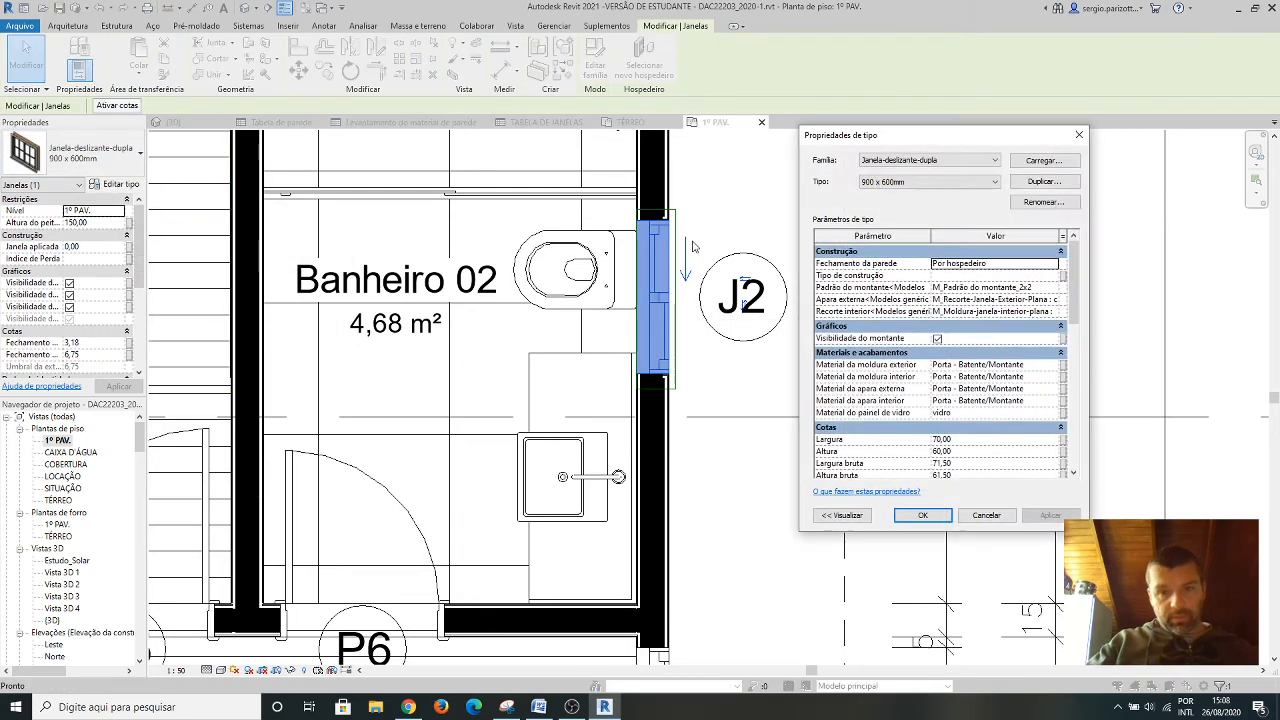
{"action": "scroll", "coordinate": [928, 400], "scroll_direction": "down", "scroll_amount": 10}
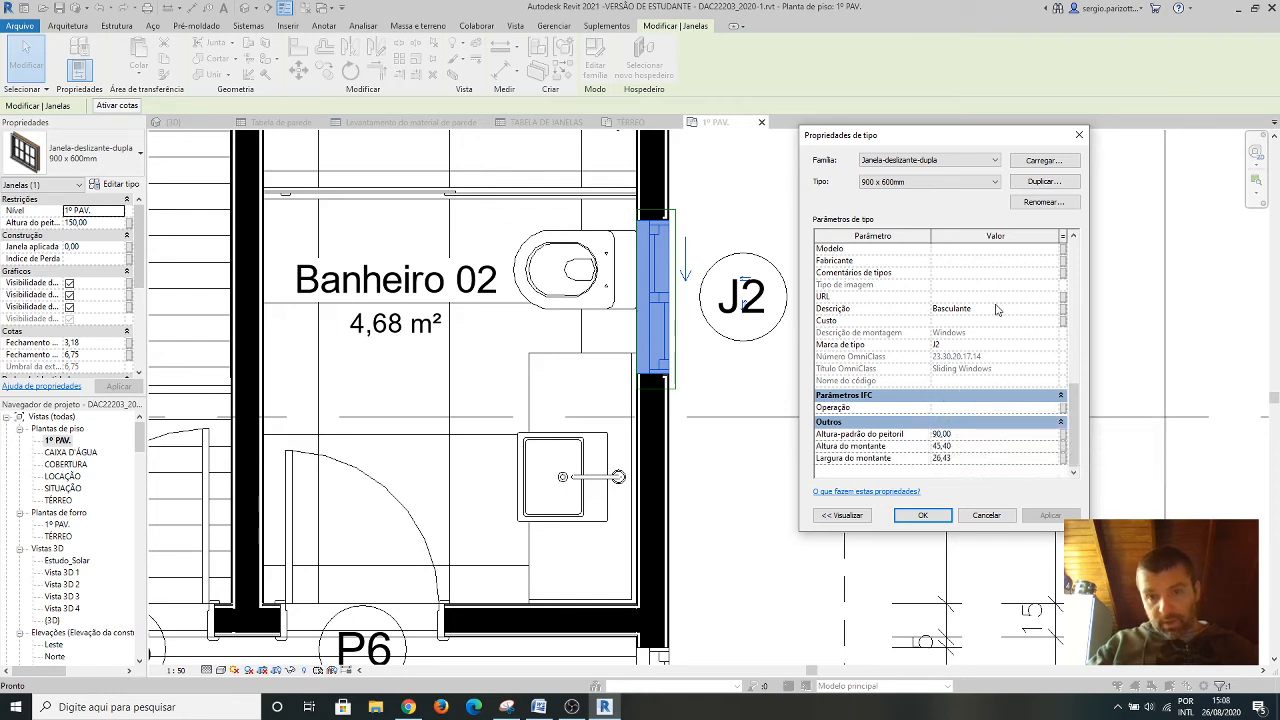
{"action": "left_click", "coordinate": [987, 515]}
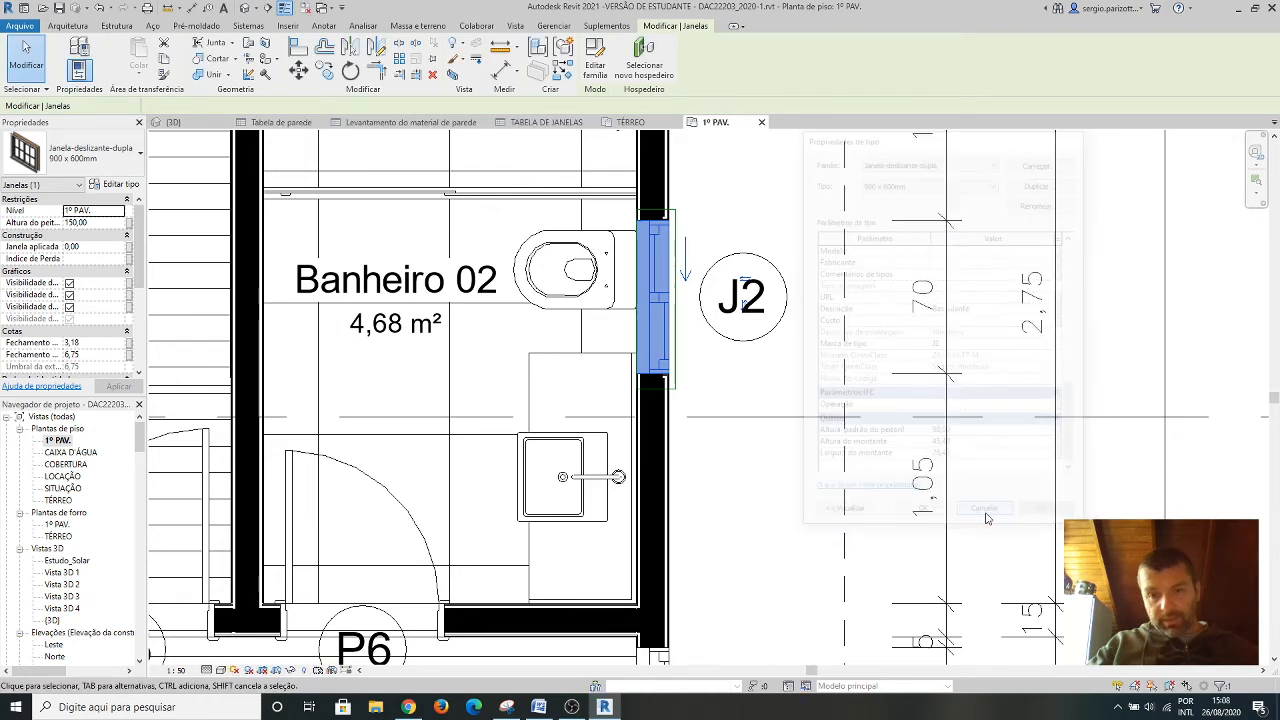
{"action": "left_click", "coordinate": [546, 121]}
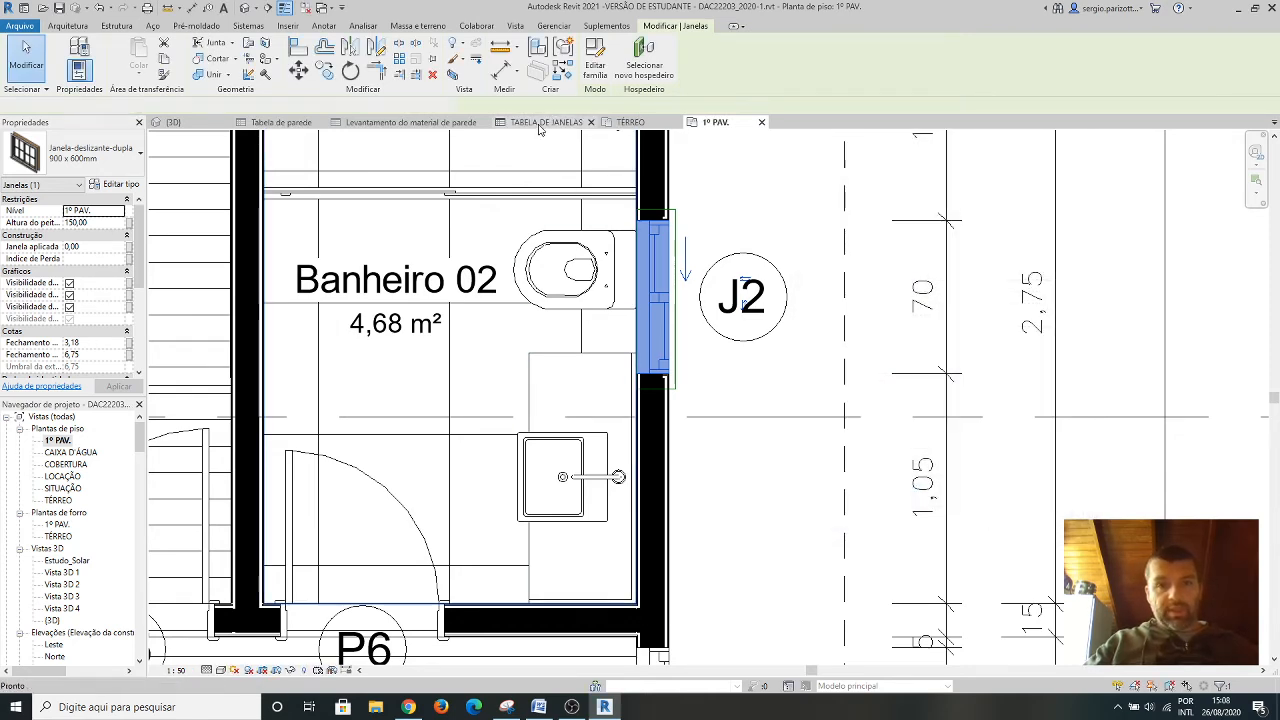
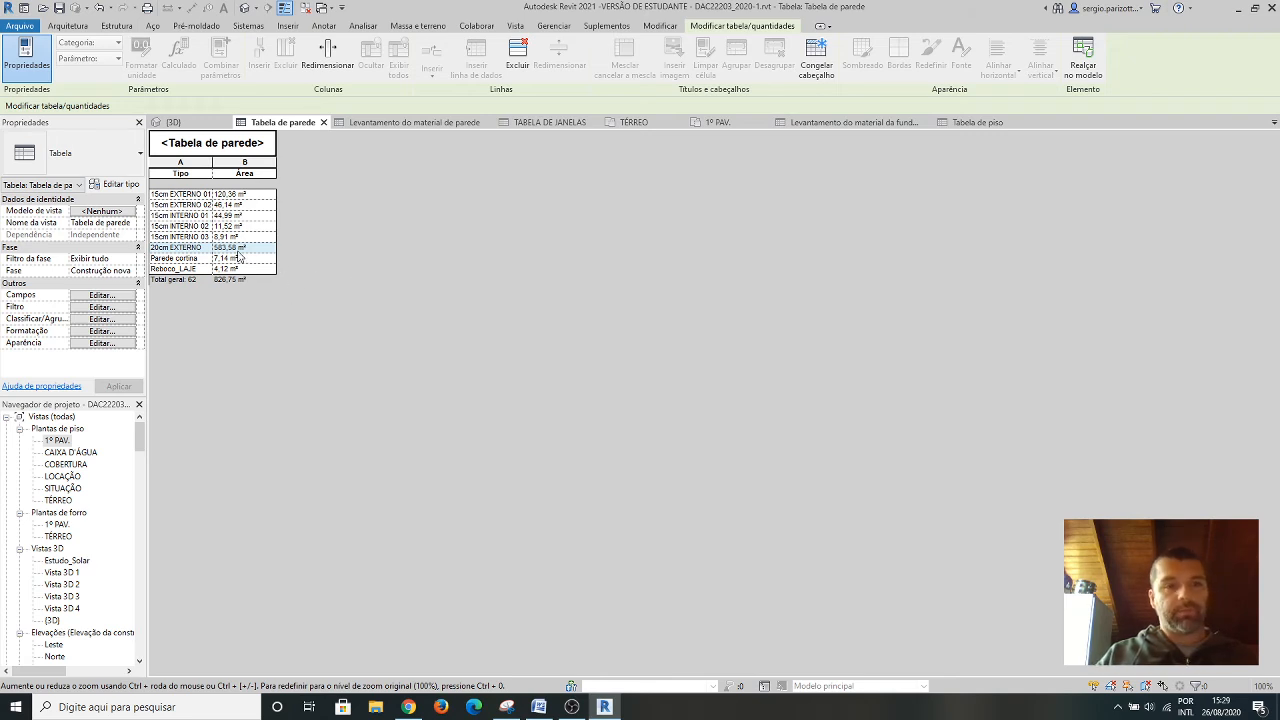
{"action": "left_click", "coordinate": [237, 343]}
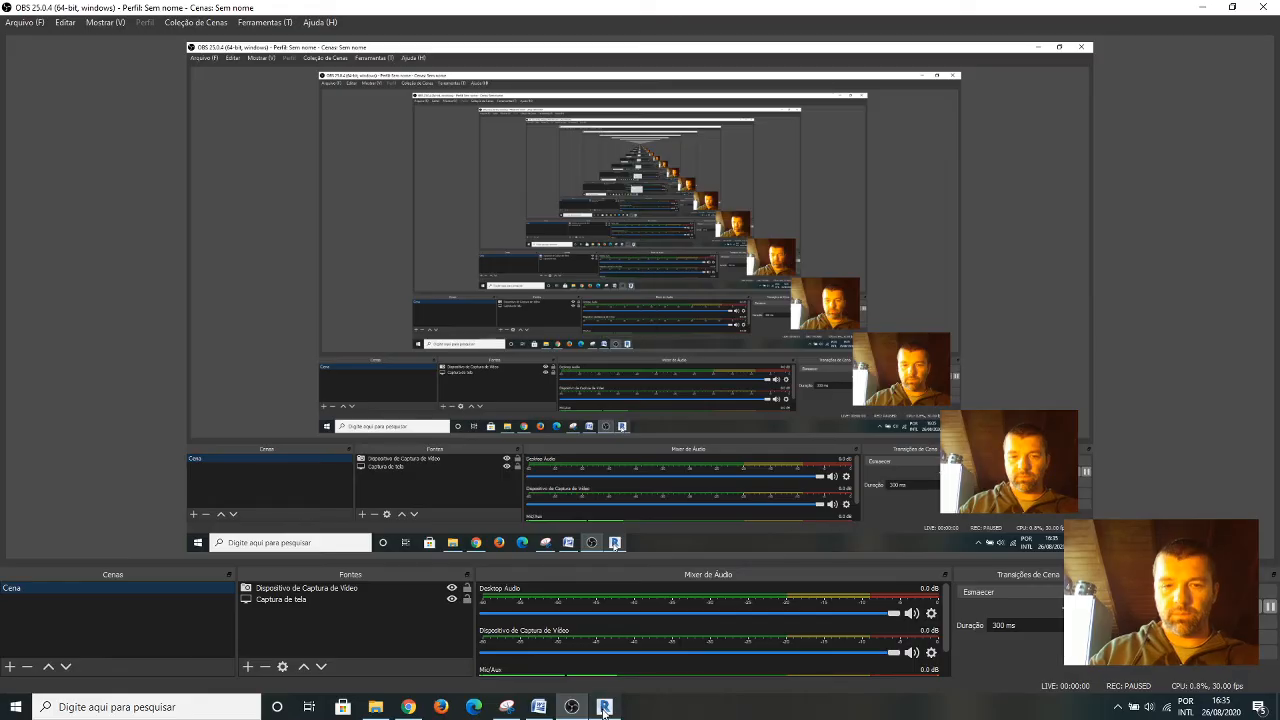
{"action": "left_click", "coordinate": [605, 707]}
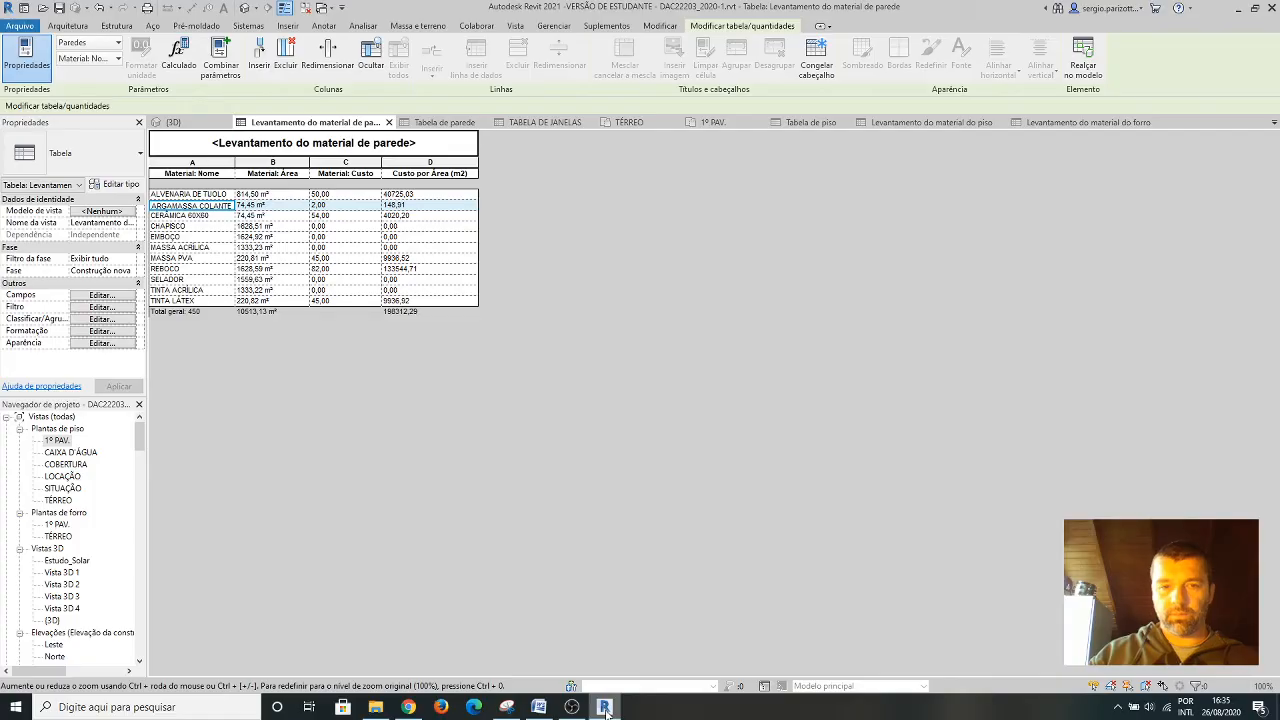
{"action": "left_click", "coordinate": [605, 707]}
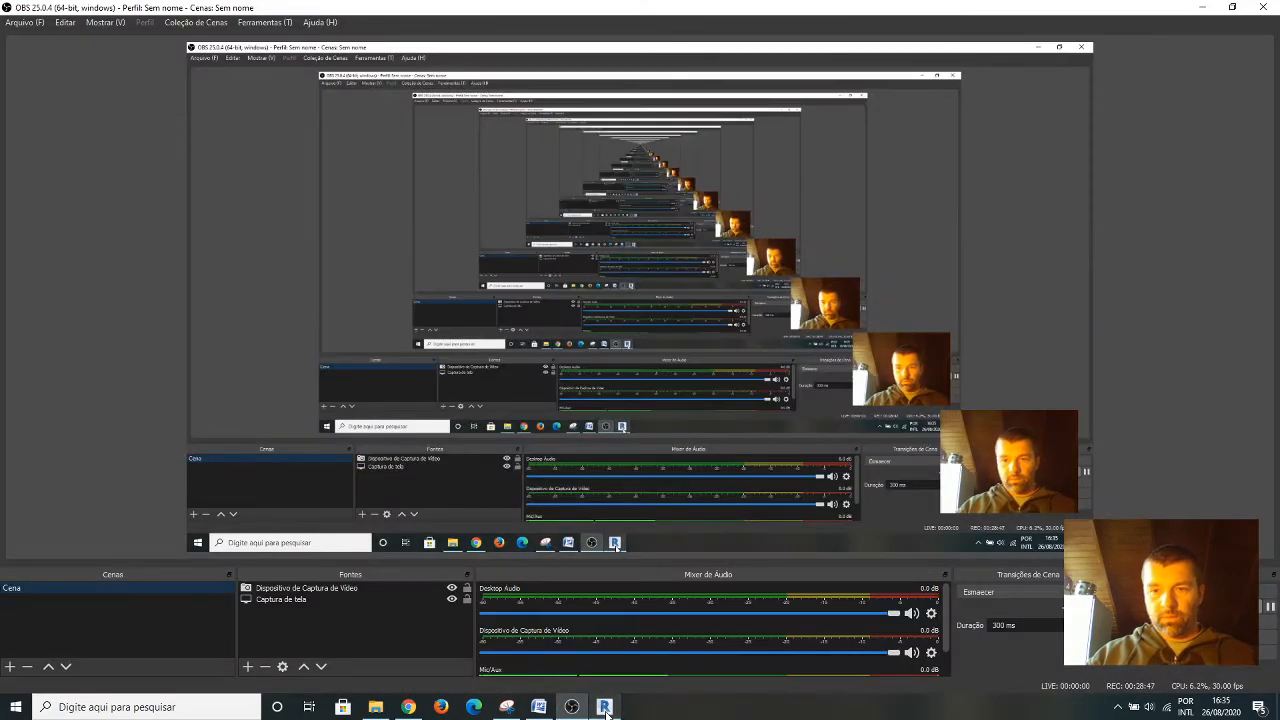
{"action": "left_click", "coordinate": [606, 708]}
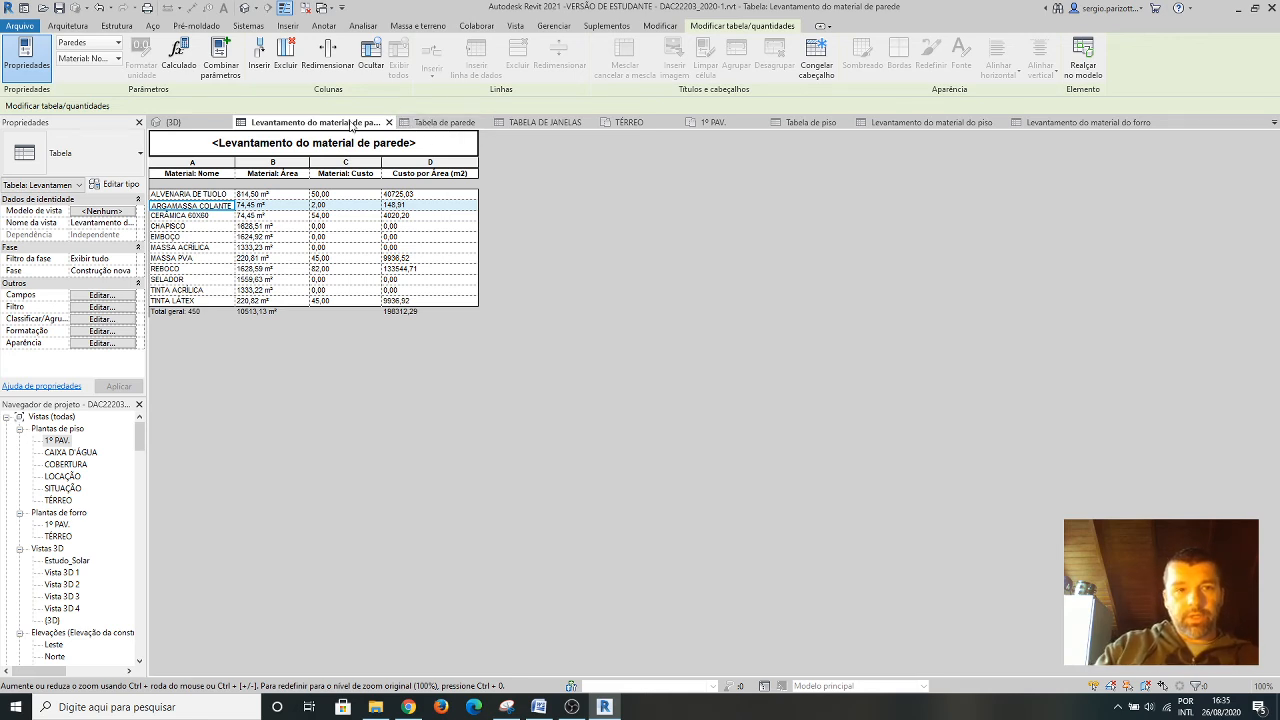
Review the wall schedule and wall material takeoff, Tabela de piso, the floor material takeoff and the ceiling material takeoff in turn.
{"action": "left_click", "coordinate": [427, 123]}
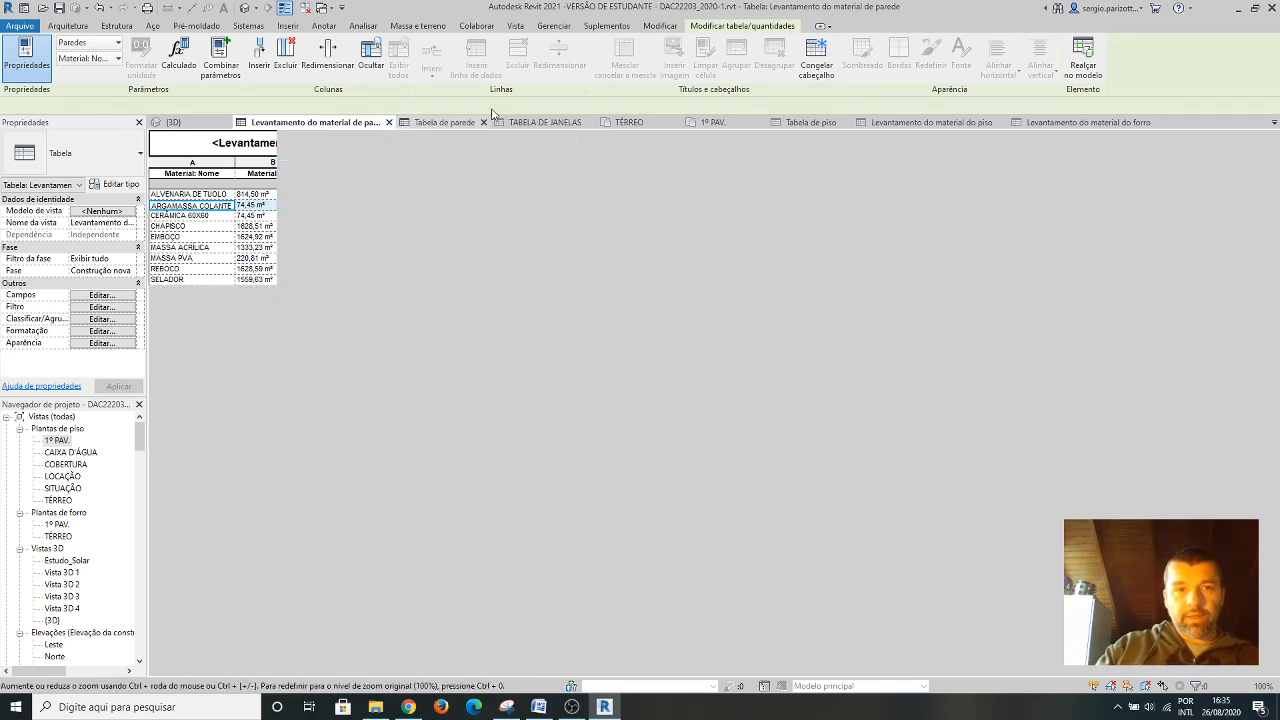
{"action": "left_click", "coordinate": [338, 123]}
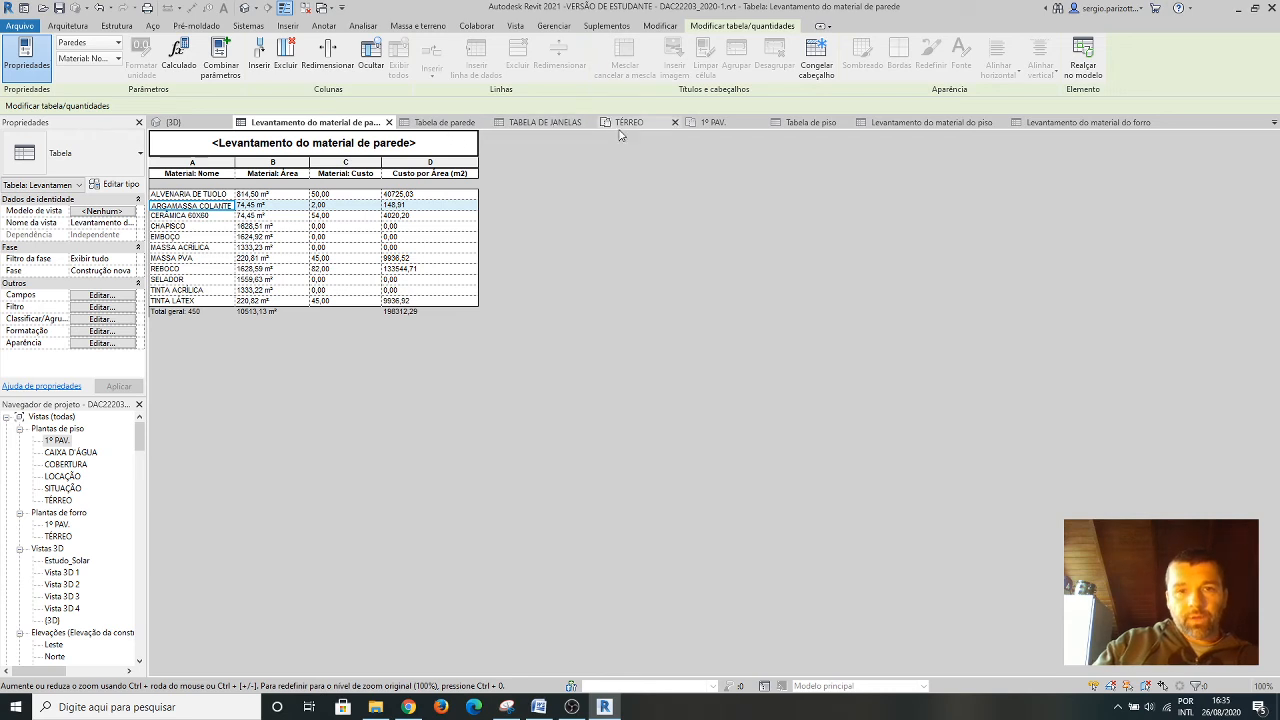
{"action": "left_click", "coordinate": [811, 122]}
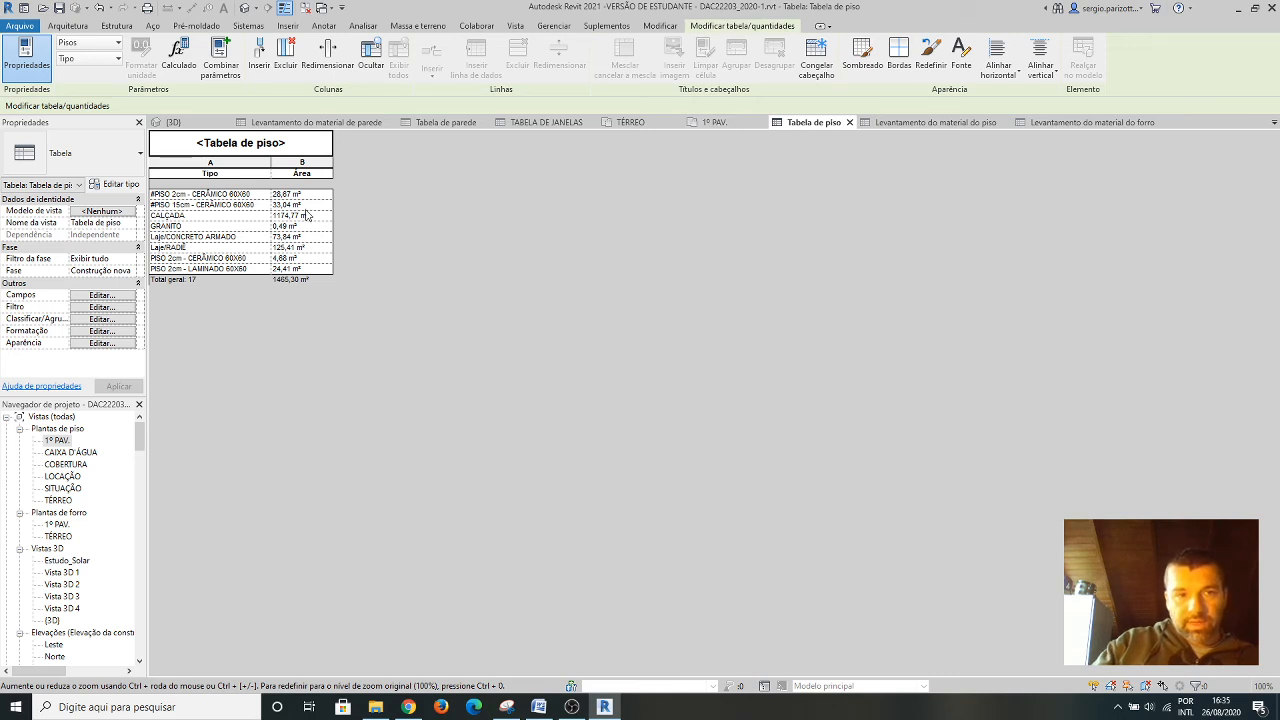
{"action": "left_click", "coordinate": [948, 127]}
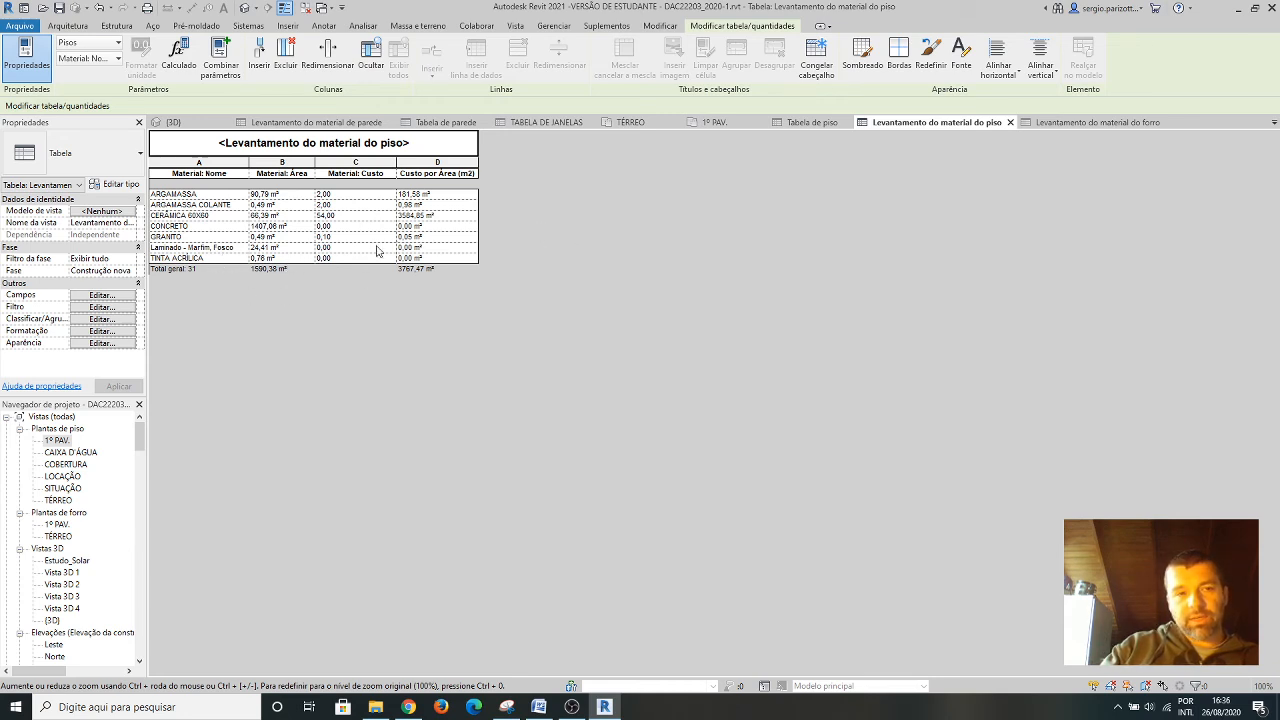
{"action": "left_click", "coordinate": [1106, 124]}
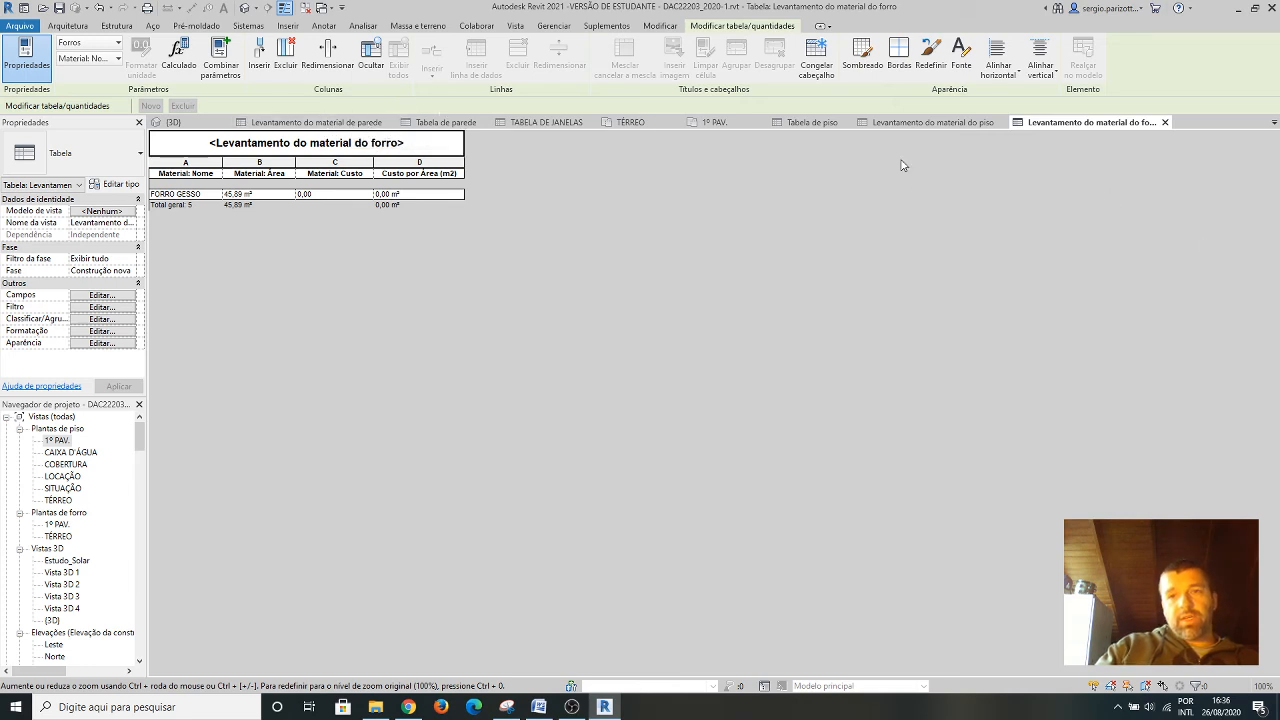
Find Levantamento do material do telhado among the project's schedules and open it to review the roof materials and costs.
{"action": "scroll", "coordinate": [66, 624], "scroll_direction": "down", "scroll_amount": 10}
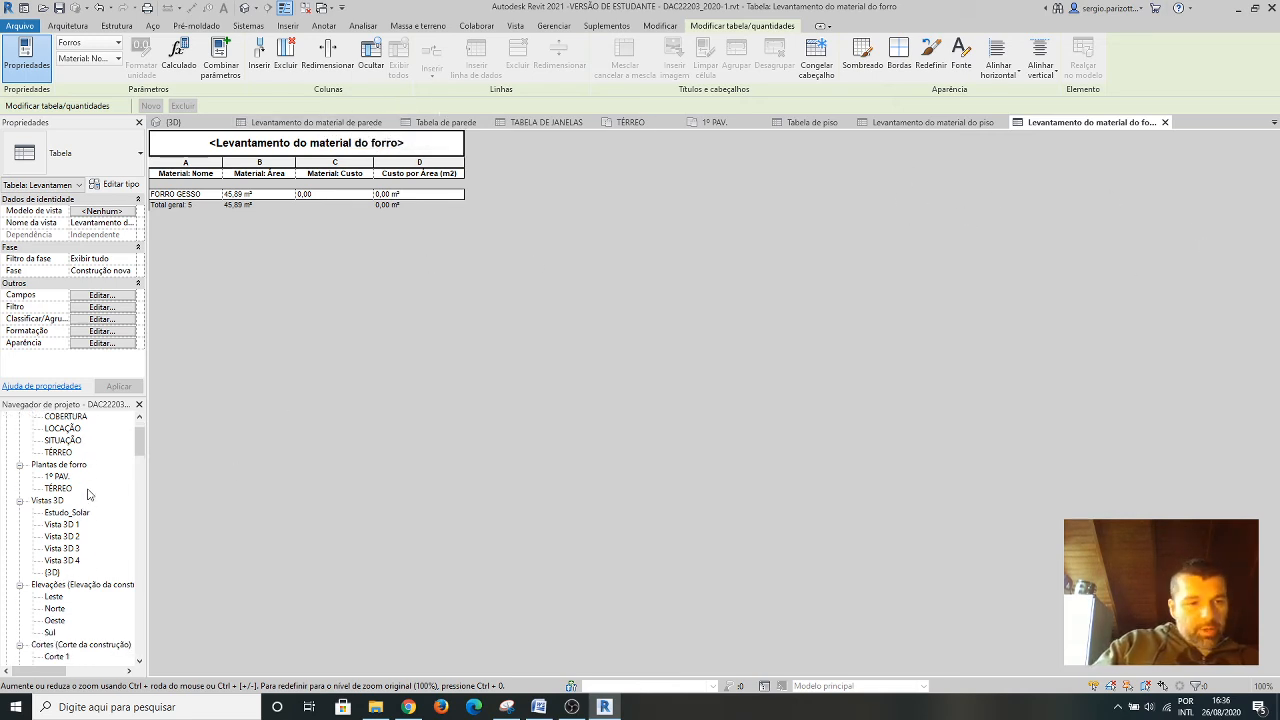
{"action": "scroll", "coordinate": [97, 503], "scroll_direction": "up", "scroll_amount": 7}
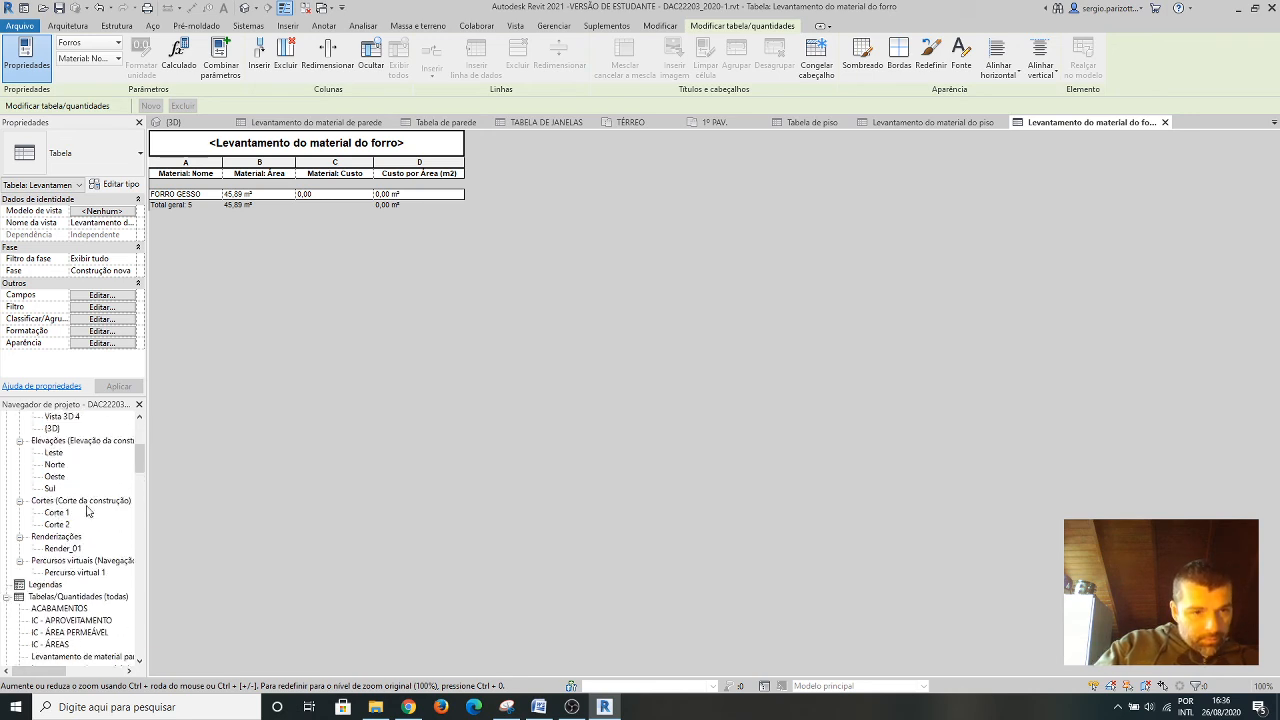
{"action": "scroll", "coordinate": [98, 502], "scroll_direction": "down", "scroll_amount": 6}
{"action": "scroll", "coordinate": [98, 502], "scroll_direction": "down", "scroll_amount": 4}
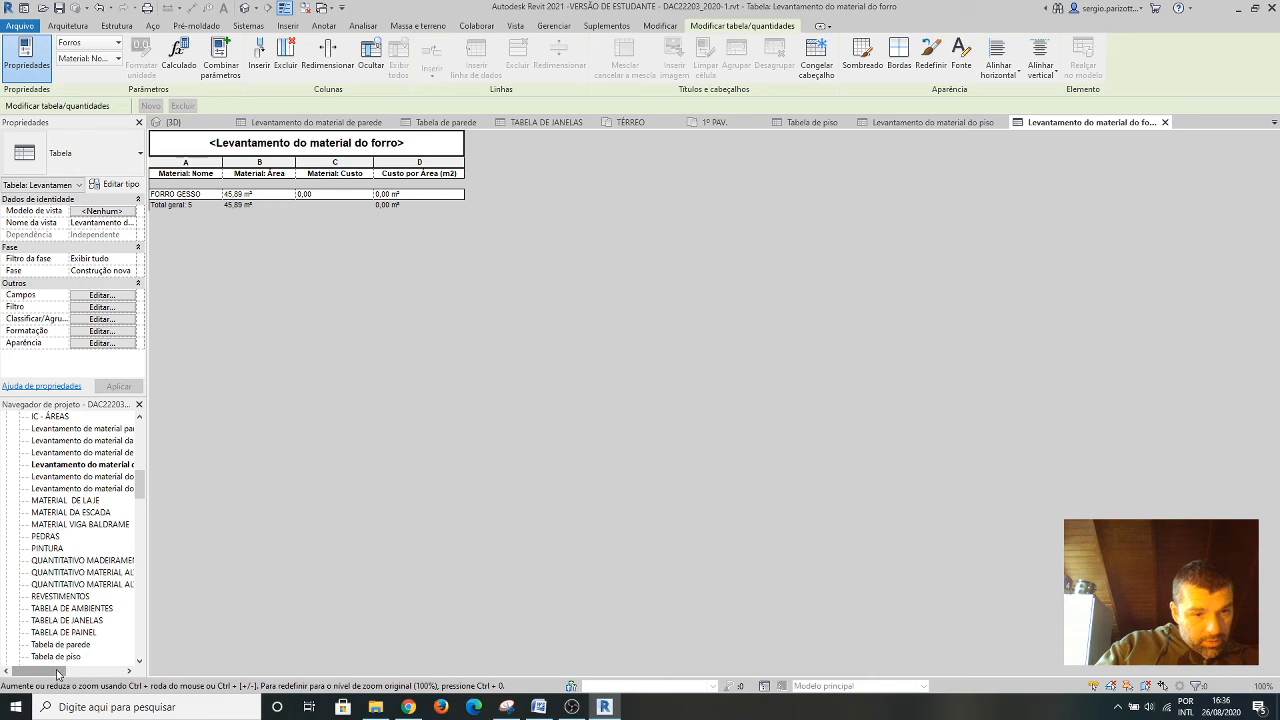
{"action": "mouse_move", "coordinate": [59, 670]}
{"action": "left_mouse_down"}
{"action": "mouse_move", "coordinate": [100, 672]}
{"action": "mouse_move", "coordinate": [60, 668]}
{"action": "mouse_move", "coordinate": [82, 669]}
{"action": "left_mouse_up"}
{"action": "double_click", "coordinate": [57, 489]}
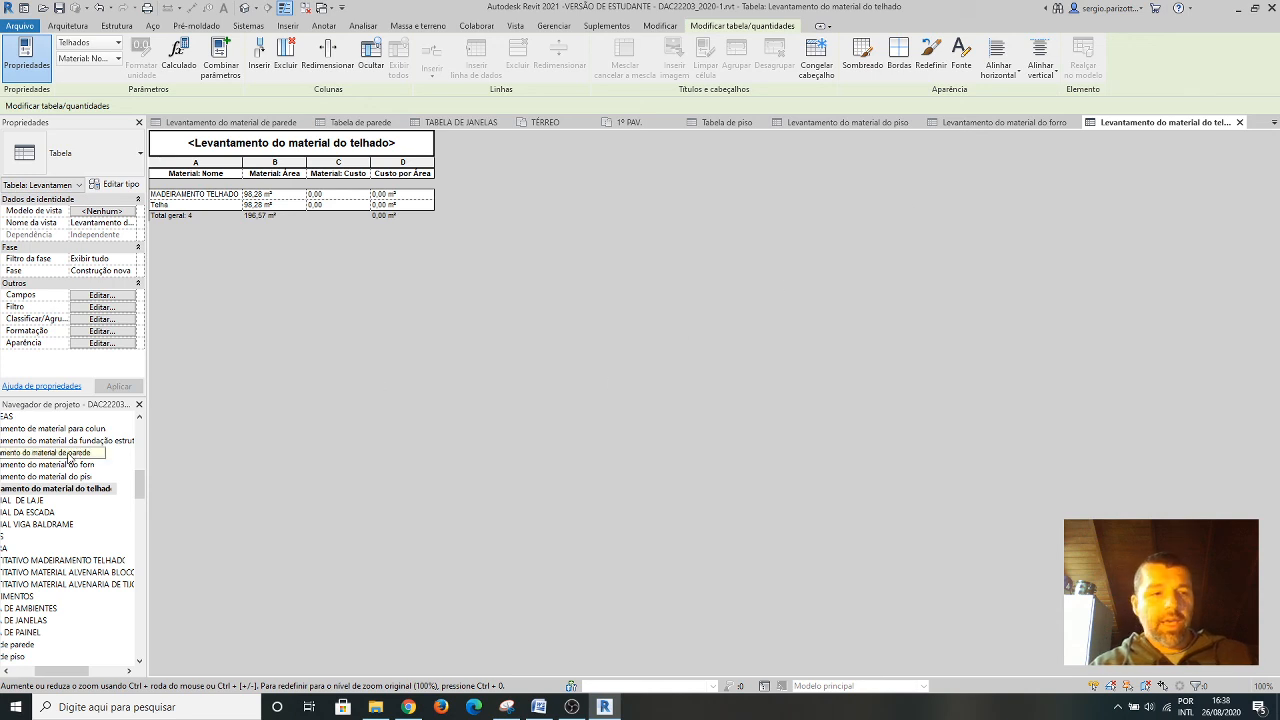
Open TABELA DE JANELAS from the project's schedules and review its sill heights and descriptions.
{"action": "left_click_drag", "start_coordinate": [65, 671], "coordinate": [40, 672]}
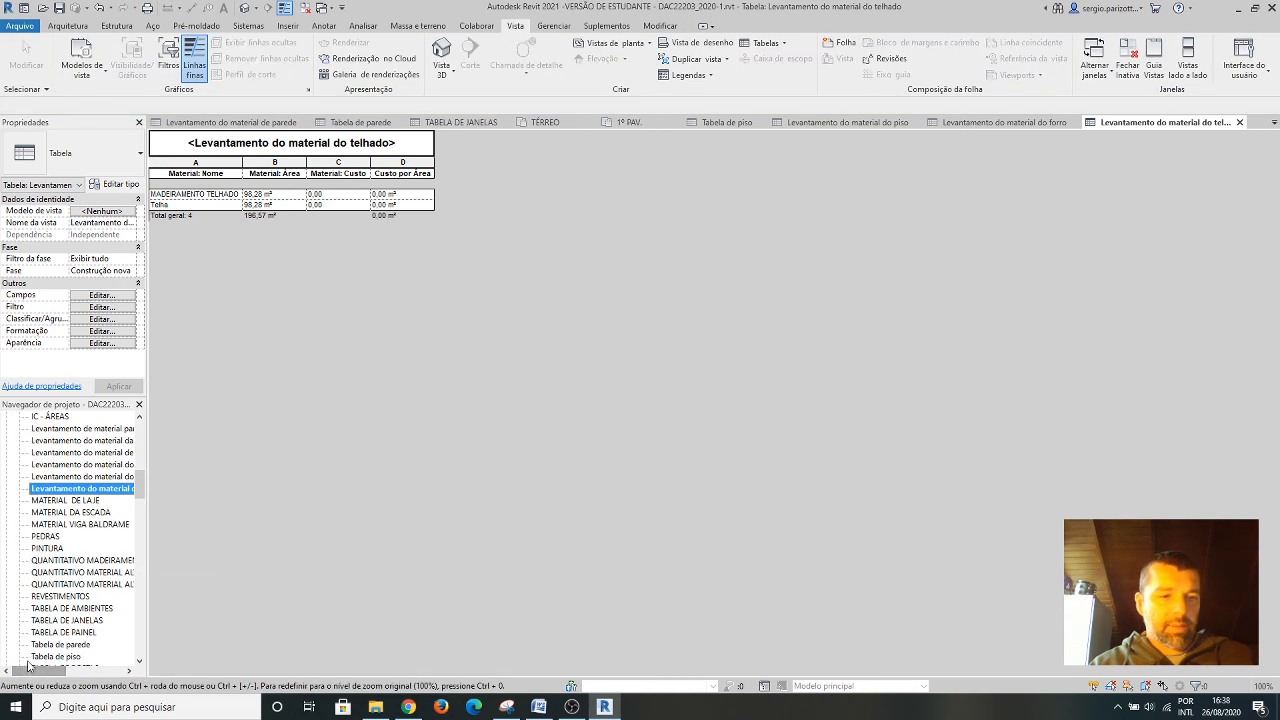
{"action": "scroll", "coordinate": [97, 538], "scroll_direction": "down", "scroll_amount": 3}
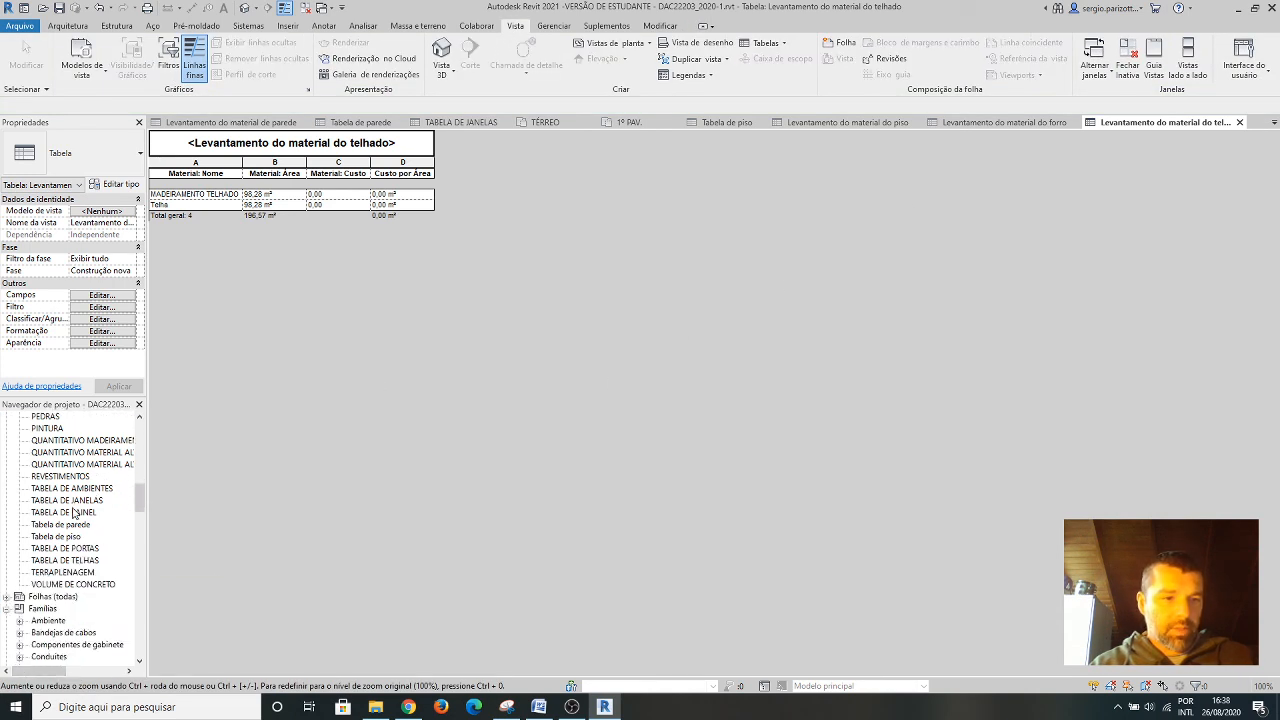
{"action": "double_click", "coordinate": [88, 500]}
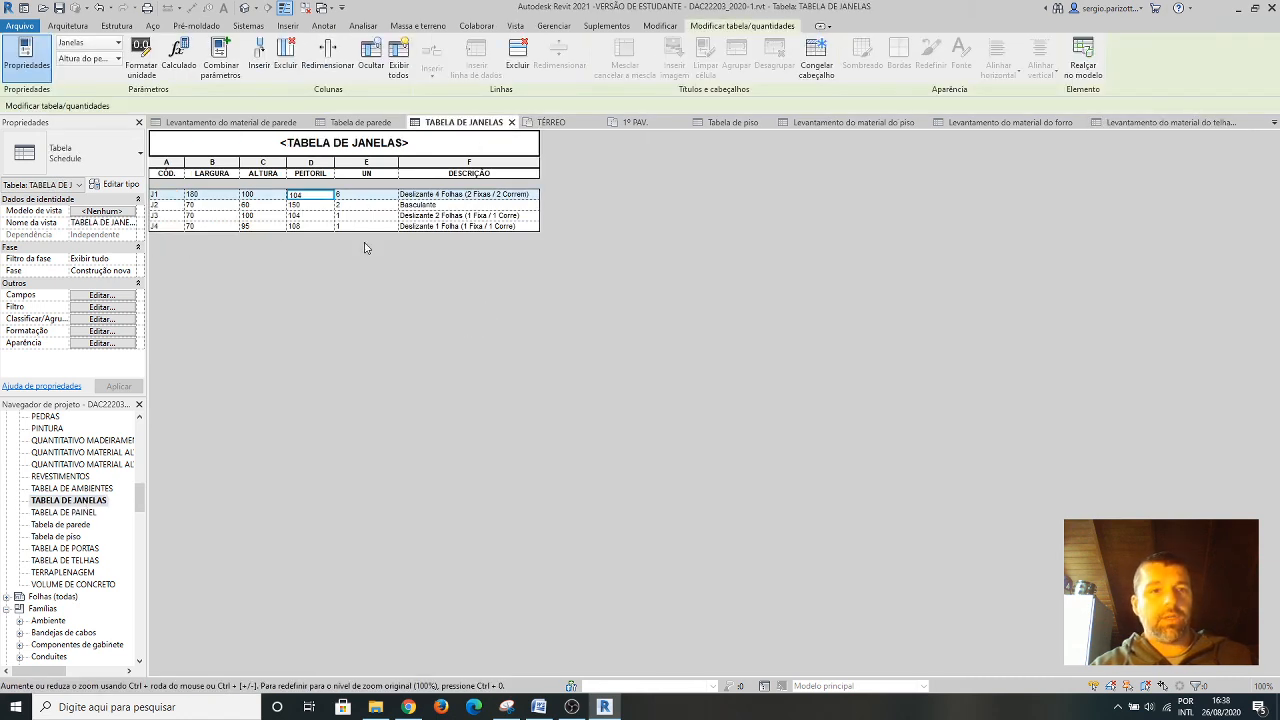
Open the door schedule TABELA DE PORTAS for review, followed by the IC - ÁREAS schedule.
{"action": "scroll", "coordinate": [66, 553], "scroll_direction": "up", "scroll_amount": 1}
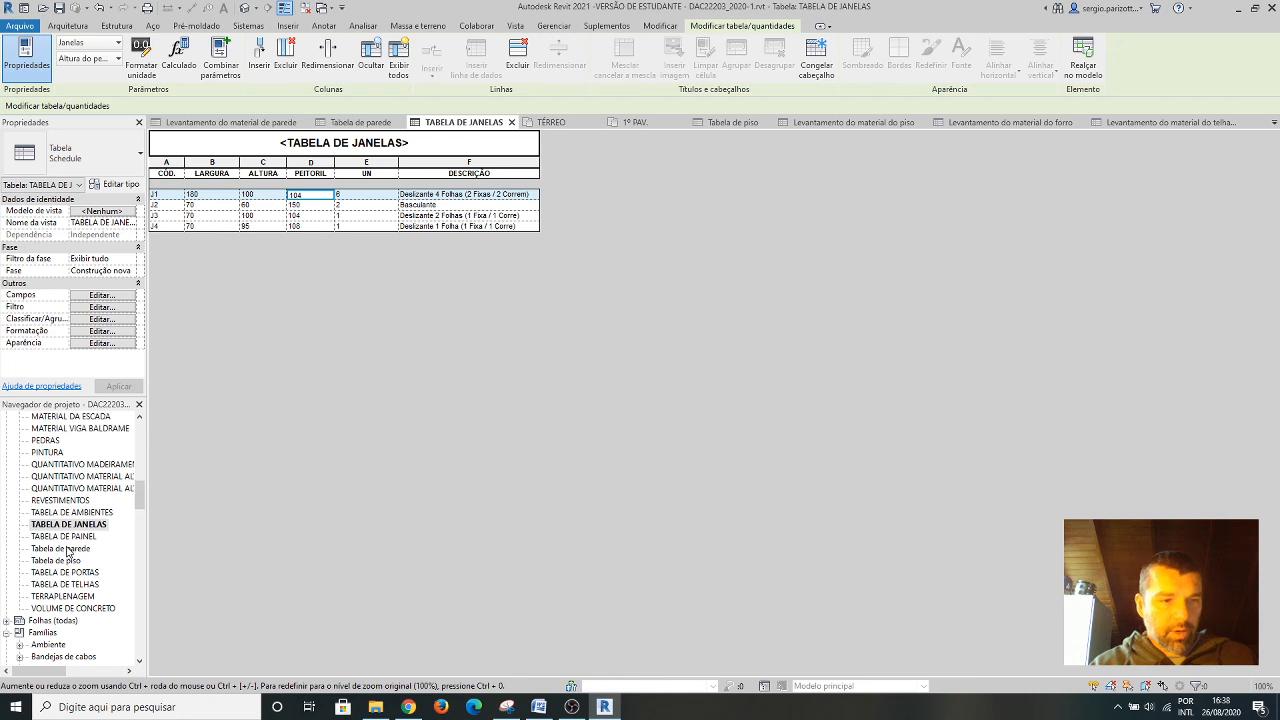
{"action": "left_click", "coordinate": [72, 572]}
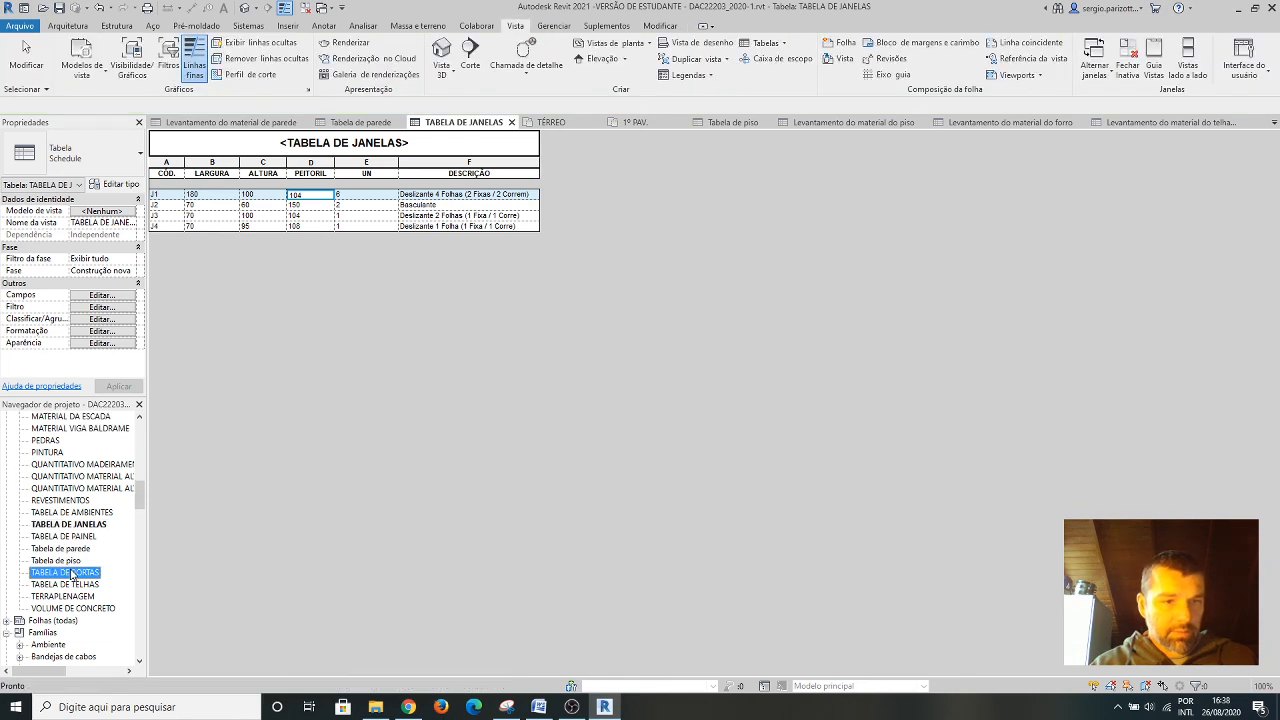
{"action": "double_click", "coordinate": [75, 573]}
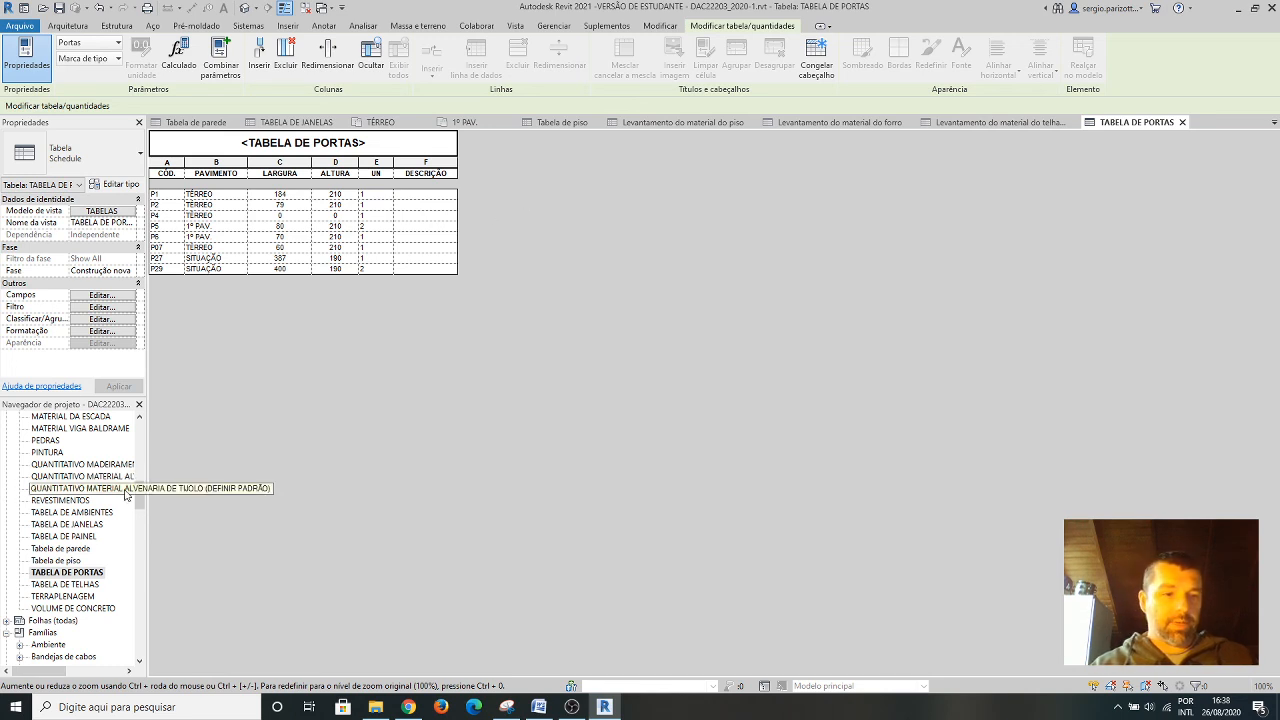
{"action": "left_click_drag", "start_coordinate": [140, 501], "coordinate": [141, 480]}
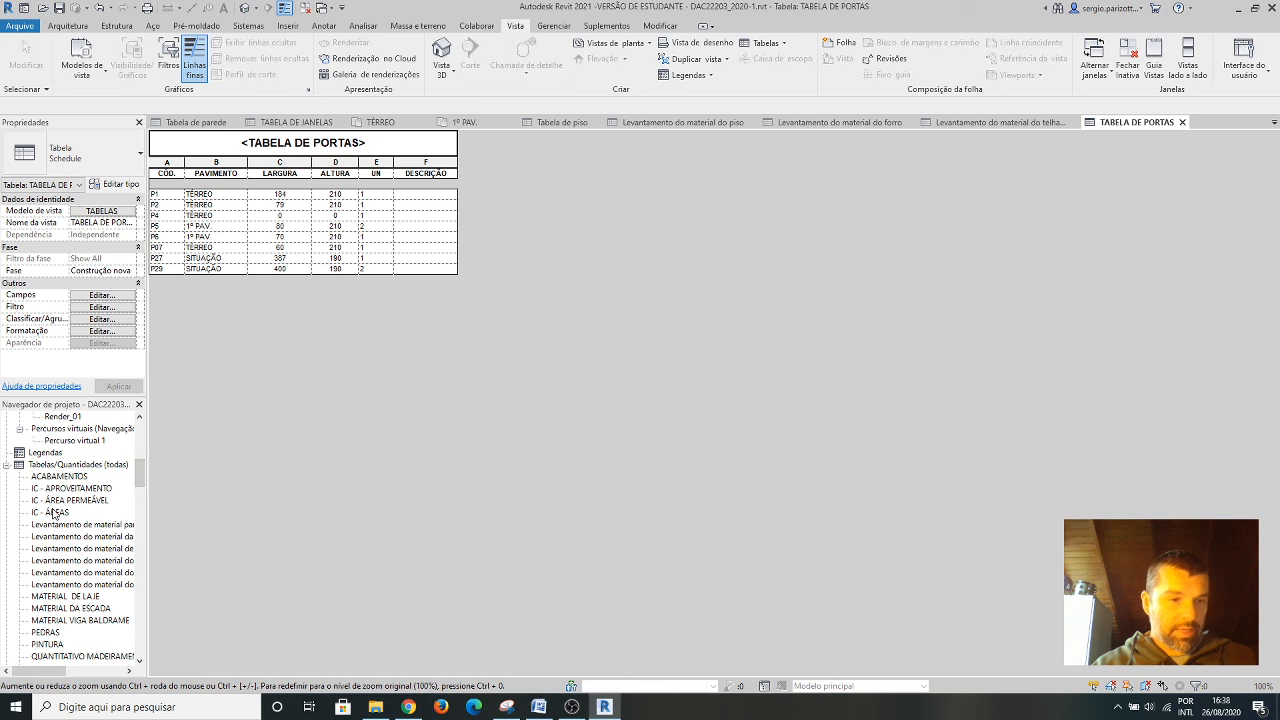
{"action": "double_click", "coordinate": [57, 514]}
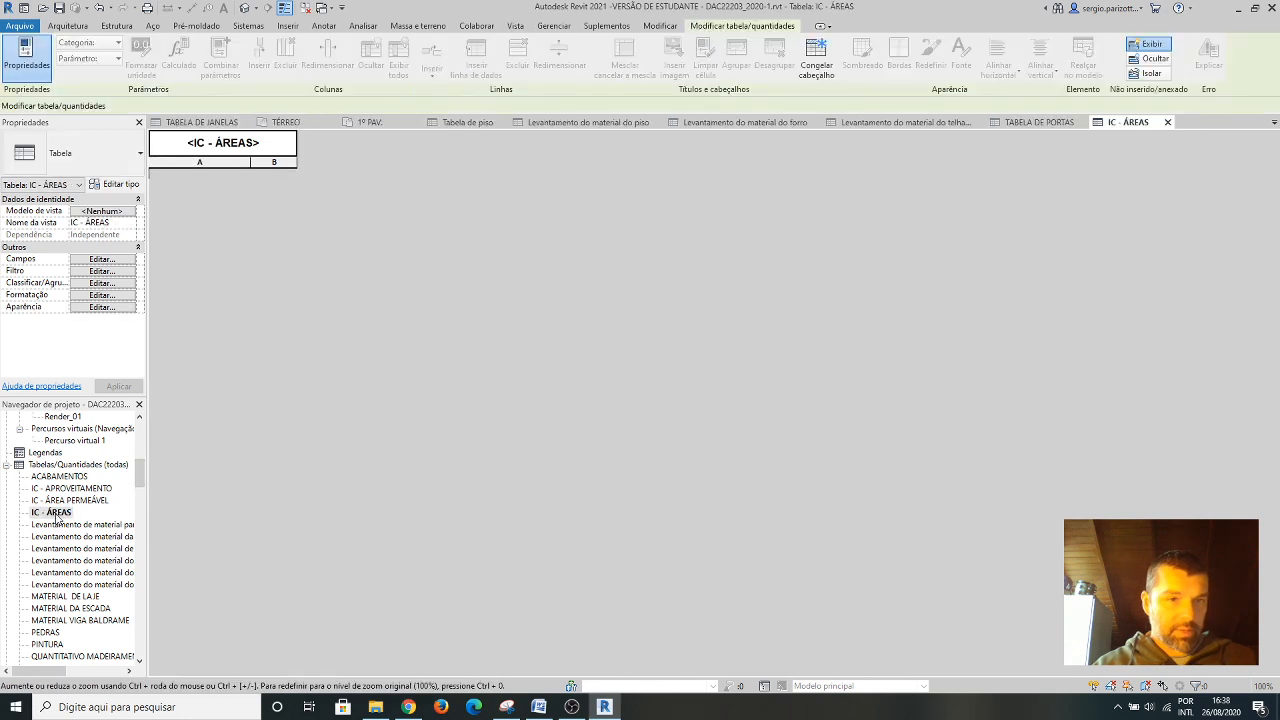